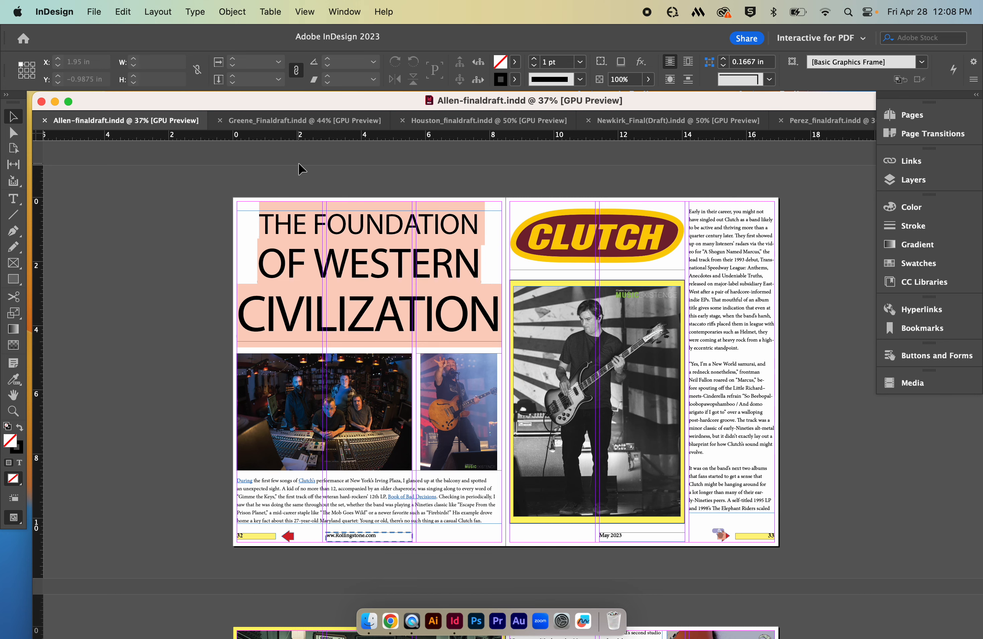
Switch to the Finder window with the final project drafts and preview the first student's interactive PDF
{"action": "key", "text": "super+Tab"}
{"action": "key", "text": "super+Tab"}
{"action": "key", "text": "super+Tab"}
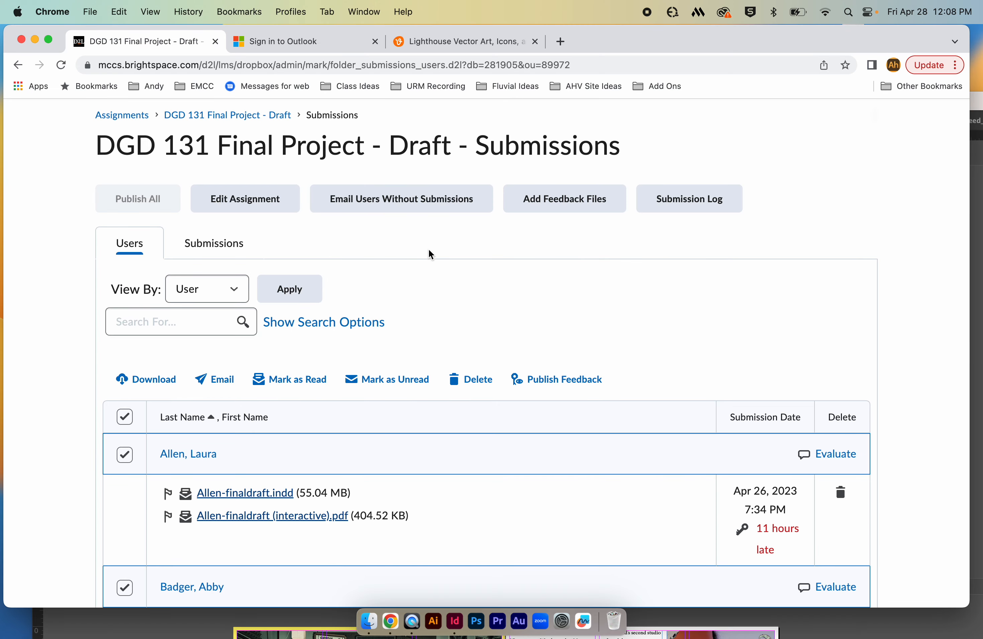
{"action": "key", "text": "super+Tab"}
{"action": "key", "text": "super+Tab"}
{"action": "key", "text": "super+Tab"}
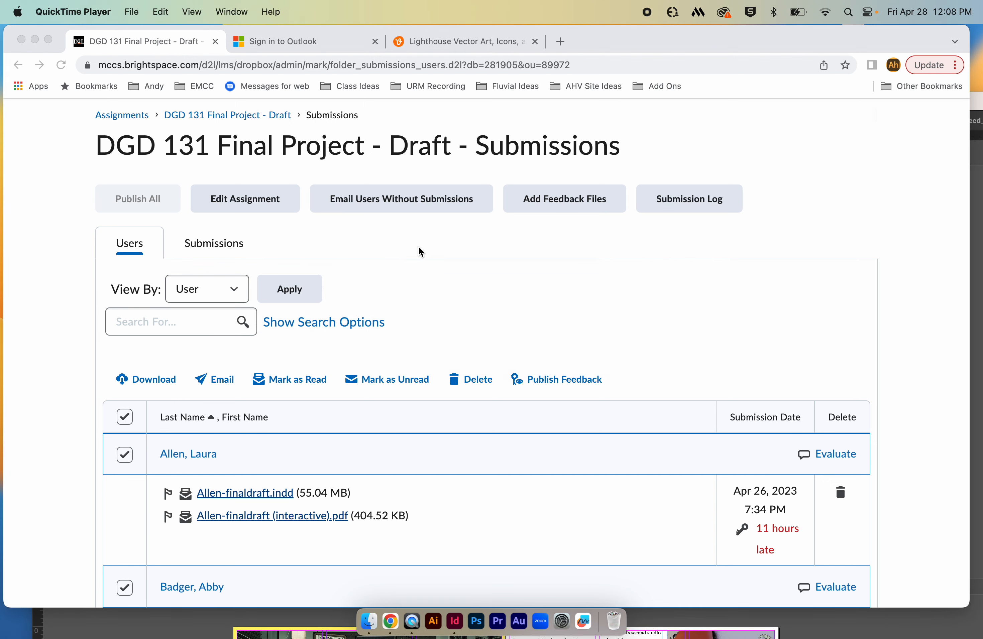
{"action": "key", "text": "super+Tab"}
{"action": "key", "text": "super+Tab"}
{"action": "key", "text": "super+Tab"}
{"action": "key", "text": "super+Tab"}
{"action": "key", "text": "super+Tab"}
{"action": "key", "text": "super+Tab"}
{"action": "key", "text": "super+Tab"}
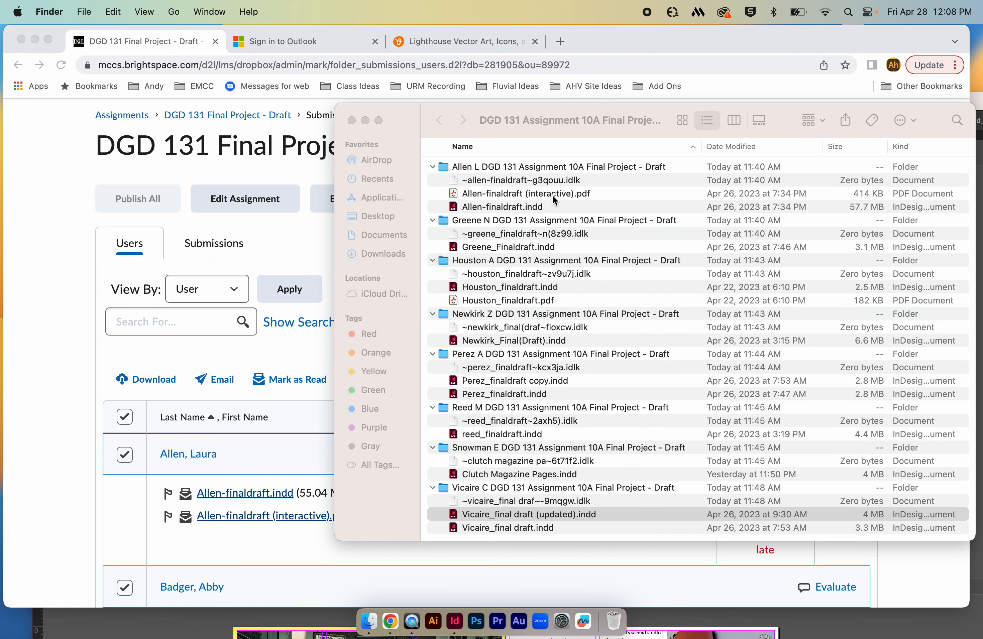
{"action": "left_click", "coordinate": [527, 193]}
{"action": "key", "text": "space"}
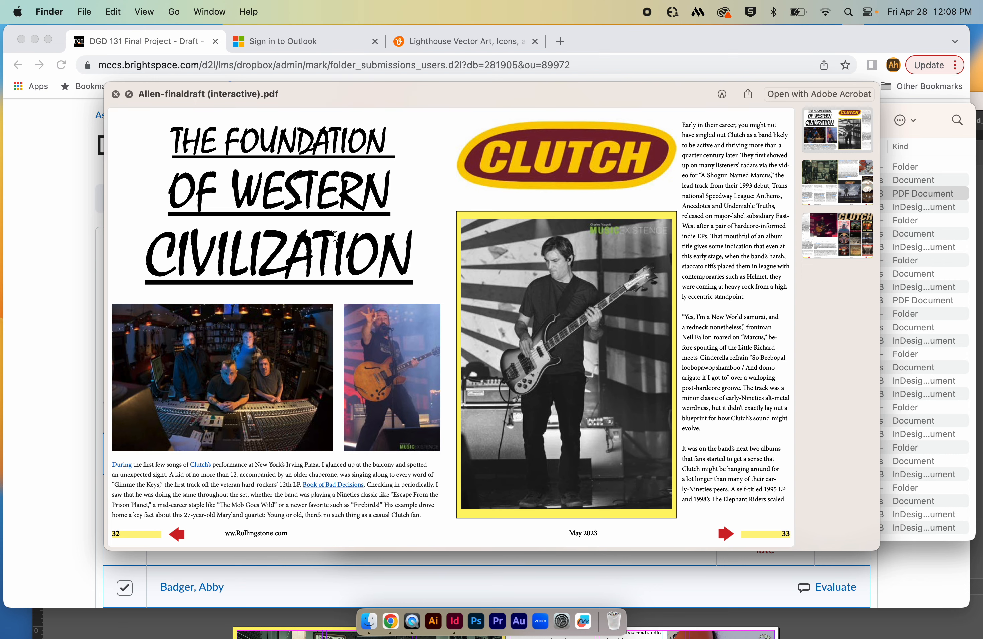
{"action": "key", "text": "space"}
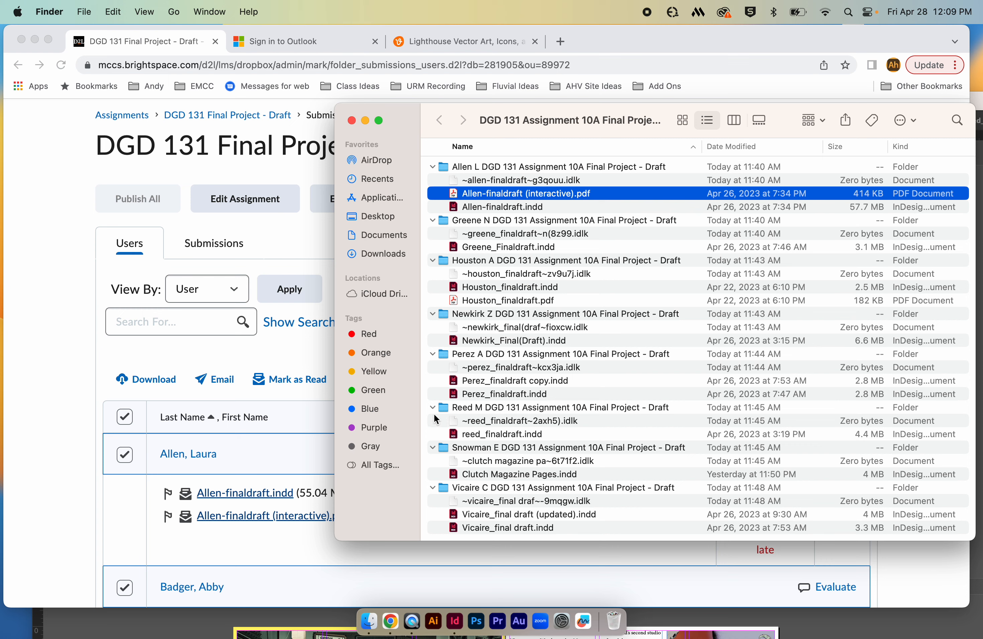
Switch back to InDesign and select the whole headline text on page 32 to check its character formatting
{"action": "key", "text": "super+Tab"}
{"action": "key", "text": "super+Tab"}
{"action": "key", "text": "super+Tab"}
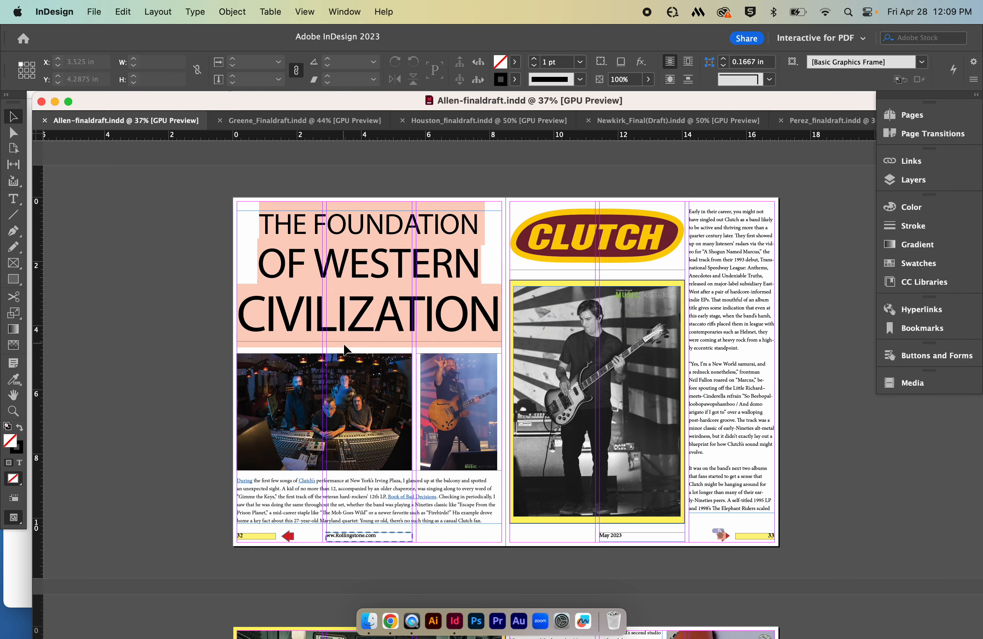
{"action": "left_click", "coordinate": [417, 305]}
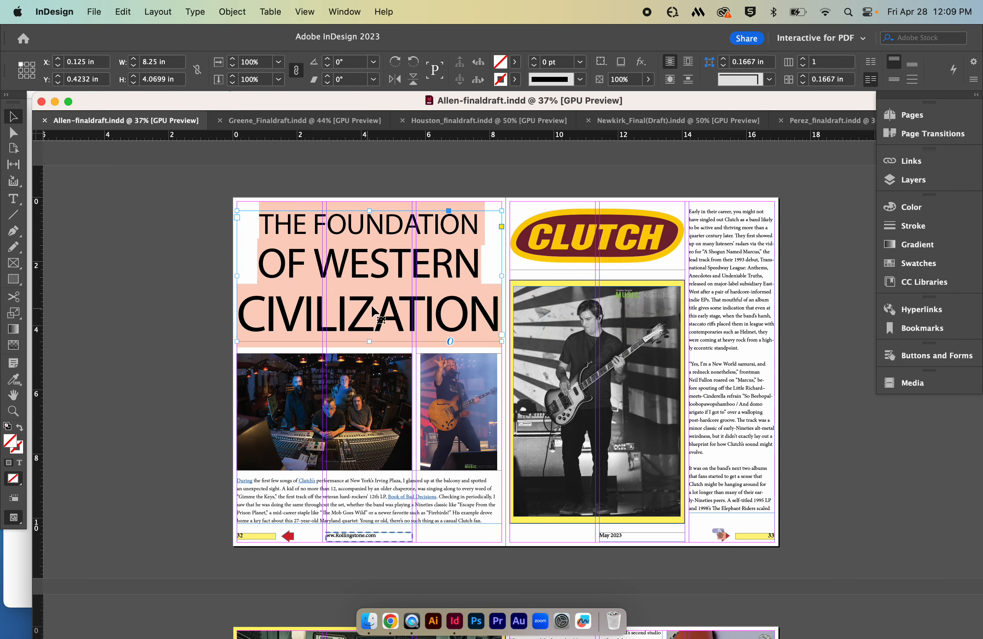
{"action": "double_click", "coordinate": [385, 299]}
{"action": "left_click_drag", "start_coordinate": [375, 307], "coordinate": [303, 302]}
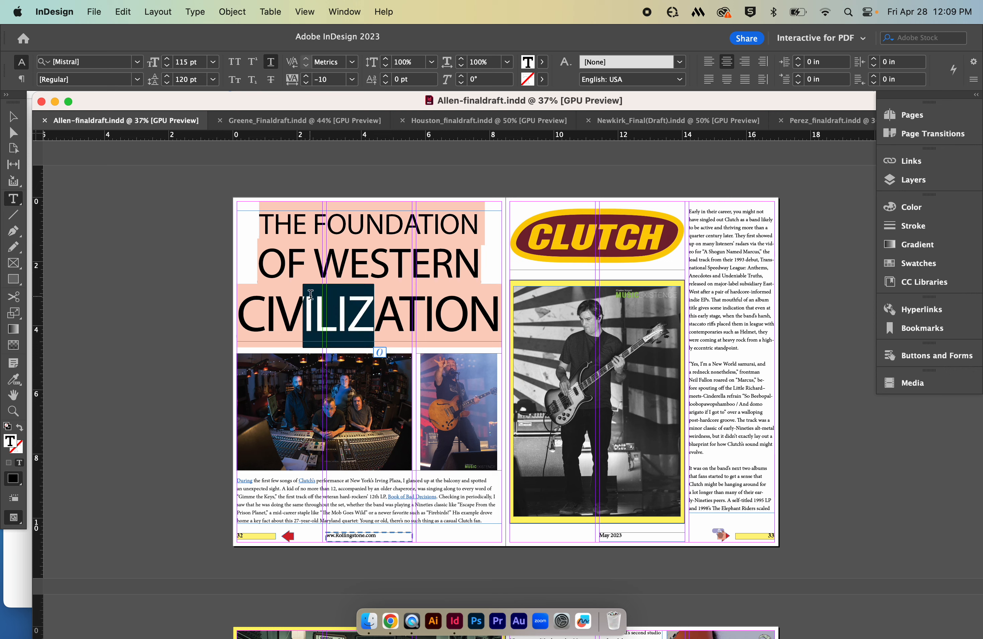
{"action": "left_click", "coordinate": [338, 291]}
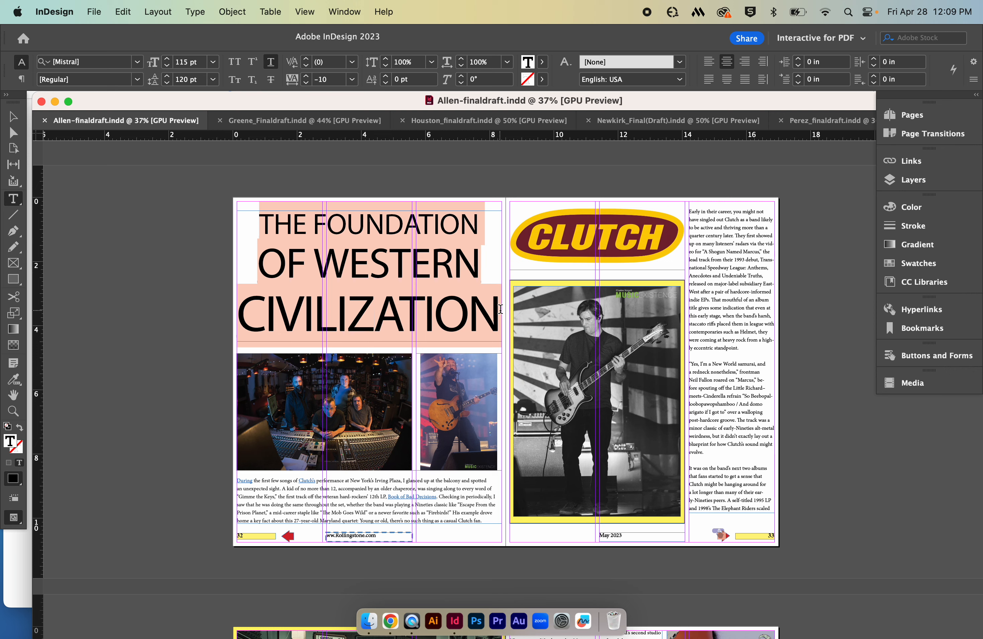
{"action": "left_click_drag", "start_coordinate": [515, 326], "coordinate": [203, 200]}
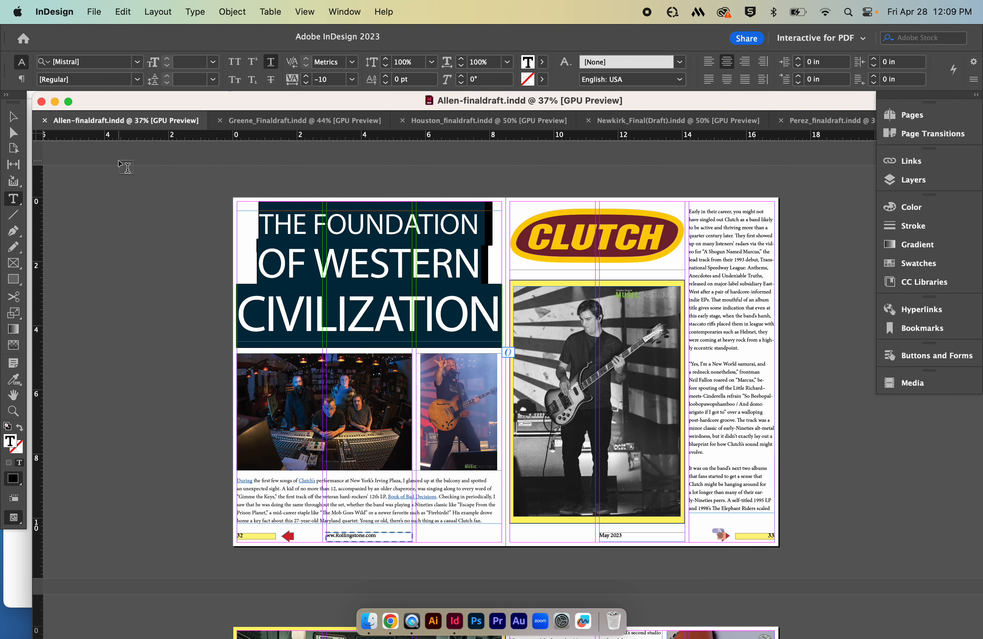
Place a duplicate of the headline text frame on the pasteboard beside page 32, at X -9.725 in, Y 0.125 in
{"action": "scroll", "coordinate": [91, 164], "scroll_direction": "right", "scroll_amount": 1}
{"action": "left_click", "coordinate": [13, 116]}
{"action": "scroll", "coordinate": [120, 228], "scroll_direction": "left", "scroll_amount": 3}
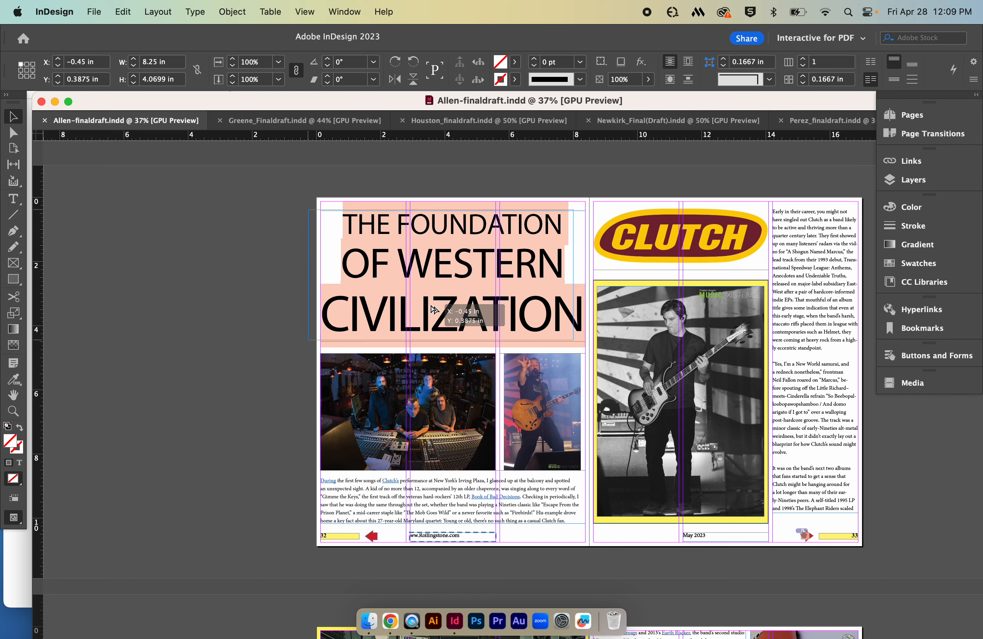
{"action": "left_click_drag", "start_coordinate": [452, 309], "coordinate": [135, 300]}
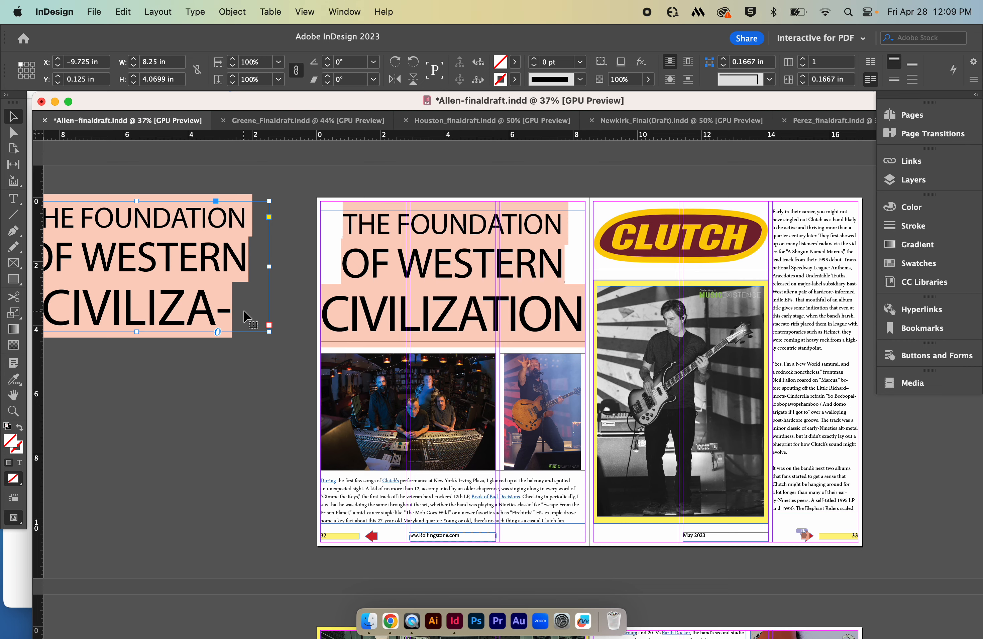
Try to convert all of the original headline text on page 32 to outlines with Create Outlines, and deselect the frame
{"action": "scroll", "coordinate": [392, 313], "scroll_direction": "right", "scroll_amount": 3}
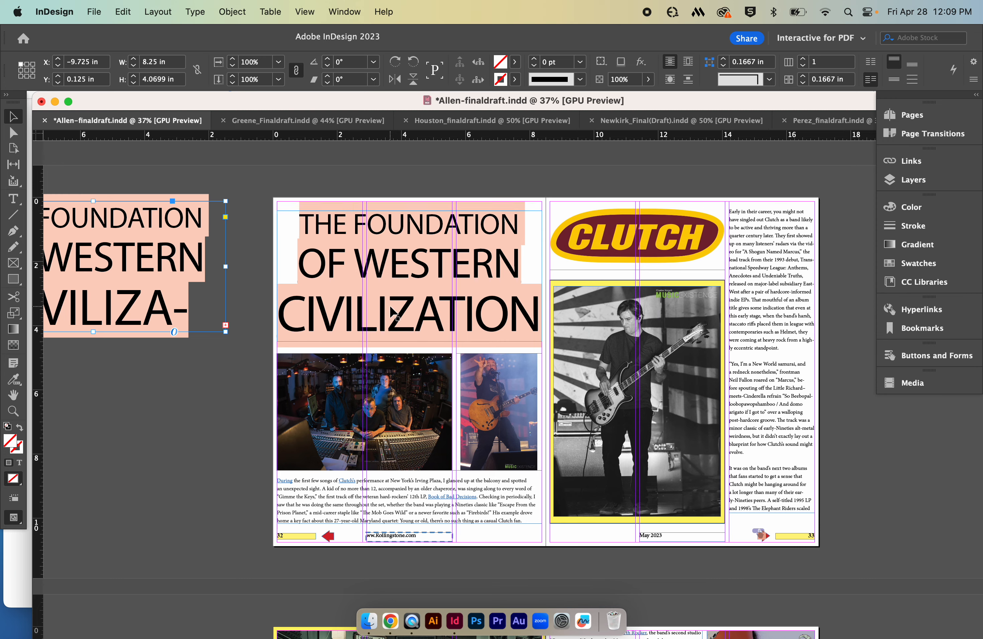
{"action": "scroll", "coordinate": [393, 313], "scroll_direction": "right", "scroll_amount": 2}
{"action": "double_click", "coordinate": [485, 312]}
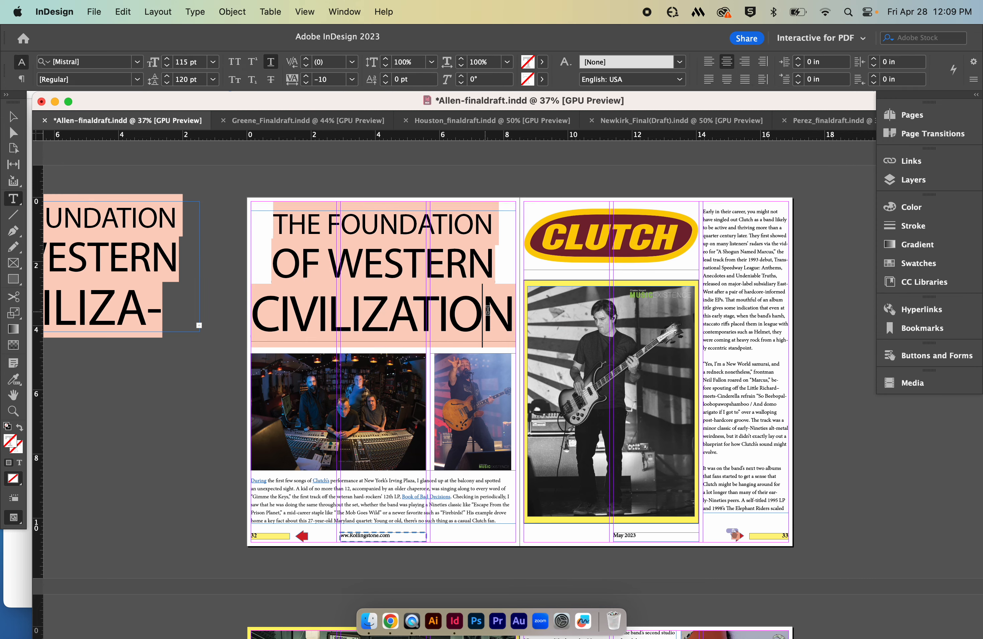
{"action": "key", "text": "super+a"}
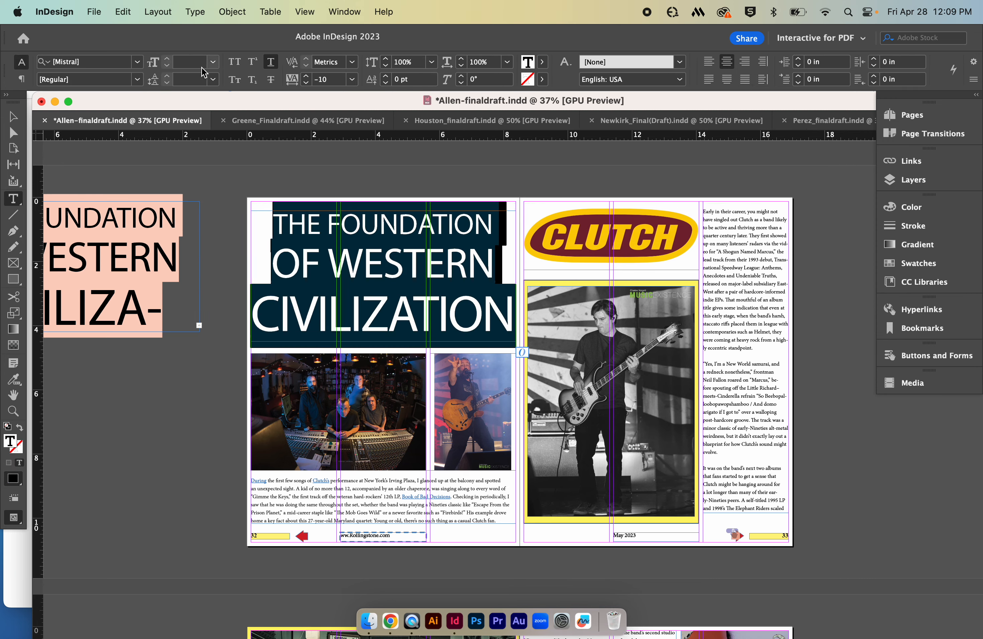
{"action": "left_click", "coordinate": [195, 12]}
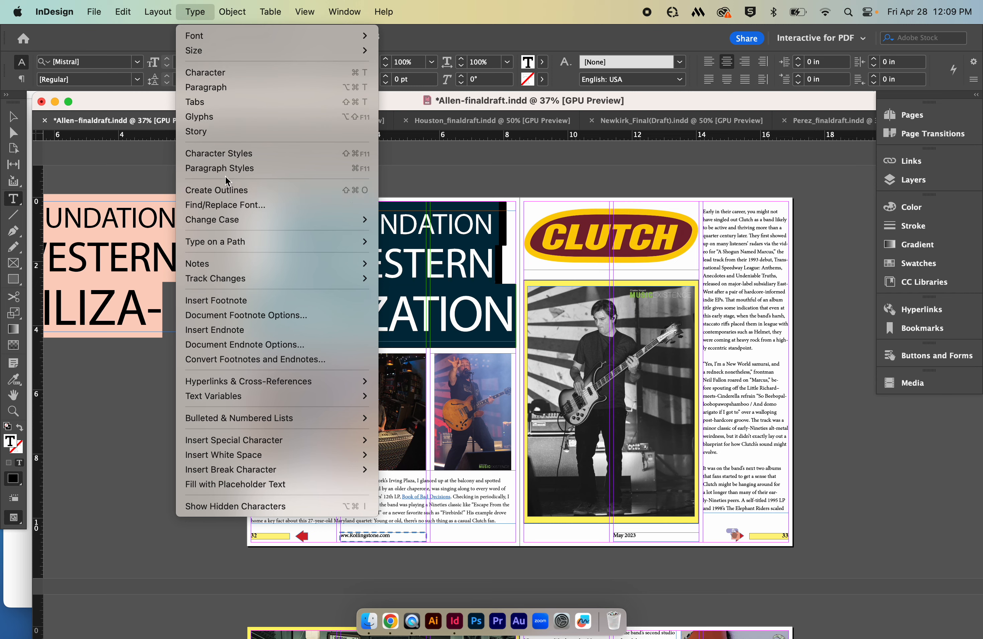
{"action": "left_click", "coordinate": [272, 189]}
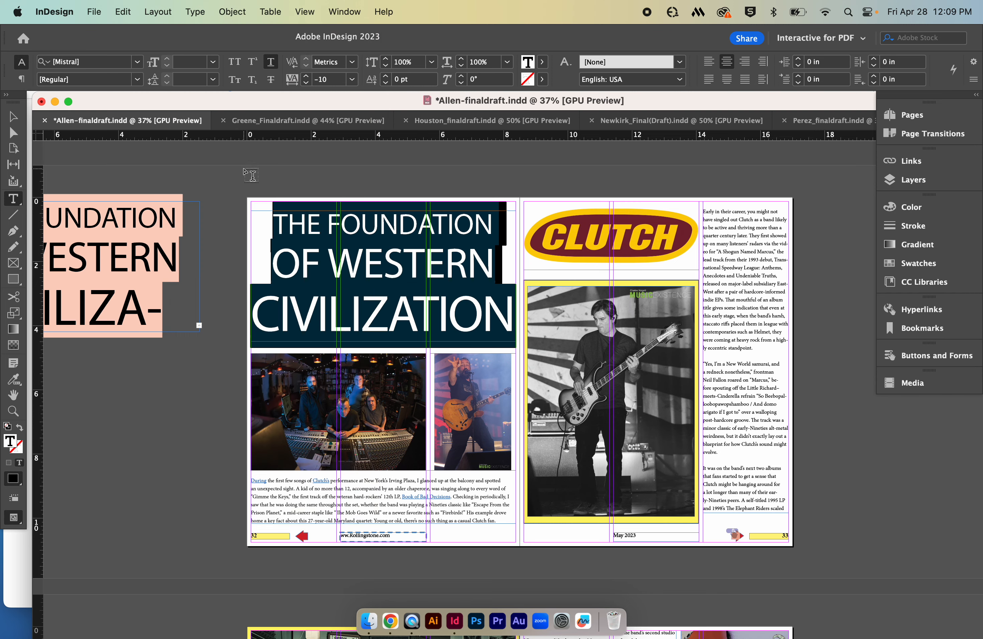
{"action": "left_click", "coordinate": [13, 116]}
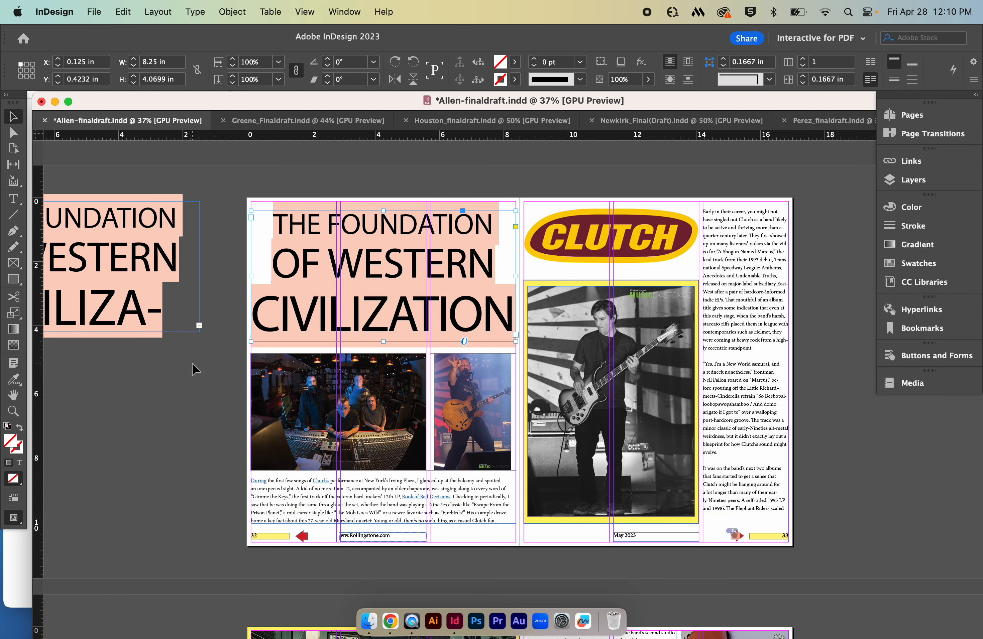
{"action": "left_click", "coordinate": [213, 401]}
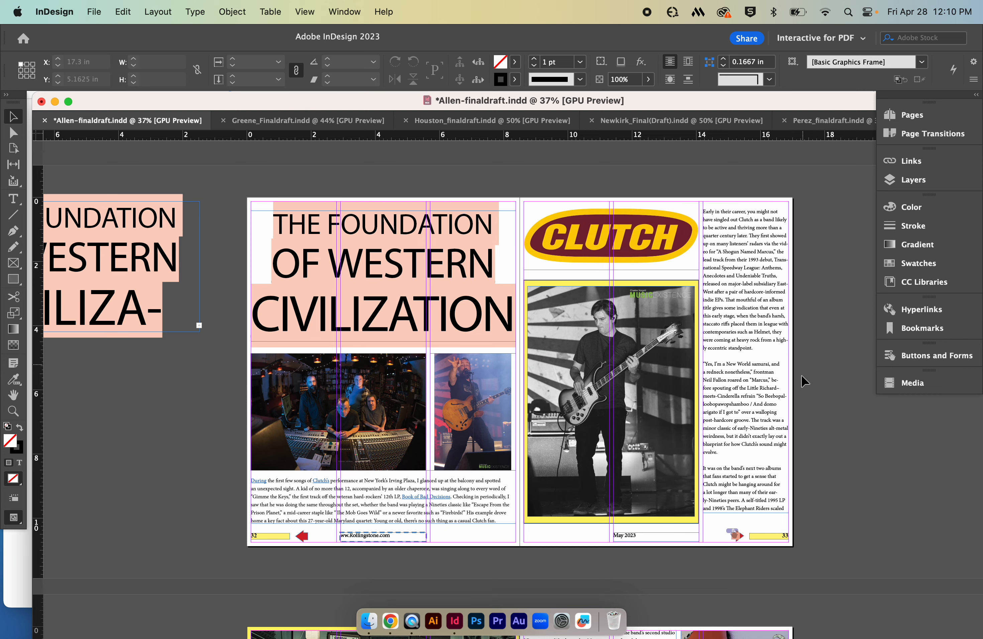
Examine the layout of the magazine spreads from pages 32–33 through 36–37, including images, text columns and page footers
{"action": "scroll", "coordinate": [828, 426], "scroll_direction": "down", "scroll_amount": 5}
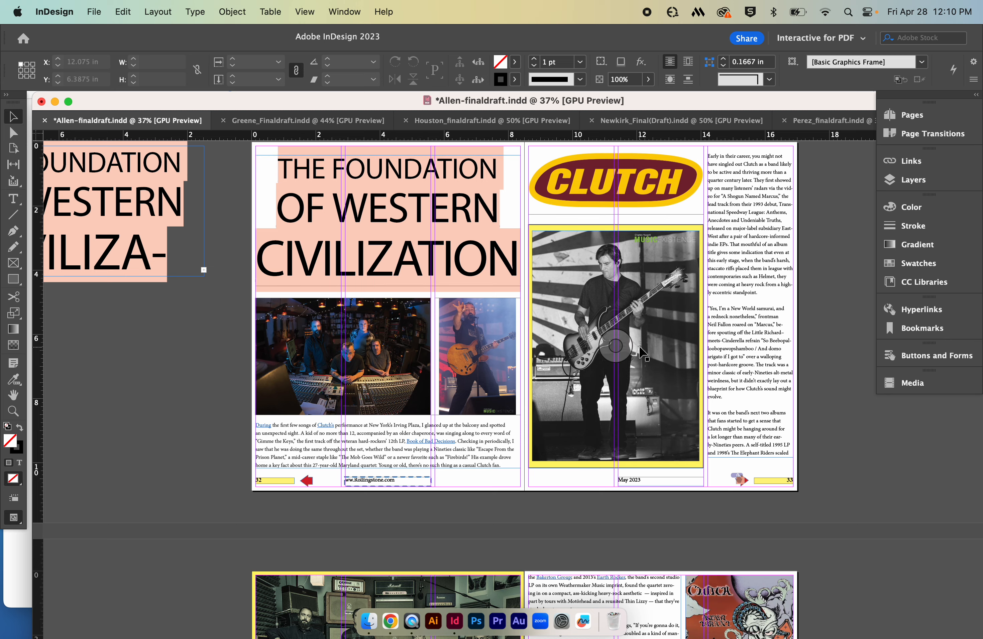
{"action": "scroll", "coordinate": [620, 295], "scroll_direction": "up", "scroll_amount": 3}
{"action": "scroll", "coordinate": [620, 293], "scroll_direction": "down", "scroll_amount": 20}
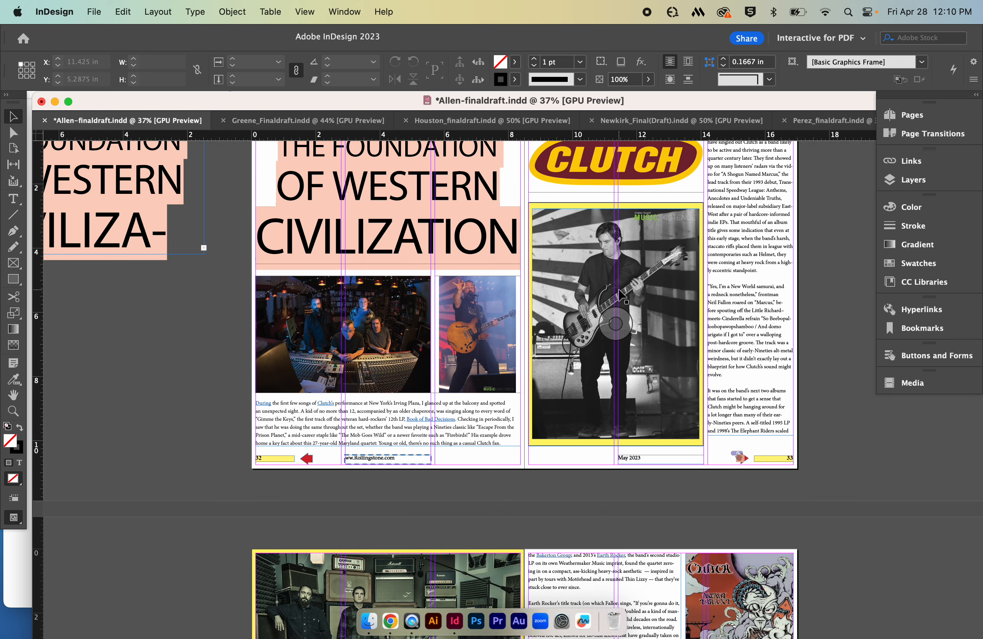
{"action": "scroll", "coordinate": [618, 288], "scroll_direction": "down", "scroll_amount": 6}
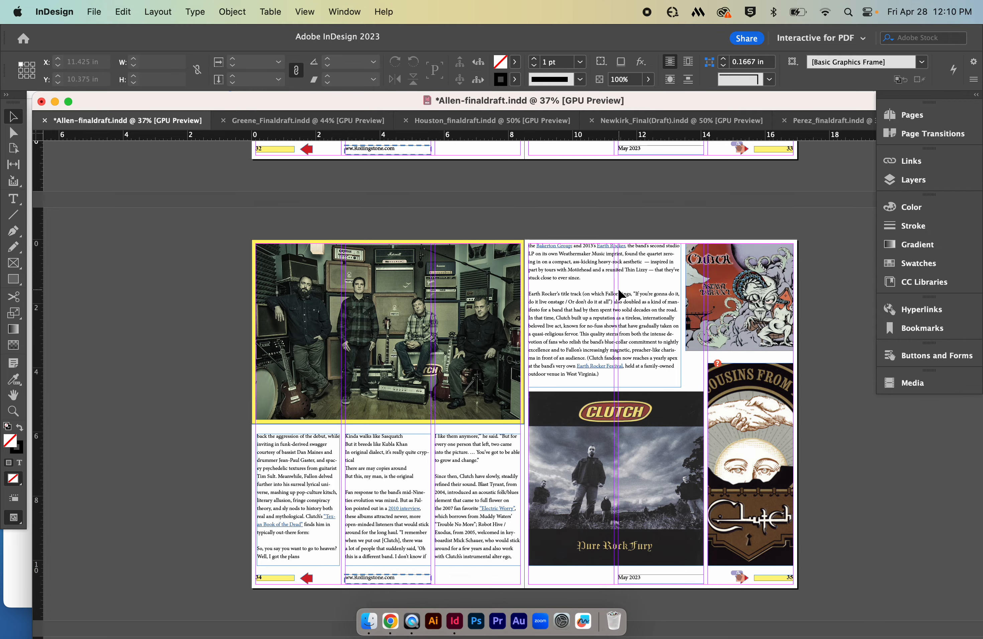
{"action": "scroll", "coordinate": [911, 492], "scroll_direction": "down", "scroll_amount": 1}
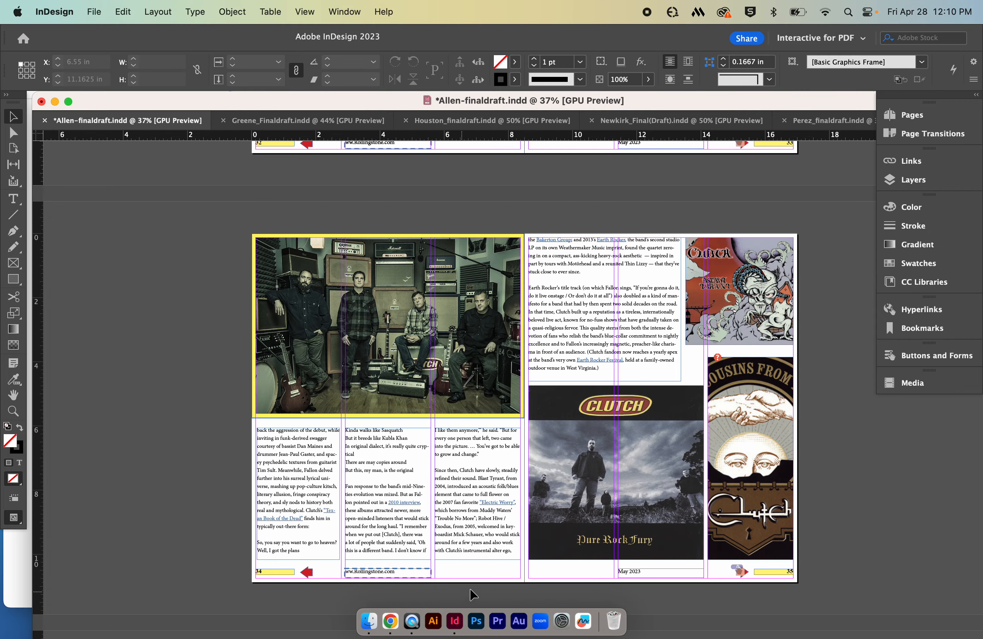
{"action": "scroll", "coordinate": [567, 355], "scroll_direction": "up", "scroll_amount": 20}
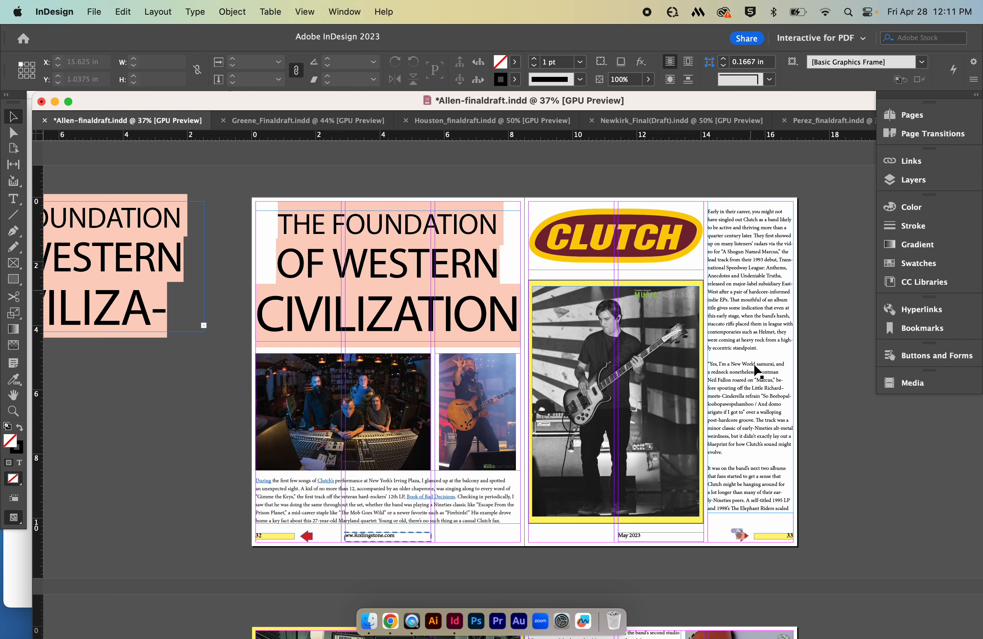
{"action": "scroll", "coordinate": [836, 494], "scroll_direction": "down", "scroll_amount": 5}
{"action": "scroll", "coordinate": [837, 493], "scroll_direction": "down", "scroll_amount": 5}
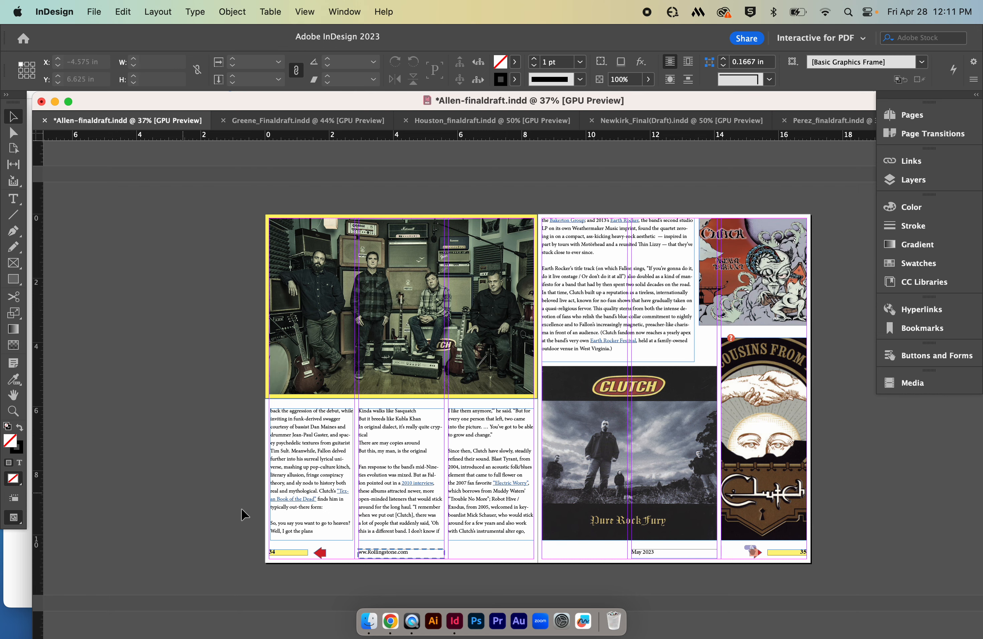
{"action": "scroll", "coordinate": [744, 356], "scroll_direction": "up", "scroll_amount": 5}
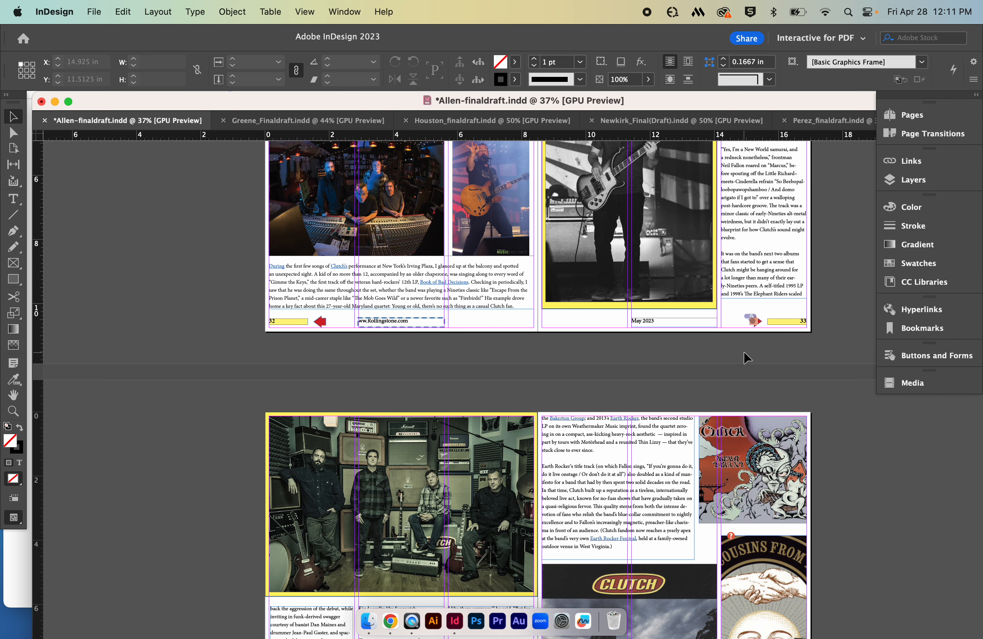
{"action": "scroll", "coordinate": [744, 356], "scroll_direction": "down", "scroll_amount": 3}
{"action": "scroll", "coordinate": [746, 356], "scroll_direction": "down", "scroll_amount": 10}
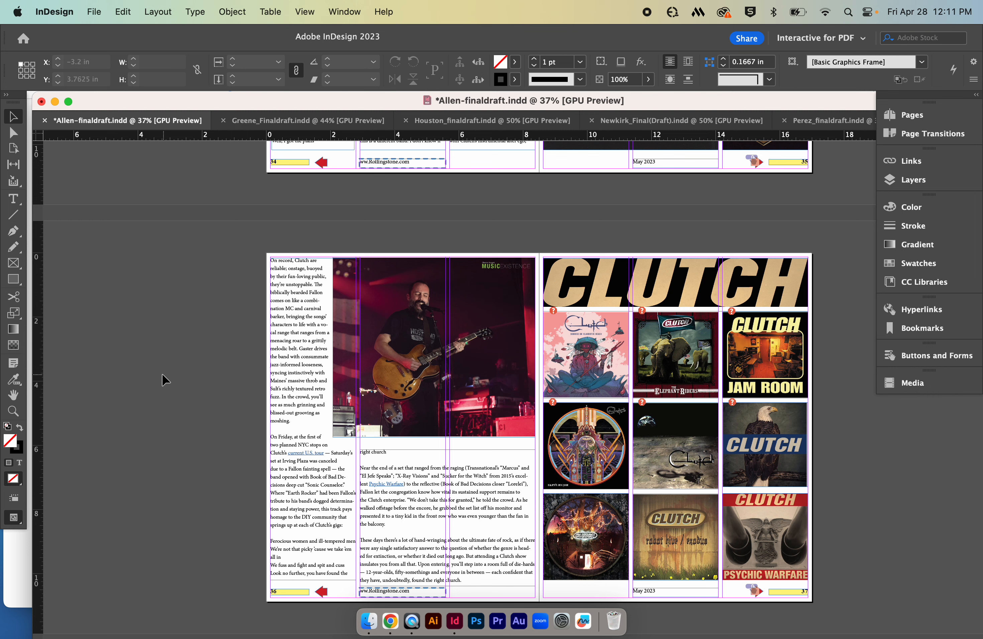
{"action": "scroll", "coordinate": [164, 377], "scroll_direction": "left", "scroll_amount": 1}
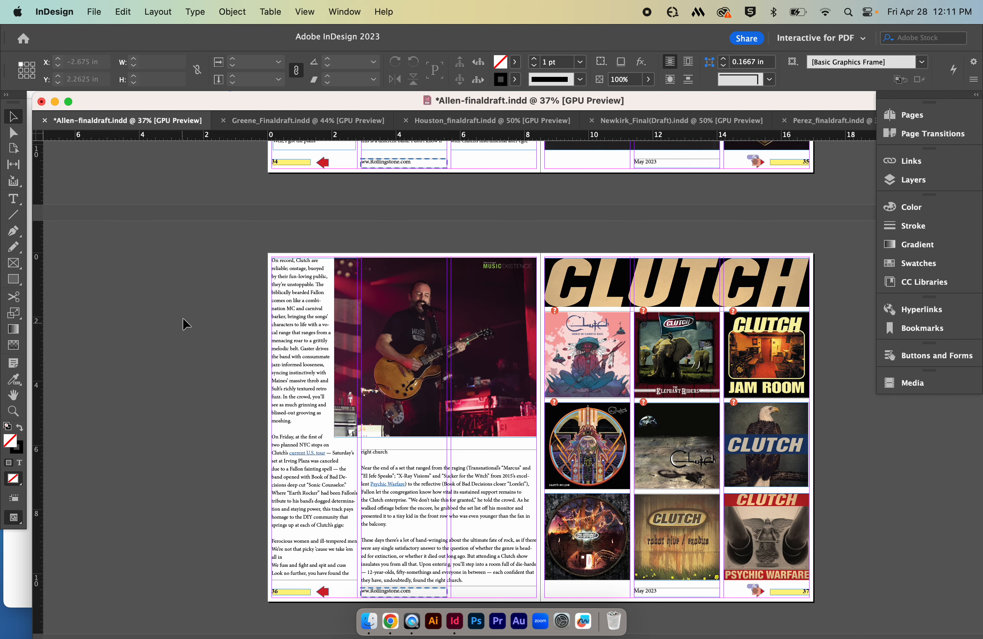
Try shrinking the guitarist photo's frame on page 36 to about 5.35 by 4.79 in, and resize it back to 6.3 by 5.634 in
{"action": "left_click", "coordinate": [413, 348]}
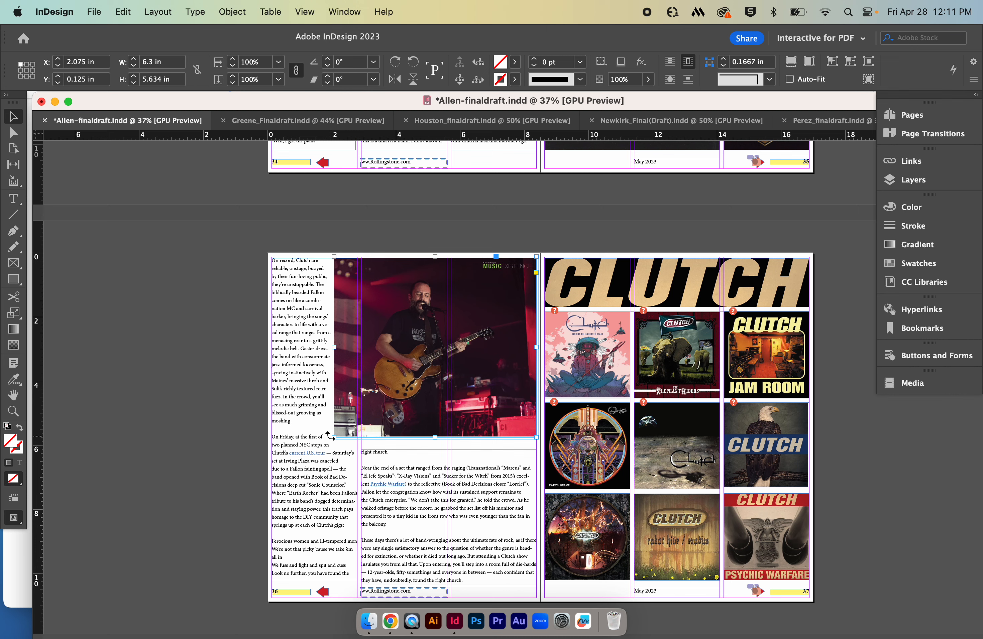
{"action": "left_click_drag", "start_coordinate": [334, 436], "coordinate": [393, 407]}
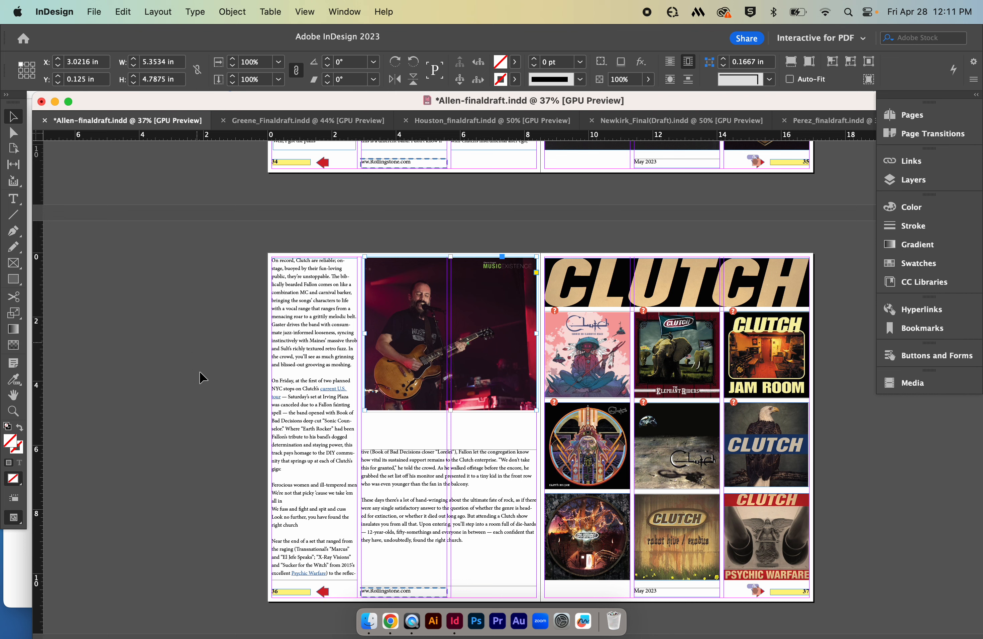
{"action": "left_click_drag", "start_coordinate": [368, 409], "coordinate": [333, 437], "text": "shift"}
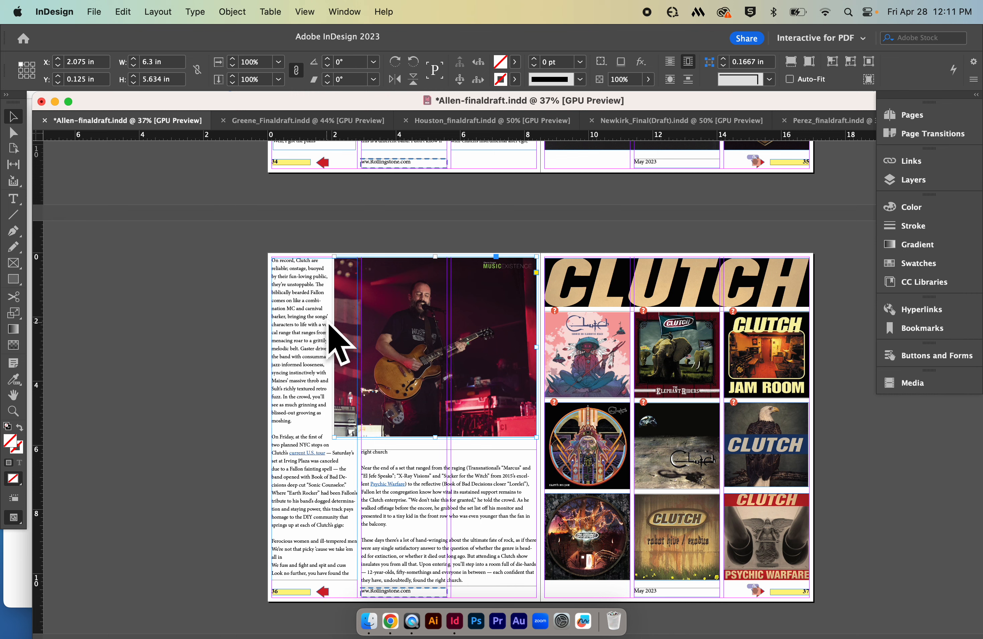
Try enlarging the page 36 photo's frame to 8.25 in wide by about 7.38 in high, and undo the enlargement
{"action": "left_click_drag", "start_coordinate": [335, 440], "coordinate": [271, 494]}
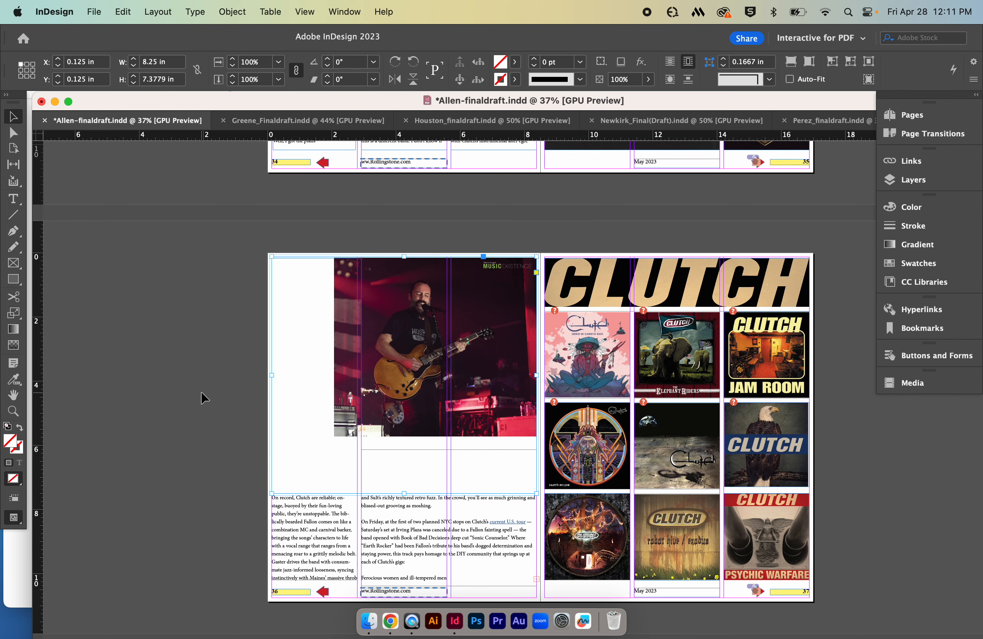
{"action": "scroll", "coordinate": [203, 388], "scroll_direction": "up", "scroll_amount": 10}
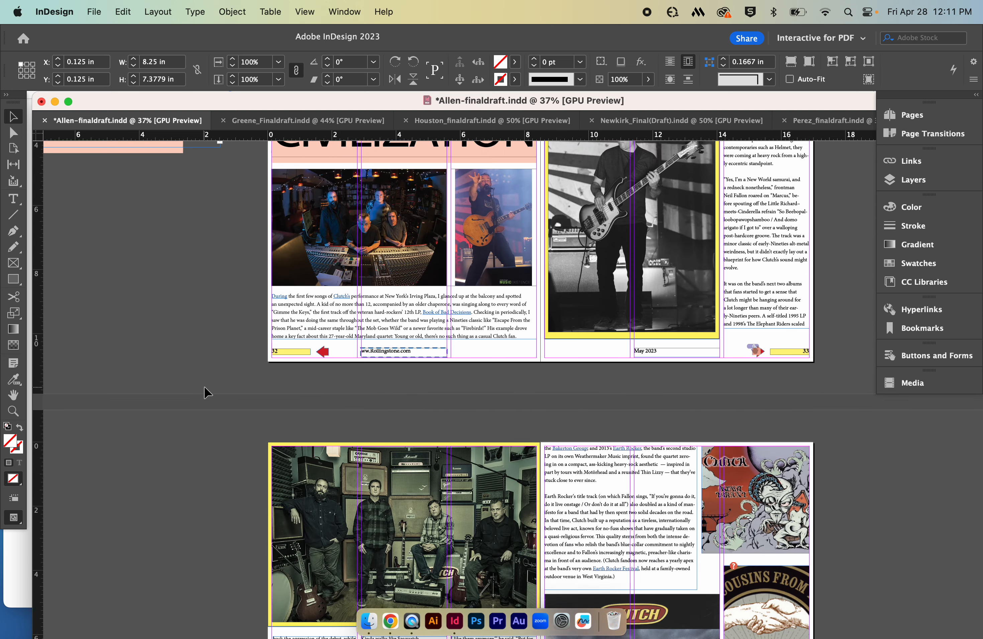
{"action": "scroll", "coordinate": [487, 357], "scroll_direction": "down", "scroll_amount": 10}
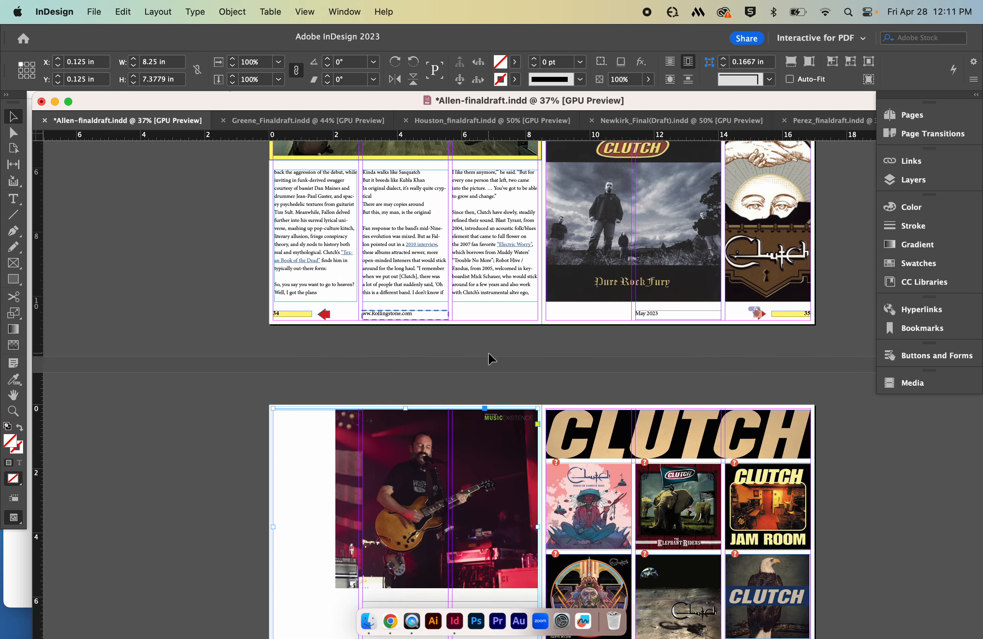
{"action": "key", "text": "super+z"}
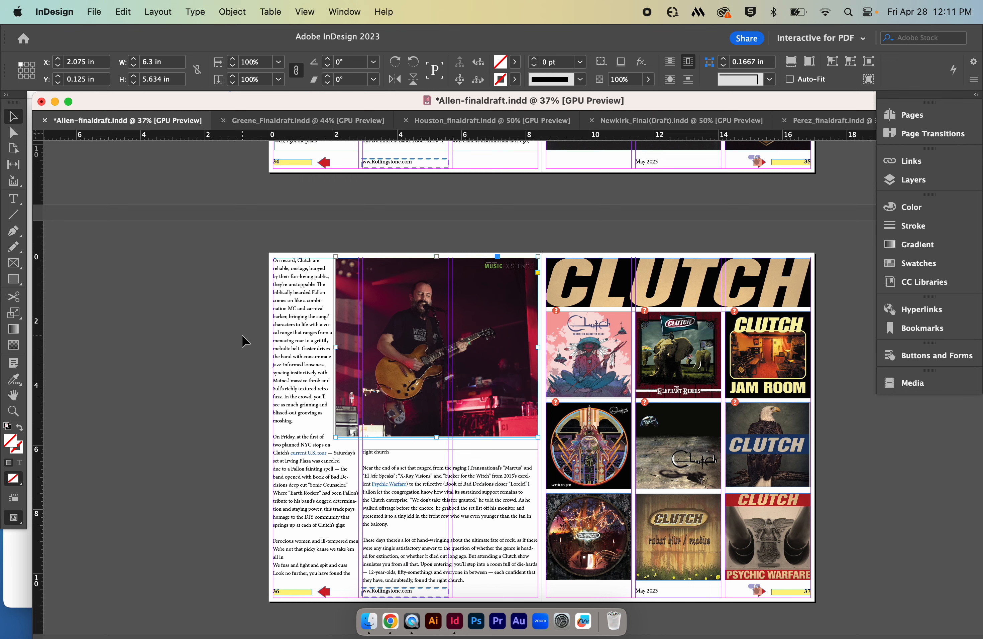
Try shrinking the guitarist photo's frame on page 36 to about 3.98 by 3.64 in, and undo the change
{"action": "scroll", "coordinate": [243, 338], "scroll_direction": "left", "scroll_amount": 1}
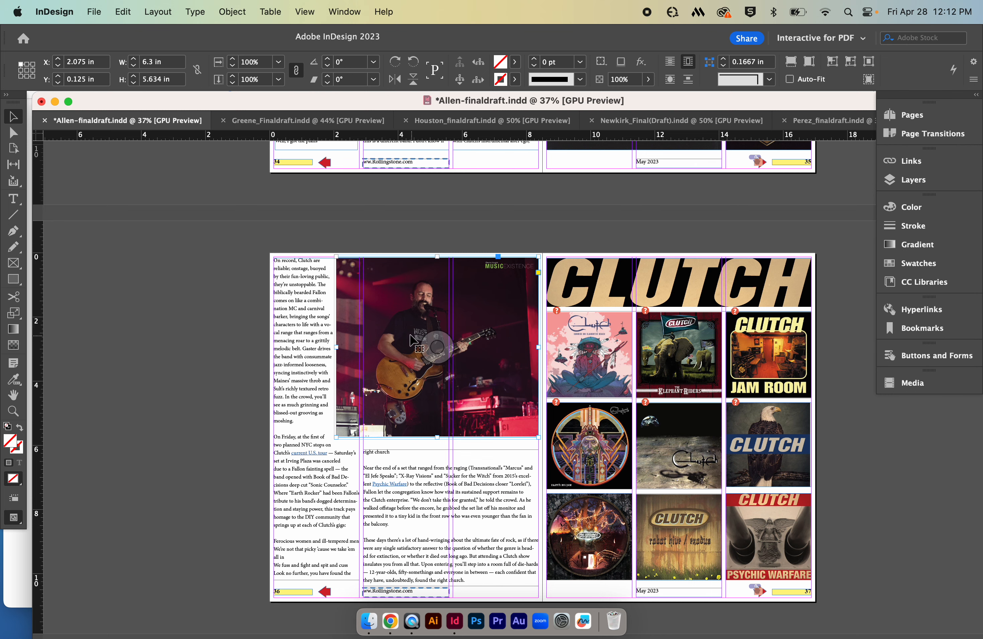
{"action": "left_click_drag", "start_coordinate": [336, 436], "coordinate": [410, 373]}
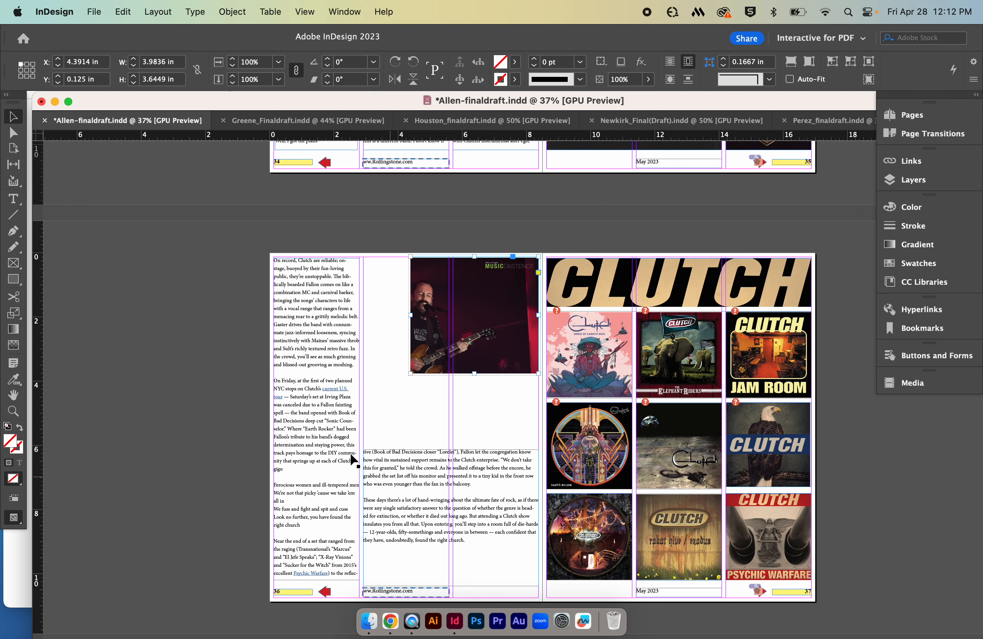
{"action": "key", "text": "super+z"}
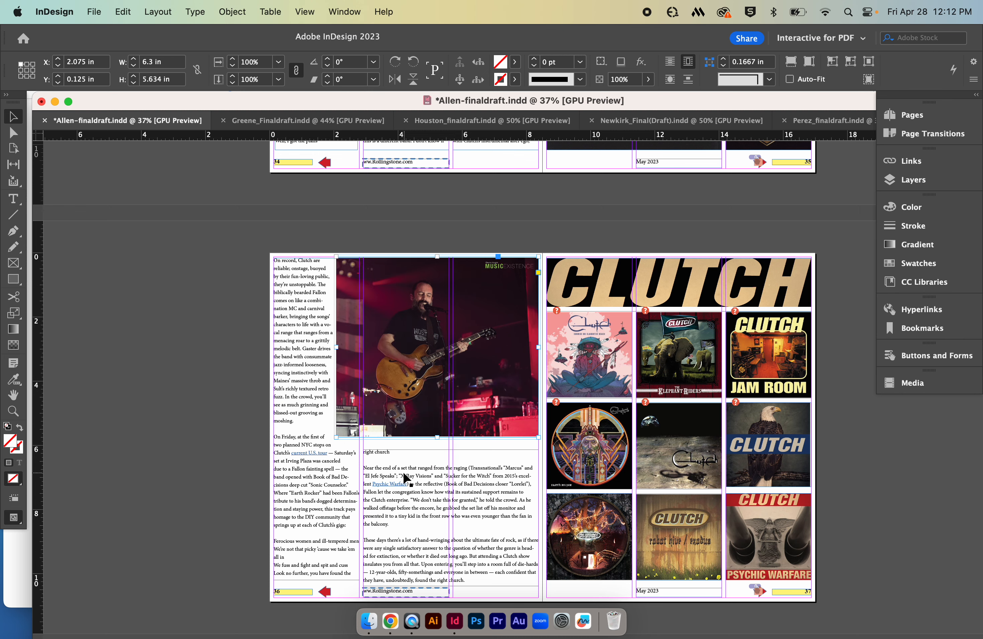
{"action": "scroll", "coordinate": [237, 400], "scroll_direction": "left", "scroll_amount": 1}
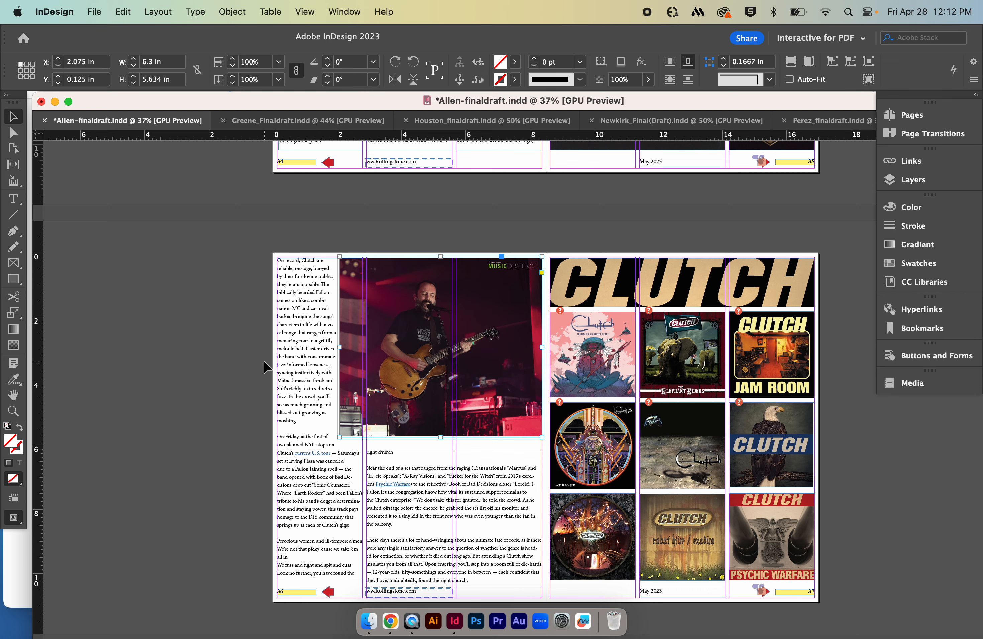
{"action": "scroll", "coordinate": [274, 367], "scroll_direction": "left", "scroll_amount": 1}
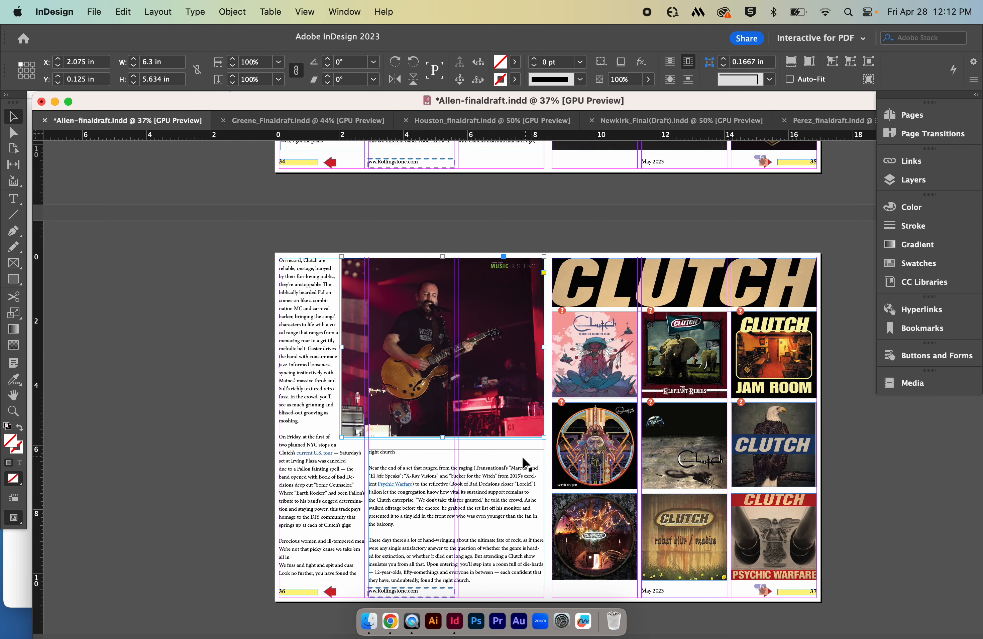
Compare the image placement and text columns across the spreads from pages 32–33 through 36–37
{"action": "scroll", "coordinate": [422, 435], "scroll_direction": "up", "scroll_amount": 15}
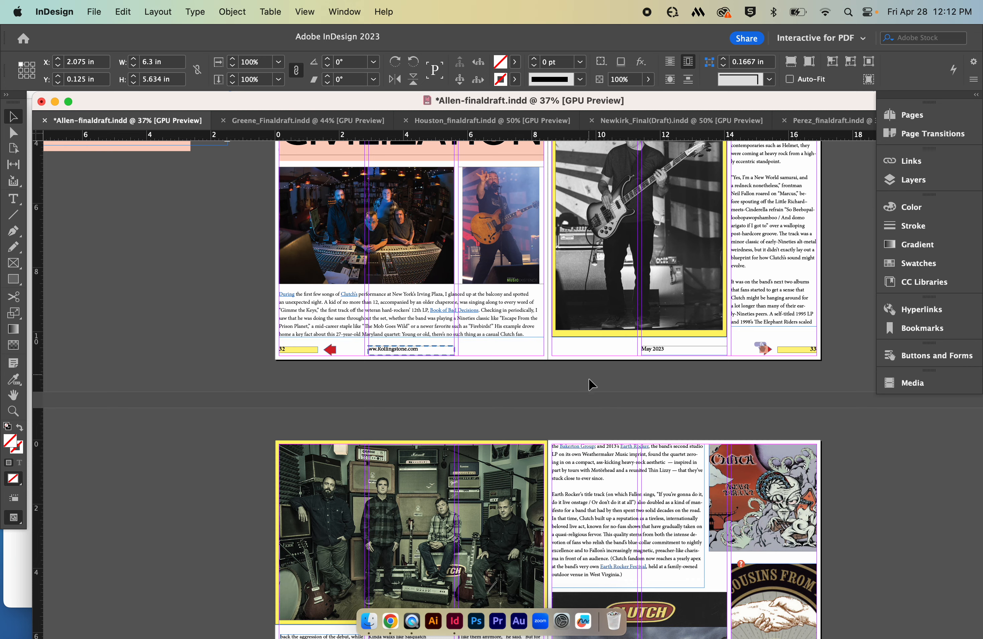
{"action": "scroll", "coordinate": [591, 385], "scroll_direction": "down", "scroll_amount": 5}
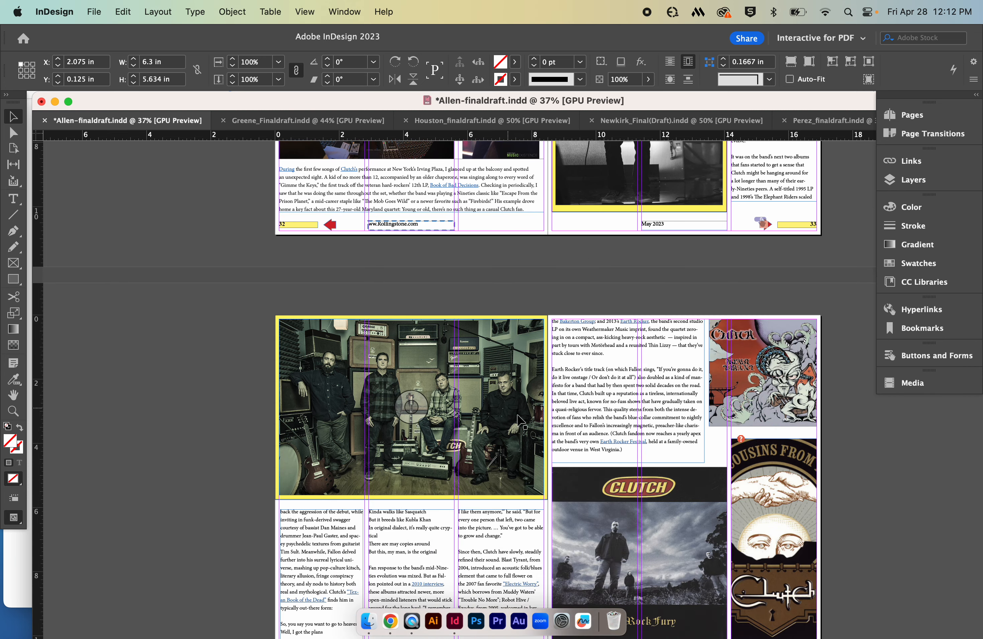
{"action": "scroll", "coordinate": [224, 432], "scroll_direction": "down", "scroll_amount": 7}
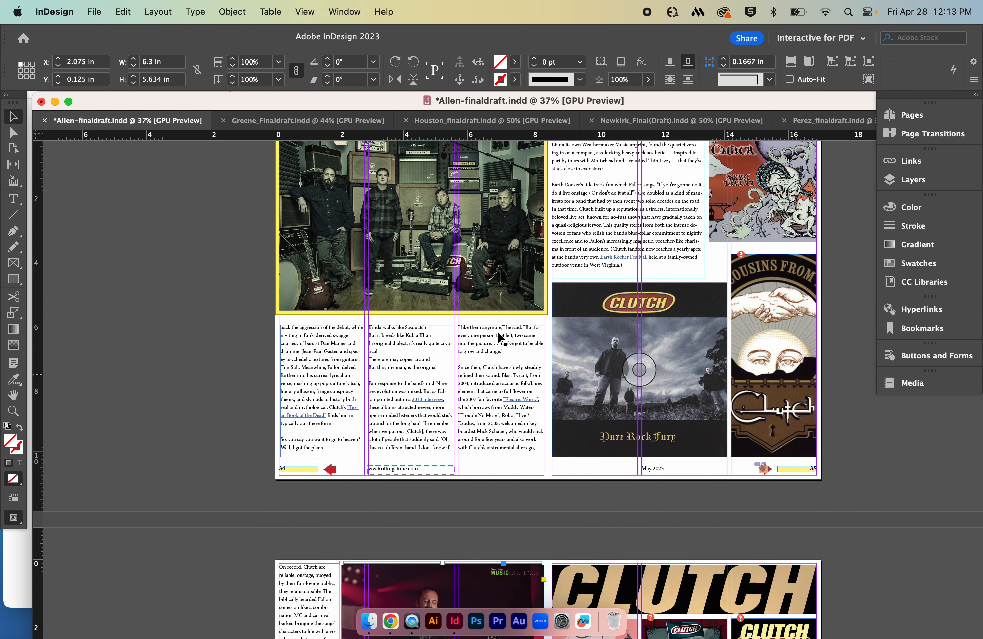
{"action": "scroll", "coordinate": [208, 368], "scroll_direction": "down", "scroll_amount": 12}
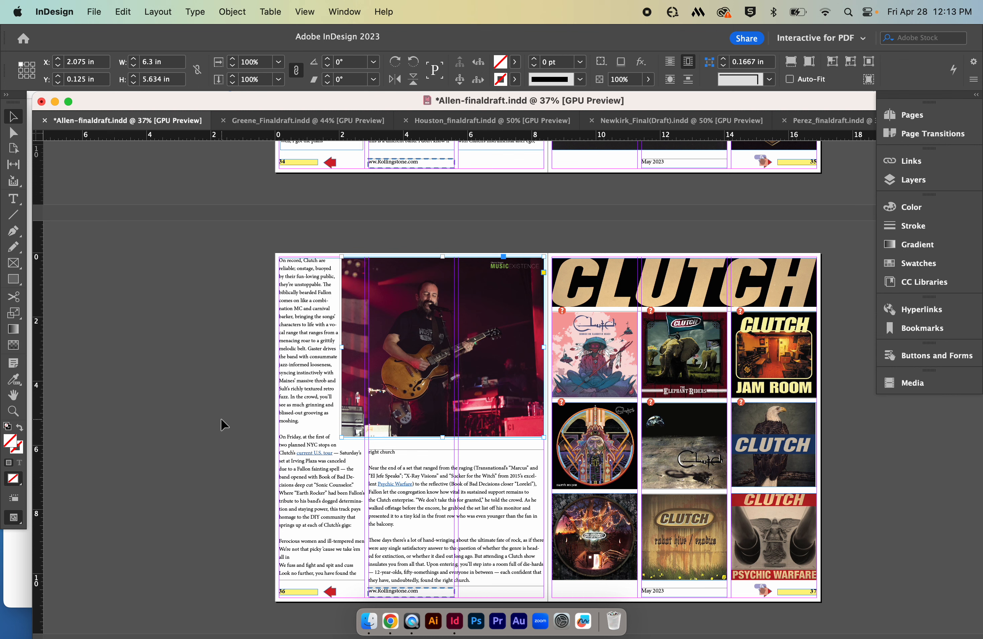
{"action": "scroll", "coordinate": [221, 419], "scroll_direction": "up", "scroll_amount": 1}
{"action": "scroll", "coordinate": [221, 419], "scroll_direction": "down", "scroll_amount": 1}
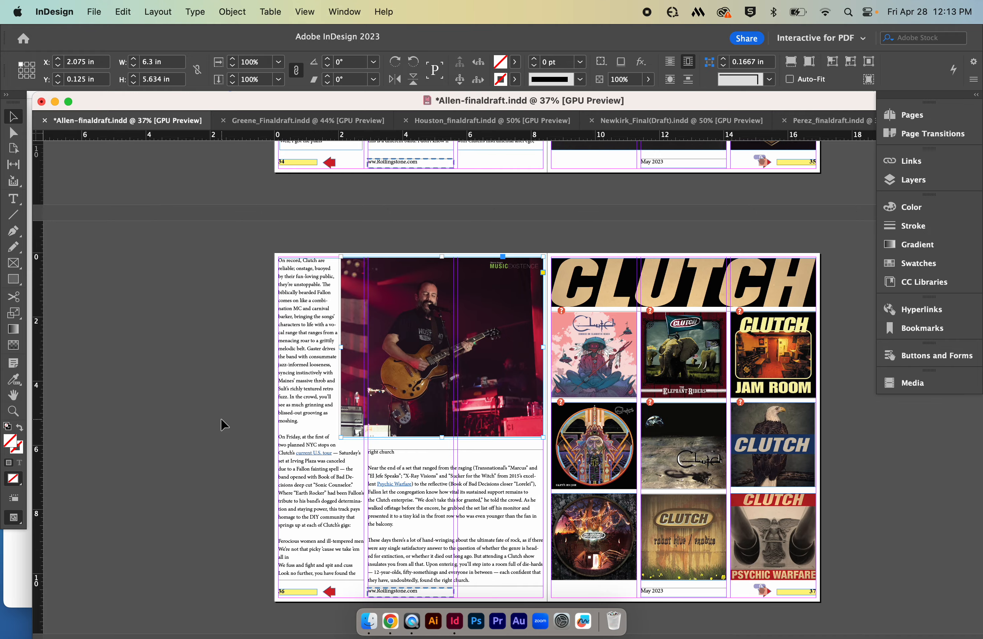
{"action": "scroll", "coordinate": [220, 417], "scroll_direction": "up", "scroll_amount": 10}
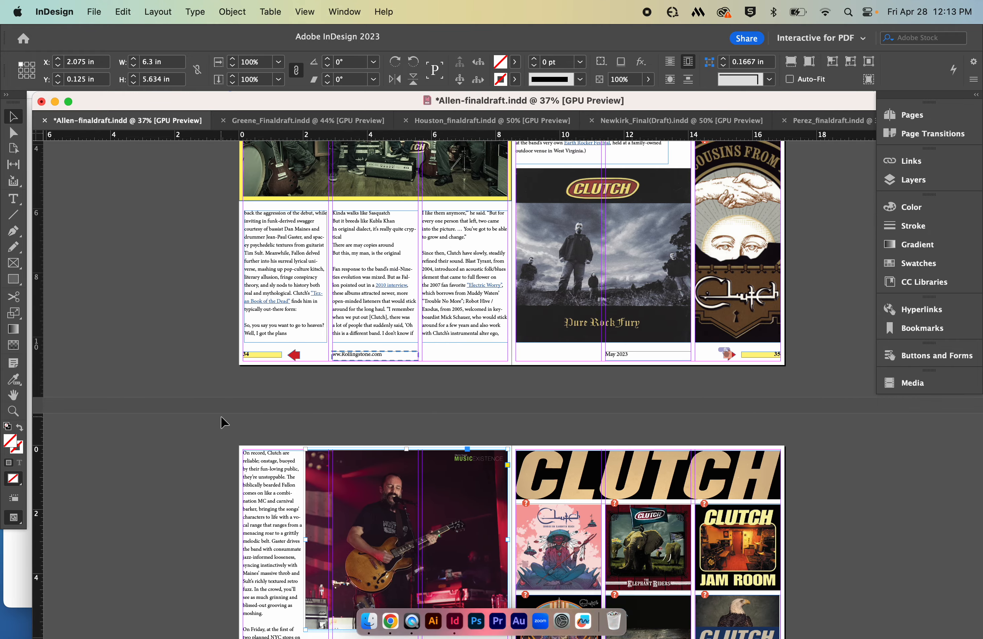
{"action": "scroll", "coordinate": [220, 415], "scroll_direction": "up", "scroll_amount": 9}
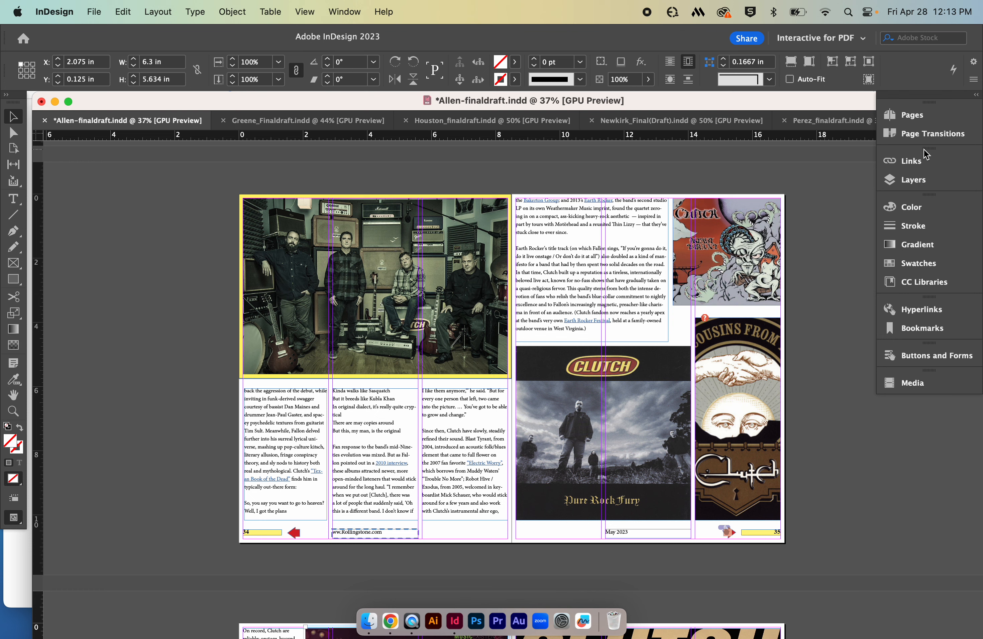
Examine the document's linked images and their status, enlarging the list to show all entries, and close it
{"action": "left_click", "coordinate": [919, 164]}
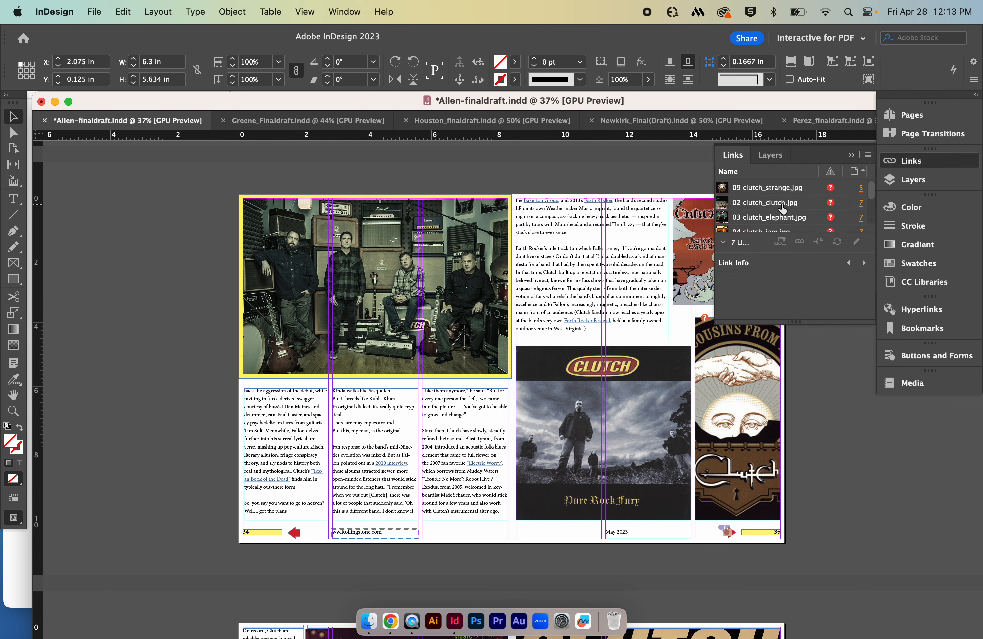
{"action": "scroll", "coordinate": [780, 209], "scroll_direction": "down", "scroll_amount": 3}
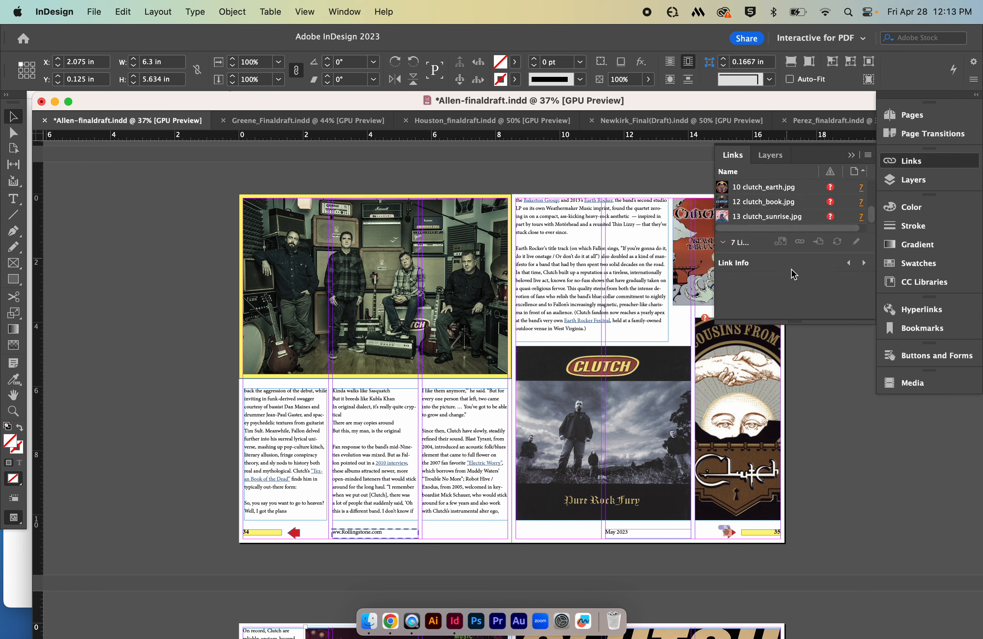
{"action": "left_click_drag", "start_coordinate": [795, 328], "coordinate": [797, 388]}
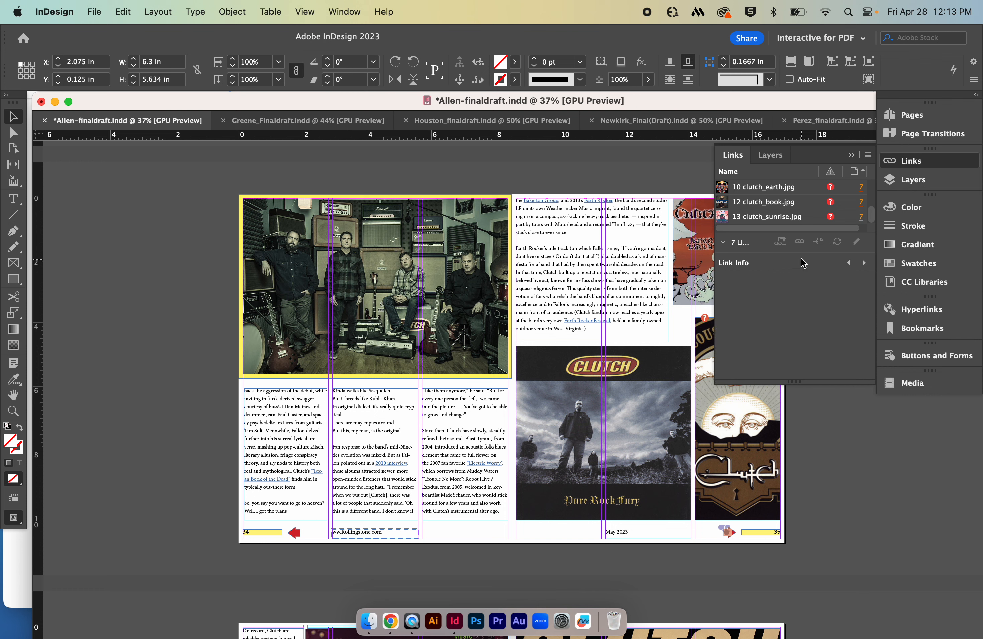
{"action": "left_click_drag", "start_coordinate": [801, 248], "coordinate": [800, 308]}
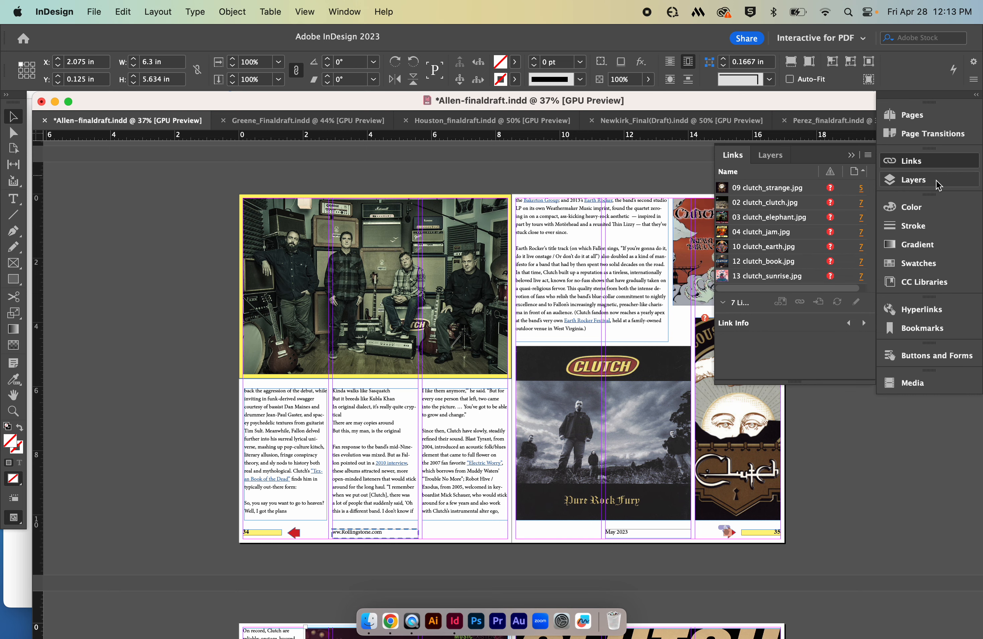
{"action": "left_click", "coordinate": [945, 162]}
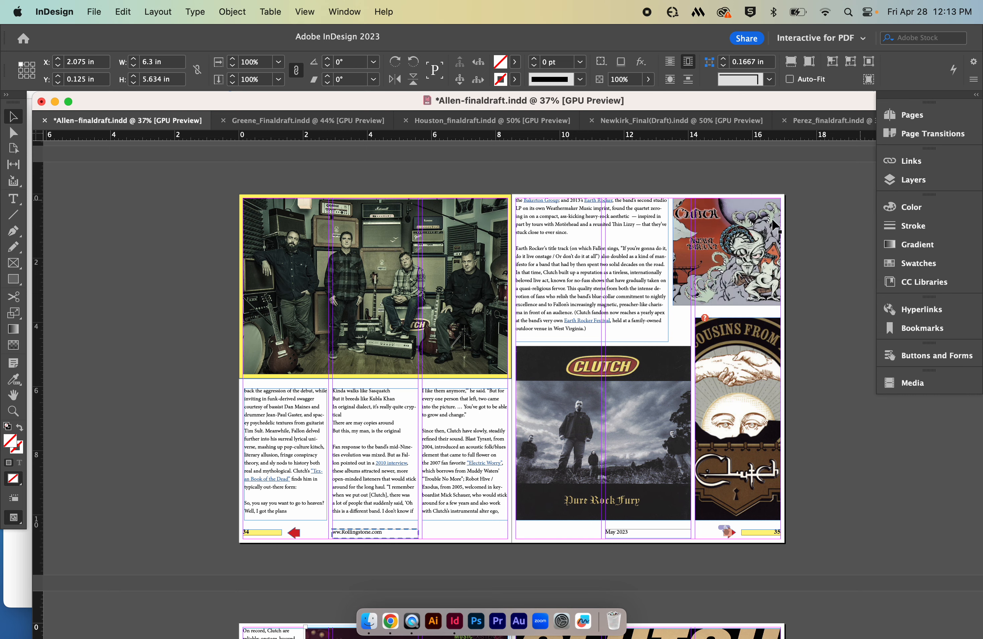
Deselect the page 36 photo, return to the 32–33 spread and check the linked images list again
{"action": "left_click", "coordinate": [167, 271]}
{"action": "scroll", "coordinate": [566, 305], "scroll_direction": "up", "scroll_amount": 5}
{"action": "scroll", "coordinate": [567, 305], "scroll_direction": "up", "scroll_amount": 4}
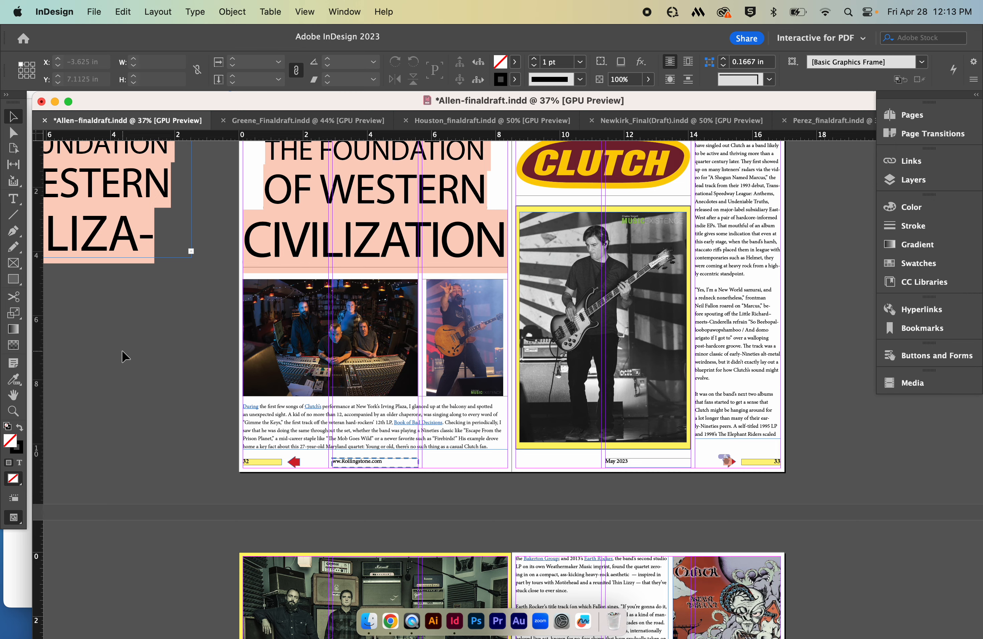
{"action": "scroll", "coordinate": [122, 349], "scroll_direction": "up", "scroll_amount": 2}
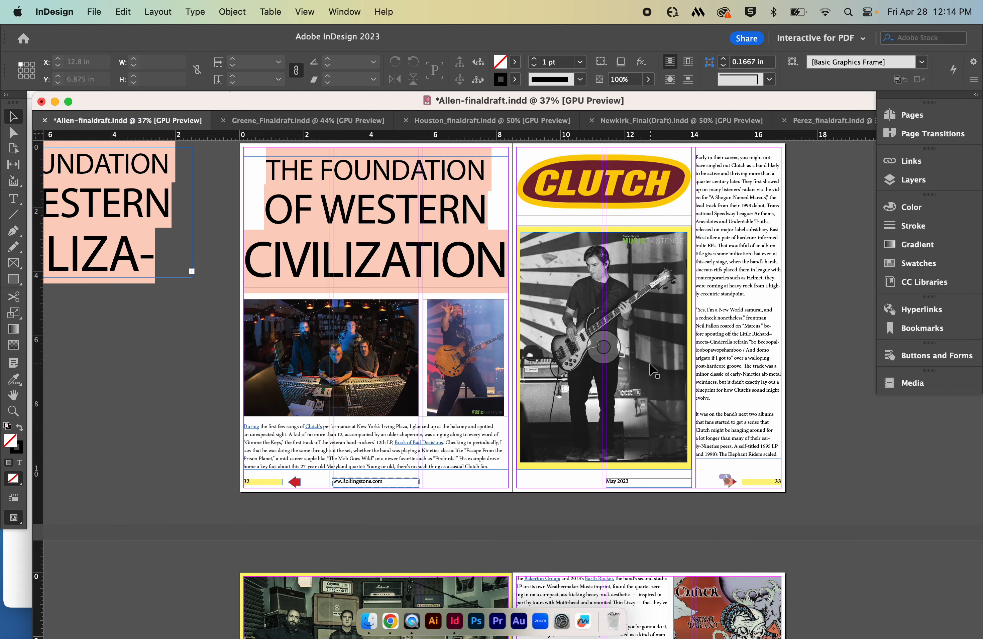
{"action": "left_click", "coordinate": [724, 366]}
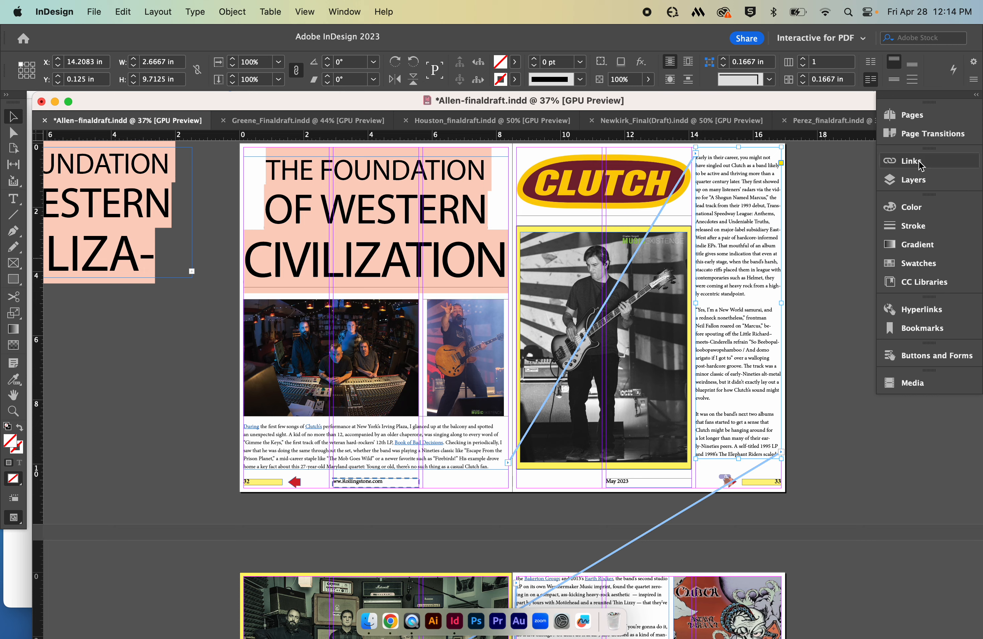
{"action": "left_click", "coordinate": [883, 168]}
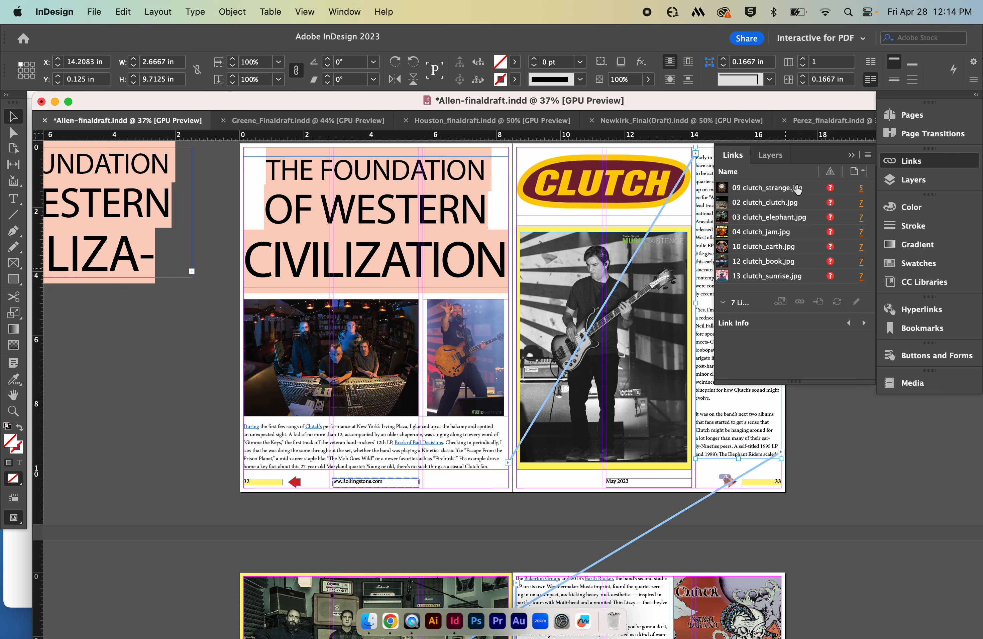
{"action": "left_click", "coordinate": [890, 459]}
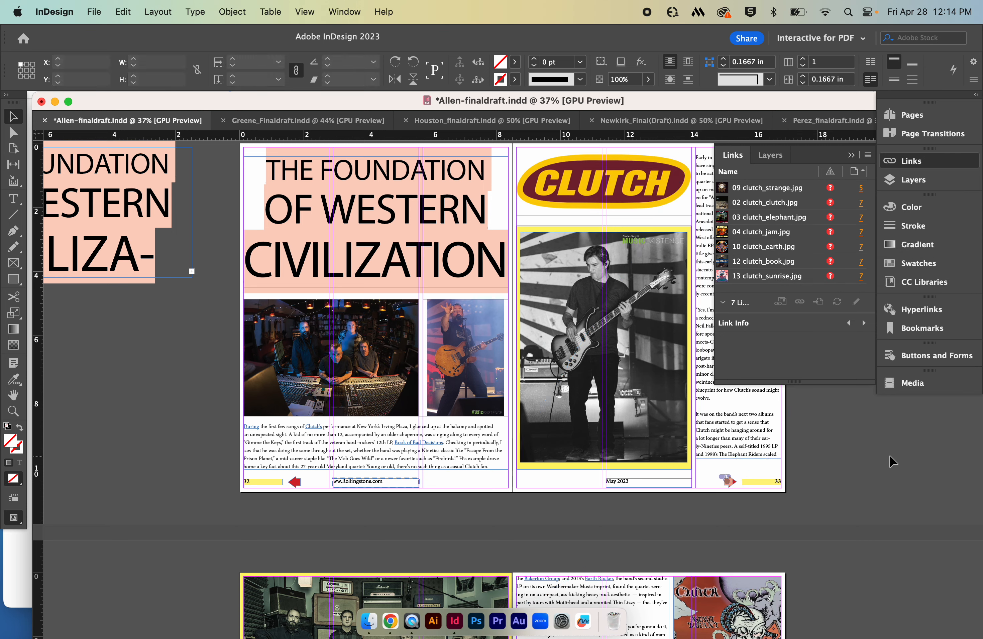
{"action": "left_click", "coordinate": [905, 161]}
Select the text column frame on page 33 and examine how the article's text frames are threaded across the spreads
{"action": "left_click", "coordinate": [747, 228]}
{"action": "scroll", "coordinate": [743, 245], "scroll_direction": "up", "scroll_amount": 3}
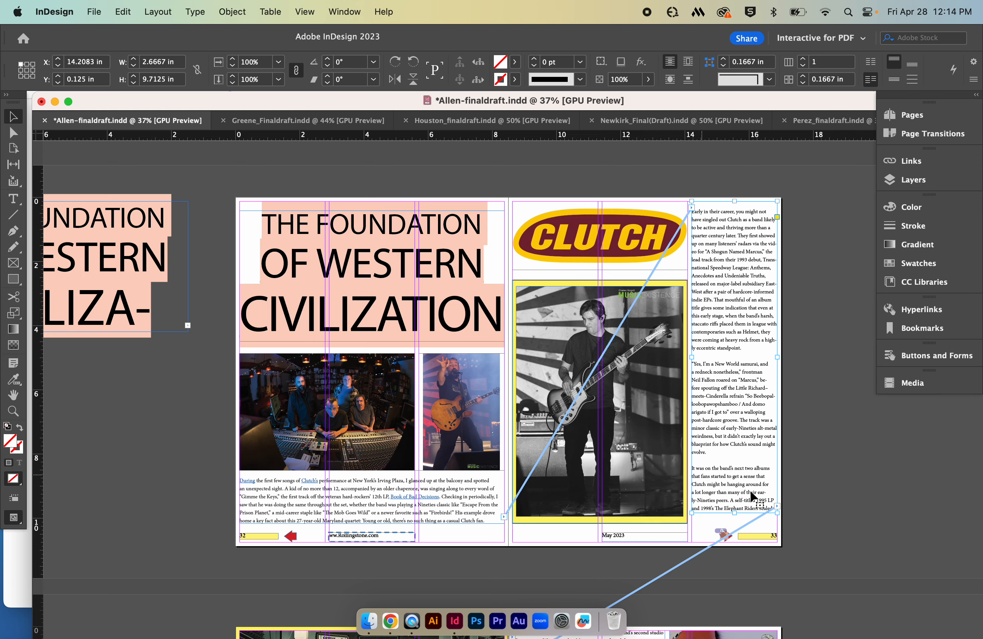
{"action": "scroll", "coordinate": [837, 432], "scroll_direction": "down", "scroll_amount": 10}
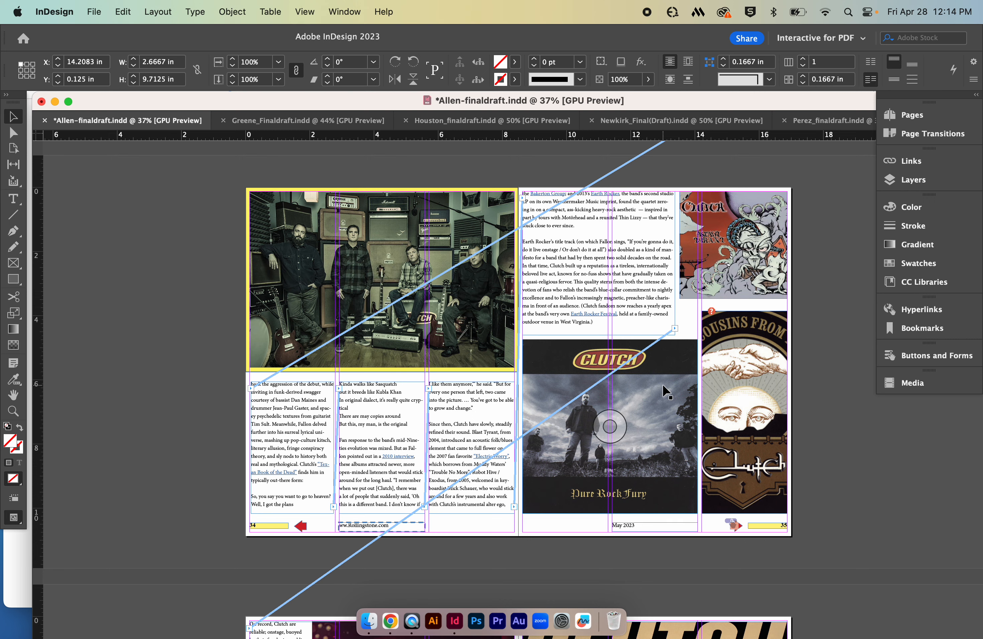
{"action": "scroll", "coordinate": [662, 384], "scroll_direction": "down", "scroll_amount": 3}
{"action": "scroll", "coordinate": [663, 390], "scroll_direction": "down", "scroll_amount": 5}
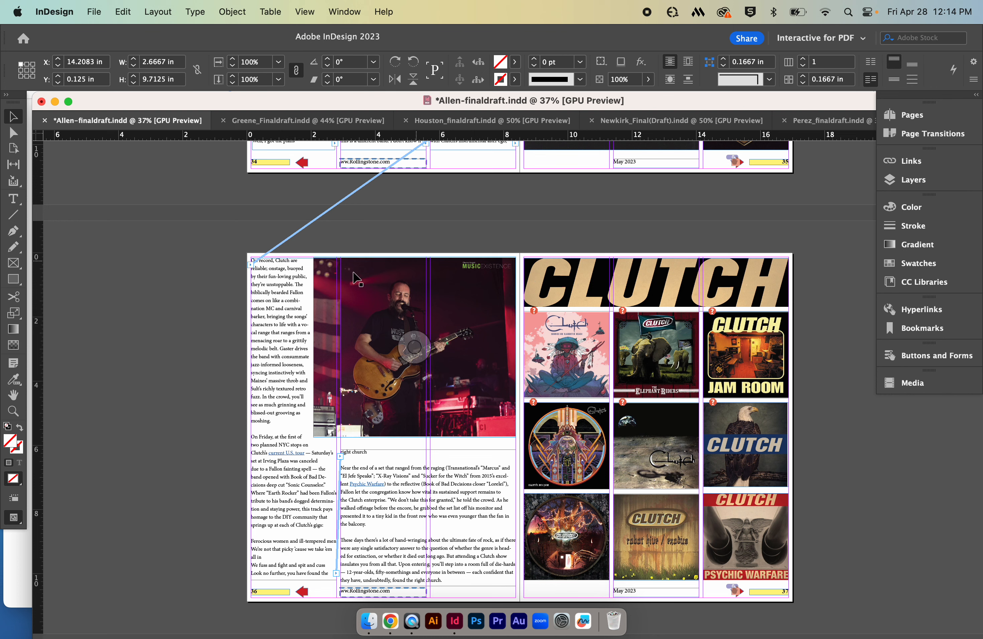
{"action": "scroll", "coordinate": [298, 282], "scroll_direction": "up", "scroll_amount": 6}
{"action": "scroll", "coordinate": [297, 282], "scroll_direction": "up", "scroll_amount": 10}
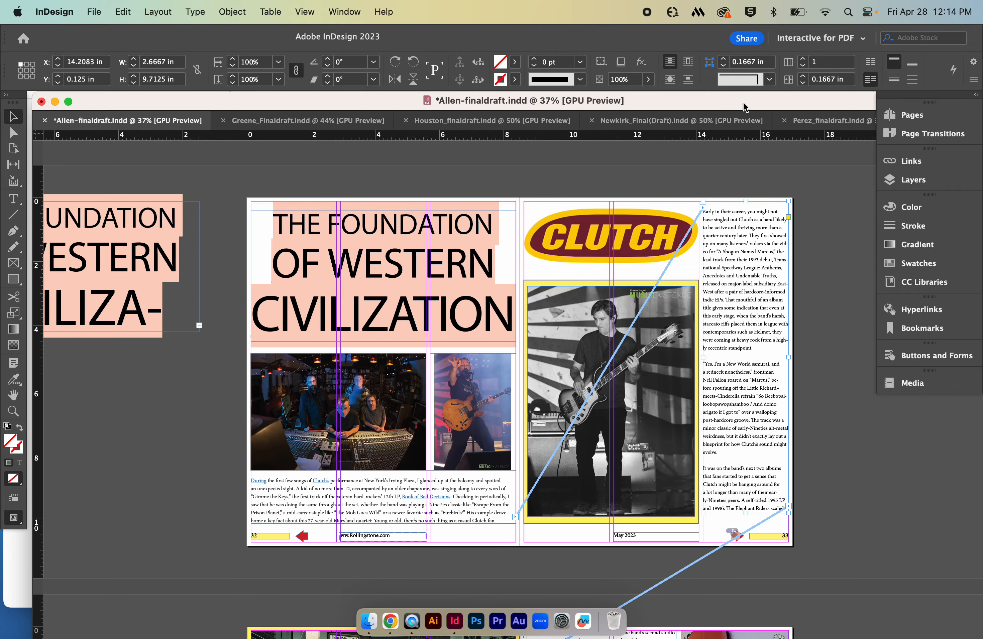
Switch to Finder, preview the student's interactive PDF draft and look through all its spreads, including the headline
{"action": "left_click_drag", "start_coordinate": [742, 103], "coordinate": [652, 237]}
{"action": "left_click", "coordinate": [587, 108]}
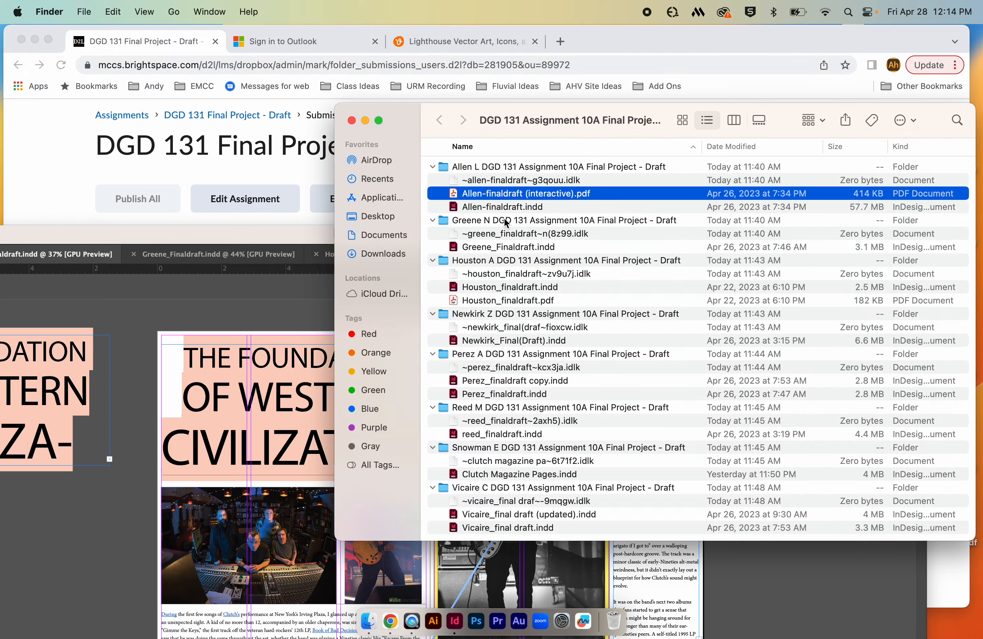
{"action": "key", "text": "space"}
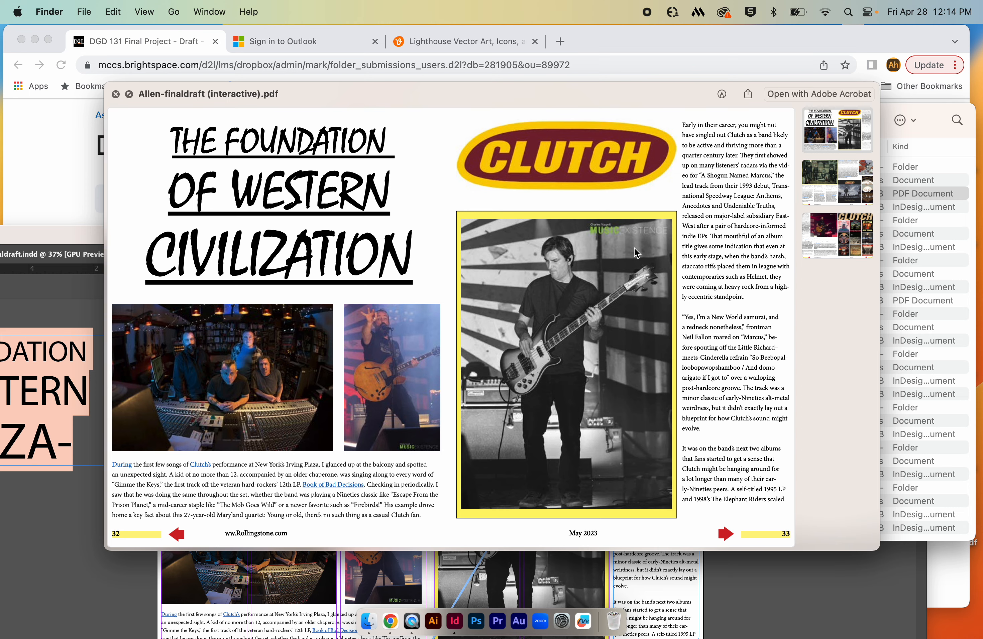
{"action": "scroll", "coordinate": [635, 253], "scroll_direction": "down", "scroll_amount": 10}
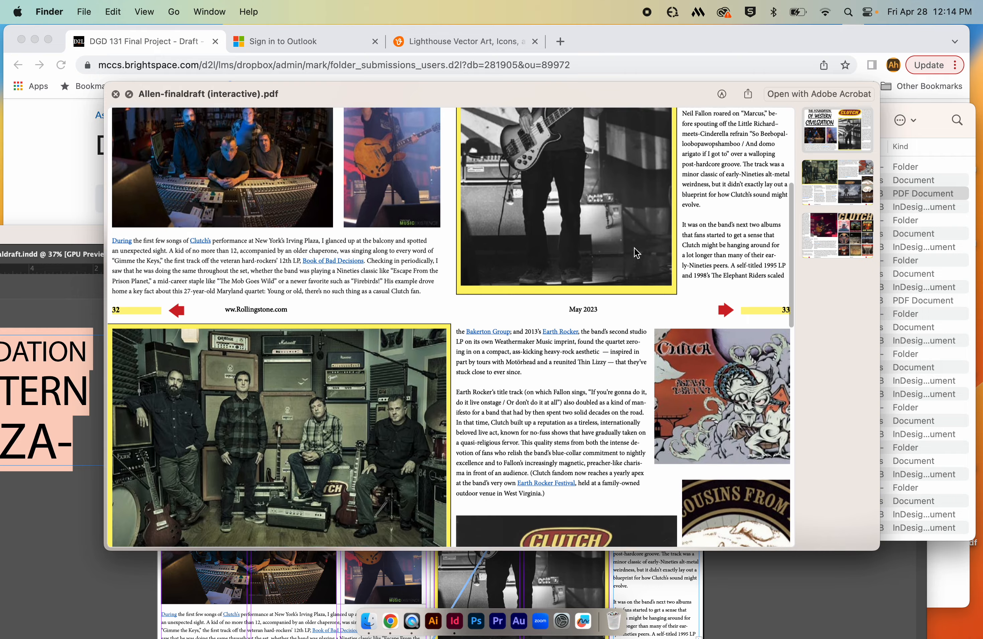
{"action": "scroll", "coordinate": [635, 252], "scroll_direction": "down", "scroll_amount": 10}
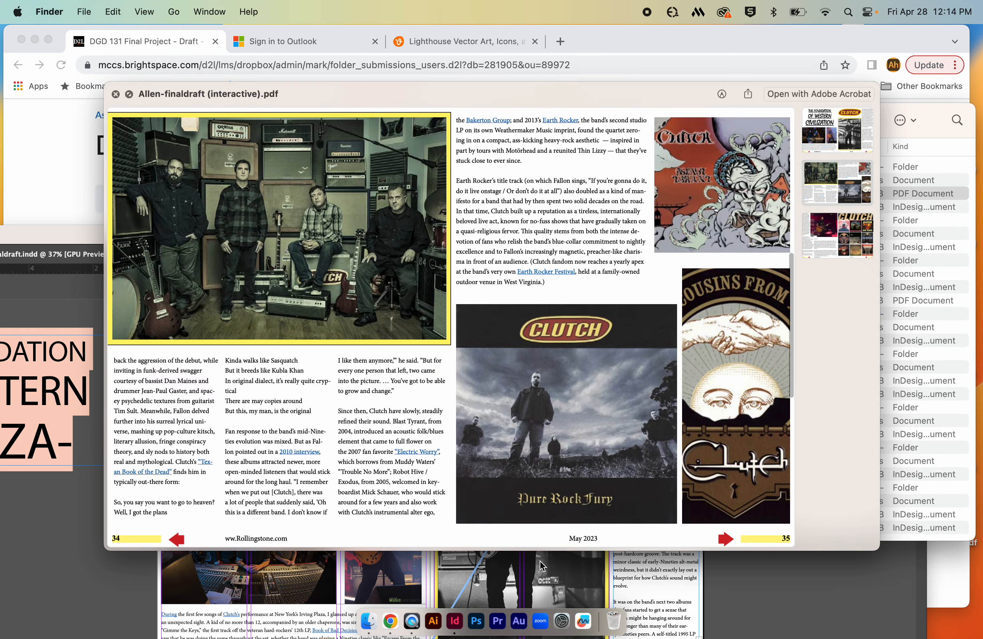
{"action": "scroll", "coordinate": [556, 367], "scroll_direction": "down", "scroll_amount": 10}
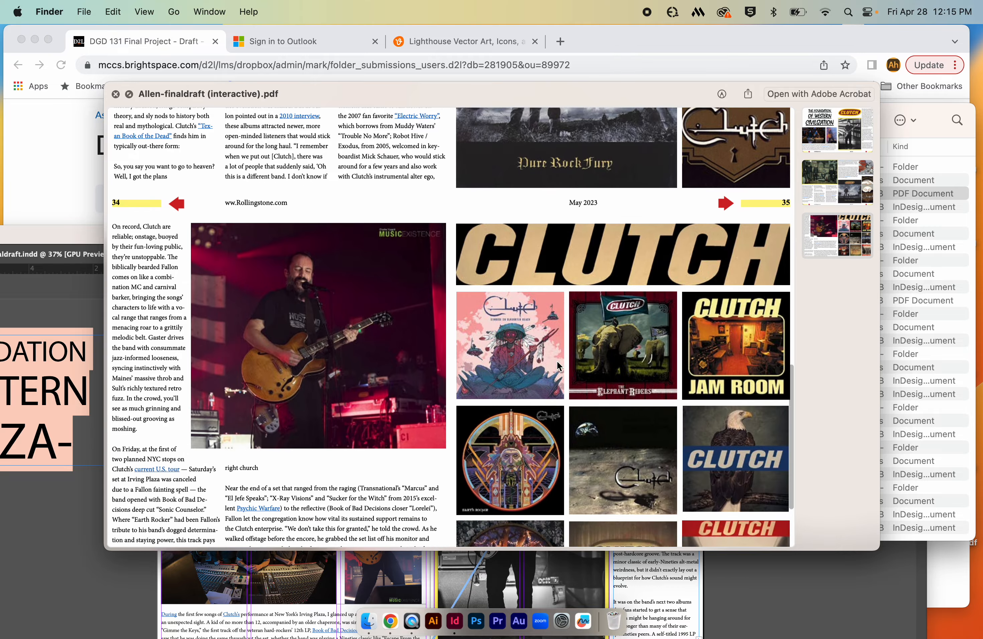
{"action": "scroll", "coordinate": [556, 368], "scroll_direction": "up", "scroll_amount": 20}
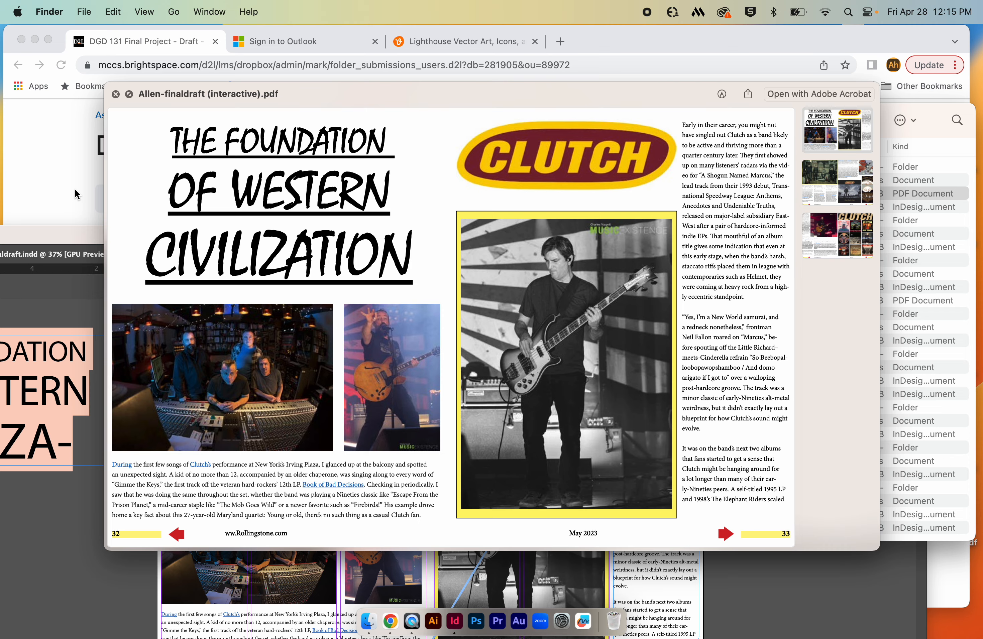
Close the PDF preview, switch back to InDesign and move the draft layout's window to its former place
{"action": "key", "text": "space"}
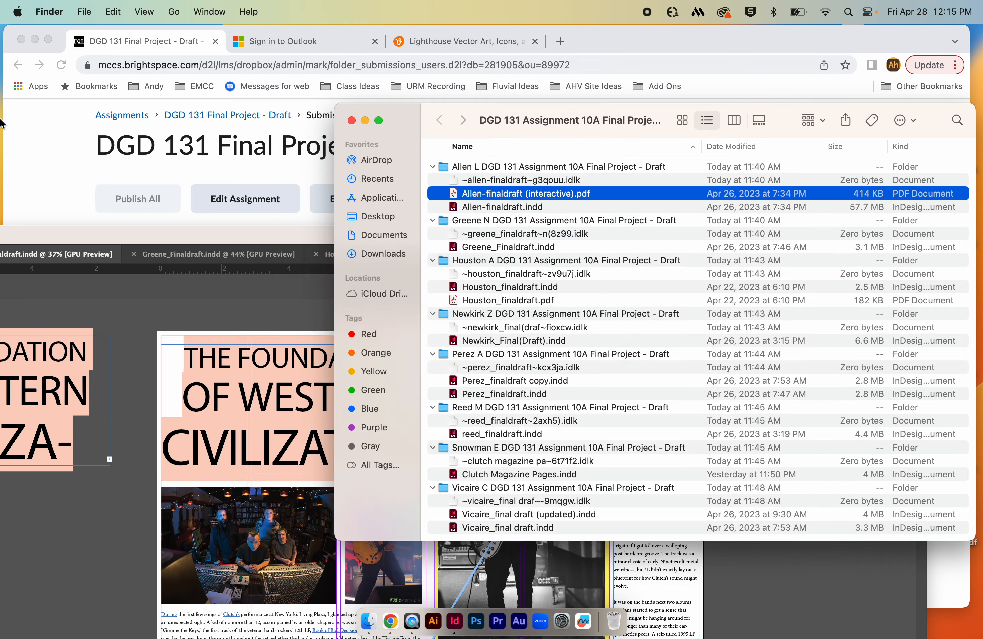
{"action": "left_click", "coordinate": [289, 242]}
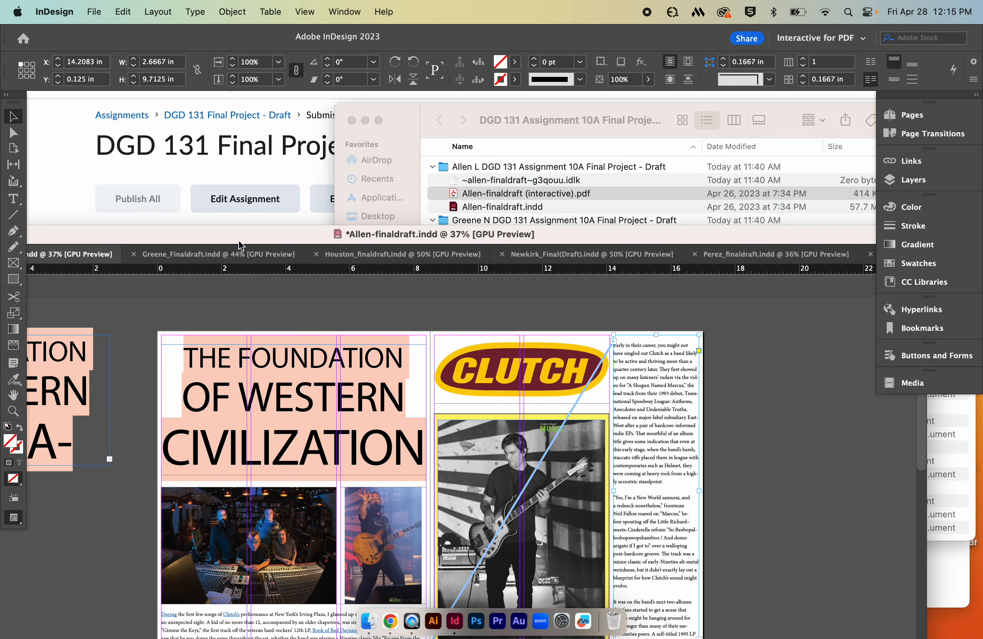
{"action": "left_click_drag", "start_coordinate": [235, 235], "coordinate": [316, 105]}
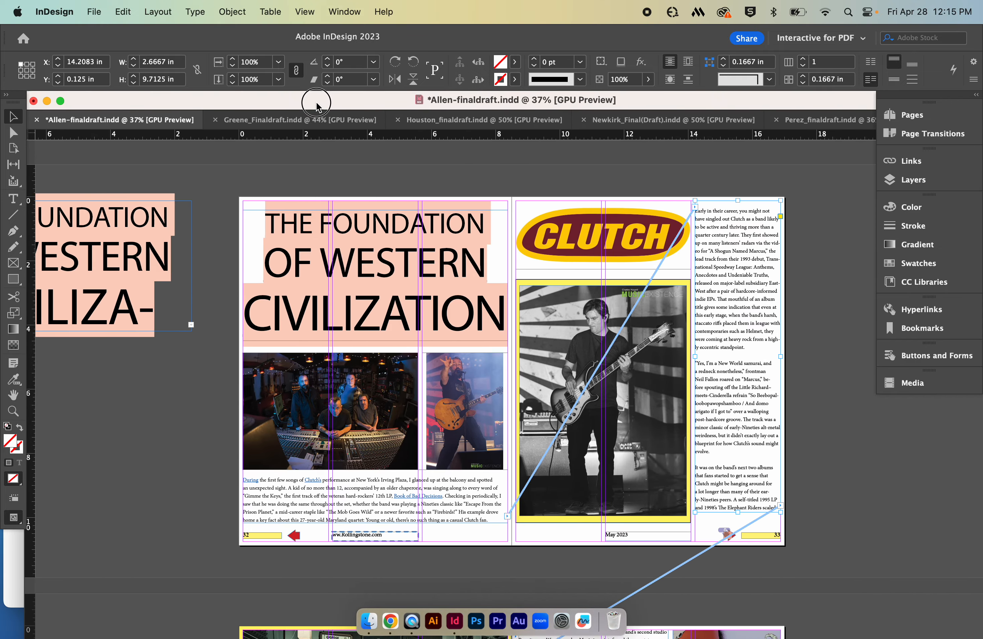
Switch to the Juxtapoz draft document and examine its pages from the opening title page through the final photo page
{"action": "left_click", "coordinate": [313, 120]}
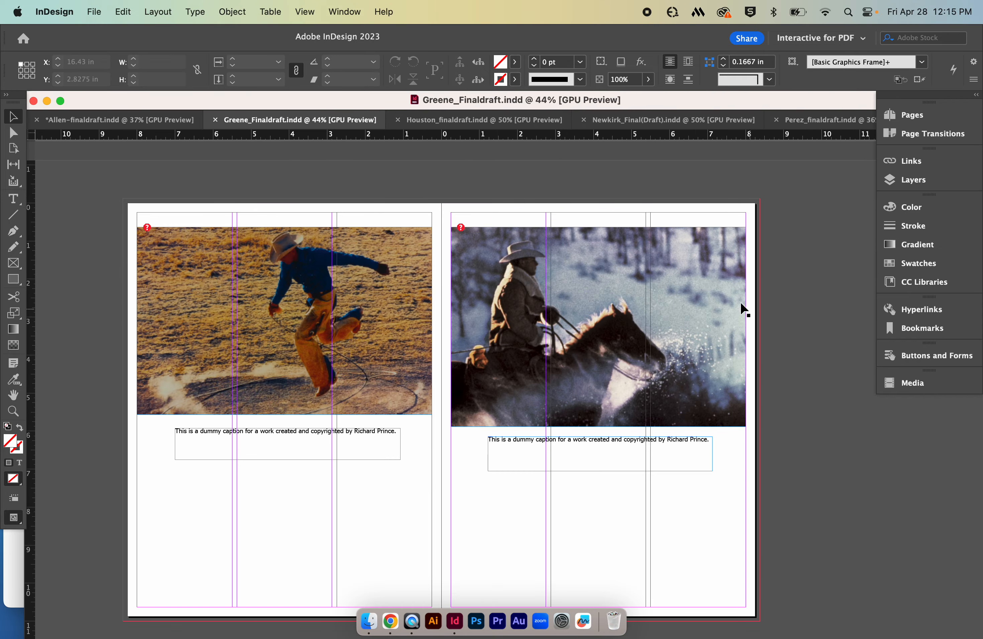
{"action": "scroll", "coordinate": [740, 302], "scroll_direction": "up", "scroll_amount": 15}
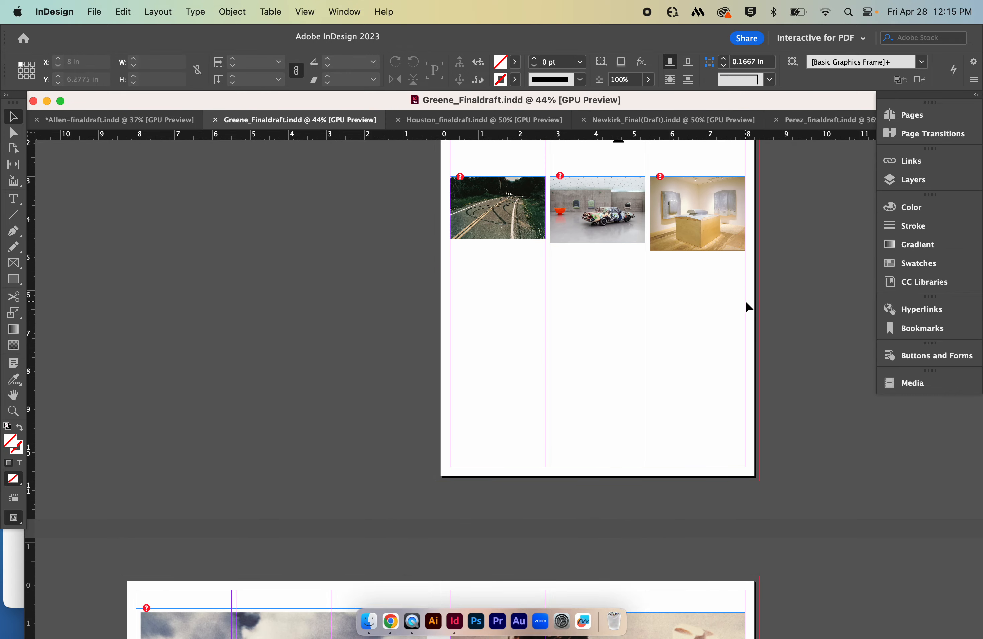
{"action": "scroll", "coordinate": [745, 300], "scroll_direction": "up", "scroll_amount": 3}
{"action": "scroll", "coordinate": [744, 300], "scroll_direction": "right", "scroll_amount": 2}
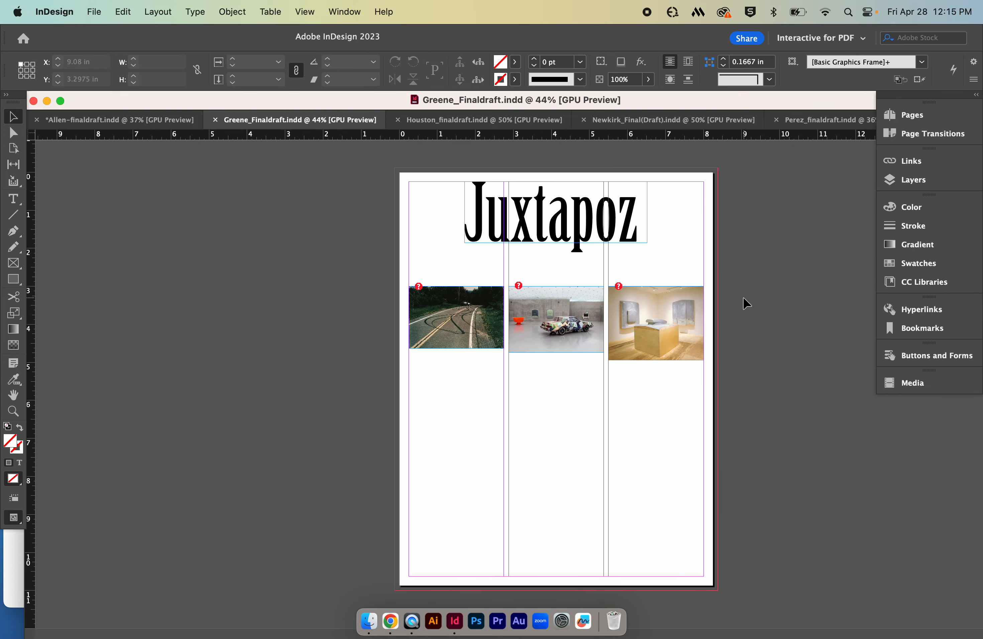
{"action": "scroll", "coordinate": [743, 296], "scroll_direction": "down", "scroll_amount": 1}
{"action": "scroll", "coordinate": [744, 296], "scroll_direction": "right", "scroll_amount": 2}
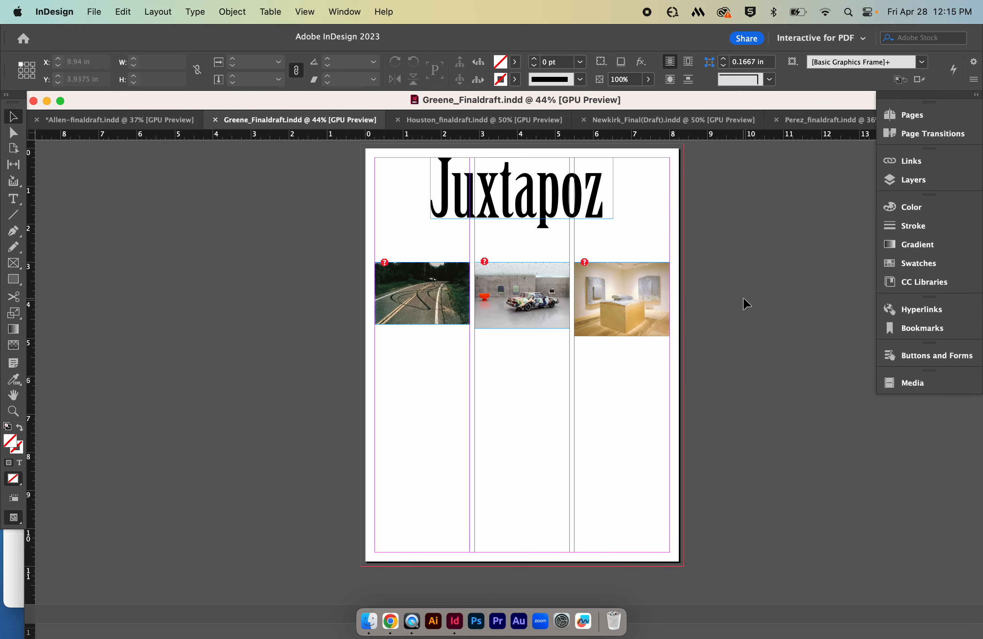
{"action": "scroll", "coordinate": [743, 299], "scroll_direction": "down", "scroll_amount": 3}
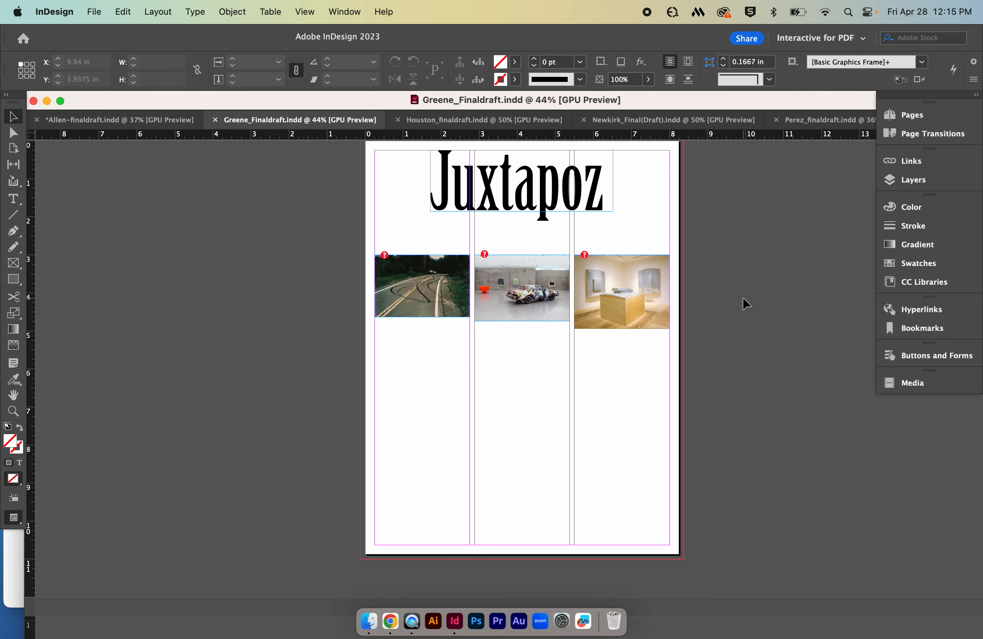
{"action": "scroll", "coordinate": [743, 297], "scroll_direction": "down", "scroll_amount": 15}
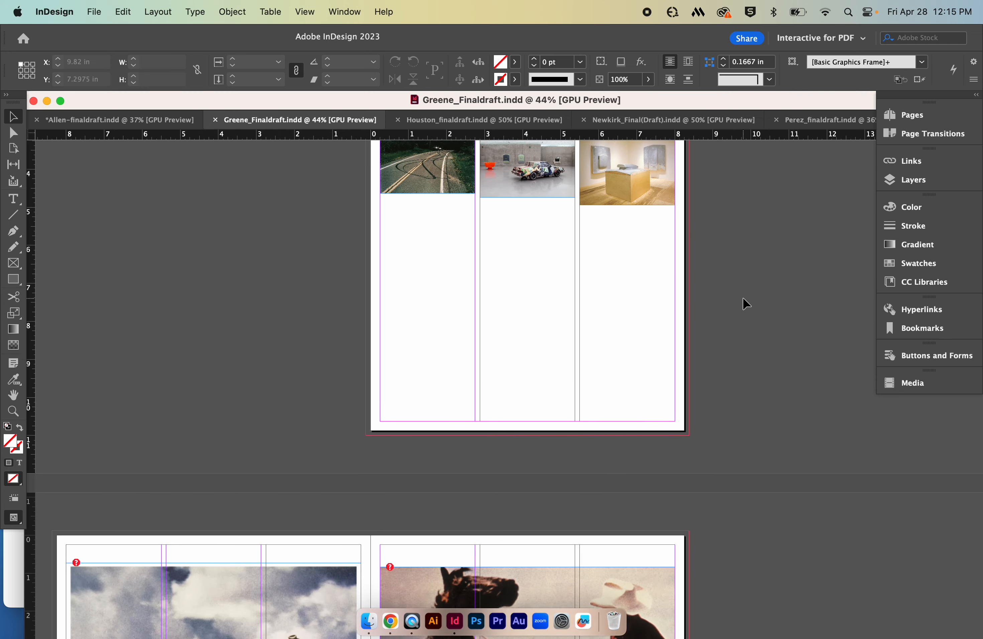
{"action": "scroll", "coordinate": [742, 297], "scroll_direction": "left", "scroll_amount": 2}
{"action": "scroll", "coordinate": [742, 296], "scroll_direction": "down", "scroll_amount": 2}
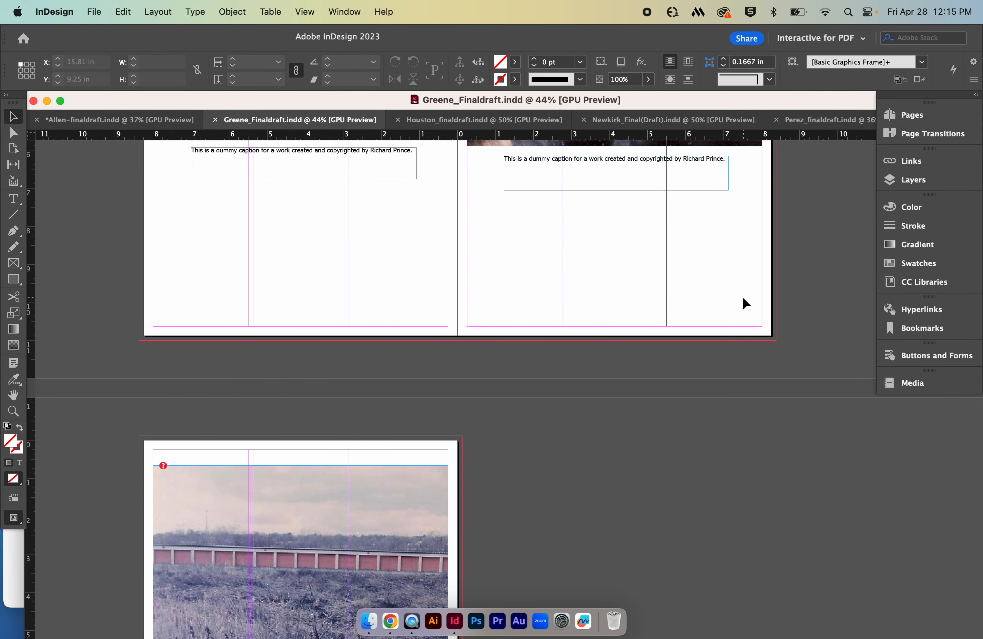
{"action": "scroll", "coordinate": [742, 297], "scroll_direction": "up", "scroll_amount": 20}
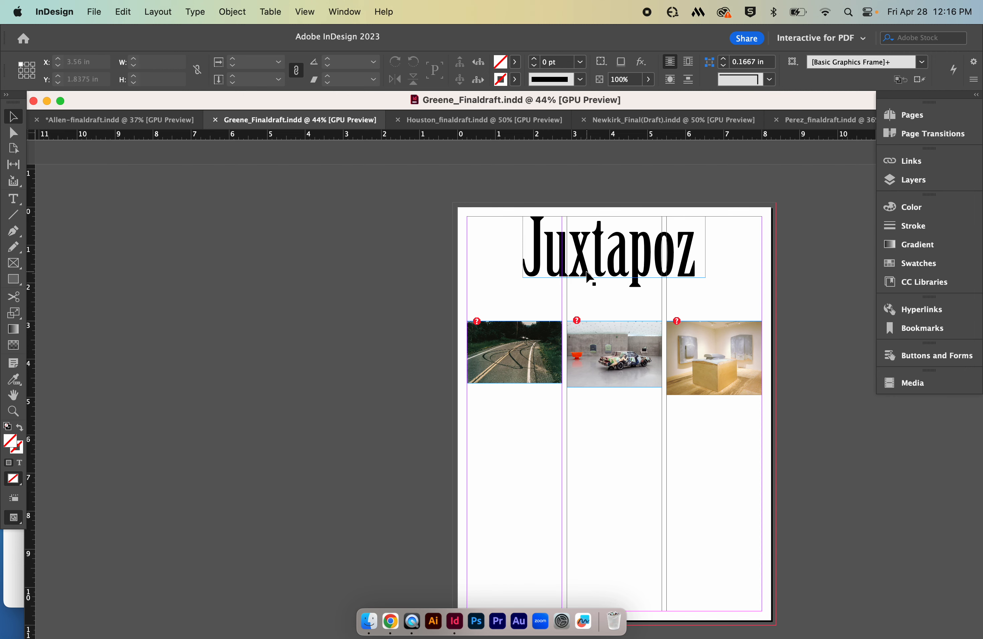
{"action": "scroll", "coordinate": [587, 290], "scroll_direction": "down", "scroll_amount": 2}
{"action": "scroll", "coordinate": [584, 287], "scroll_direction": "up", "scroll_amount": 1}
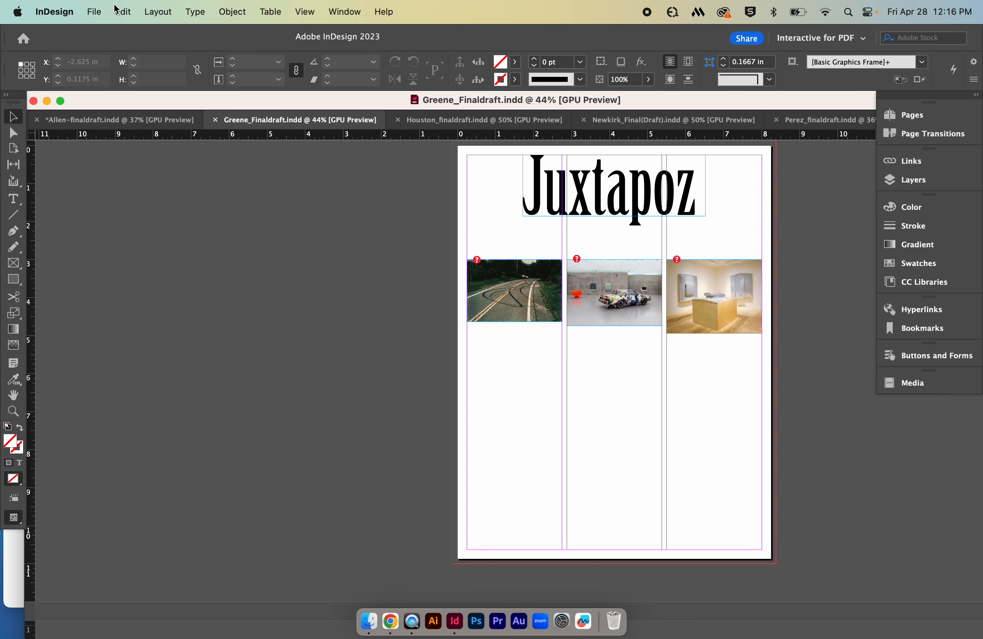
Set the Juxtapoz document's start page number to 2 in Document Setup
{"action": "left_click", "coordinate": [92, 12]}
{"action": "mouse_move", "coordinate": [141, 366]}
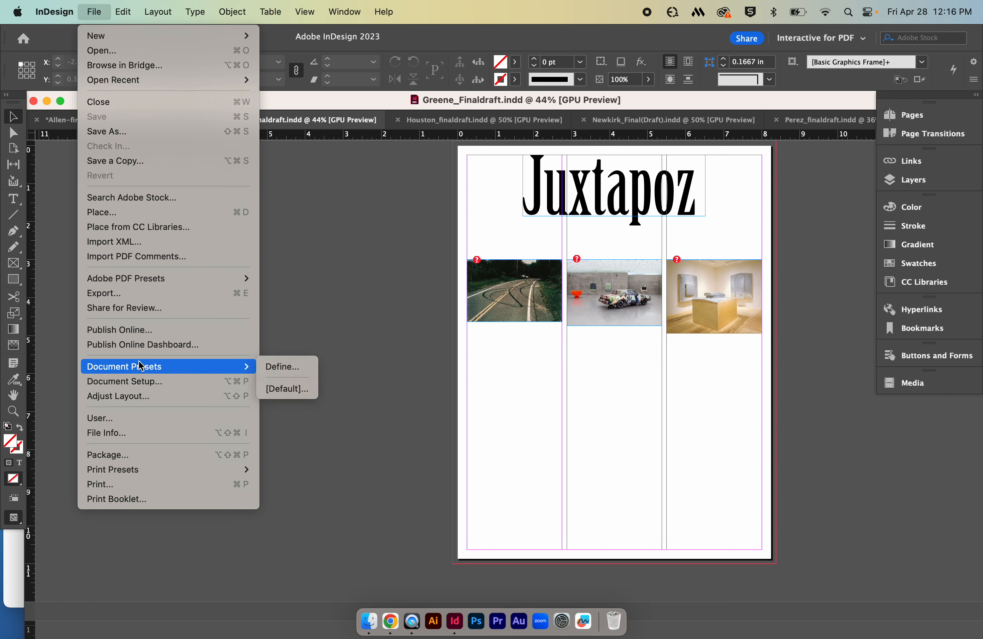
{"action": "left_click", "coordinate": [125, 382]}
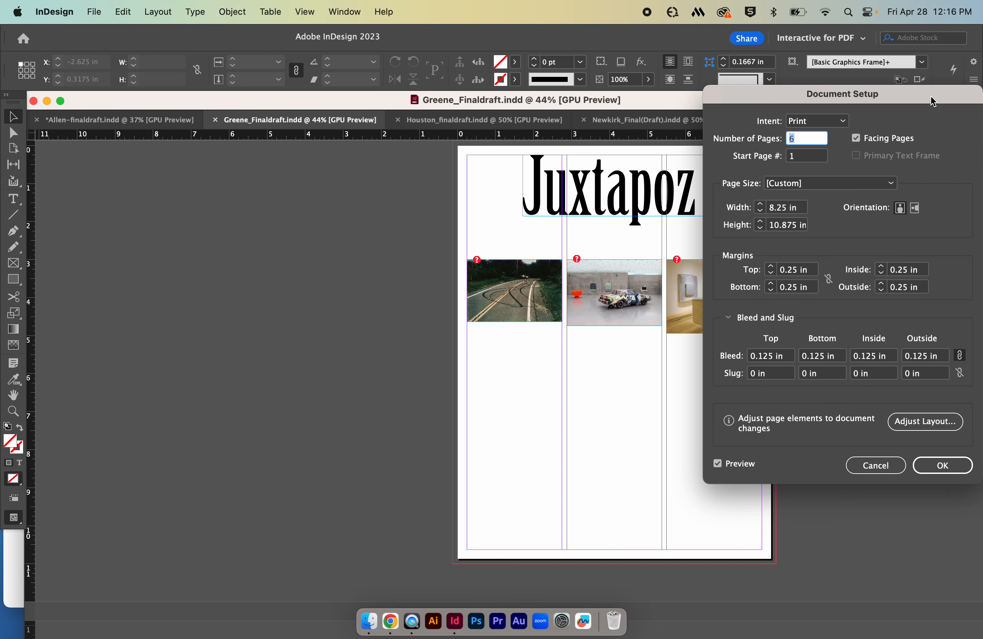
{"action": "left_click_drag", "start_coordinate": [932, 96], "coordinate": [874, 110]}
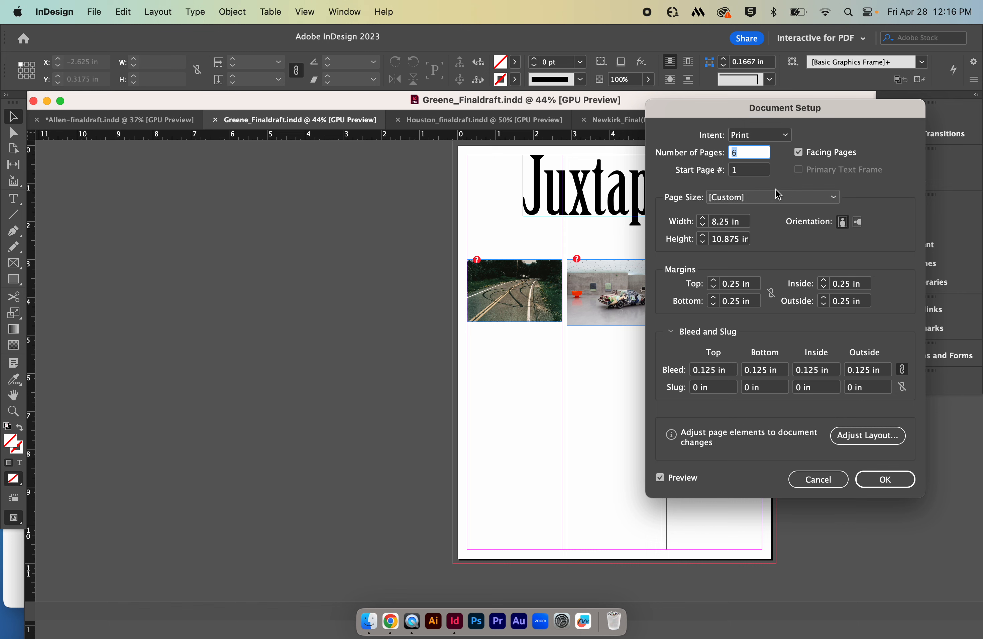
{"action": "key", "text": "Tab"}
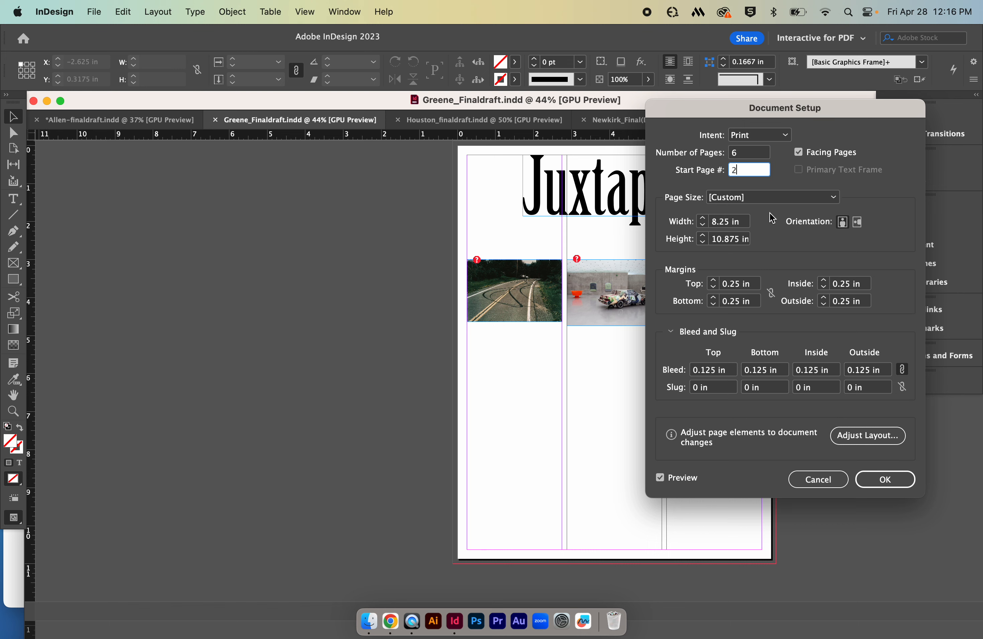
{"action": "key", "text": "Tab"}
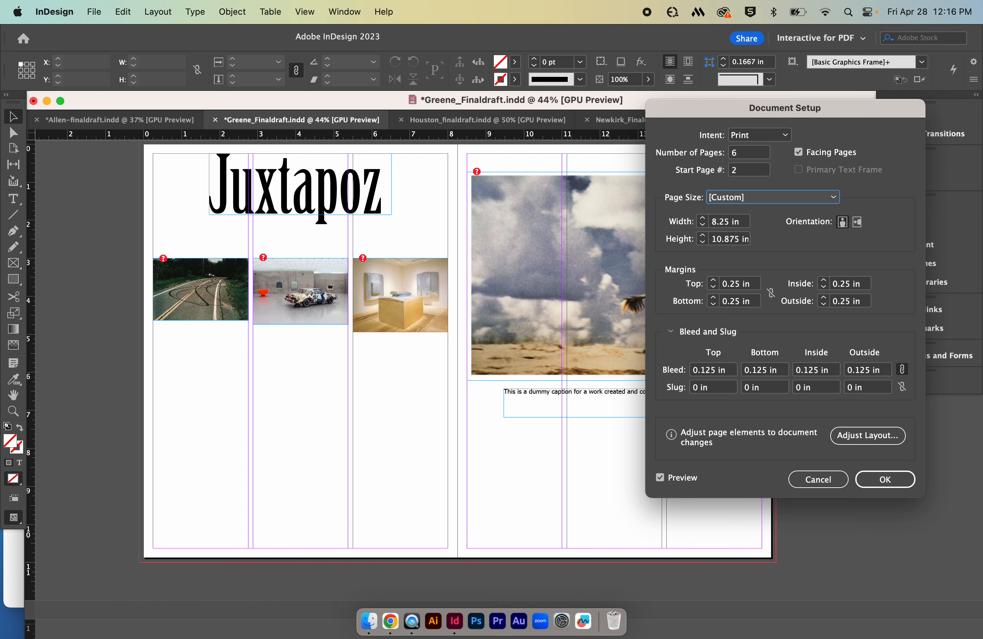
{"action": "left_click", "coordinate": [890, 477]}
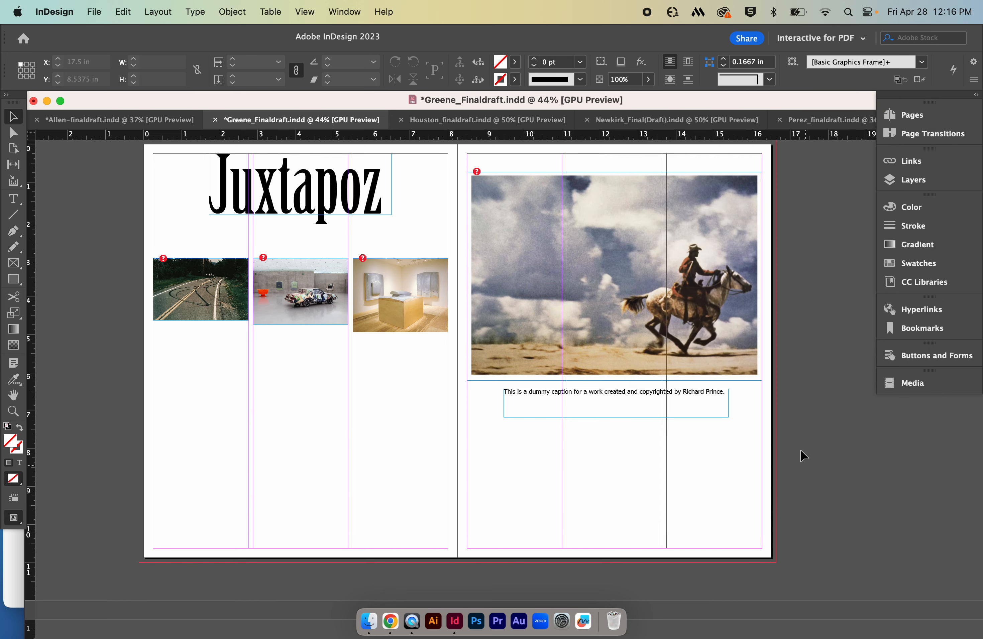
Examine the photo and caption placement and the empty text areas across the draft's three facing-page spreads
{"action": "scroll", "coordinate": [799, 416], "scroll_direction": "down", "scroll_amount": 15}
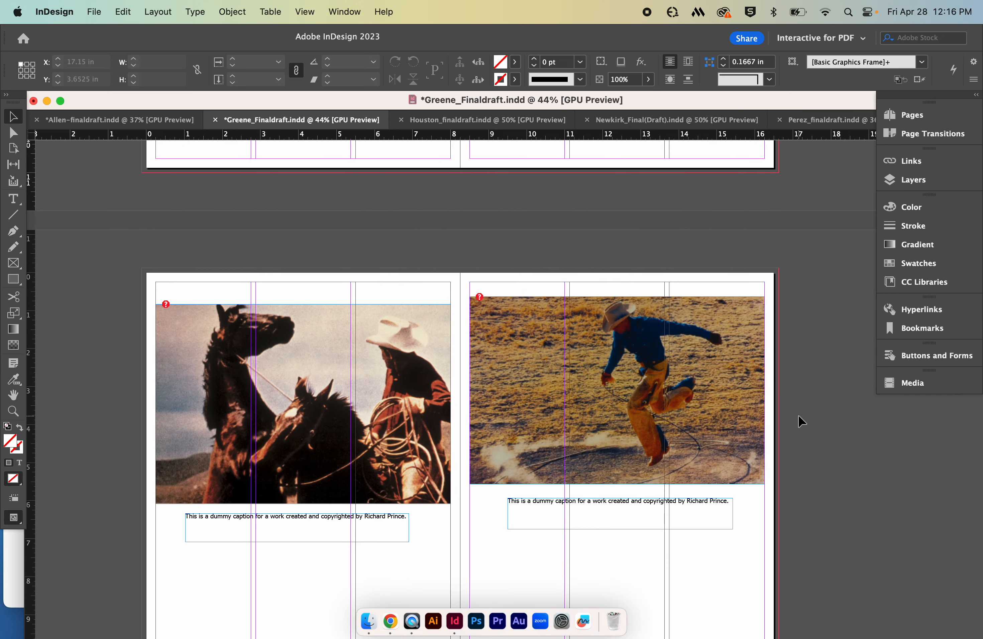
{"action": "scroll", "coordinate": [798, 417], "scroll_direction": "down", "scroll_amount": 10}
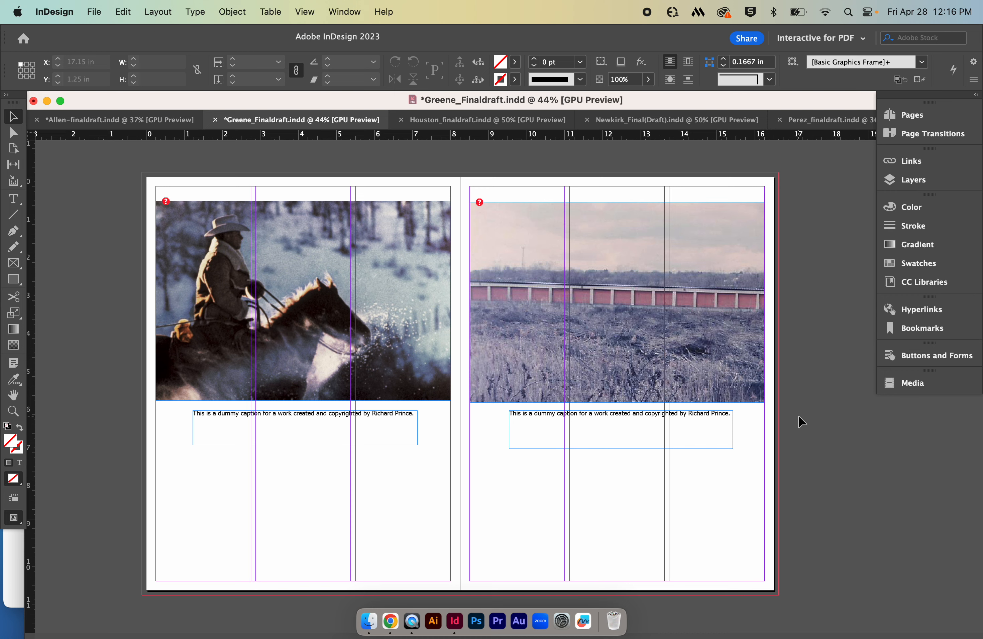
{"action": "scroll", "coordinate": [798, 414], "scroll_direction": "up", "scroll_amount": 20}
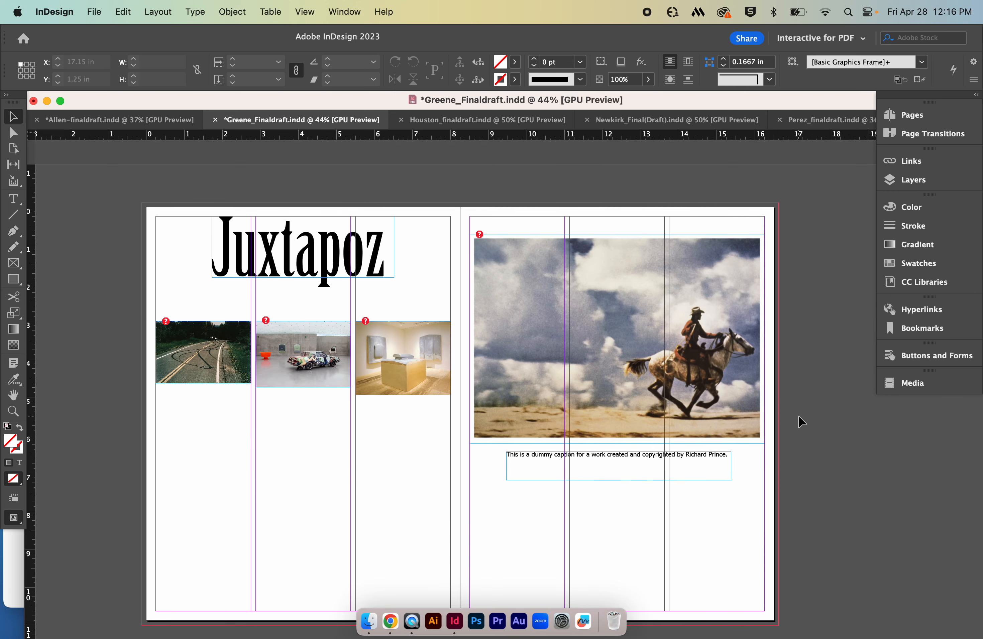
{"action": "scroll", "coordinate": [797, 414], "scroll_direction": "down", "scroll_amount": 3}
{"action": "scroll", "coordinate": [797, 414], "scroll_direction": "up", "scroll_amount": 2}
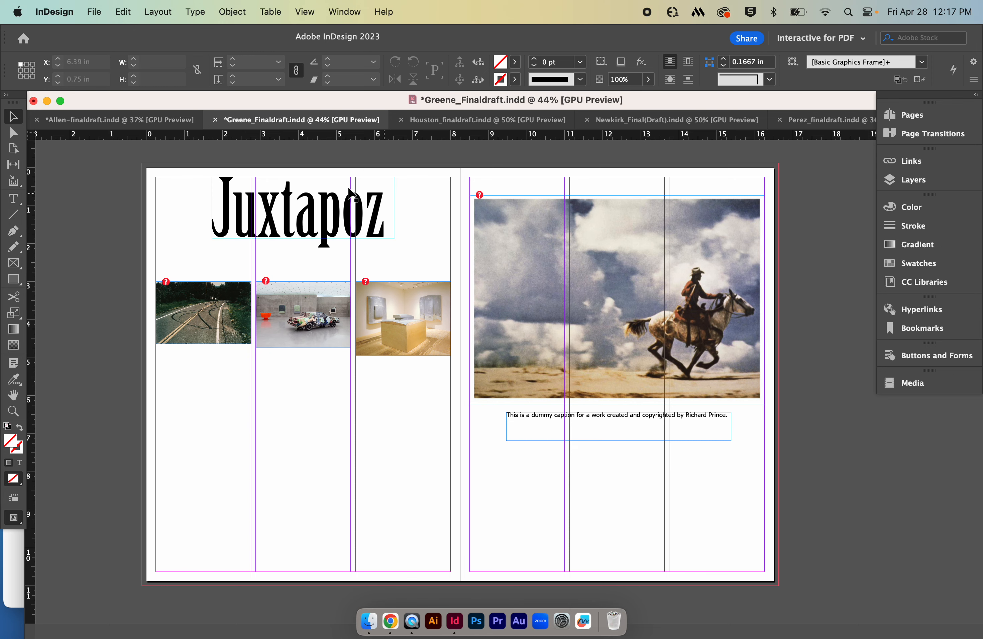
{"action": "scroll", "coordinate": [828, 287], "scroll_direction": "down", "scroll_amount": 10}
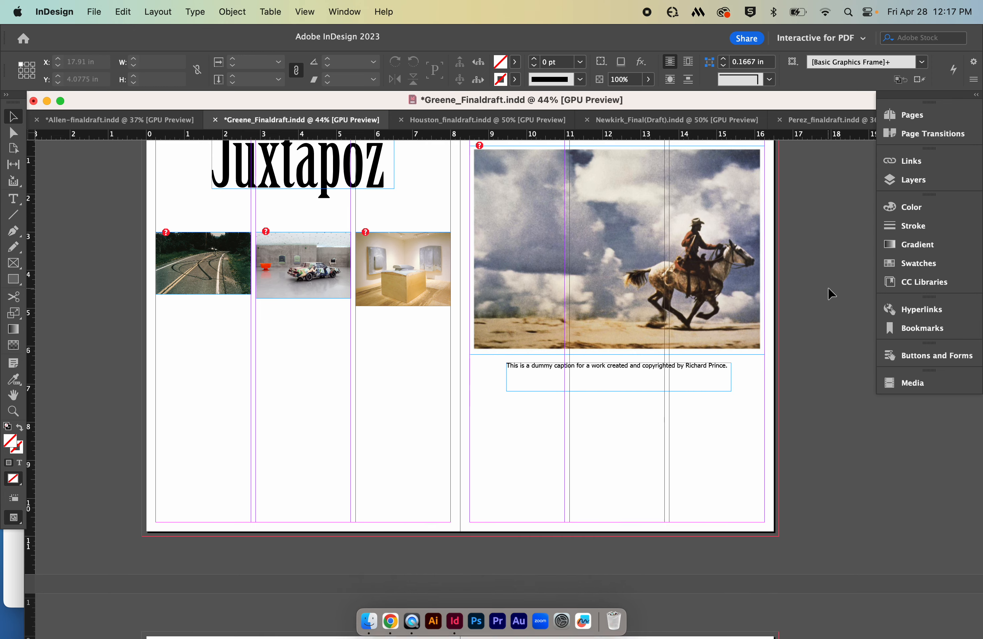
{"action": "scroll", "coordinate": [828, 287], "scroll_direction": "down", "scroll_amount": 10}
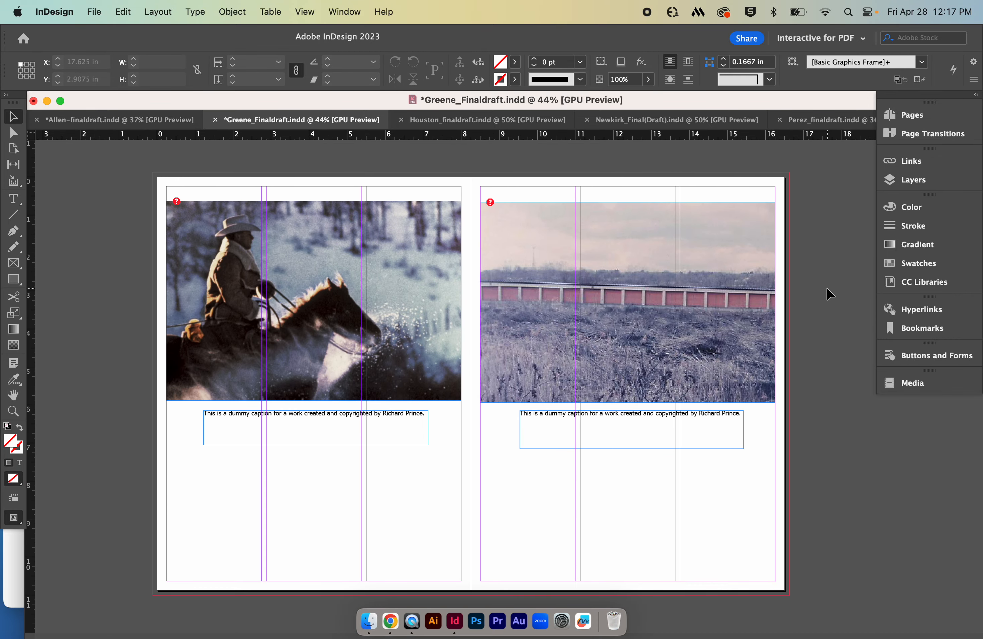
{"action": "scroll", "coordinate": [713, 283], "scroll_direction": "up", "scroll_amount": 8}
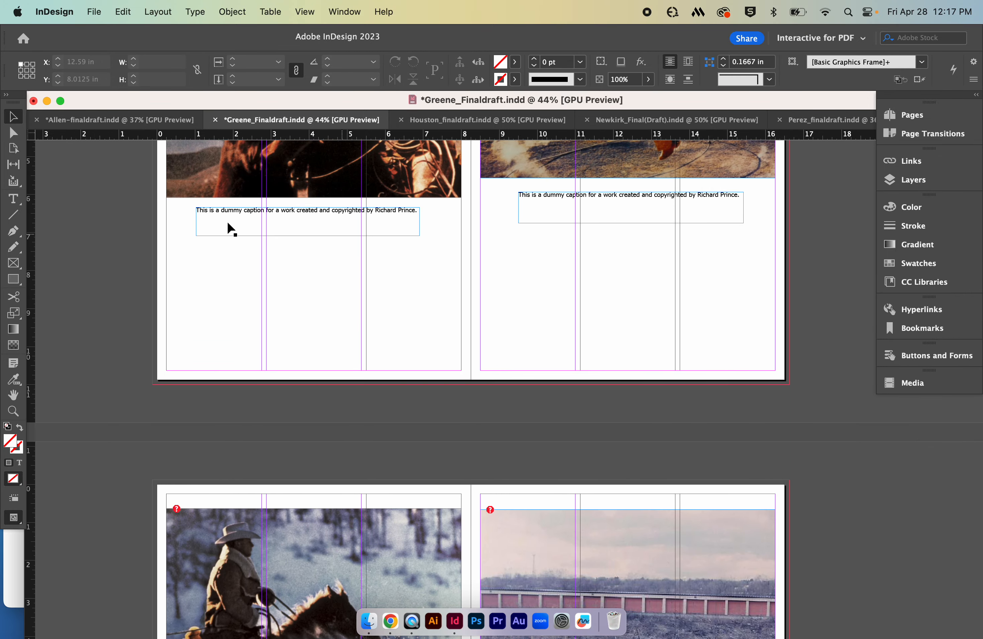
{"action": "scroll", "coordinate": [601, 214], "scroll_direction": "up", "scroll_amount": 15}
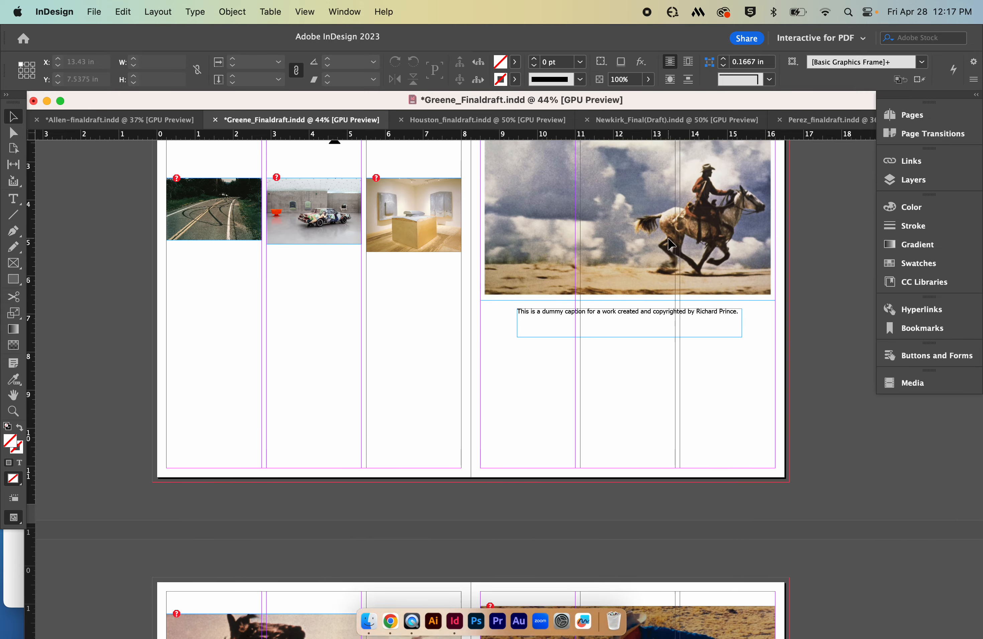
{"action": "scroll", "coordinate": [667, 242], "scroll_direction": "up", "scroll_amount": 4}
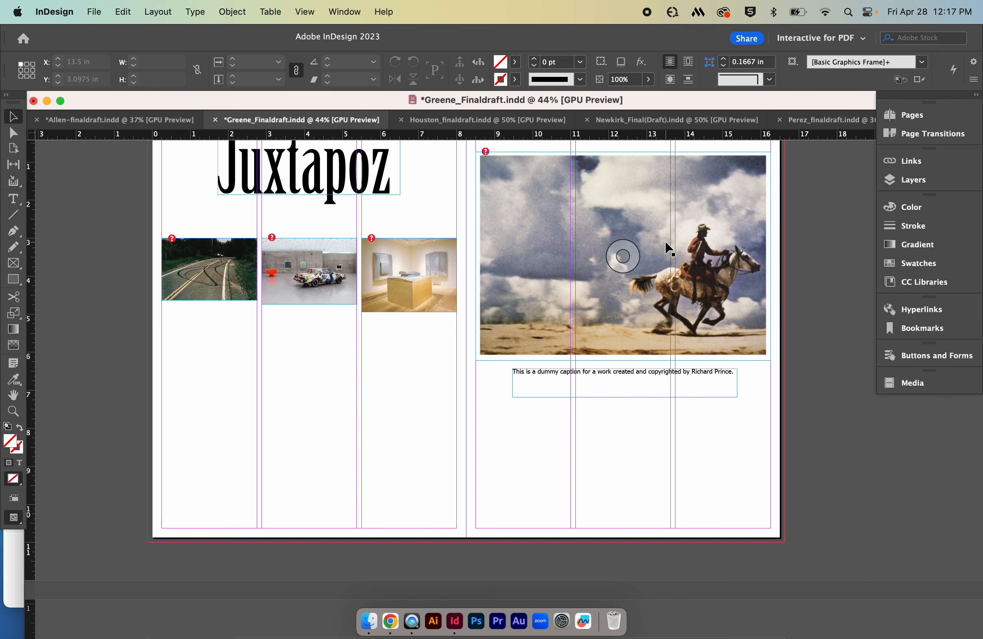
{"action": "scroll", "coordinate": [623, 258], "scroll_direction": "down", "scroll_amount": 4}
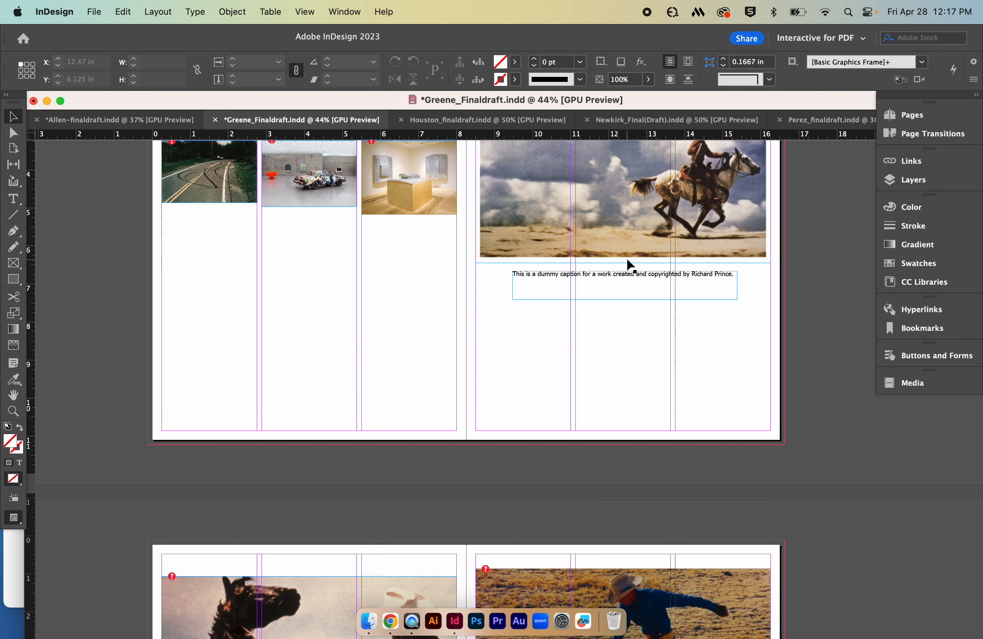
{"action": "scroll", "coordinate": [623, 266], "scroll_direction": "up", "scroll_amount": 6}
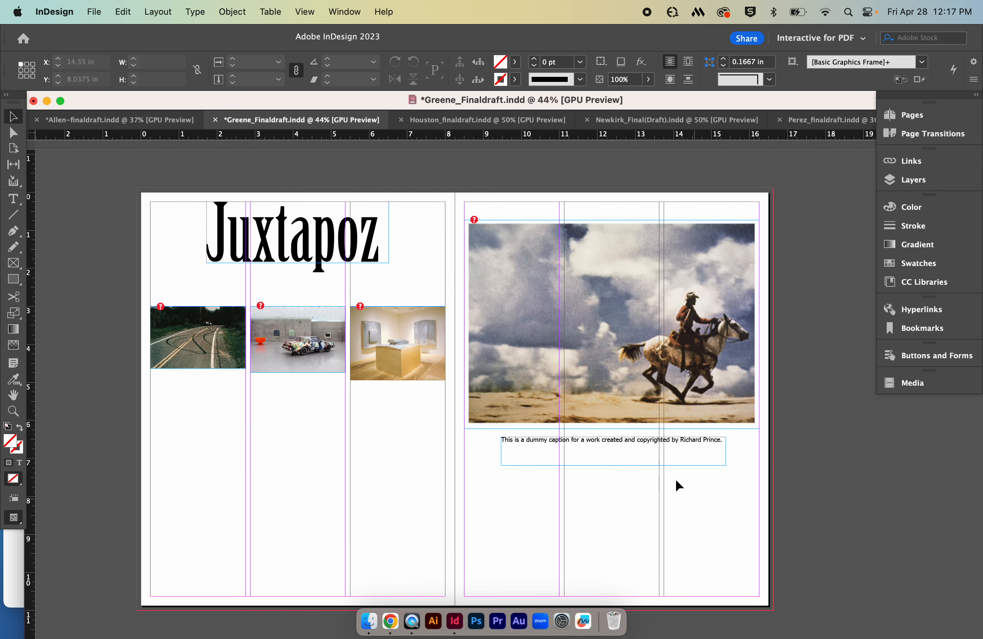
Try moving the galloping rider photo and the rearing horse photo, each with its caption, down to the bottom margin of their pages
{"action": "left_click", "coordinate": [651, 356]}
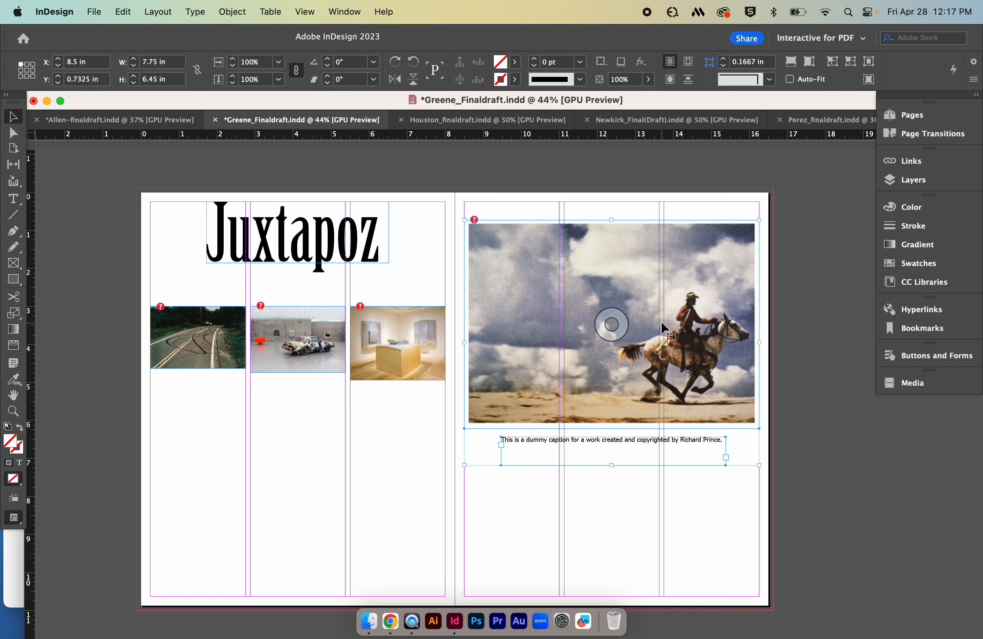
{"action": "left_click_drag", "start_coordinate": [662, 328], "coordinate": [663, 454]}
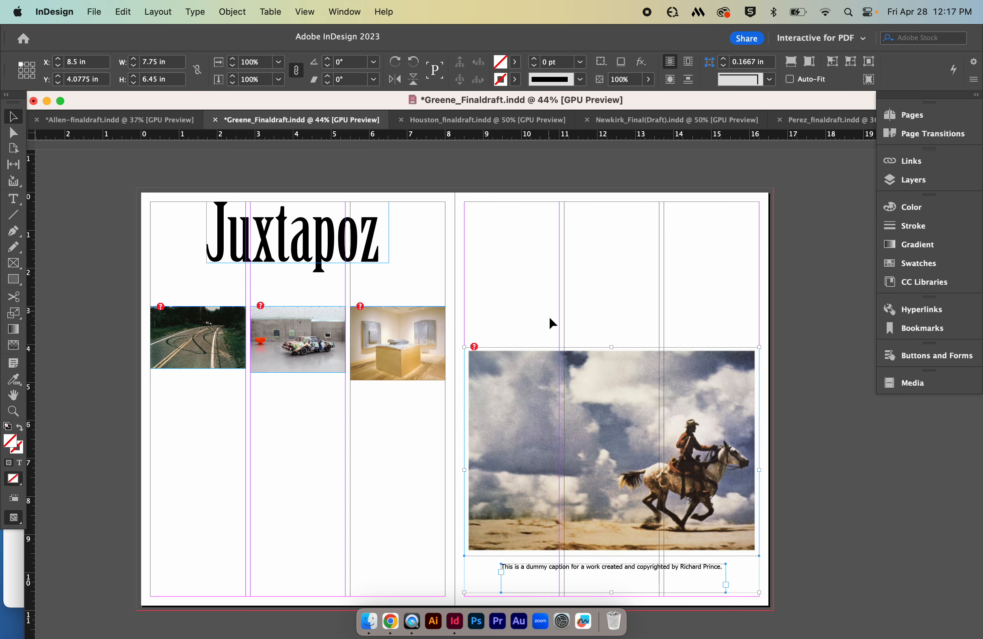
{"action": "scroll", "coordinate": [544, 323], "scroll_direction": "down", "scroll_amount": 5}
{"action": "scroll", "coordinate": [545, 324], "scroll_direction": "down", "scroll_amount": 10}
{"action": "scroll", "coordinate": [541, 323], "scroll_direction": "up", "scroll_amount": 3}
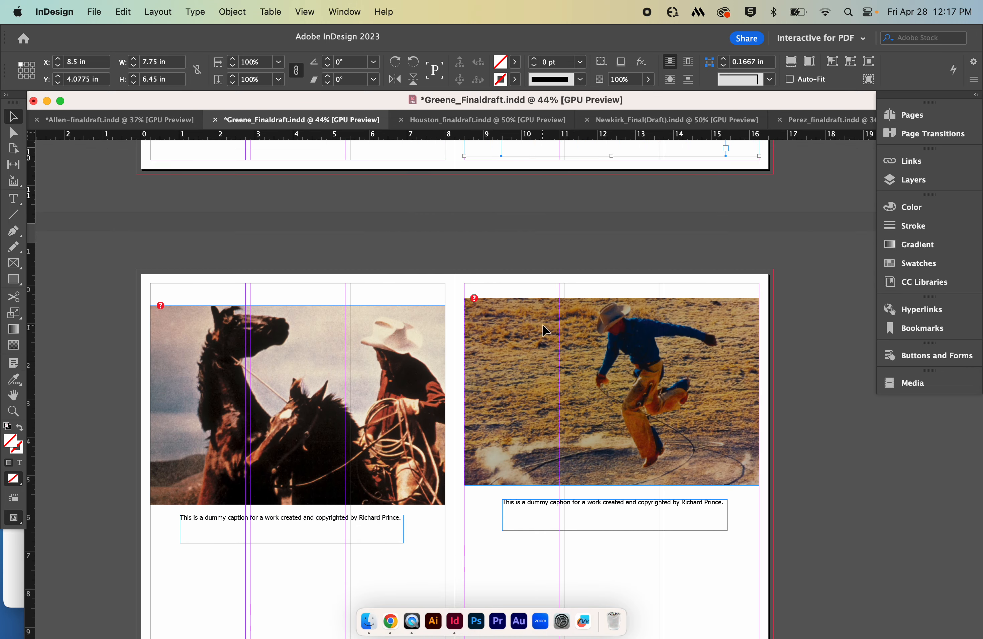
{"action": "scroll", "coordinate": [541, 324], "scroll_direction": "down", "scroll_amount": 4}
{"action": "left_click_drag", "start_coordinate": [308, 335], "coordinate": [311, 471]}
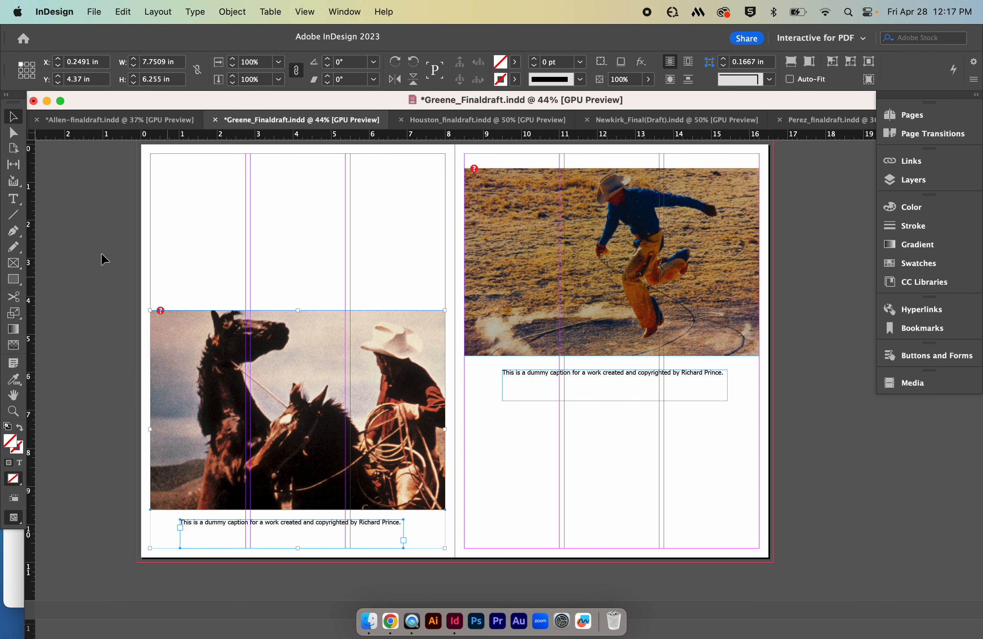
Check the last spread, undo both photo-and-caption moves and return to the opening Juxtapoz spread
{"action": "scroll", "coordinate": [734, 326], "scroll_direction": "down", "scroll_amount": 5}
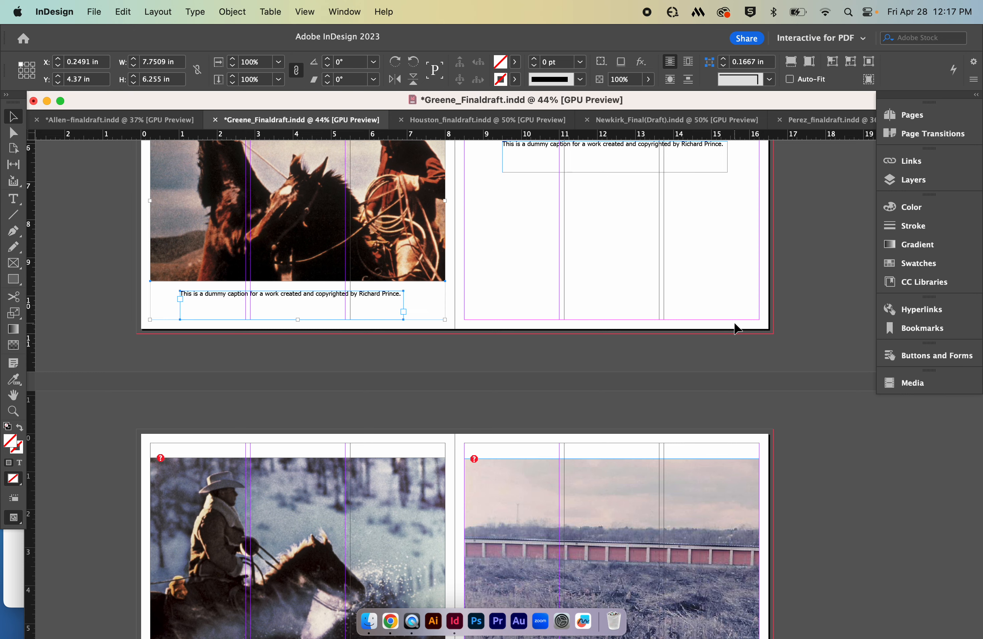
{"action": "scroll", "coordinate": [524, 323], "scroll_direction": "down", "scroll_amount": 6}
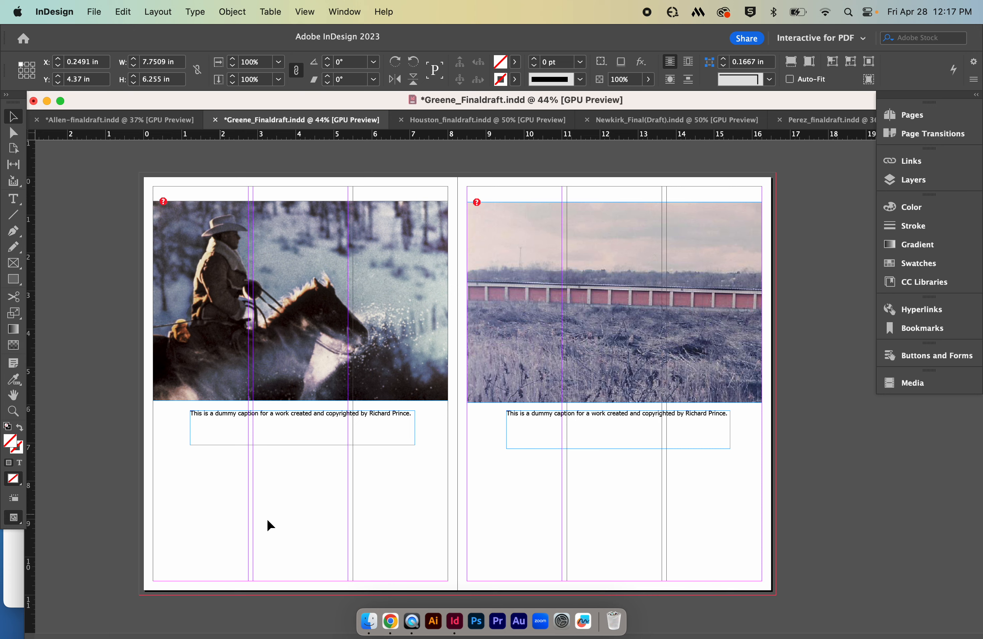
{"action": "scroll", "coordinate": [812, 429], "scroll_direction": "up", "scroll_amount": 12}
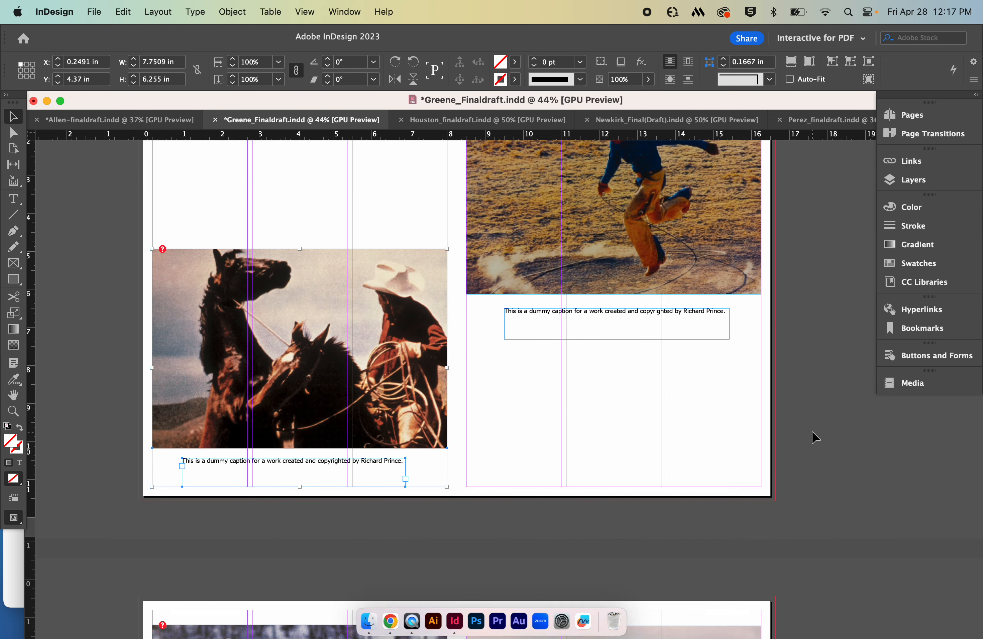
{"action": "scroll", "coordinate": [581, 469], "scroll_direction": "up", "scroll_amount": 10}
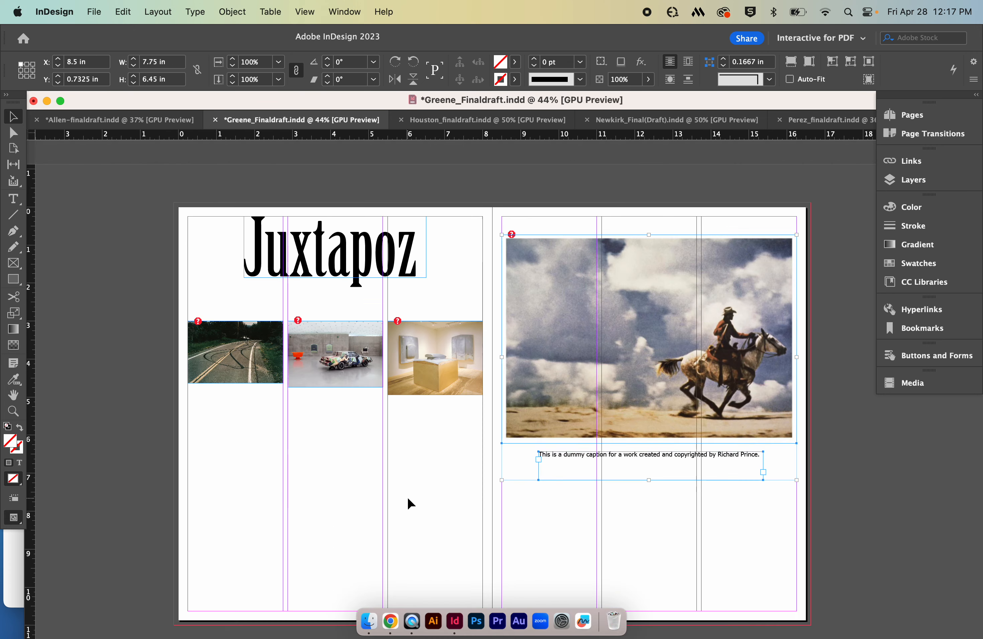
{"action": "scroll", "coordinate": [443, 483], "scroll_direction": "down", "scroll_amount": 3}
{"action": "scroll", "coordinate": [442, 483], "scroll_direction": "up", "scroll_amount": 1}
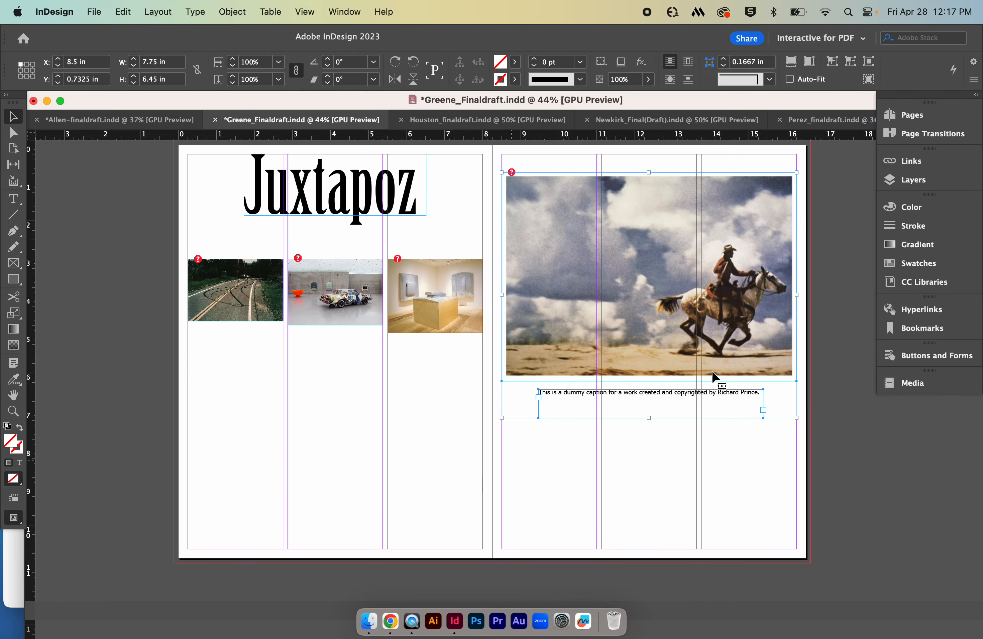
Compare the photo and caption positions on all three Juxtapoz spreads and examine the cropping of the jumping cowboy photo
{"action": "scroll", "coordinate": [767, 372], "scroll_direction": "down", "scroll_amount": 12}
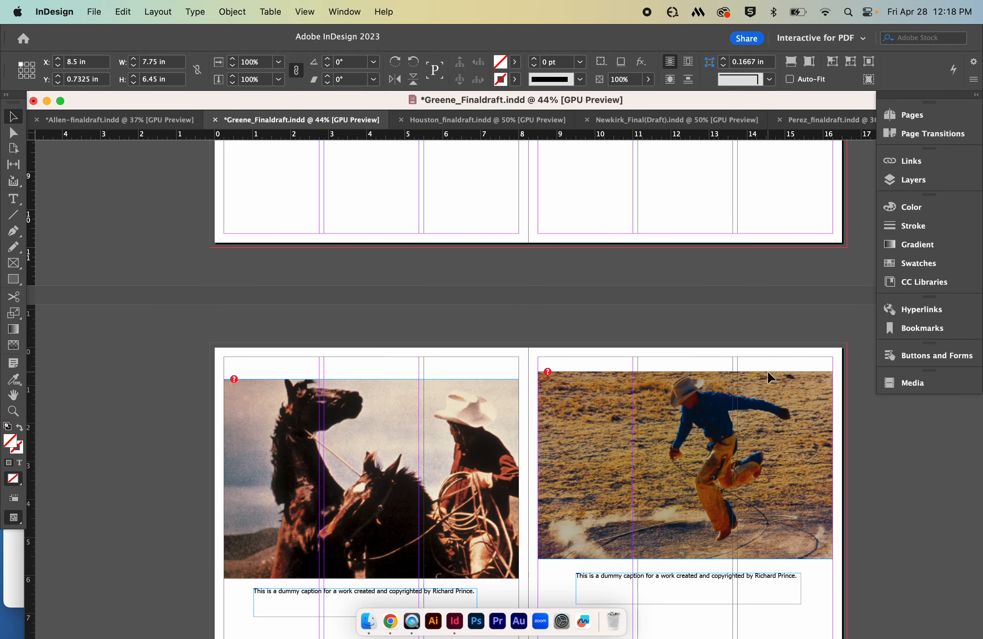
{"action": "scroll", "coordinate": [705, 401], "scroll_direction": "down", "scroll_amount": 6}
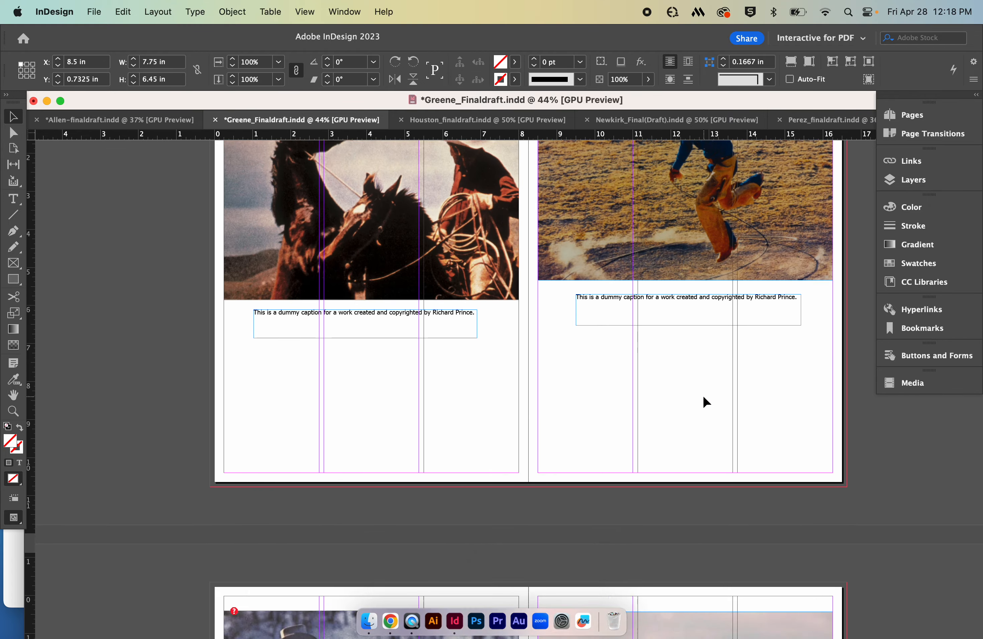
{"action": "scroll", "coordinate": [703, 395], "scroll_direction": "down", "scroll_amount": 6}
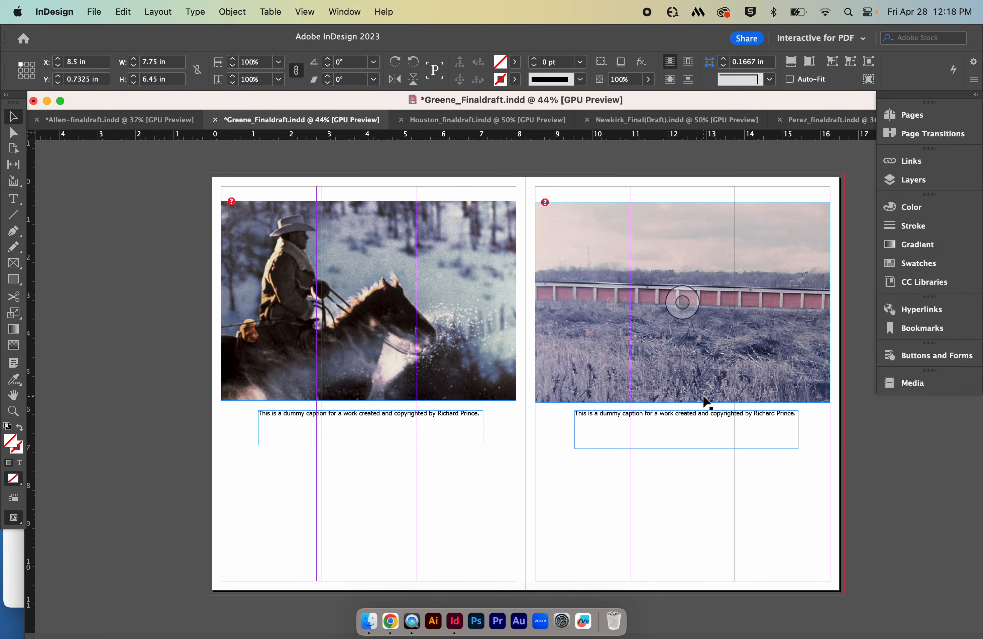
{"action": "scroll", "coordinate": [702, 395], "scroll_direction": "up", "scroll_amount": 2}
{"action": "scroll", "coordinate": [702, 395], "scroll_direction": "right", "scroll_amount": 2}
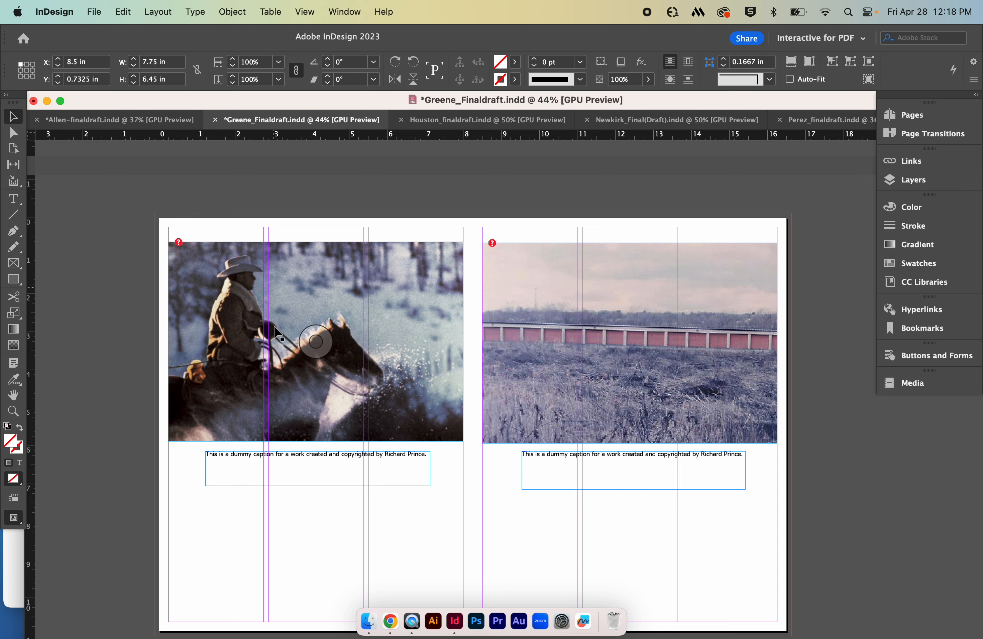
{"action": "scroll", "coordinate": [751, 380], "scroll_direction": "down", "scroll_amount": 10}
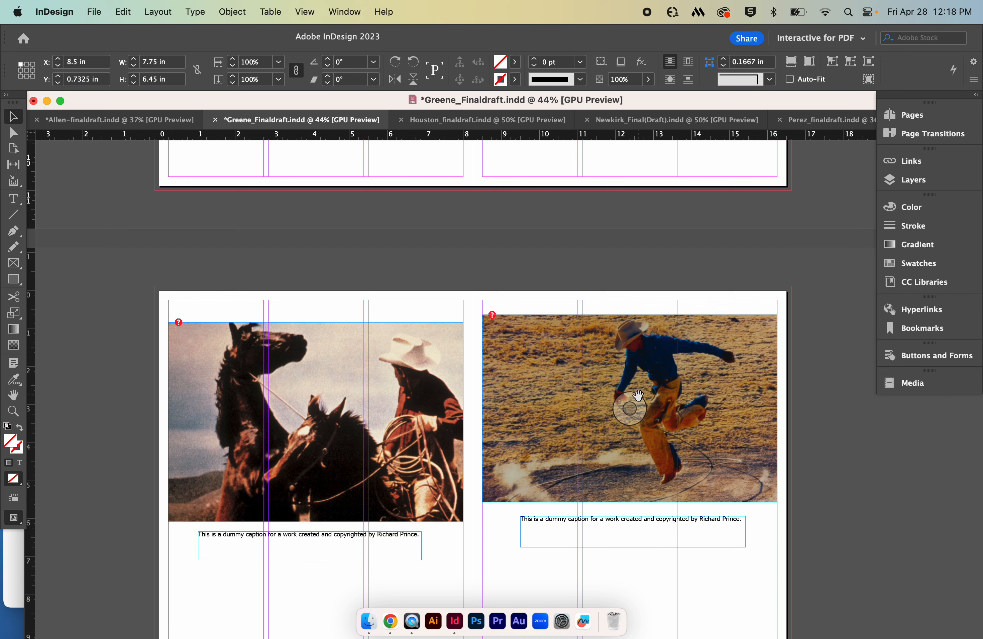
{"action": "left_click", "coordinate": [630, 409]}
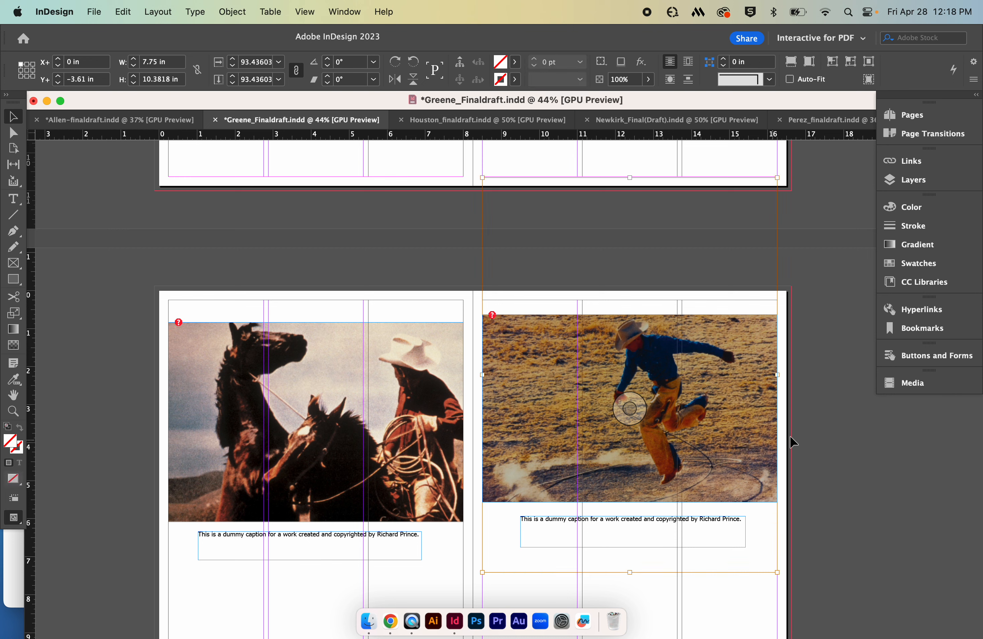
{"action": "left_click", "coordinate": [819, 428]}
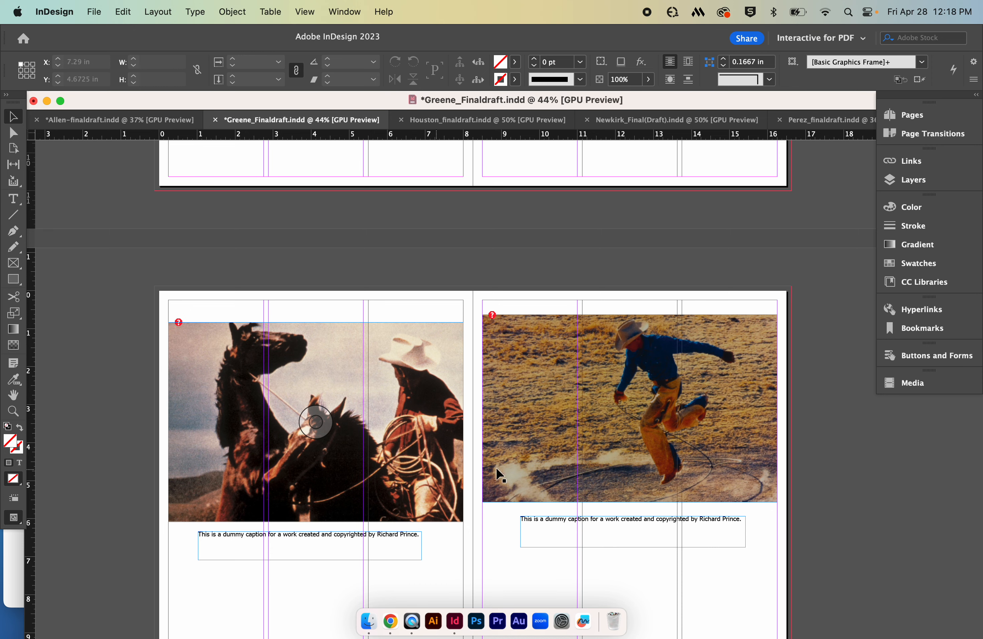
{"action": "scroll", "coordinate": [679, 439], "scroll_direction": "up", "scroll_amount": 5}
{"action": "scroll", "coordinate": [680, 438], "scroll_direction": "up", "scroll_amount": 1}
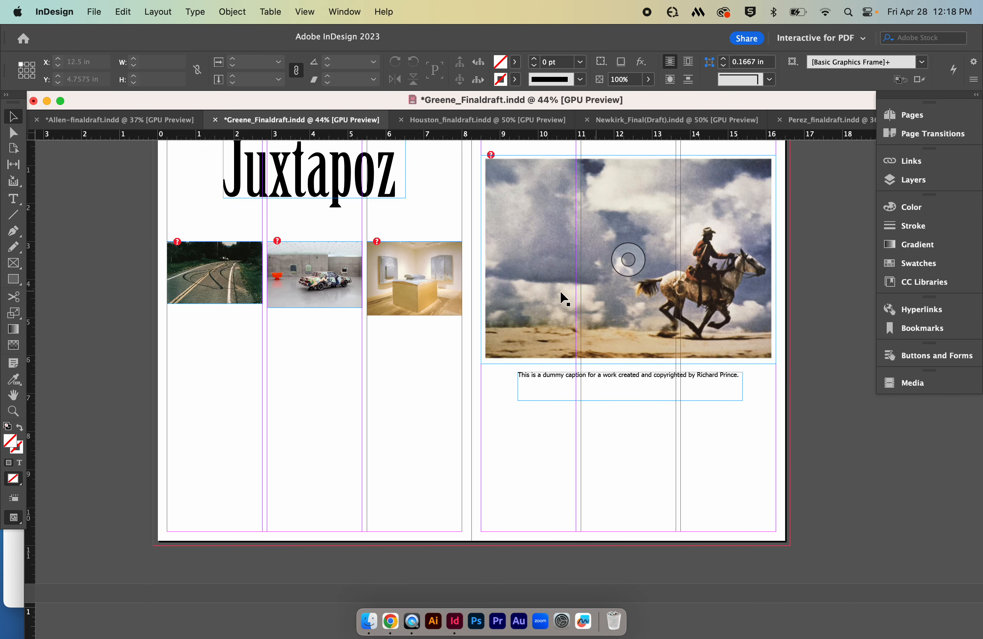
{"action": "scroll", "coordinate": [780, 347], "scroll_direction": "up", "scroll_amount": 2}
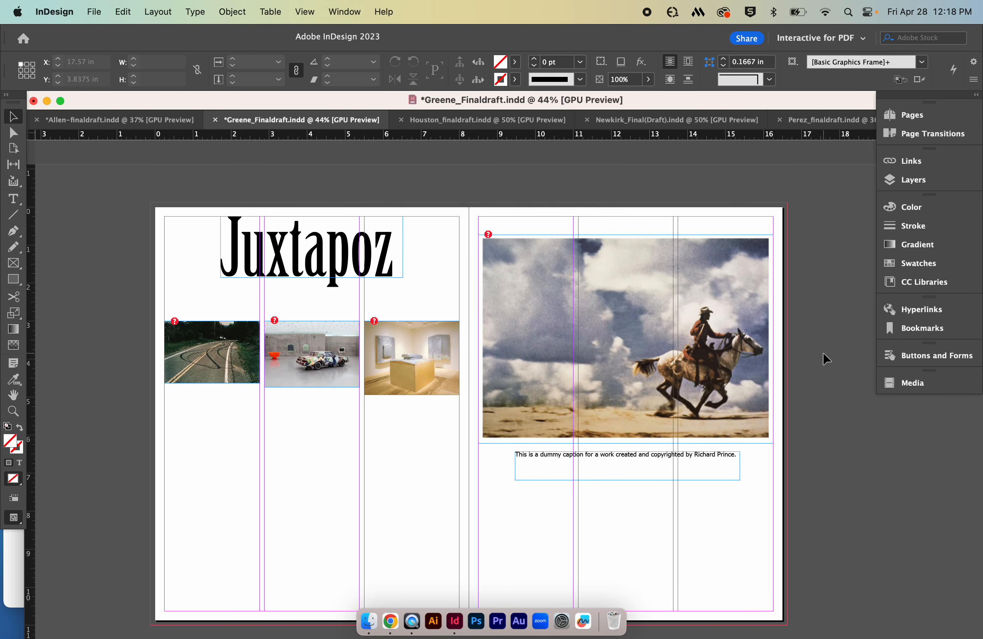
Move the row of three small photos on the opening Juxtapoz page straight down to the bottom margin, keeping them within their columns
{"action": "scroll", "coordinate": [822, 352], "scroll_direction": "down", "scroll_amount": 1}
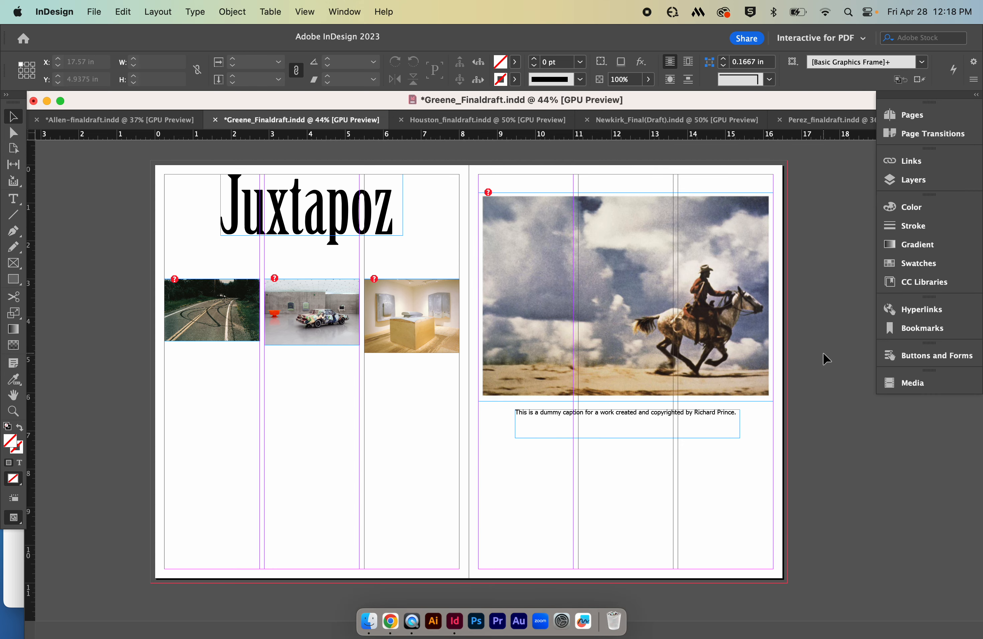
{"action": "scroll", "coordinate": [823, 351], "scroll_direction": "down", "scroll_amount": 2}
{"action": "scroll", "coordinate": [822, 351], "scroll_direction": "up", "scroll_amount": 1}
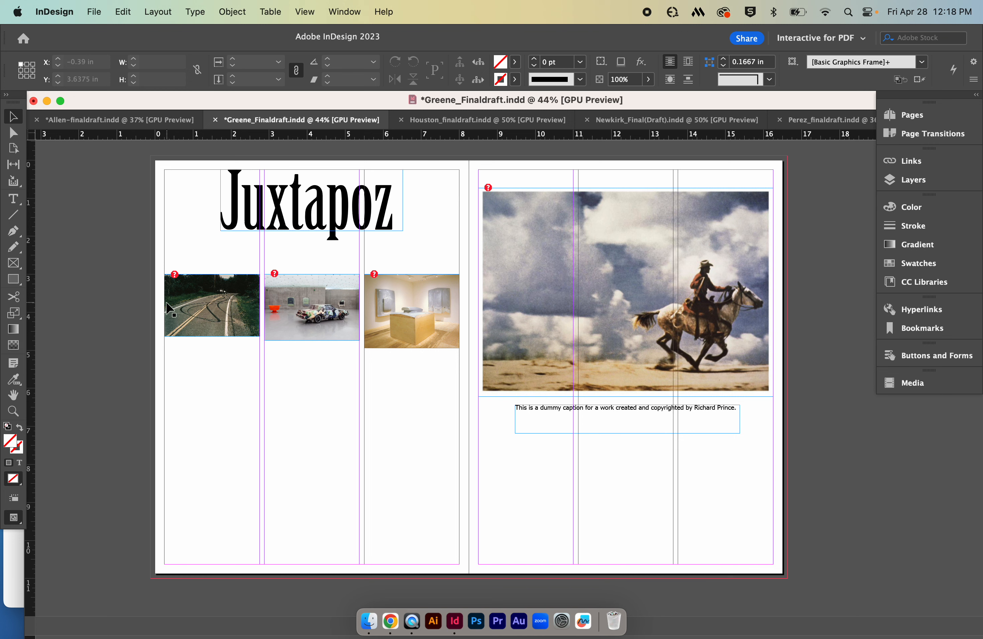
{"action": "left_click_drag", "start_coordinate": [123, 293], "coordinate": [435, 553]}
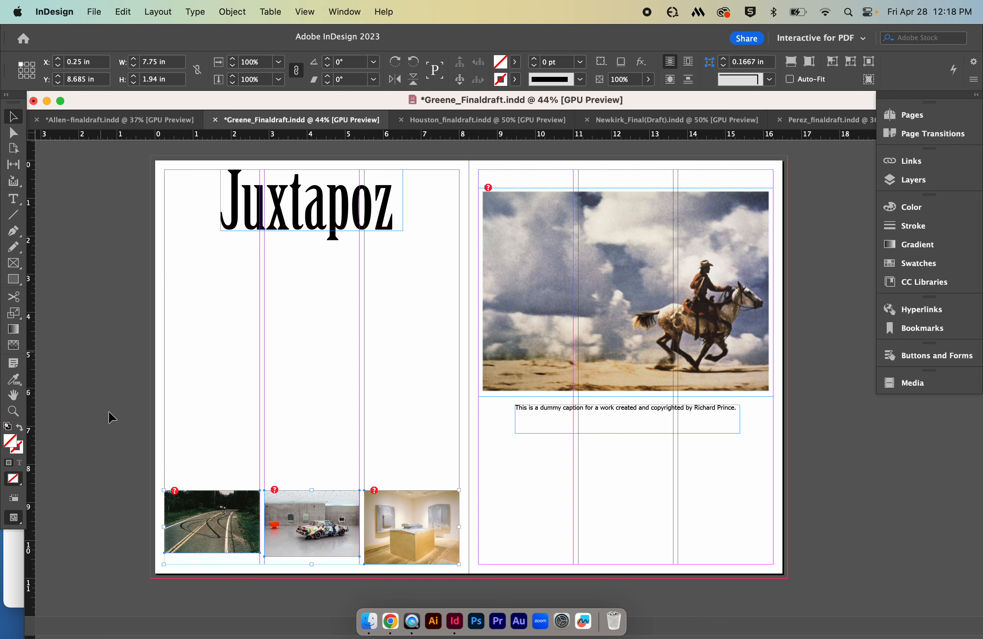
Review the photo placement and remaining empty text space on every Juxtapoz spread against the opening page's row of small photos
{"action": "scroll", "coordinate": [503, 390], "scroll_direction": "down", "scroll_amount": 15}
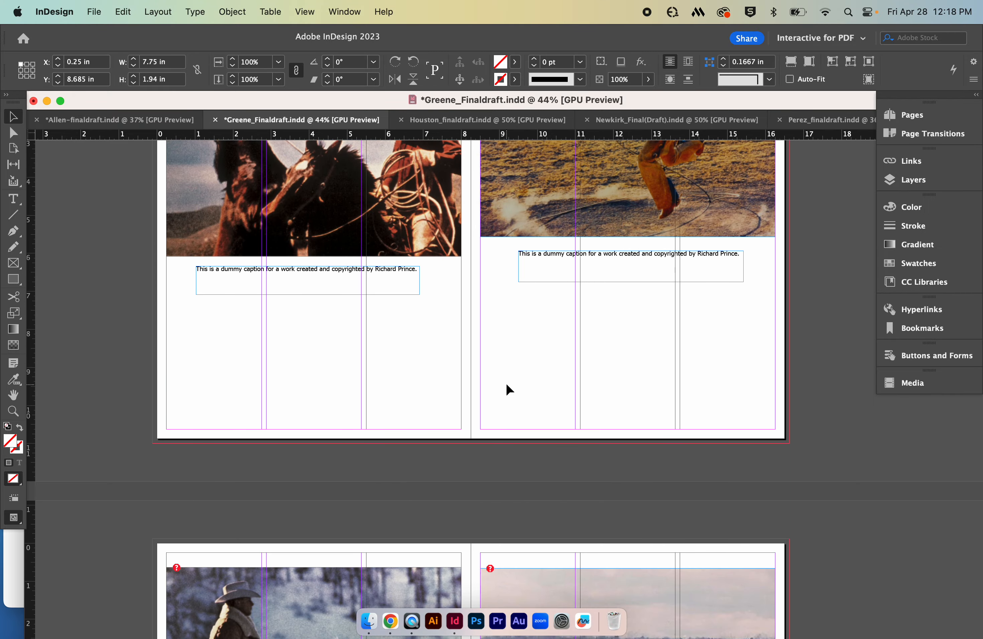
{"action": "scroll", "coordinate": [506, 390], "scroll_direction": "down", "scroll_amount": 5}
{"action": "scroll", "coordinate": [505, 391], "scroll_direction": "up", "scroll_amount": 8}
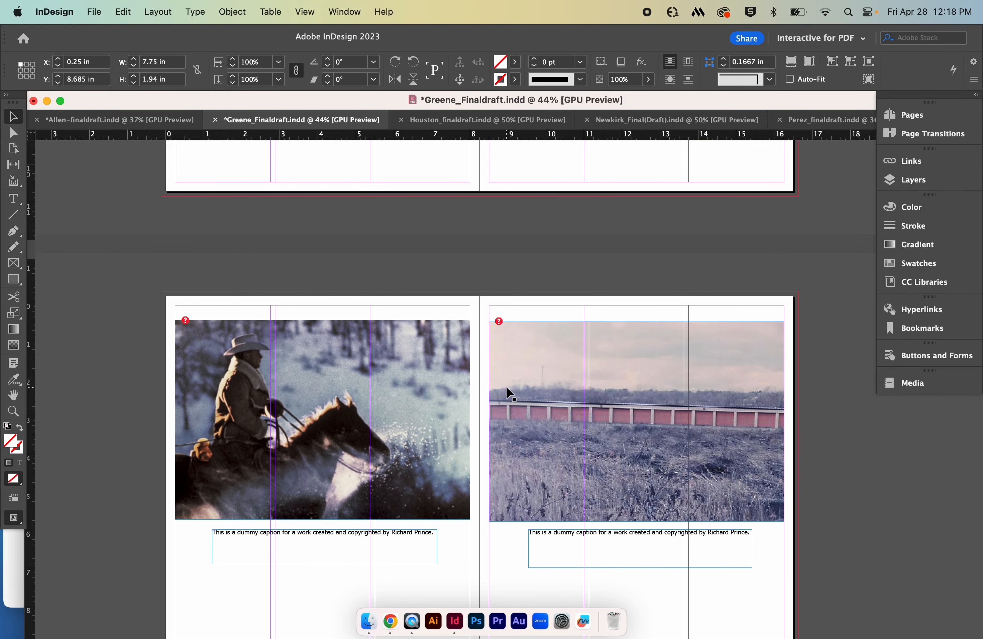
{"action": "scroll", "coordinate": [507, 388], "scroll_direction": "up", "scroll_amount": 5}
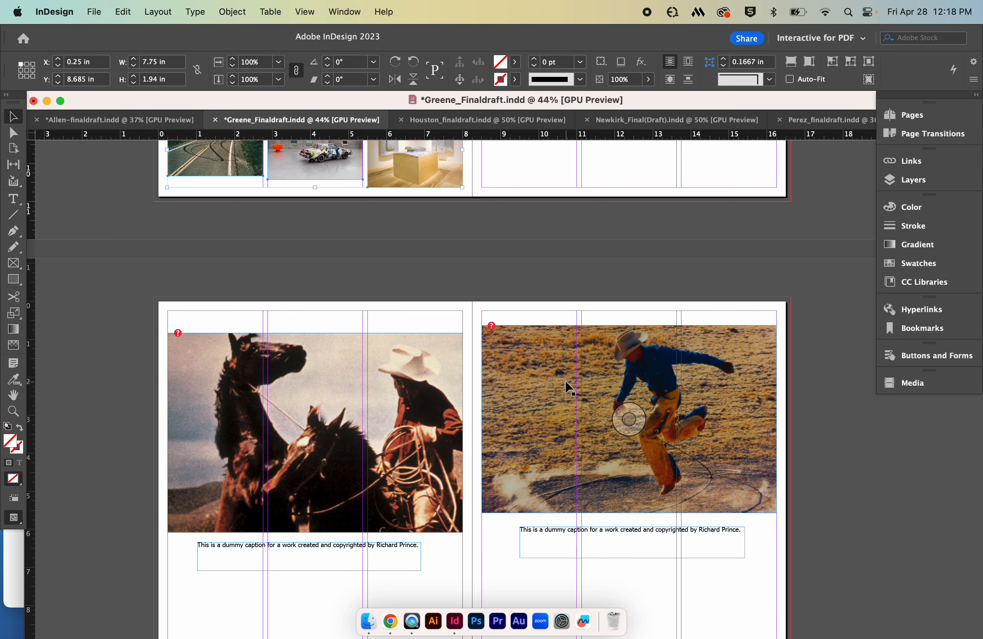
{"action": "scroll", "coordinate": [655, 365], "scroll_direction": "up", "scroll_amount": 10}
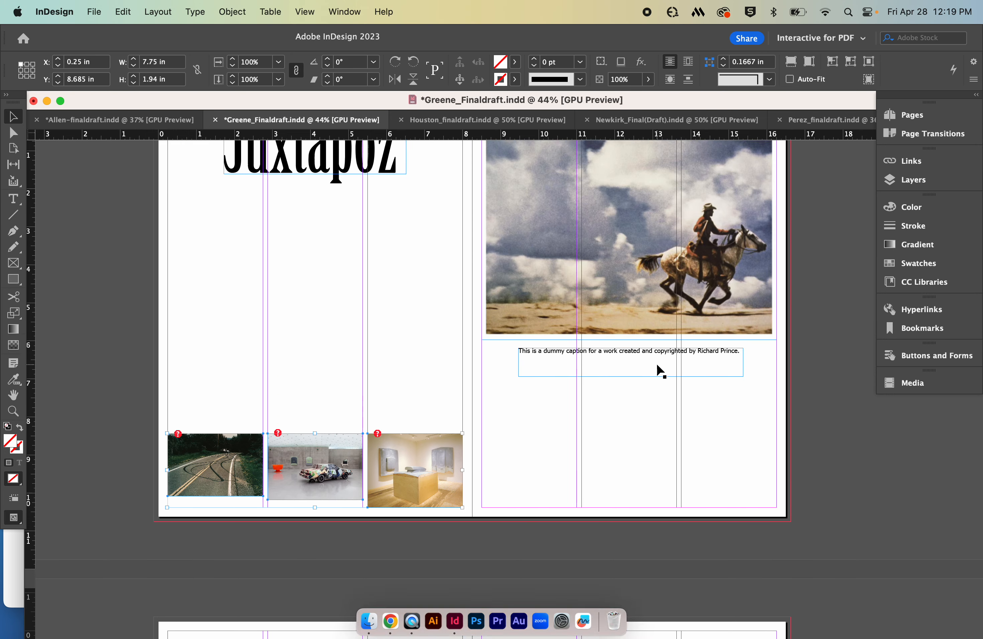
{"action": "scroll", "coordinate": [659, 369], "scroll_direction": "up", "scroll_amount": 3}
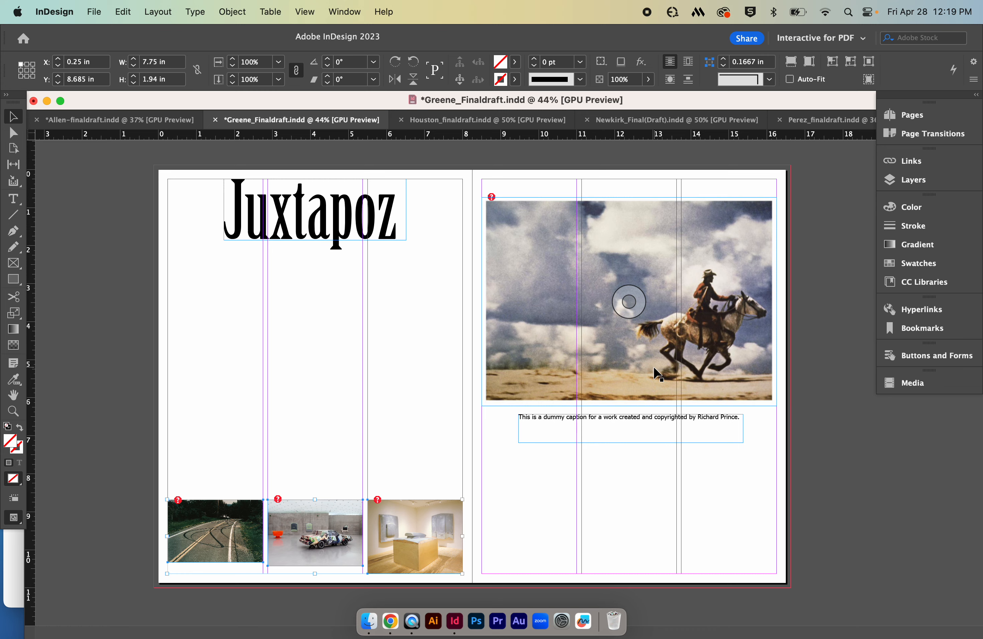
{"action": "scroll", "coordinate": [668, 353], "scroll_direction": "down", "scroll_amount": 10}
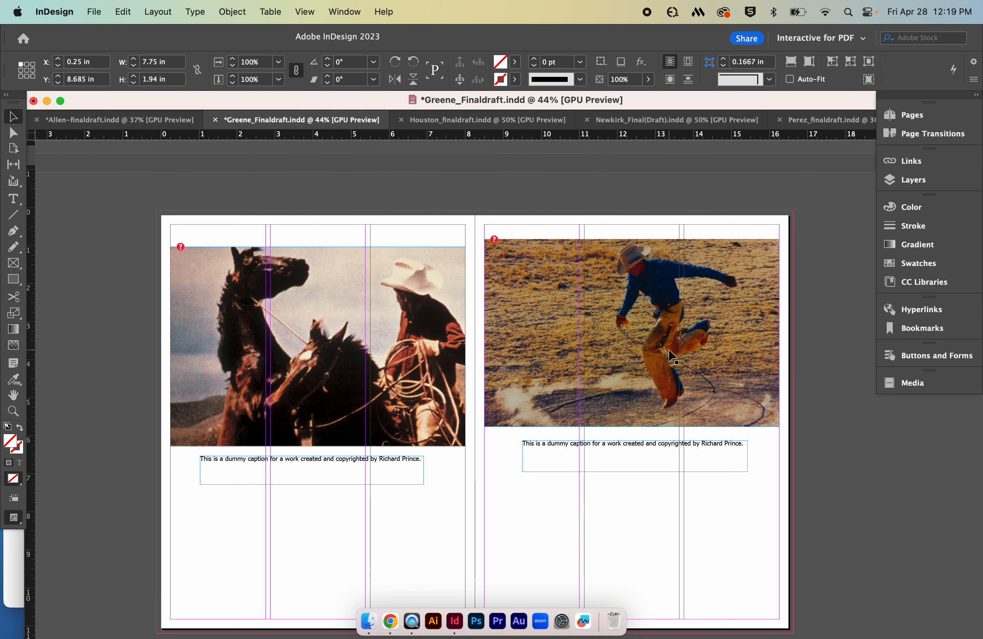
{"action": "scroll", "coordinate": [581, 357], "scroll_direction": "down", "scroll_amount": 3}
{"action": "scroll", "coordinate": [510, 361], "scroll_direction": "down", "scroll_amount": 8}
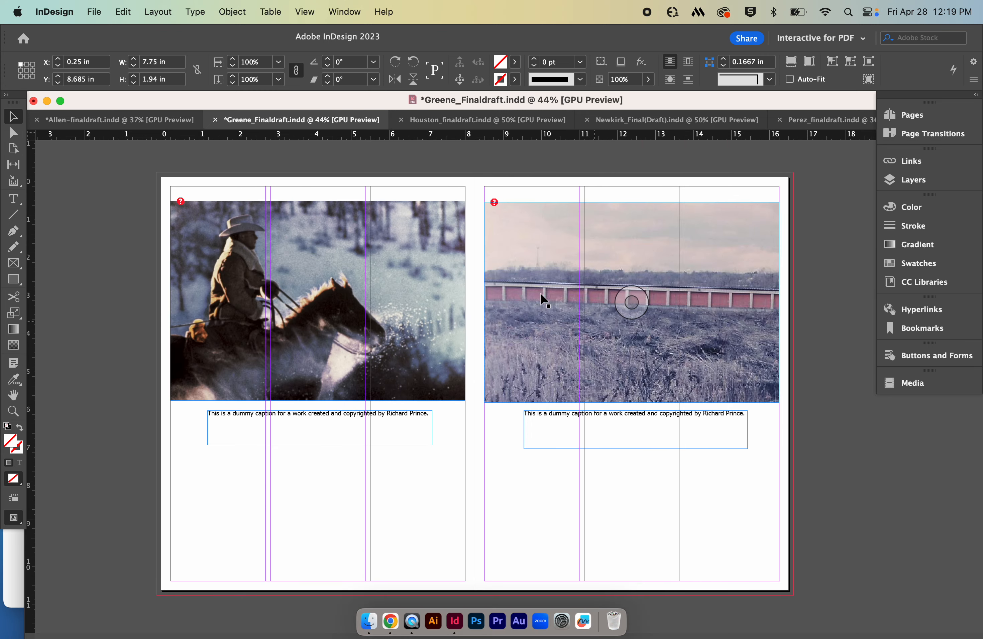
{"action": "scroll", "coordinate": [581, 361], "scroll_direction": "up", "scroll_amount": 5}
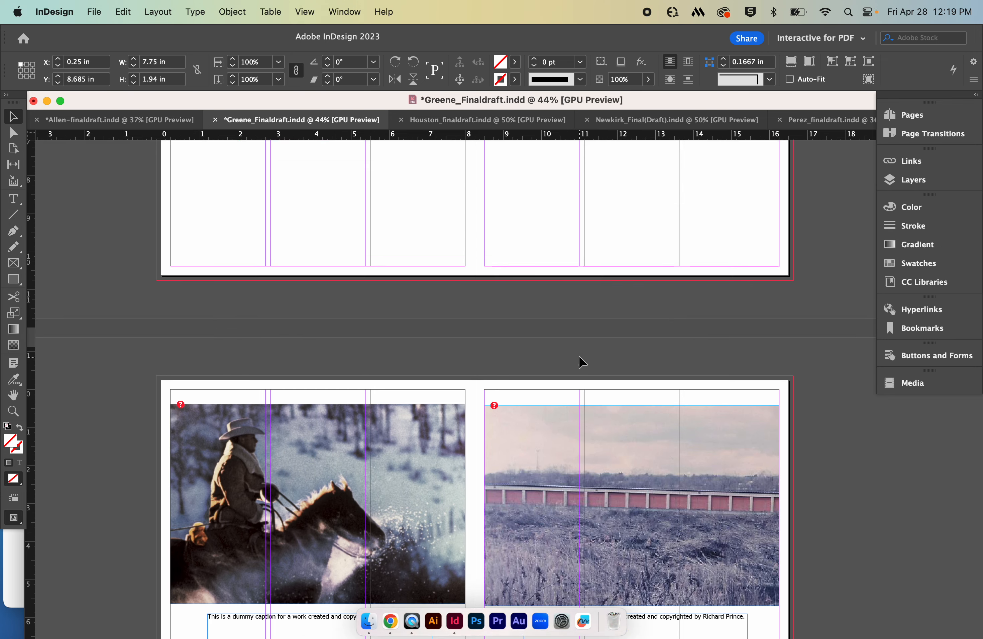
{"action": "scroll", "coordinate": [579, 355], "scroll_direction": "up", "scroll_amount": 15}
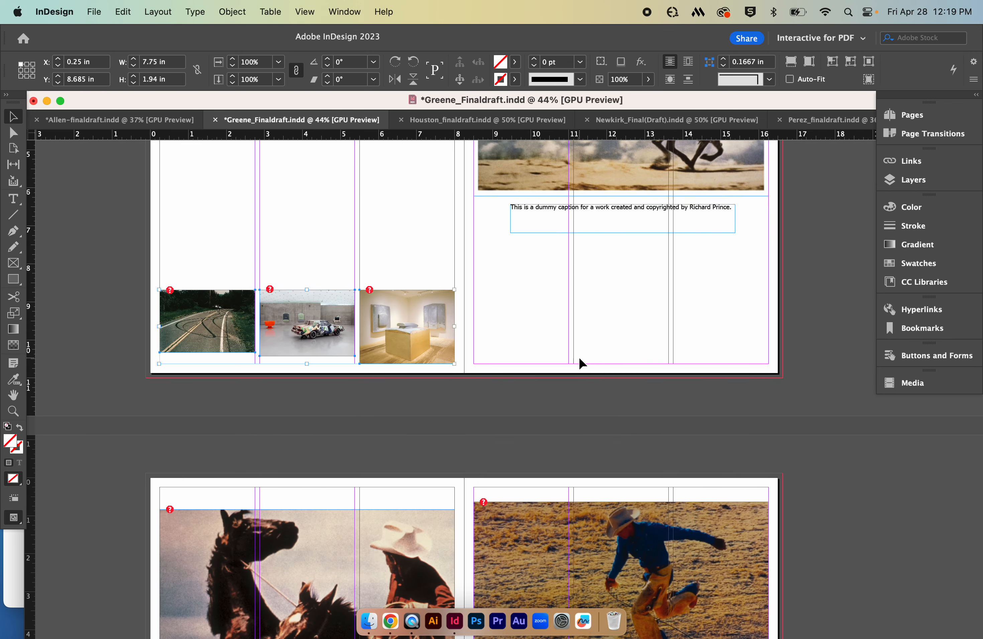
{"action": "scroll", "coordinate": [579, 357], "scroll_direction": "up", "scroll_amount": 6}
{"action": "scroll", "coordinate": [579, 358], "scroll_direction": "down", "scroll_amount": 2}
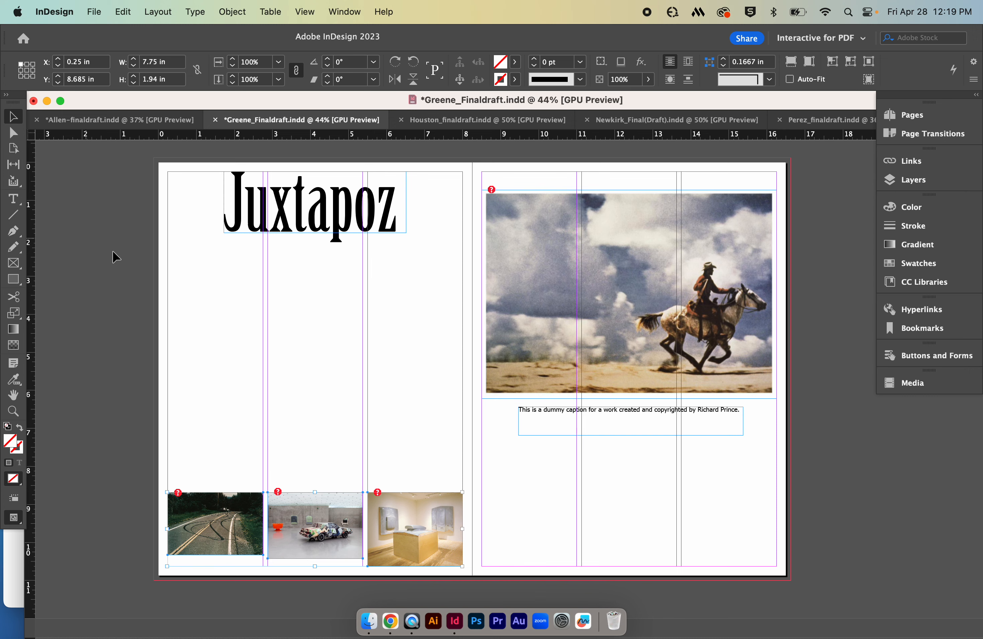
Switch to Houston_finaldraft.indd and examine the text, photos, captions and page furniture on the Clutch spreads for pages 32–35
{"action": "left_click", "coordinate": [465, 120]}
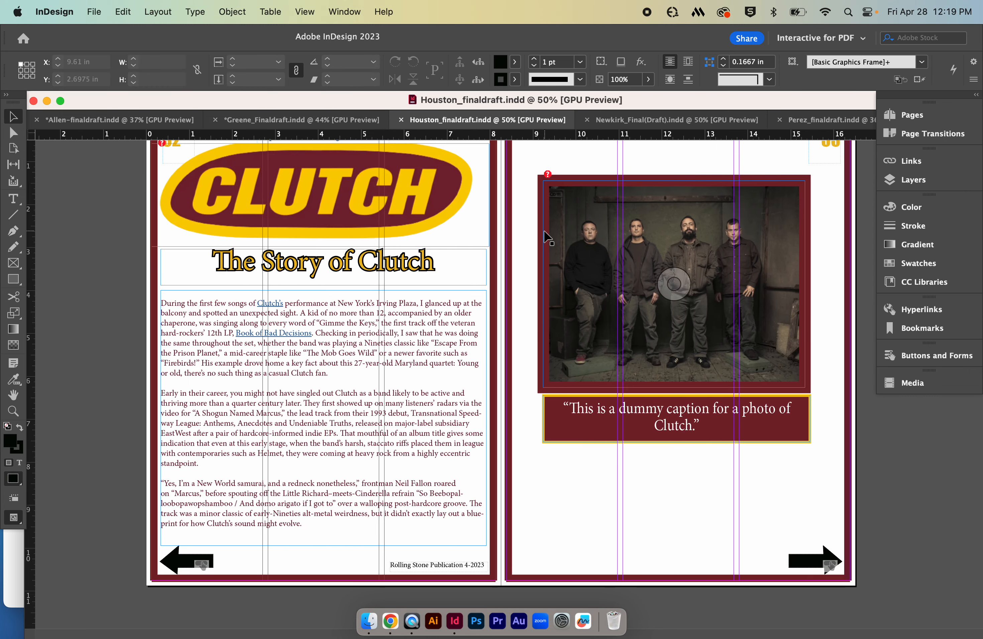
{"action": "scroll", "coordinate": [544, 237], "scroll_direction": "up", "scroll_amount": 2}
{"action": "scroll", "coordinate": [544, 237], "scroll_direction": "right", "scroll_amount": 2}
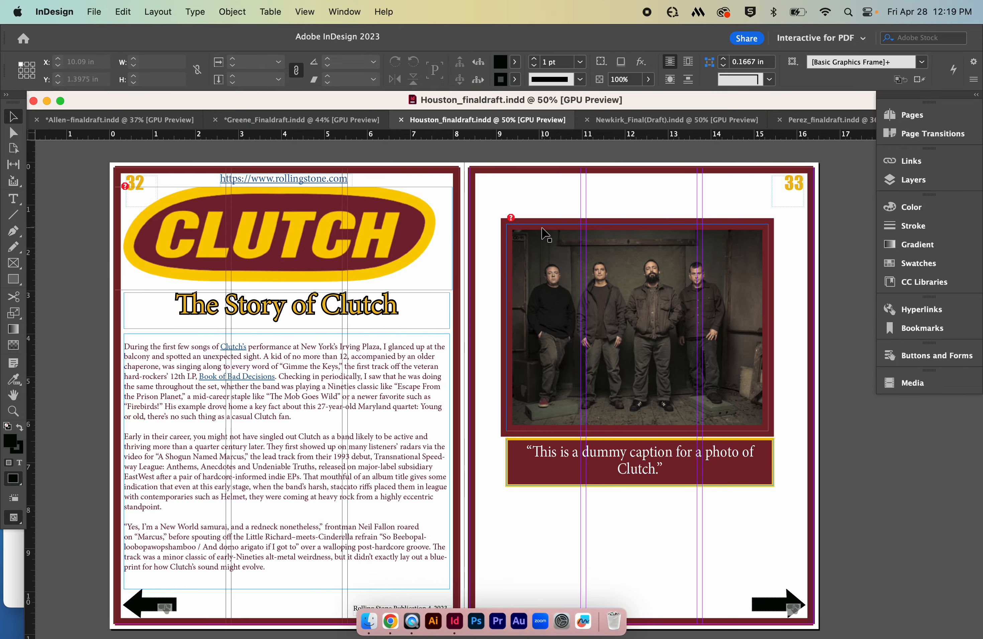
{"action": "scroll", "coordinate": [544, 234], "scroll_direction": "down", "scroll_amount": 1}
{"action": "scroll", "coordinate": [545, 235], "scroll_direction": "left", "scroll_amount": 1}
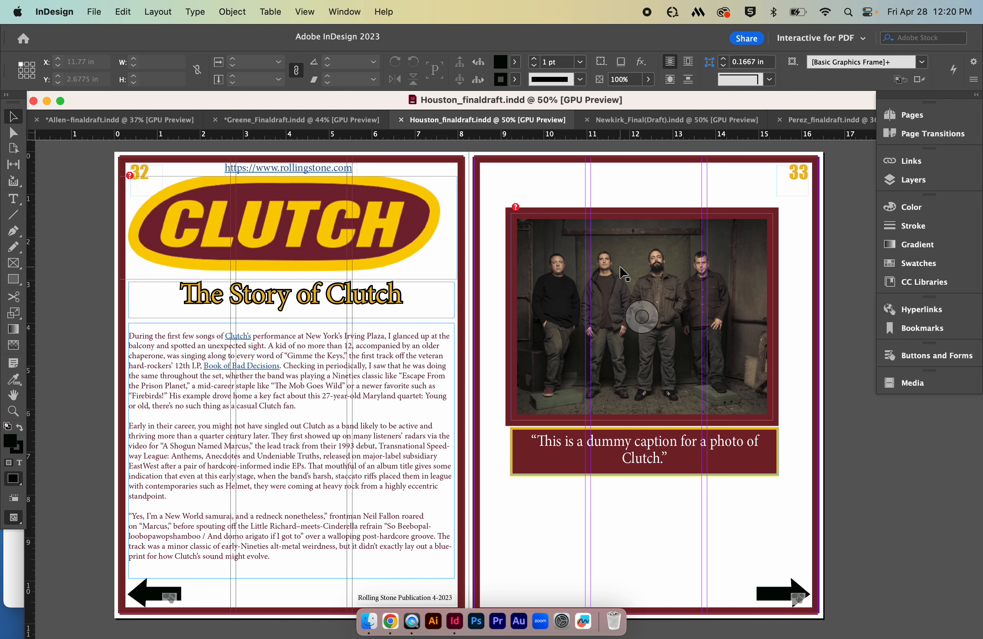
{"action": "scroll", "coordinate": [621, 271], "scroll_direction": "down", "scroll_amount": 5}
{"action": "scroll", "coordinate": [620, 272], "scroll_direction": "up", "scroll_amount": 4}
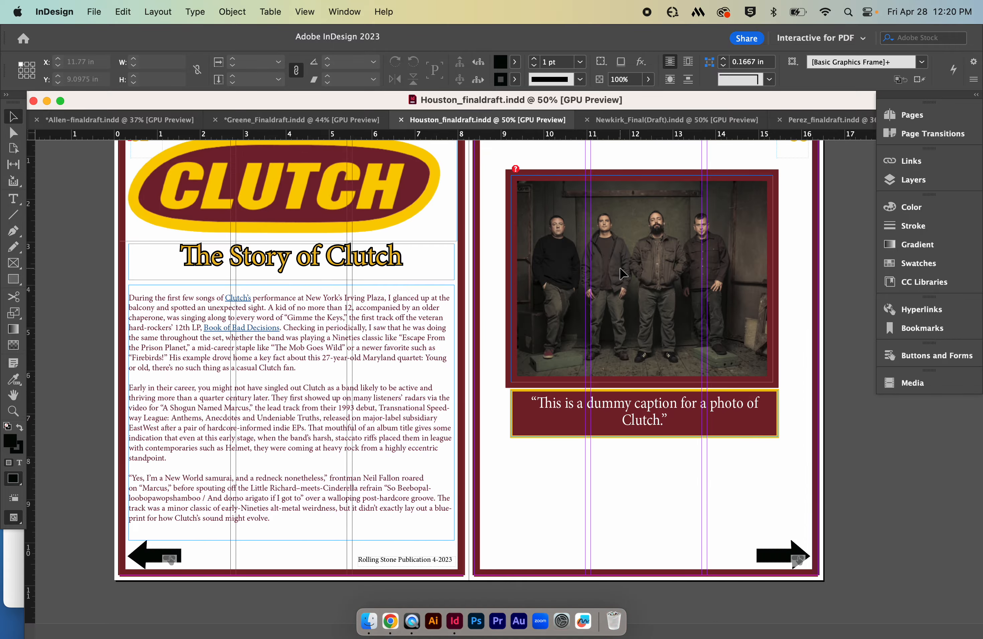
{"action": "scroll", "coordinate": [621, 273], "scroll_direction": "down", "scroll_amount": 10}
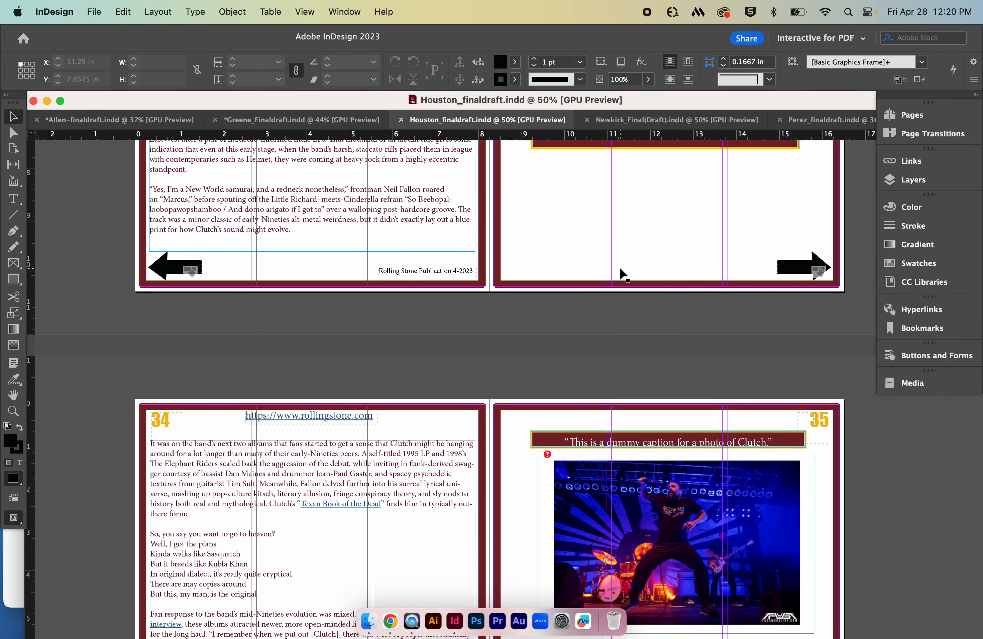
{"action": "scroll", "coordinate": [622, 273], "scroll_direction": "right", "scroll_amount": 2}
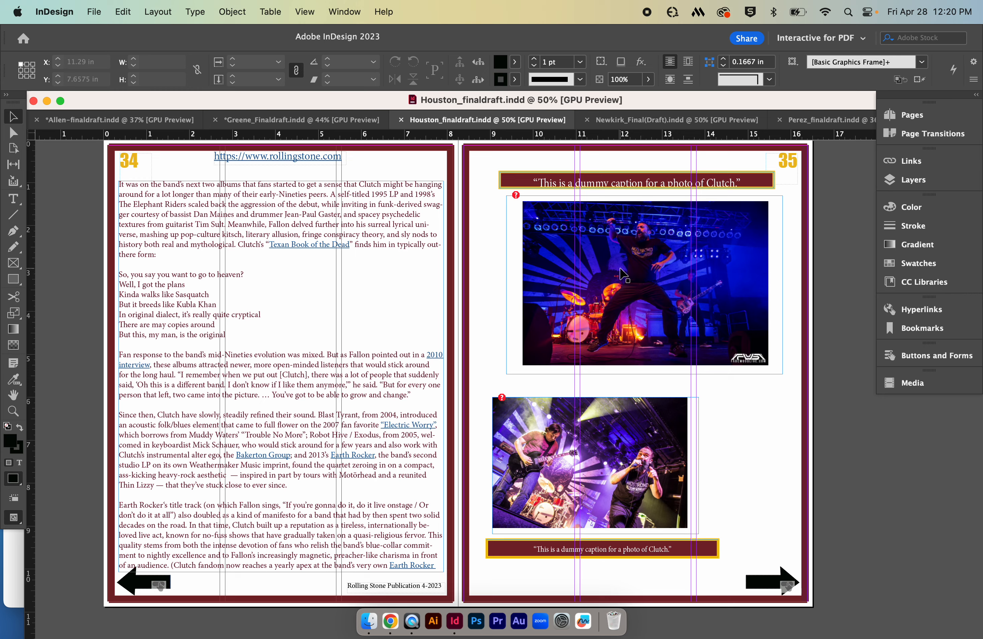
{"action": "scroll", "coordinate": [622, 273], "scroll_direction": "up", "scroll_amount": 7}
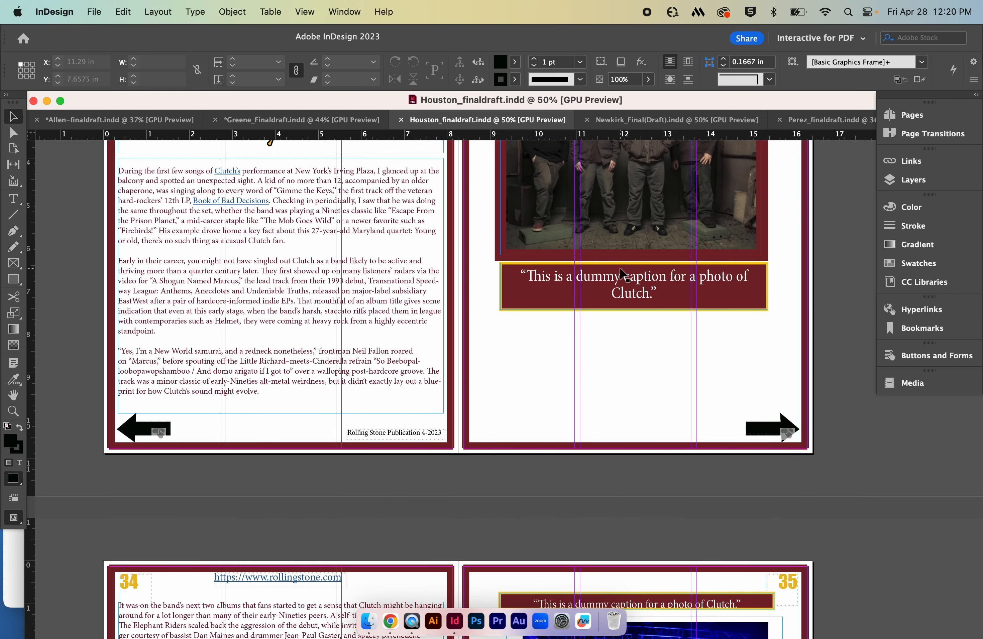
{"action": "scroll", "coordinate": [625, 268], "scroll_direction": "up", "scroll_amount": 3}
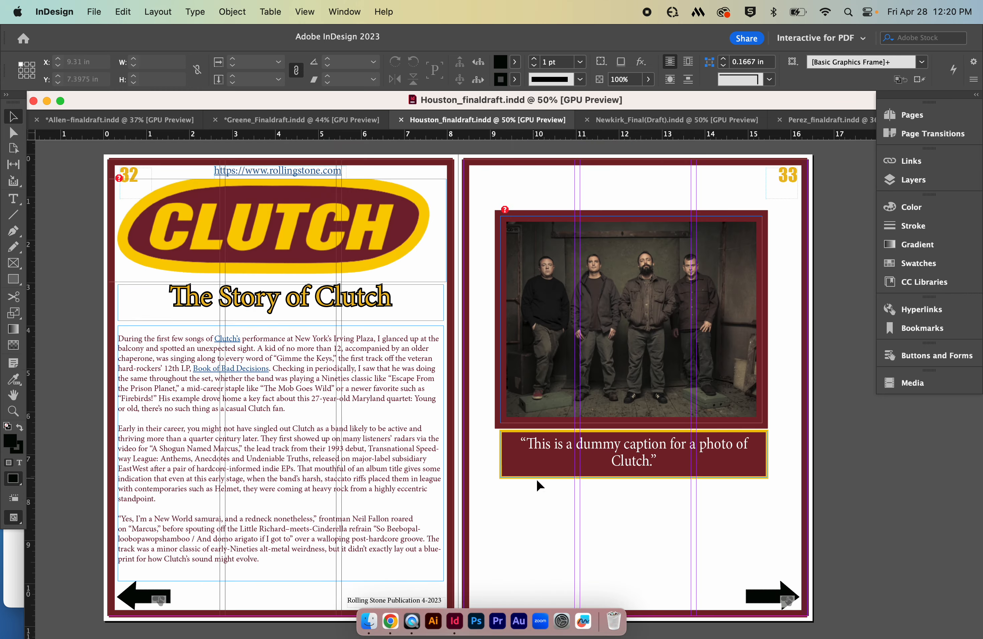
Shrink the page 33 caption box to about 5.51 by 0.84 in and place it centred over the band photo frame's lower edge
{"action": "left_click", "coordinate": [277, 230]}
{"action": "left_click", "coordinate": [732, 467]}
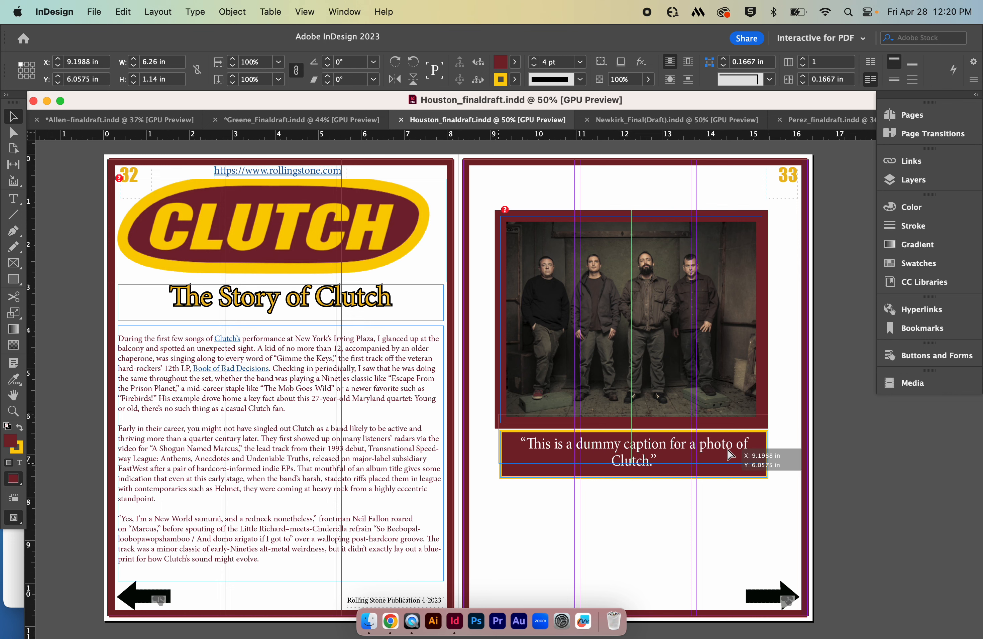
{"action": "mouse_move", "coordinate": [732, 467]}
{"action": "left_mouse_down"}
{"action": "mouse_move", "coordinate": [732, 451]}
{"action": "mouse_move", "coordinate": [766, 463]}
{"action": "mouse_move", "coordinate": [751, 460]}
{"action": "left_mouse_up"}
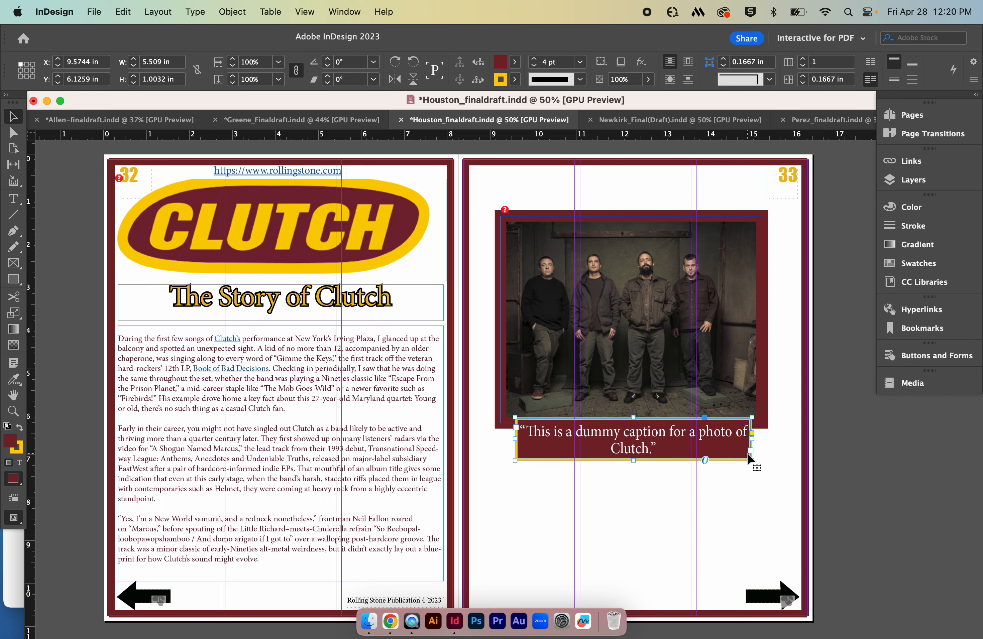
{"action": "left_click_drag", "start_coordinate": [631, 459], "coordinate": [673, 430]}
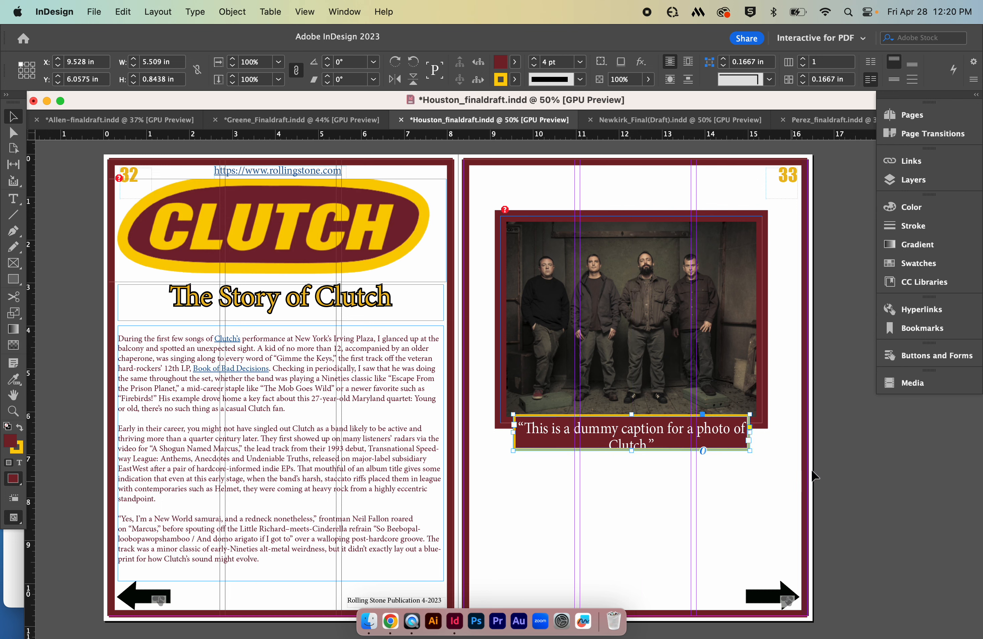
{"action": "left_click", "coordinate": [788, 461]}
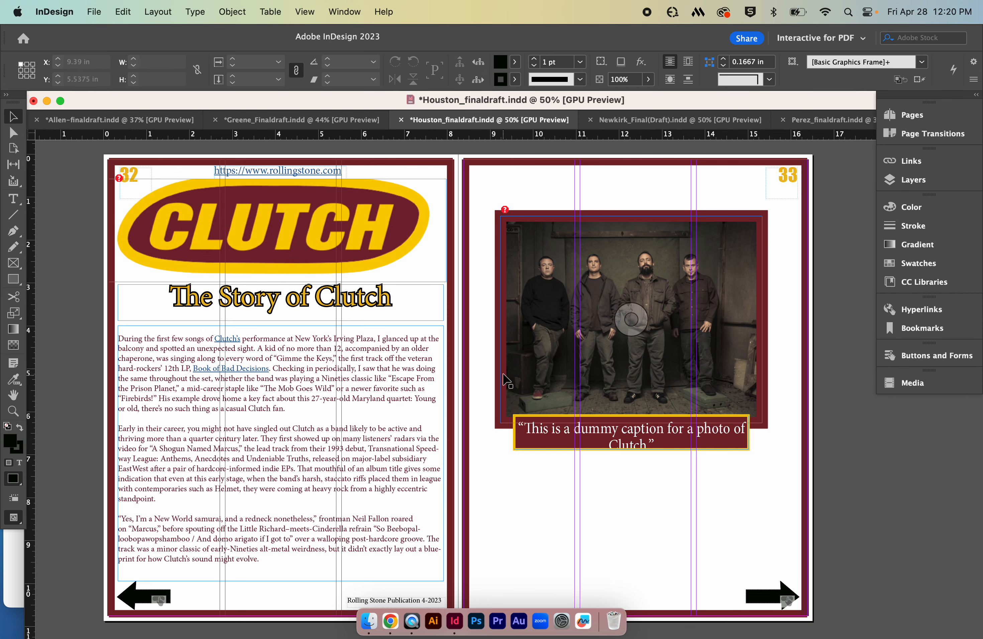
{"action": "scroll", "coordinate": [539, 494], "scroll_direction": "down", "scroll_amount": 10}
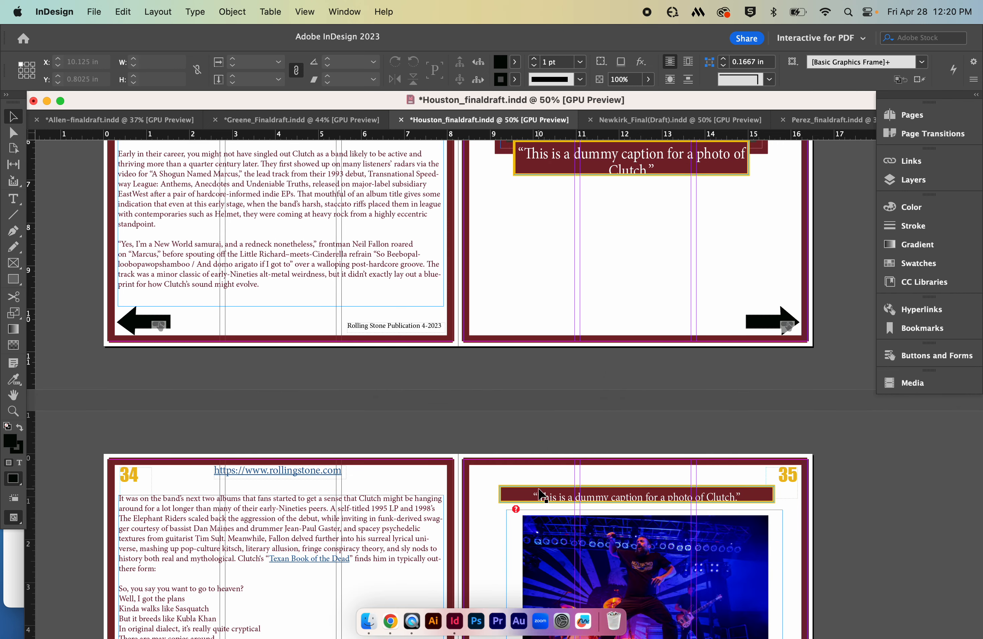
Examine the photos, dummy captions and article text on the Clutch spreads for pages 34–37, comparing them with the opening spread
{"action": "scroll", "coordinate": [538, 500], "scroll_direction": "down", "scroll_amount": 5}
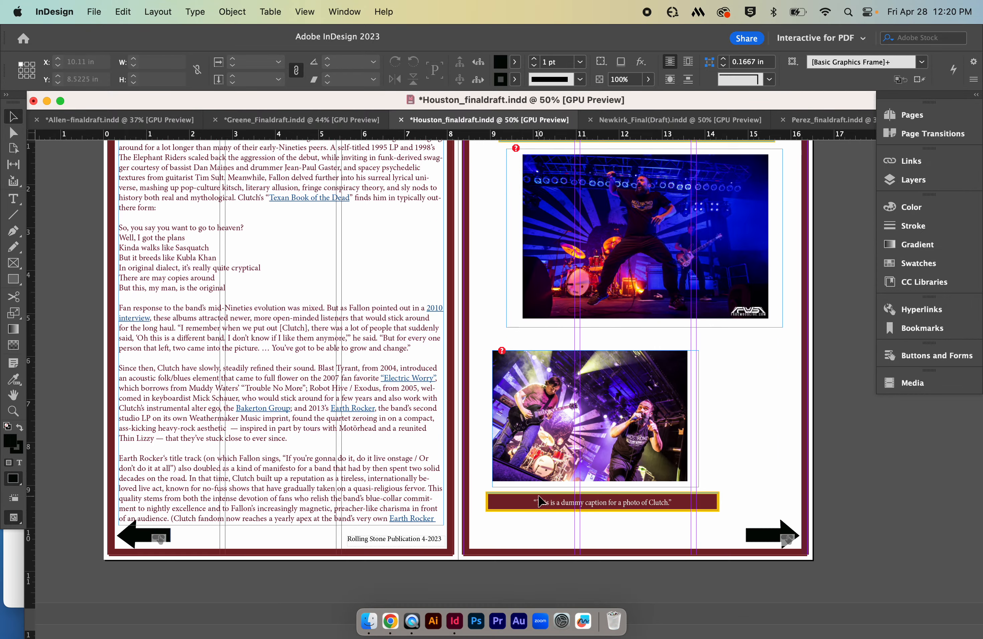
{"action": "scroll", "coordinate": [540, 502], "scroll_direction": "up", "scroll_amount": 5}
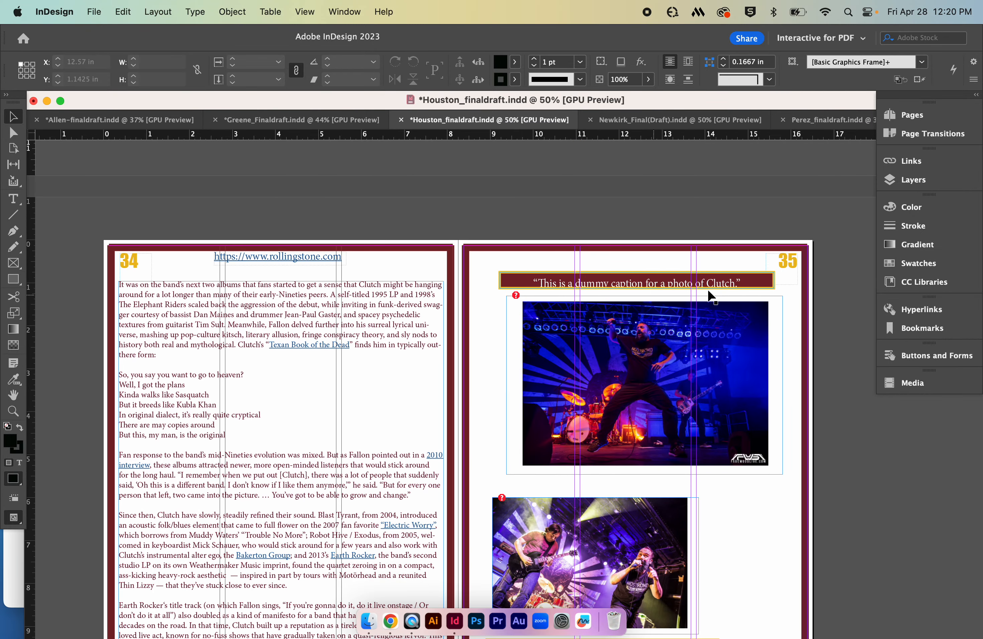
{"action": "scroll", "coordinate": [750, 487], "scroll_direction": "down", "scroll_amount": 5}
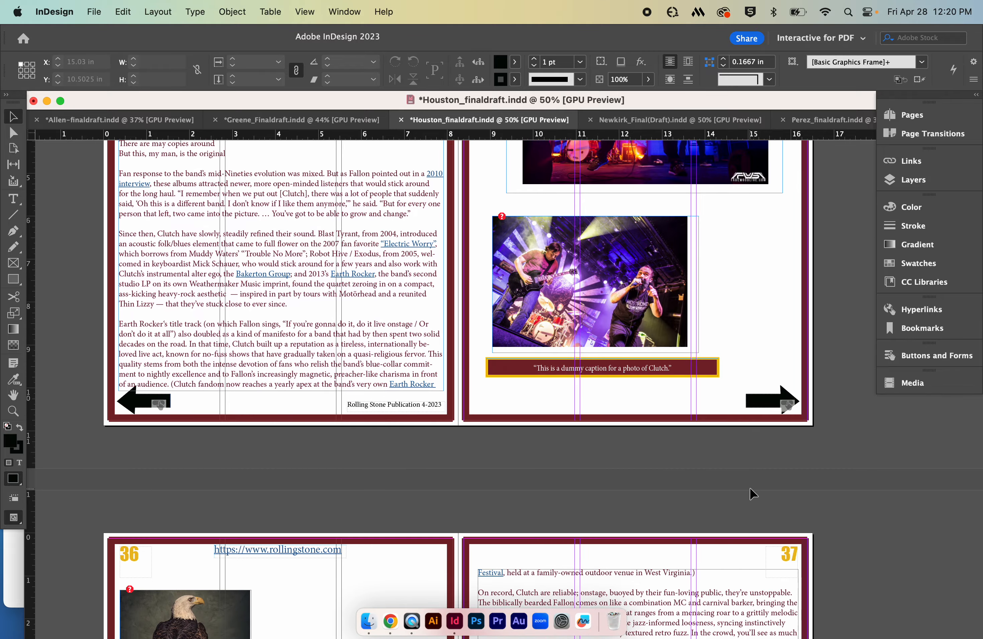
{"action": "scroll", "coordinate": [750, 487], "scroll_direction": "down", "scroll_amount": 6}
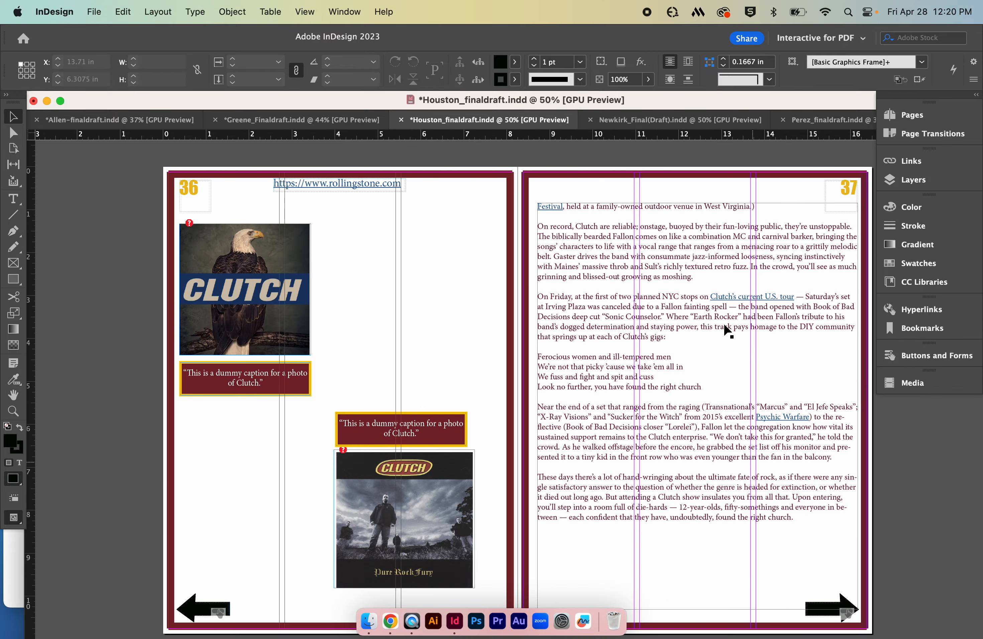
{"action": "scroll", "coordinate": [577, 182], "scroll_direction": "up", "scroll_amount": 8}
{"action": "scroll", "coordinate": [577, 182], "scroll_direction": "up", "scroll_amount": 4}
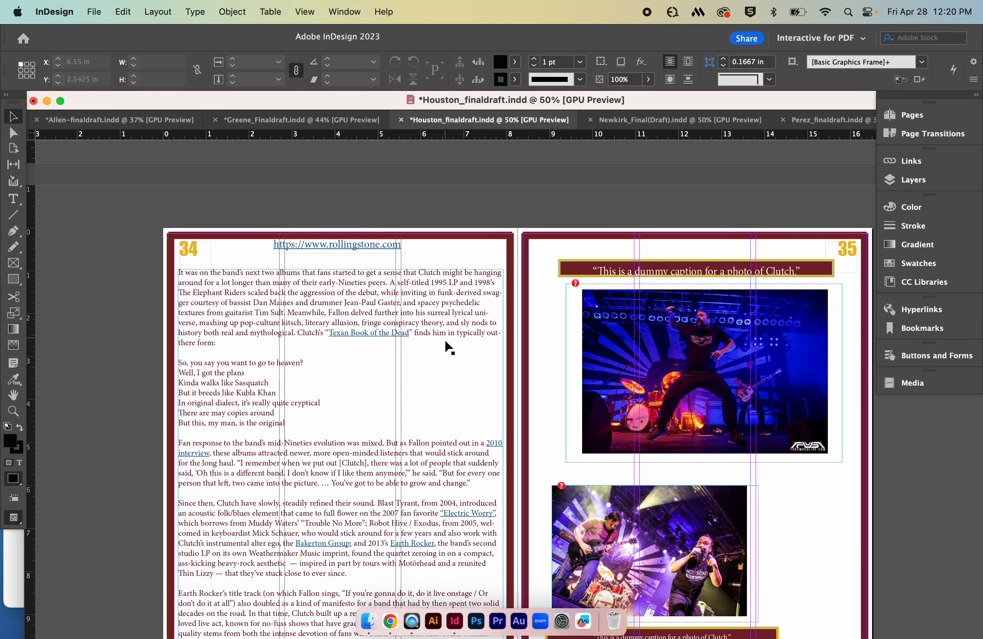
{"action": "scroll", "coordinate": [447, 345], "scroll_direction": "up", "scroll_amount": 8}
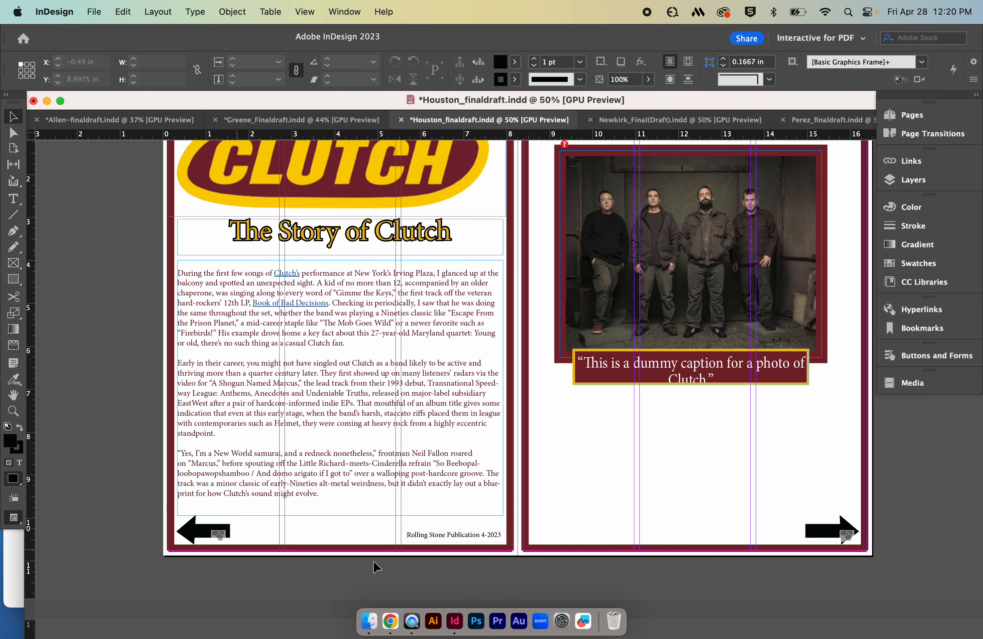
{"action": "scroll", "coordinate": [445, 461], "scroll_direction": "down", "scroll_amount": 8}
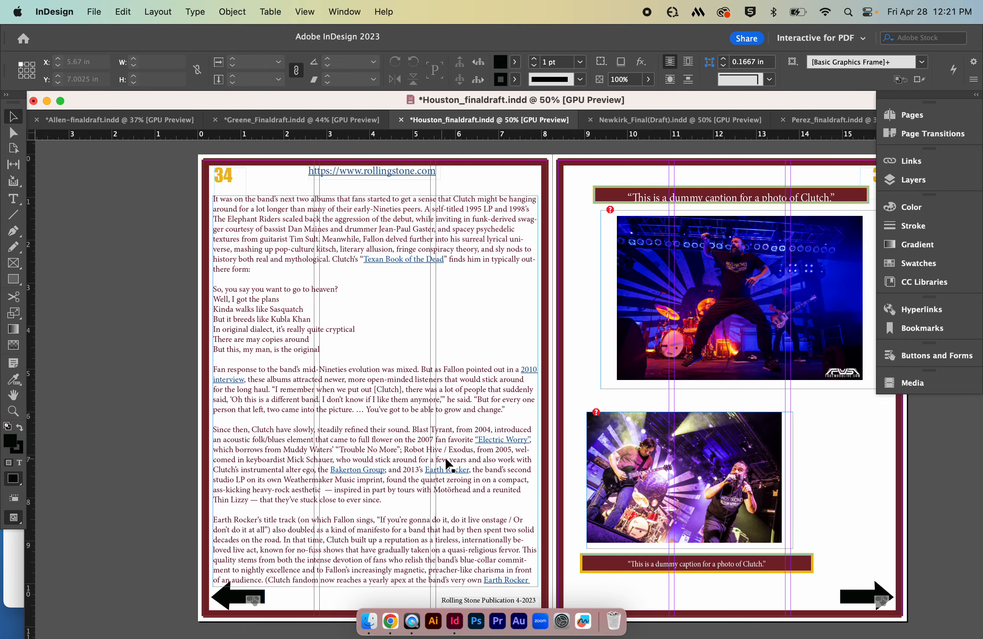
{"action": "scroll", "coordinate": [528, 400], "scroll_direction": "down", "scroll_amount": 8}
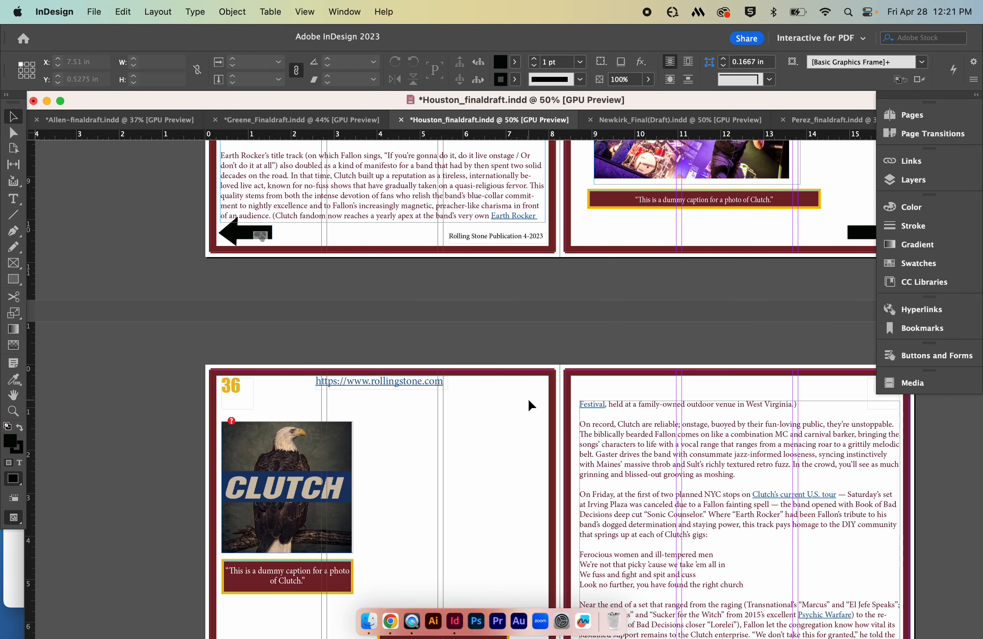
{"action": "scroll", "coordinate": [528, 399], "scroll_direction": "down", "scroll_amount": 5}
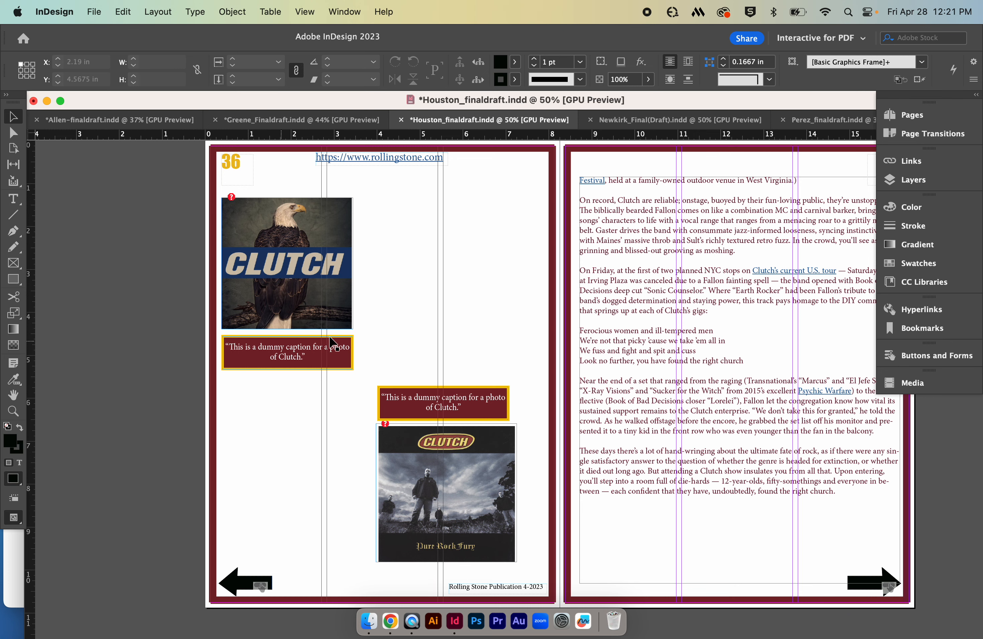
Recheck the caption sizes, photo alignment and empty space across the Clutch spreads, ending on pages 32–33
{"action": "scroll", "coordinate": [535, 282], "scroll_direction": "up", "scroll_amount": 8}
{"action": "scroll", "coordinate": [535, 282], "scroll_direction": "up", "scroll_amount": 7}
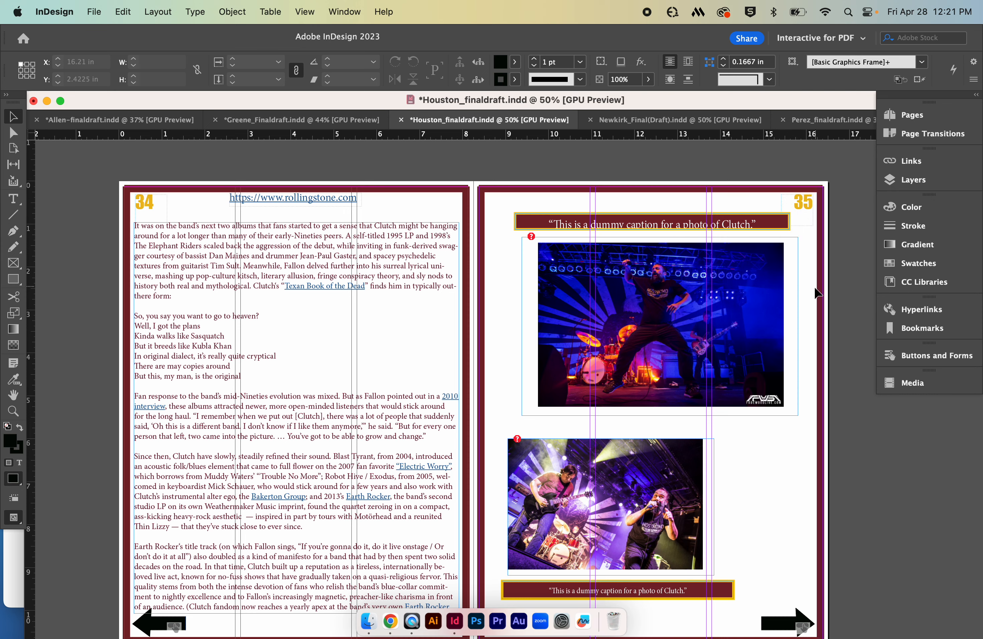
{"action": "scroll", "coordinate": [818, 293], "scroll_direction": "down", "scroll_amount": 3}
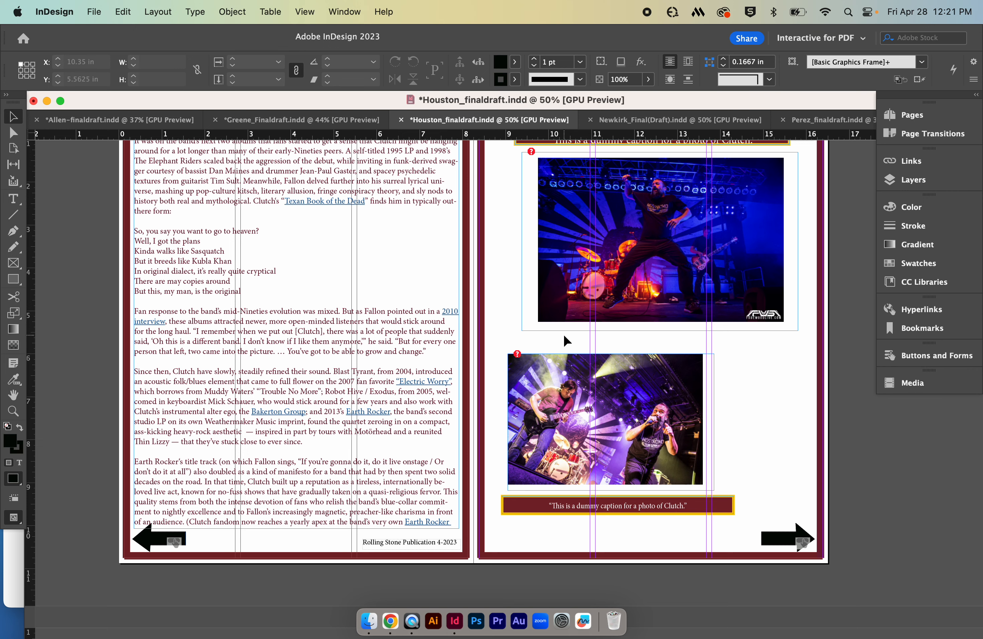
{"action": "scroll", "coordinate": [565, 340], "scroll_direction": "down", "scroll_amount": 15}
{"action": "scroll", "coordinate": [565, 341], "scroll_direction": "down", "scroll_amount": 1}
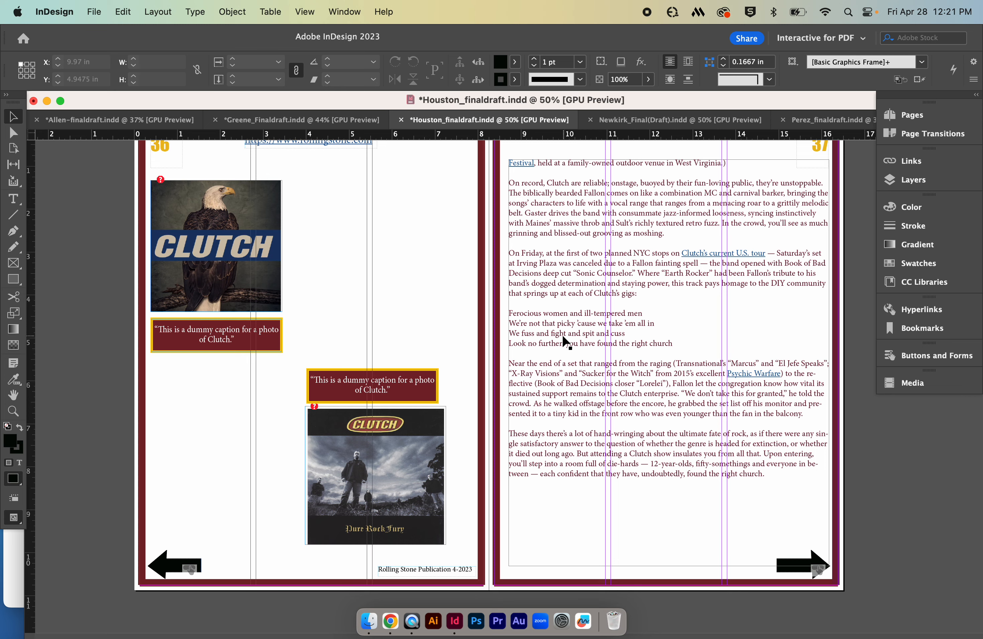
{"action": "scroll", "coordinate": [561, 335], "scroll_direction": "up", "scroll_amount": 15}
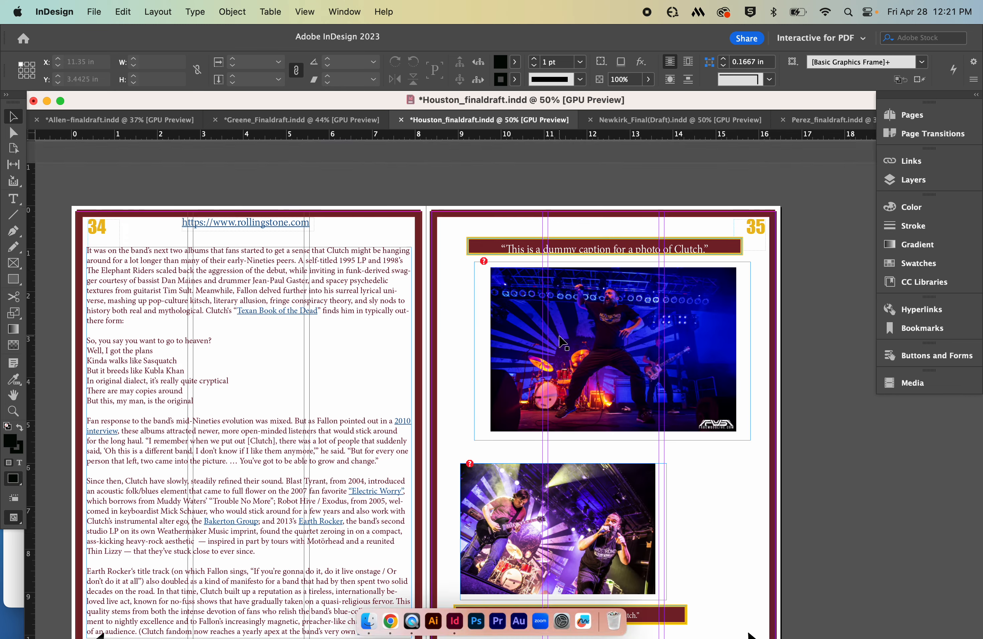
{"action": "scroll", "coordinate": [562, 342], "scroll_direction": "up", "scroll_amount": 15}
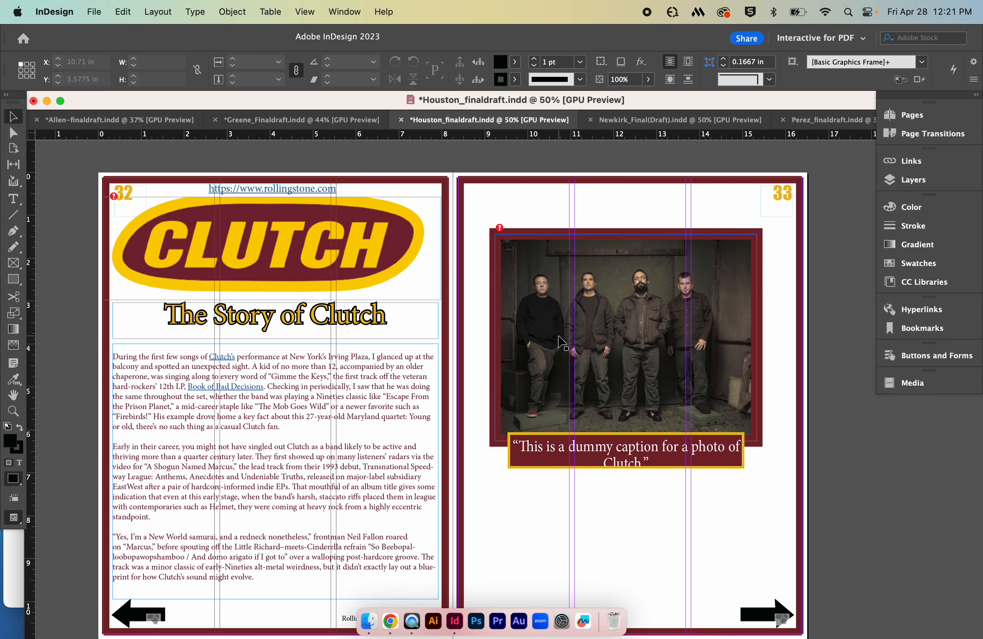
{"action": "scroll", "coordinate": [561, 342], "scroll_direction": "down", "scroll_amount": 2}
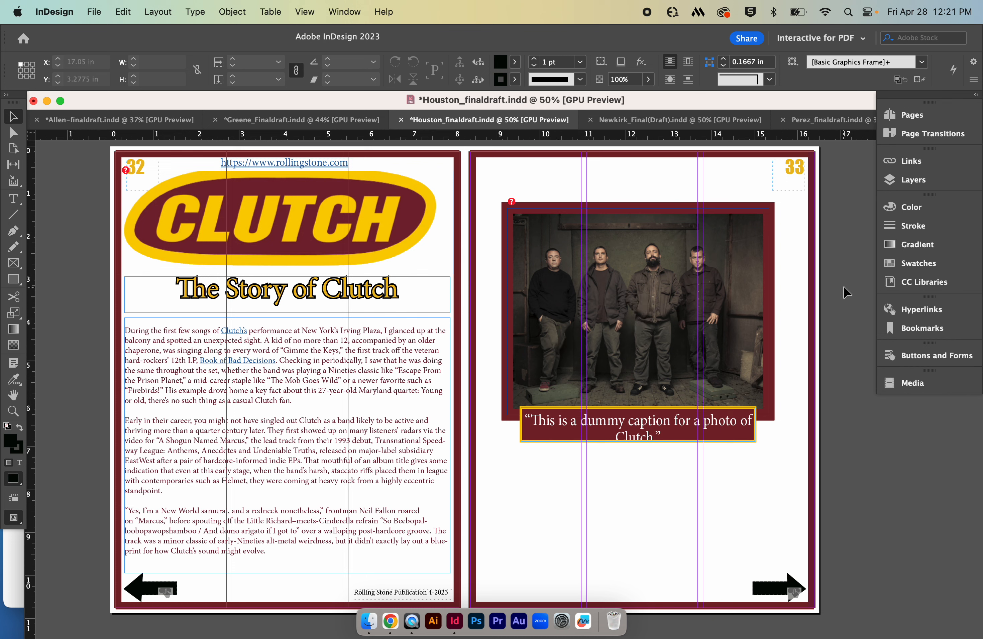
Switch to Newkirk_Final(Draft).indd and look back through its pages from the About Richard Prince page to the cover
{"action": "left_click", "coordinate": [633, 120]}
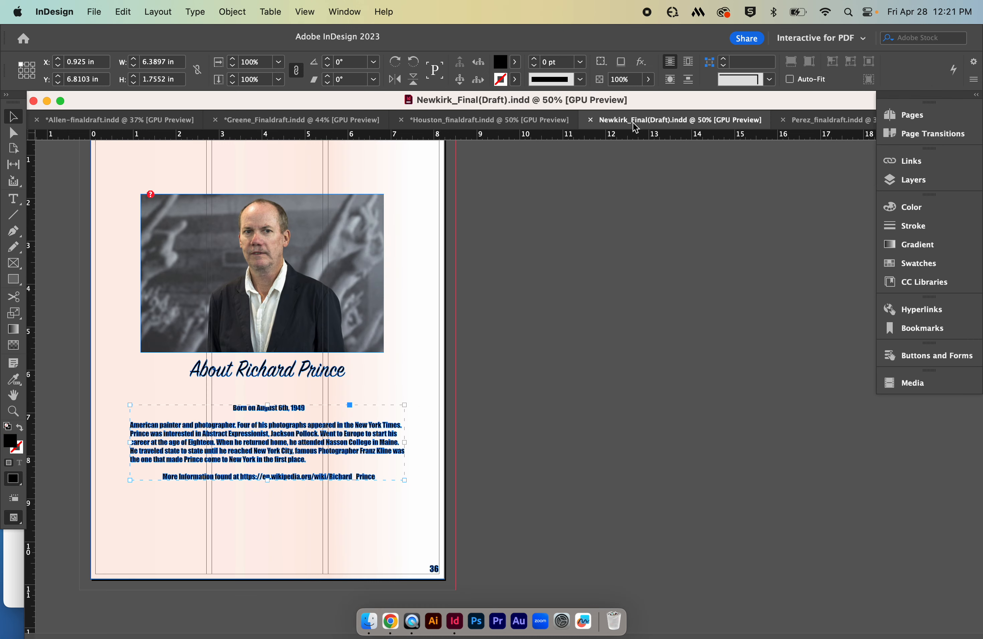
{"action": "scroll", "coordinate": [571, 356], "scroll_direction": "up", "scroll_amount": 10}
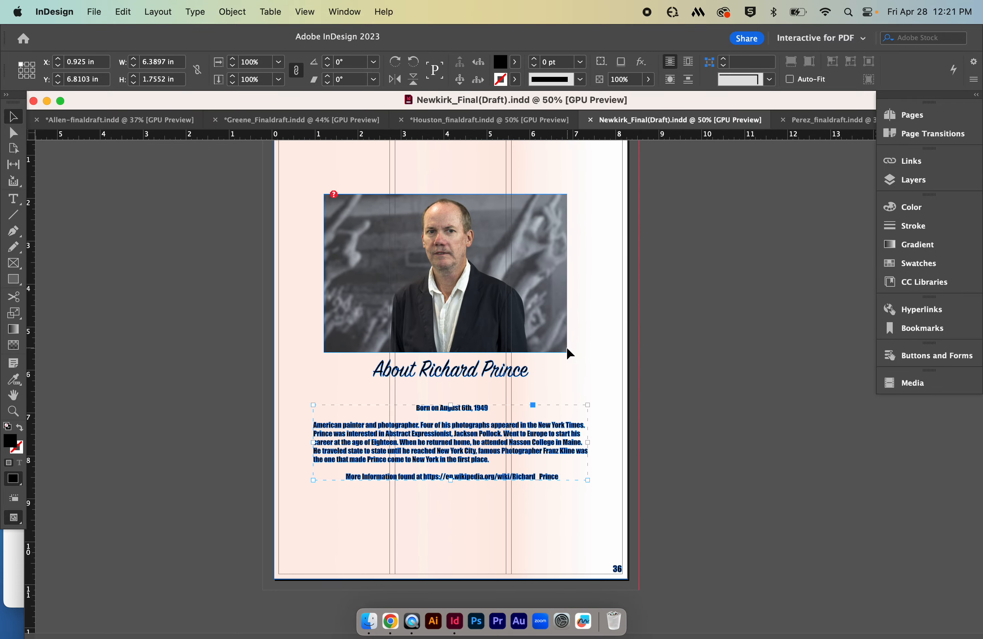
{"action": "scroll", "coordinate": [570, 348], "scroll_direction": "up", "scroll_amount": 20}
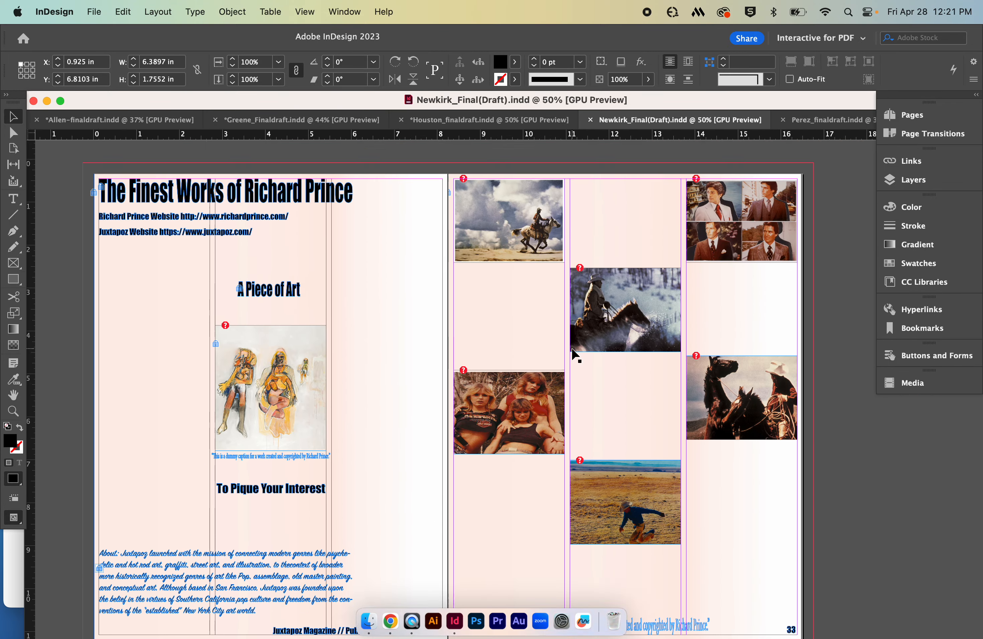
{"action": "scroll", "coordinate": [571, 347], "scroll_direction": "up", "scroll_amount": 10}
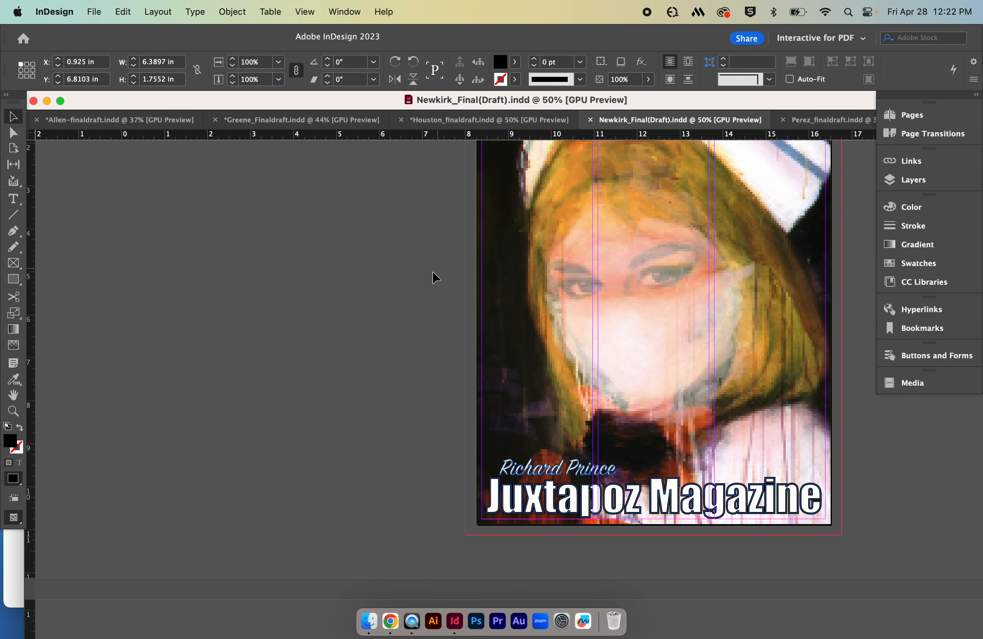
{"action": "scroll", "coordinate": [448, 286], "scroll_direction": "up", "scroll_amount": 3}
Set the document's start page number to 2 so the cover and the opening article page form a facing spread
{"action": "left_click", "coordinate": [95, 13]}
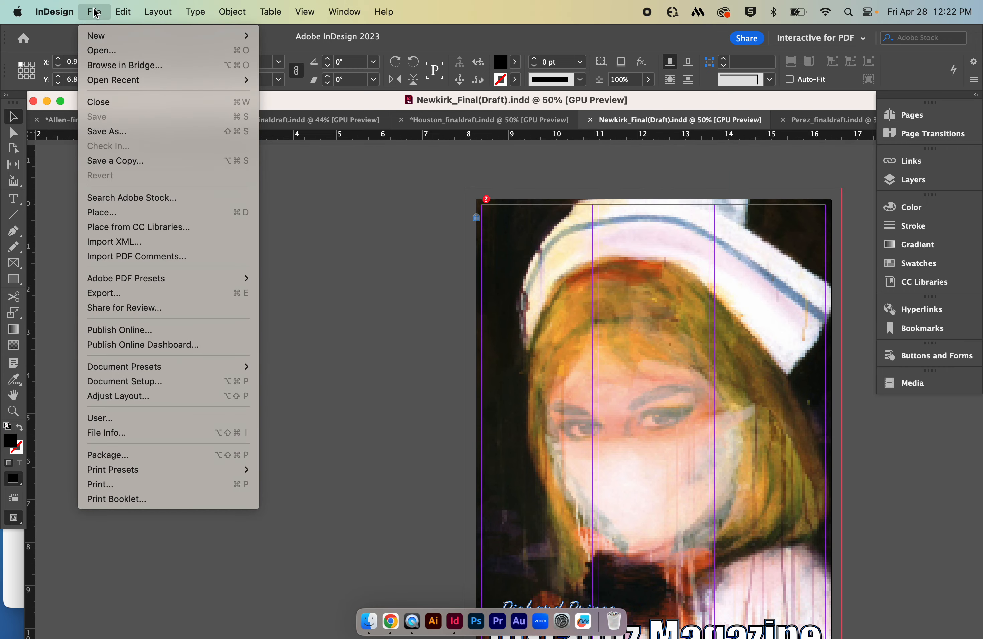
{"action": "left_click", "coordinate": [168, 382]}
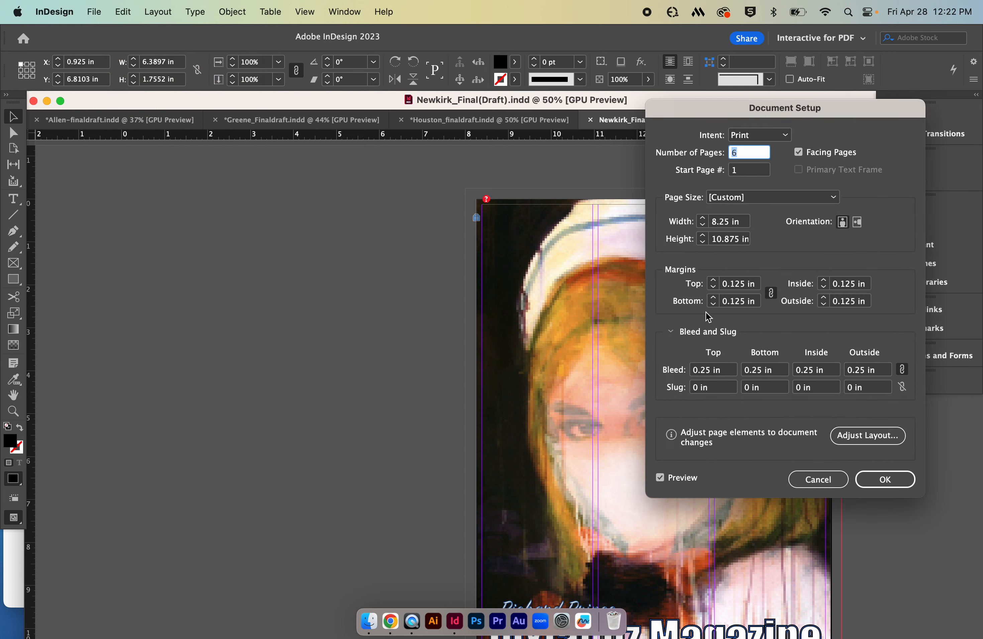
{"action": "key", "text": "Tab"}
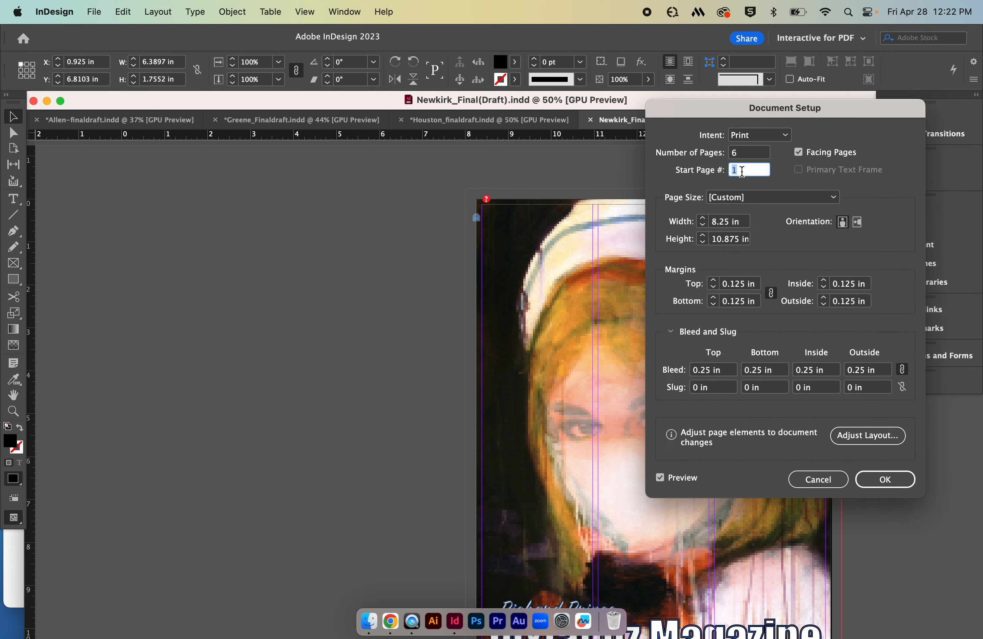
{"action": "key", "text": "Tab"}
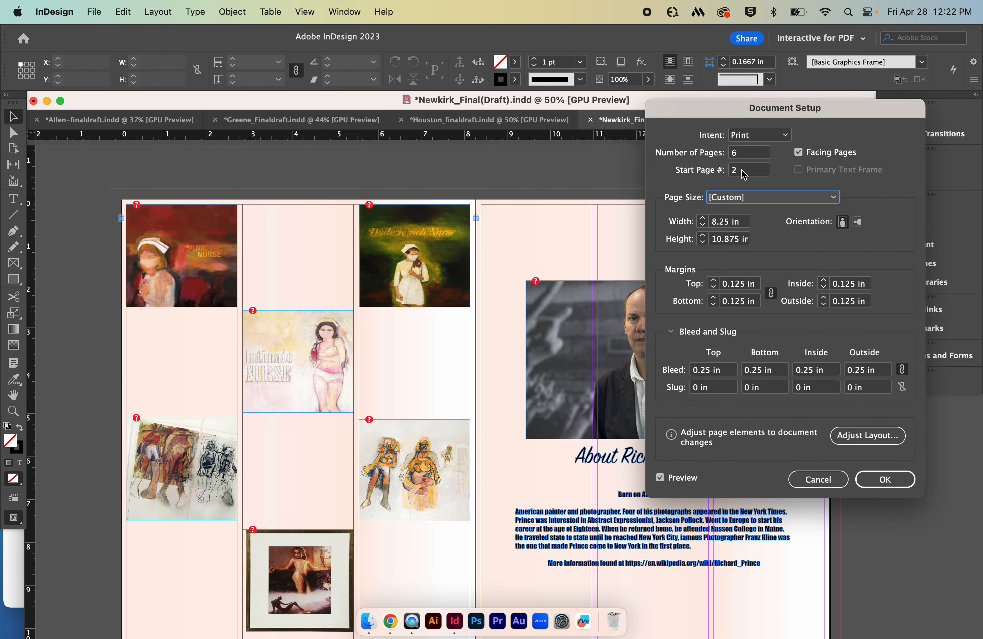
{"action": "left_click", "coordinate": [882, 479]}
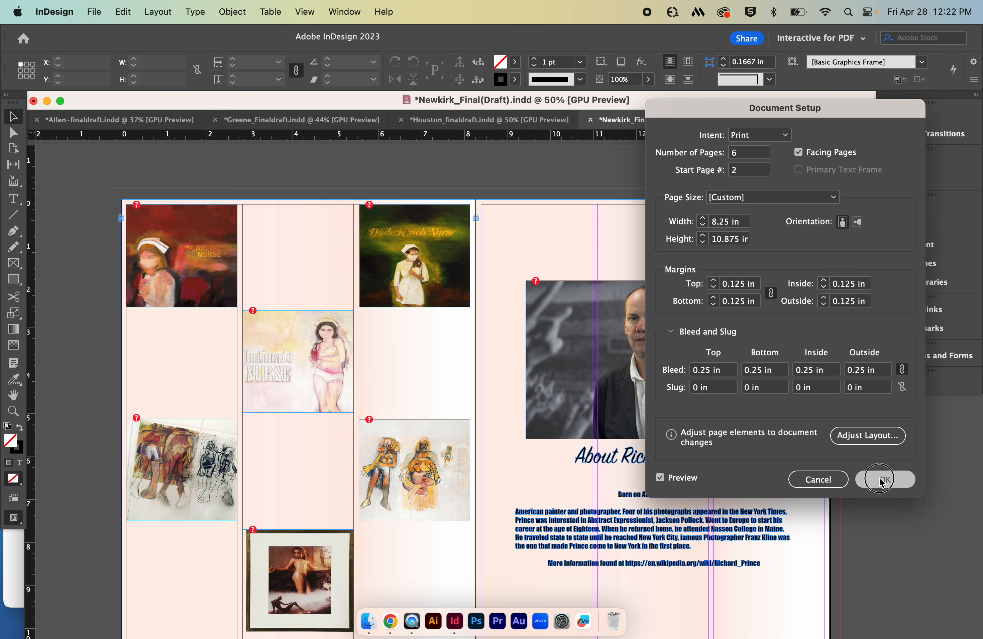
Examine the cover image, title placement and opening article page on the first Juxtapoz Magazine spread
{"action": "scroll", "coordinate": [774, 355], "scroll_direction": "up", "scroll_amount": 20}
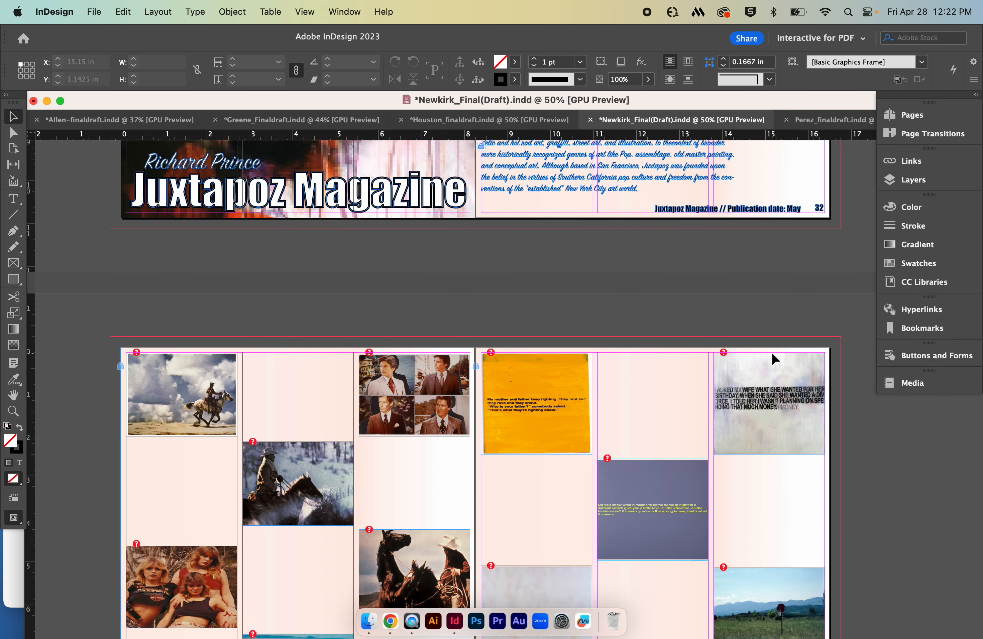
{"action": "scroll", "coordinate": [774, 358], "scroll_direction": "up", "scroll_amount": 1}
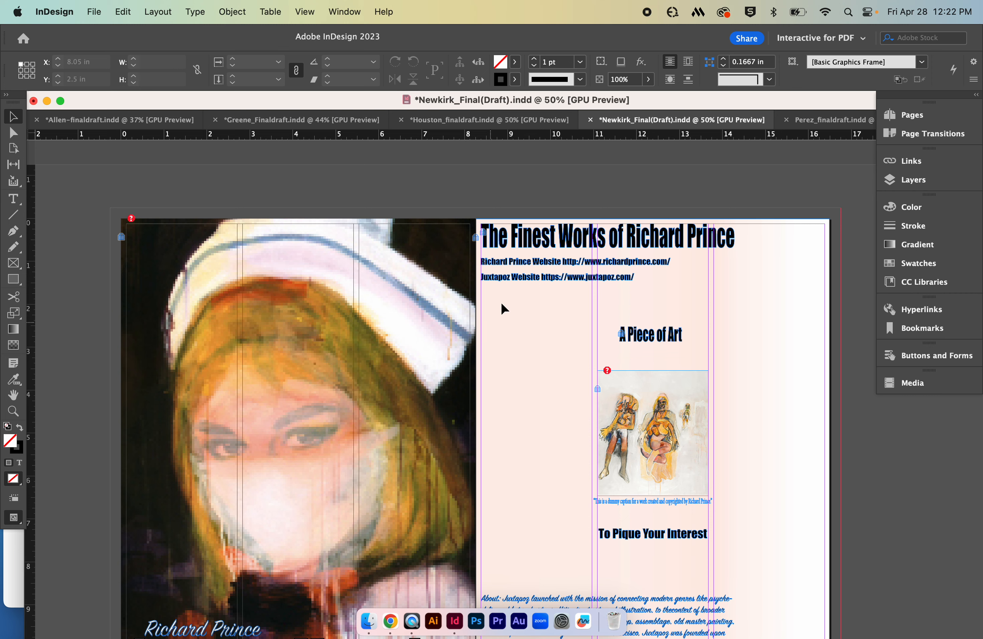
{"action": "scroll", "coordinate": [289, 364], "scroll_direction": "down", "scroll_amount": 7}
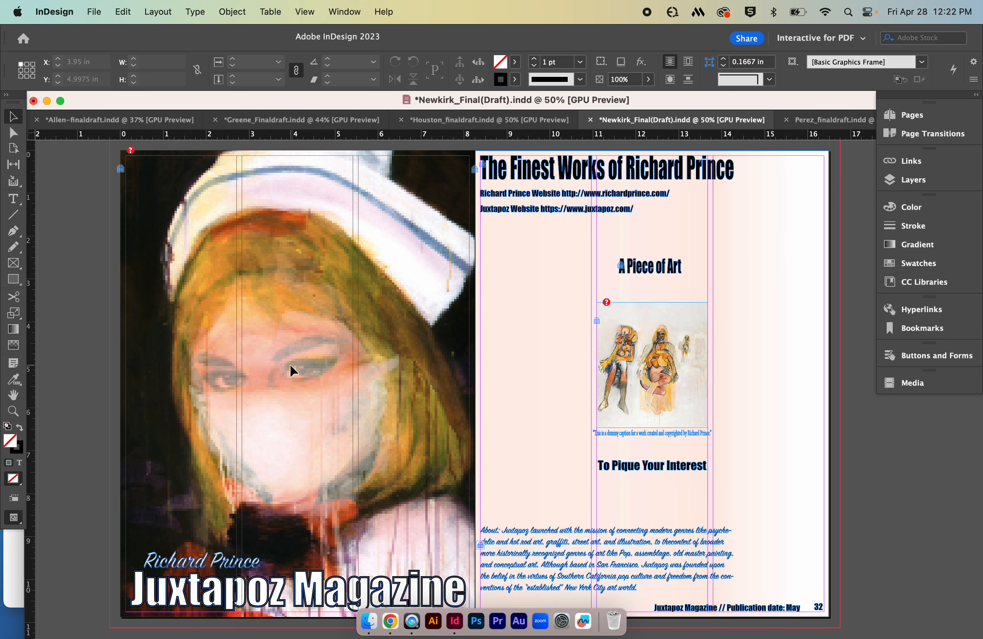
{"action": "key", "text": "super+minus"}
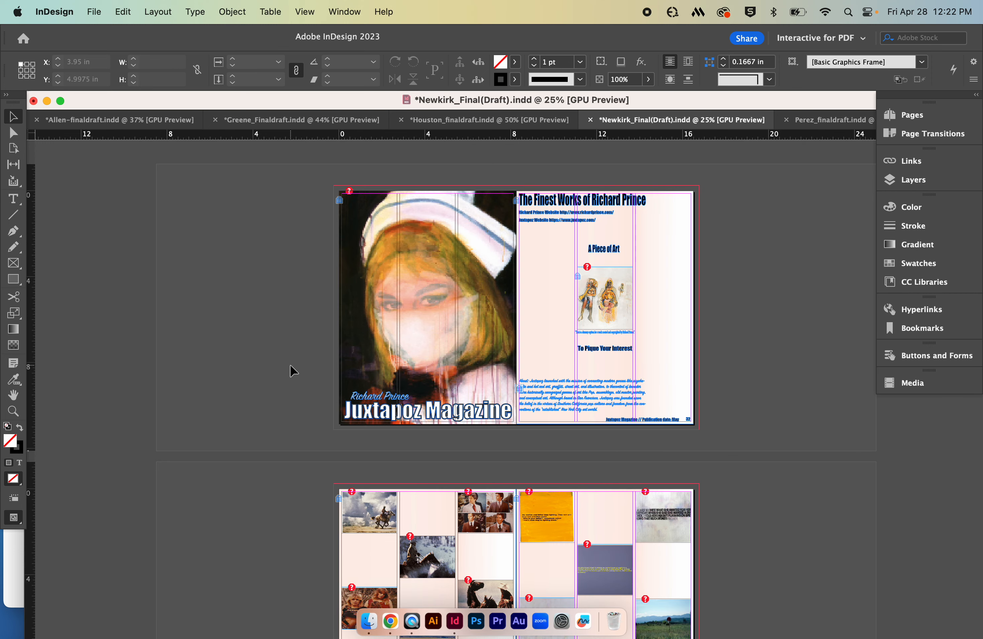
{"action": "key", "text": "super+equal"}
{"action": "scroll", "coordinate": [416, 217], "scroll_direction": "up", "scroll_amount": 8}
{"action": "scroll", "coordinate": [417, 218], "scroll_direction": "right", "scroll_amount": 3}
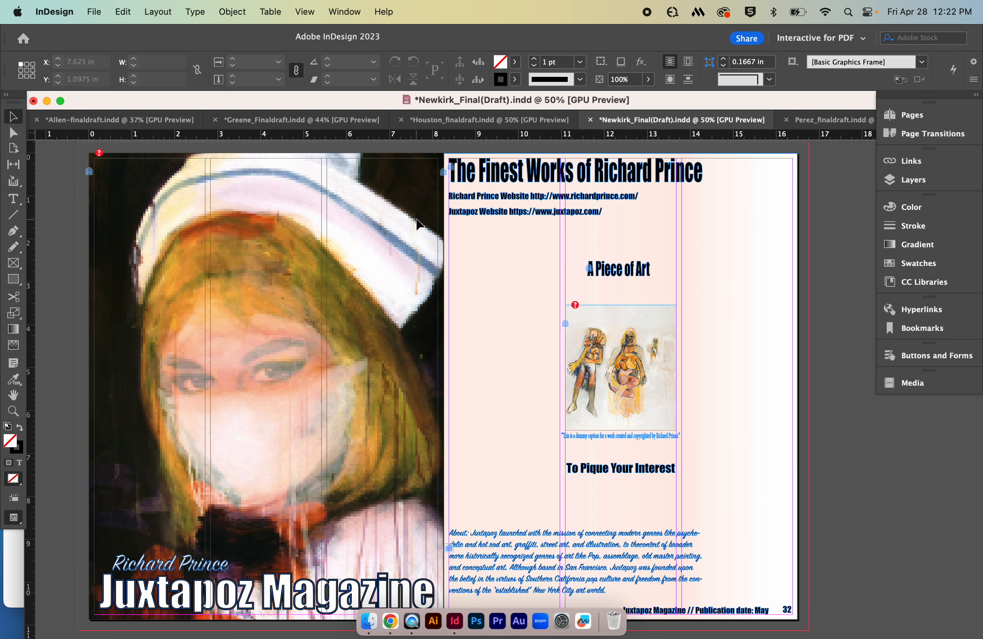
{"action": "scroll", "coordinate": [416, 220], "scroll_direction": "down", "scroll_amount": 1}
{"action": "scroll", "coordinate": [416, 220], "scroll_direction": "left", "scroll_amount": 1}
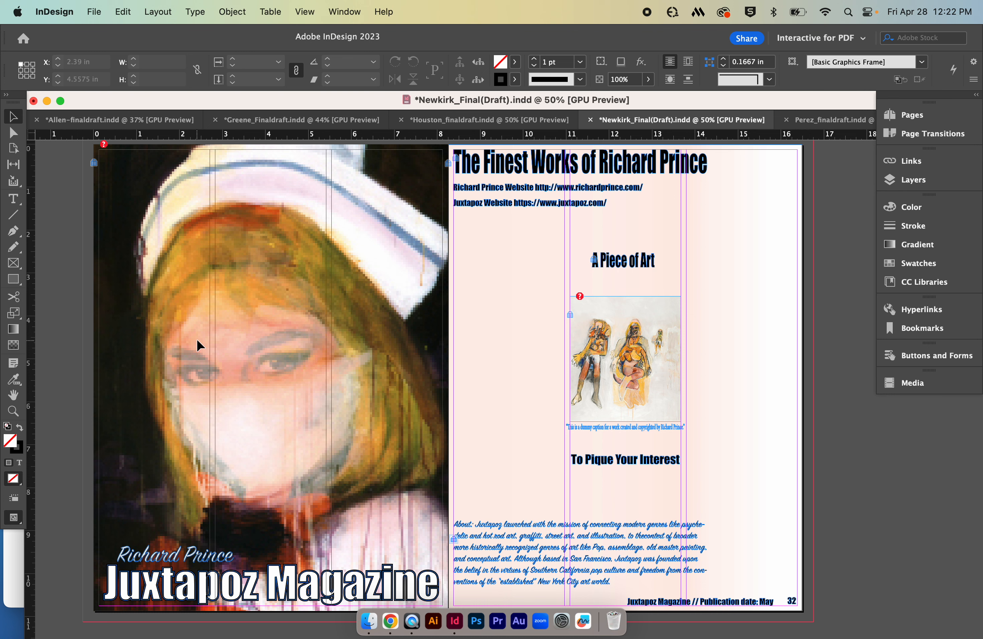
{"action": "scroll", "coordinate": [248, 489], "scroll_direction": "down", "scroll_amount": 5}
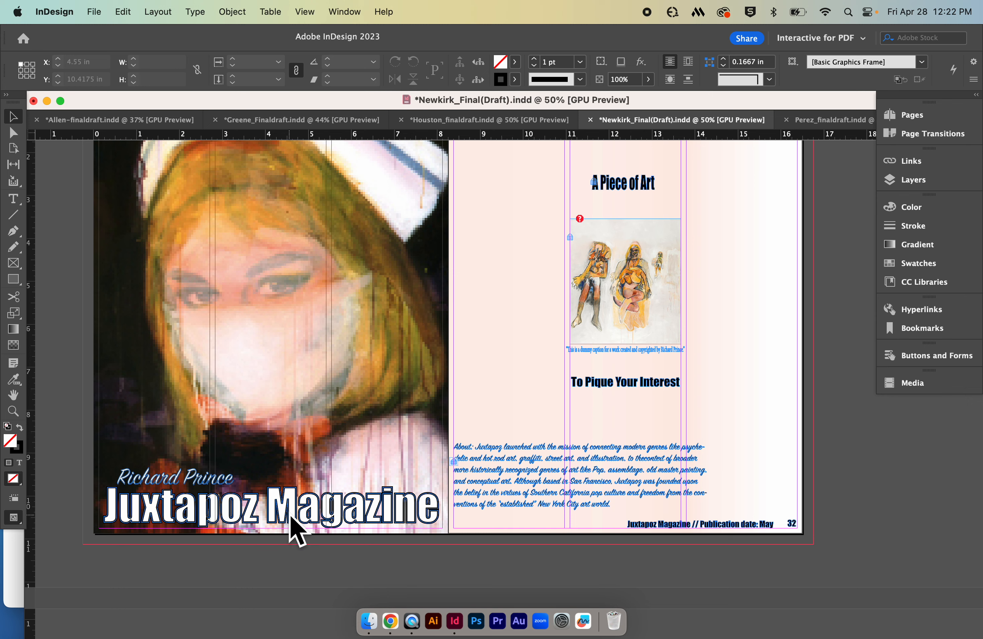
{"action": "scroll", "coordinate": [340, 394], "scroll_direction": "up", "scroll_amount": 5}
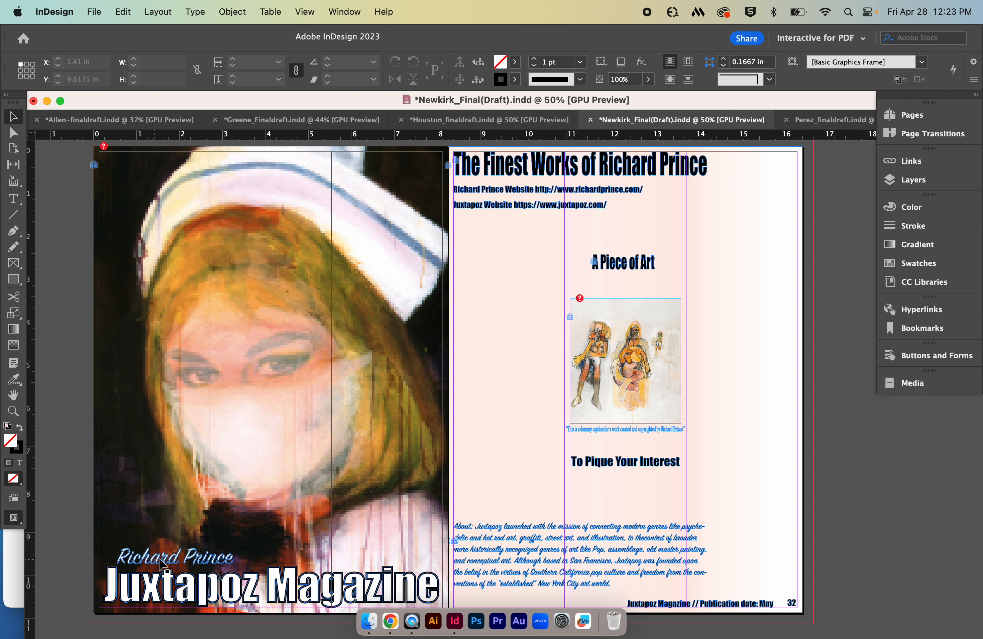
Move the Richard Prince line to the cover's lower-right margin at about X 5.22, Y 10.13 in, and place the Juxtapoz Magazine title directly above it
{"action": "left_click_drag", "start_coordinate": [210, 578], "coordinate": [213, 481]}
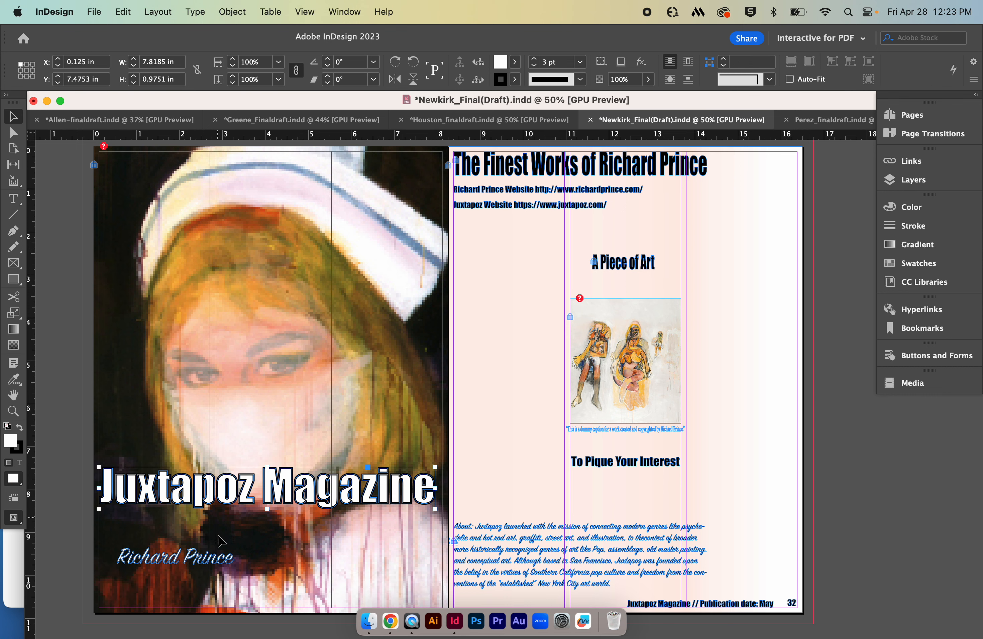
{"action": "left_click_drag", "start_coordinate": [213, 558], "coordinate": [425, 597]}
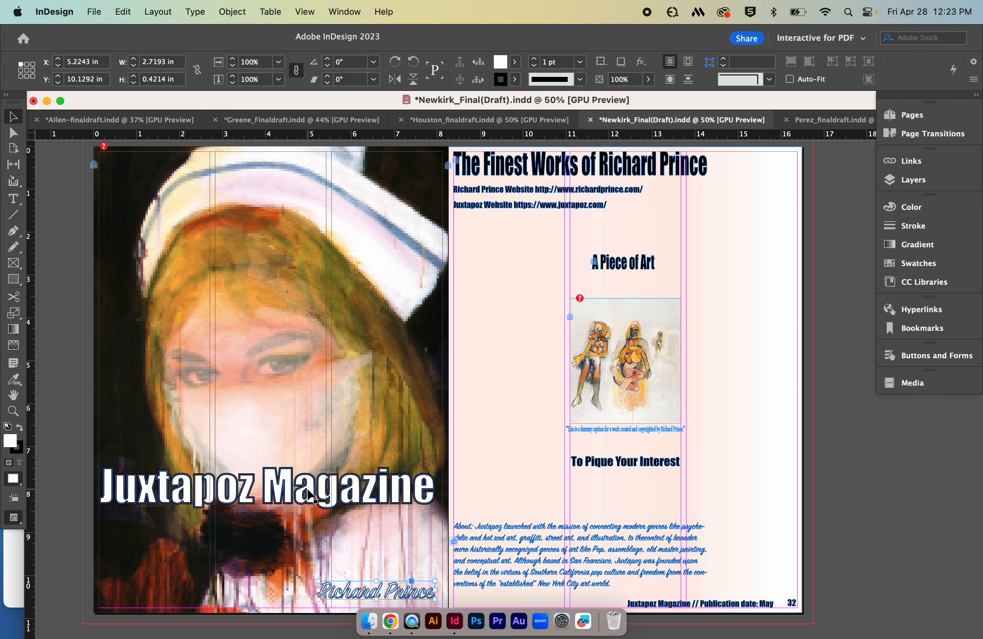
{"action": "left_click_drag", "start_coordinate": [313, 496], "coordinate": [368, 569]}
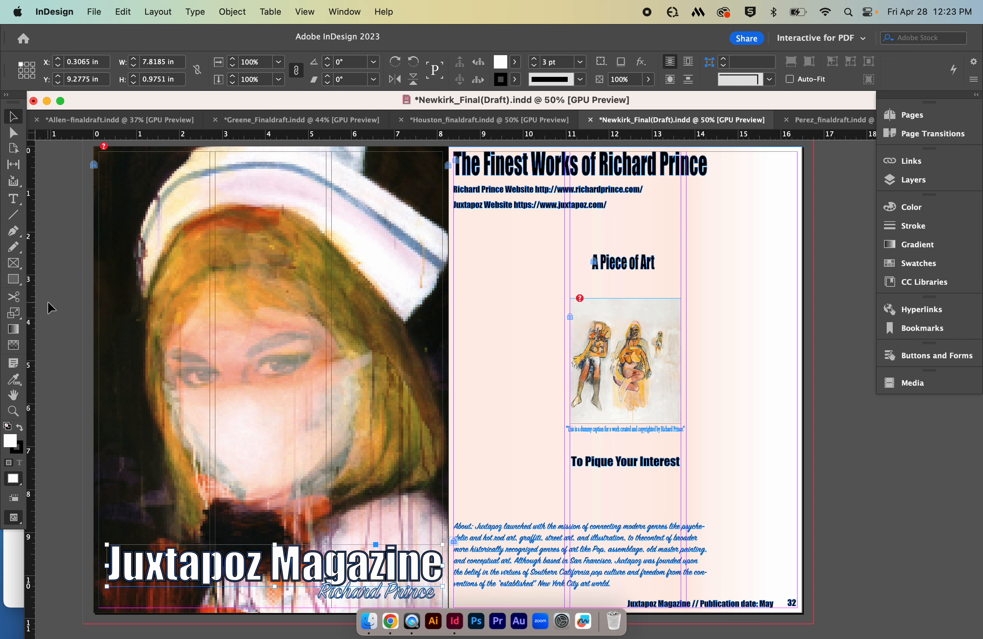
Examine the cover spread, the photo spread on pages 33 and 34, and the artwork and biography spread on pages 35 and 36
{"action": "left_click", "coordinate": [819, 206]}
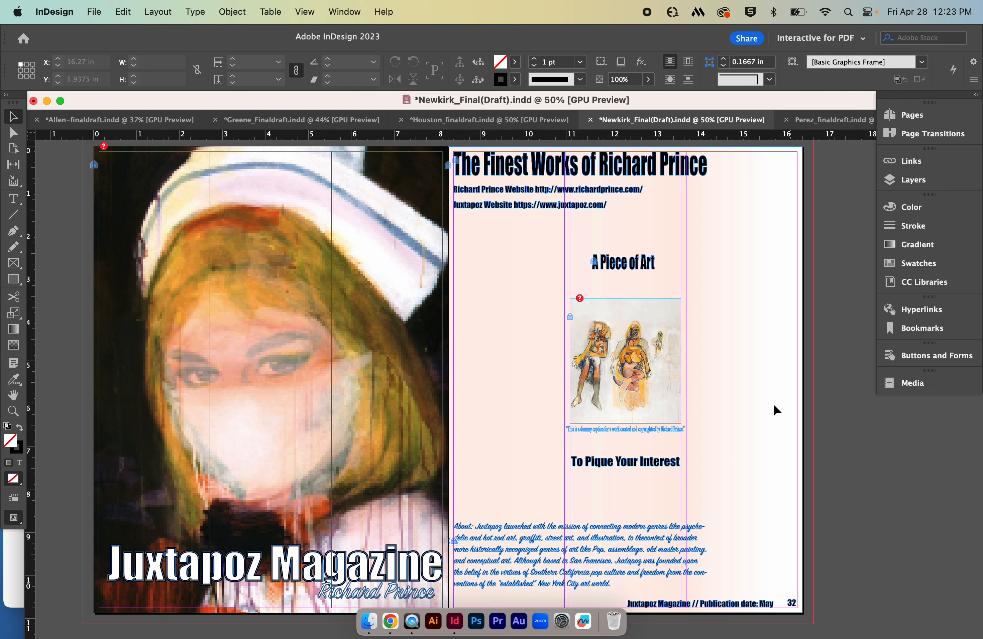
{"action": "scroll", "coordinate": [777, 399], "scroll_direction": "right", "scroll_amount": 1}
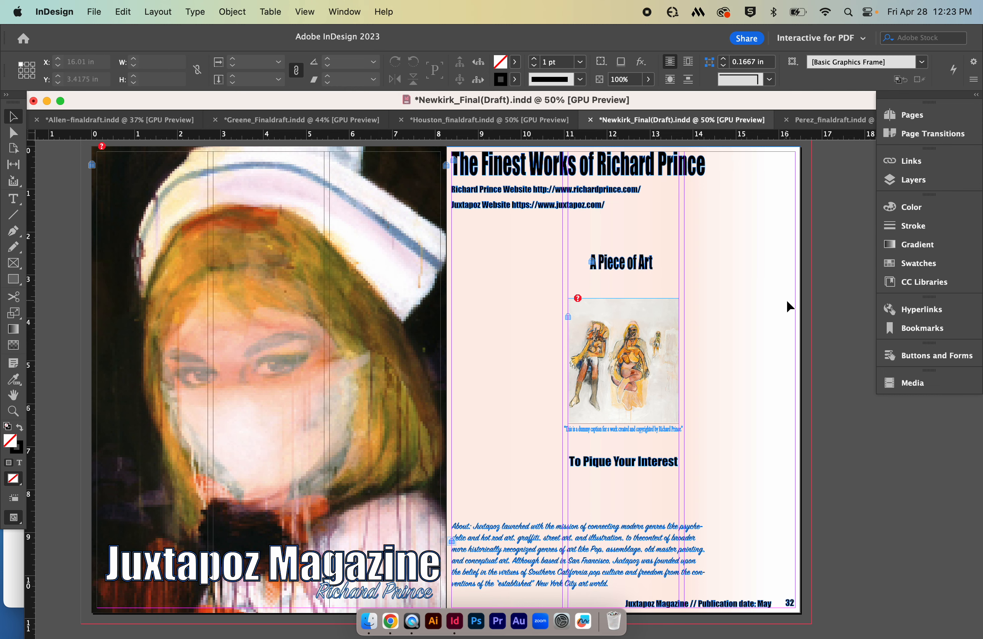
{"action": "scroll", "coordinate": [826, 375], "scroll_direction": "down", "scroll_amount": 2}
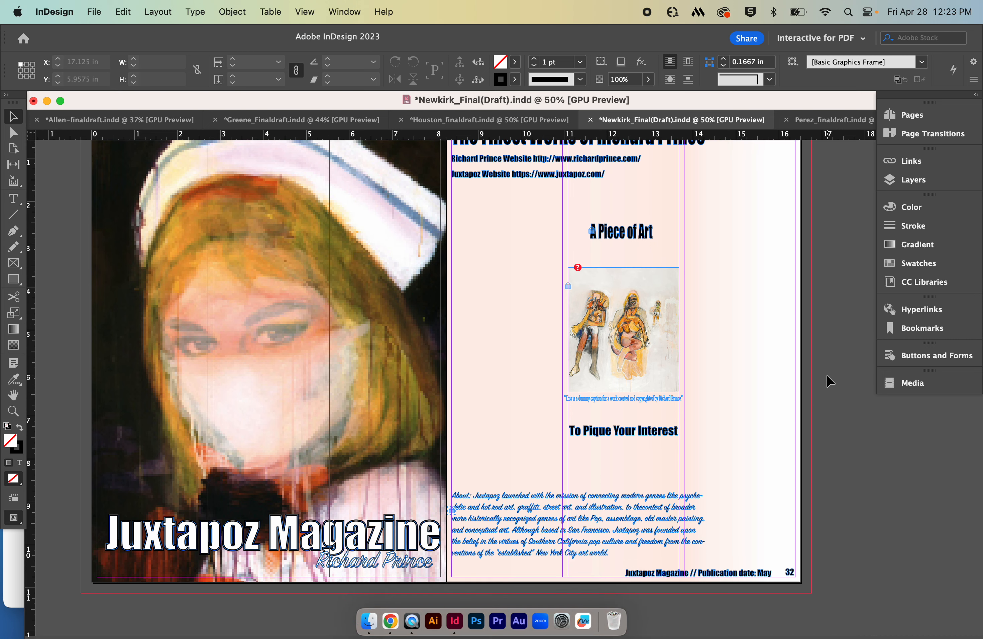
{"action": "scroll", "coordinate": [827, 374], "scroll_direction": "up", "scroll_amount": 3}
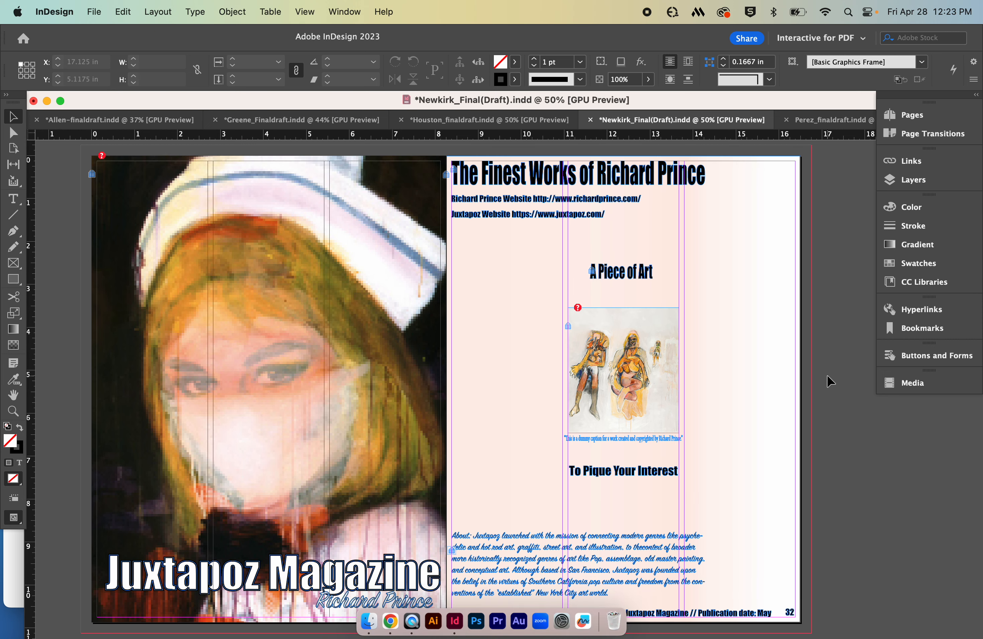
{"action": "scroll", "coordinate": [826, 375], "scroll_direction": "down", "scroll_amount": 1}
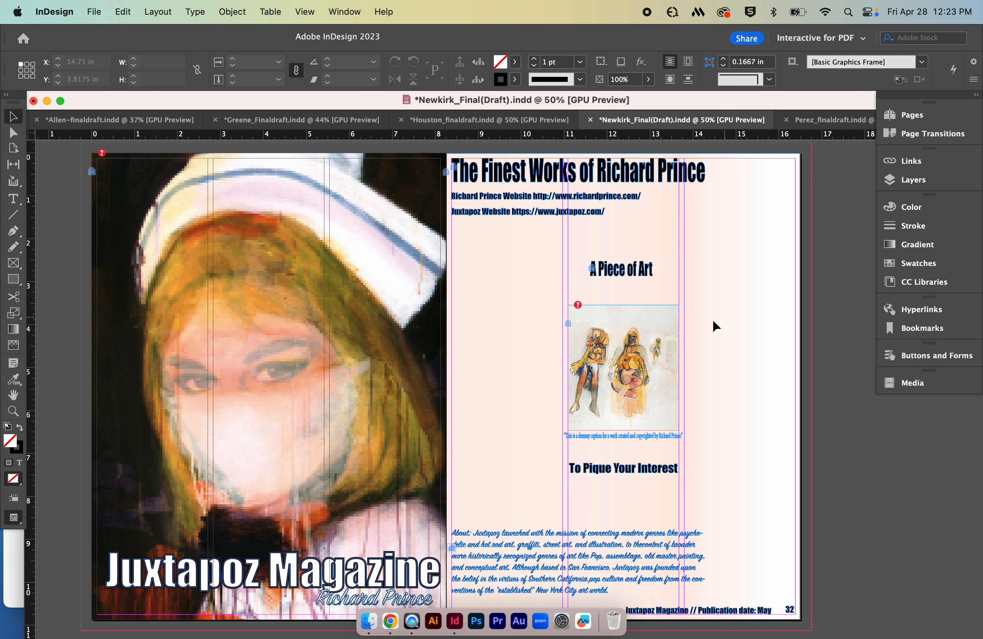
{"action": "scroll", "coordinate": [705, 360], "scroll_direction": "down", "scroll_amount": 15}
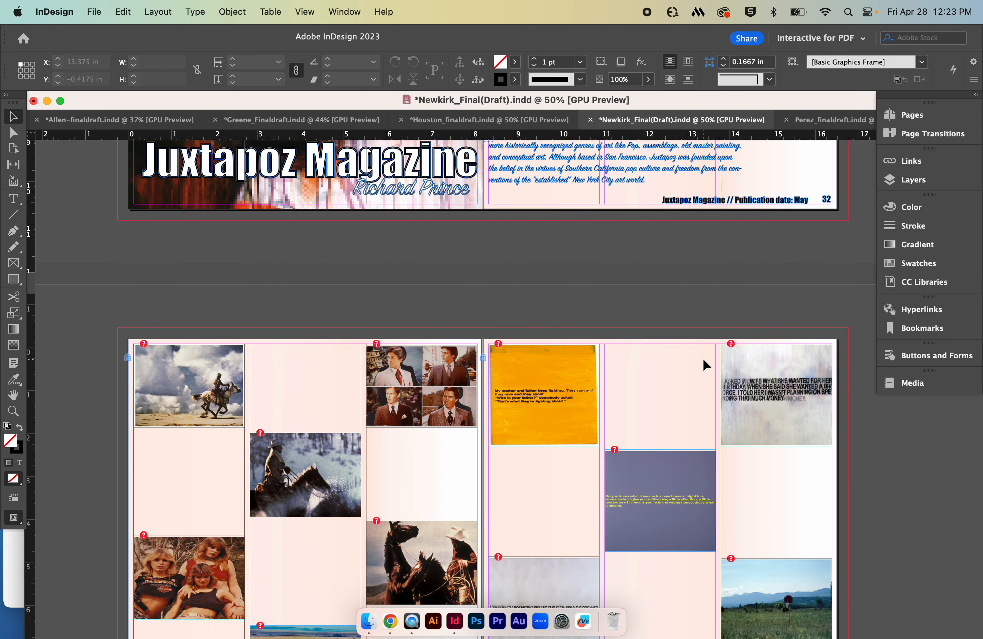
{"action": "scroll", "coordinate": [703, 360], "scroll_direction": "down", "scroll_amount": 2}
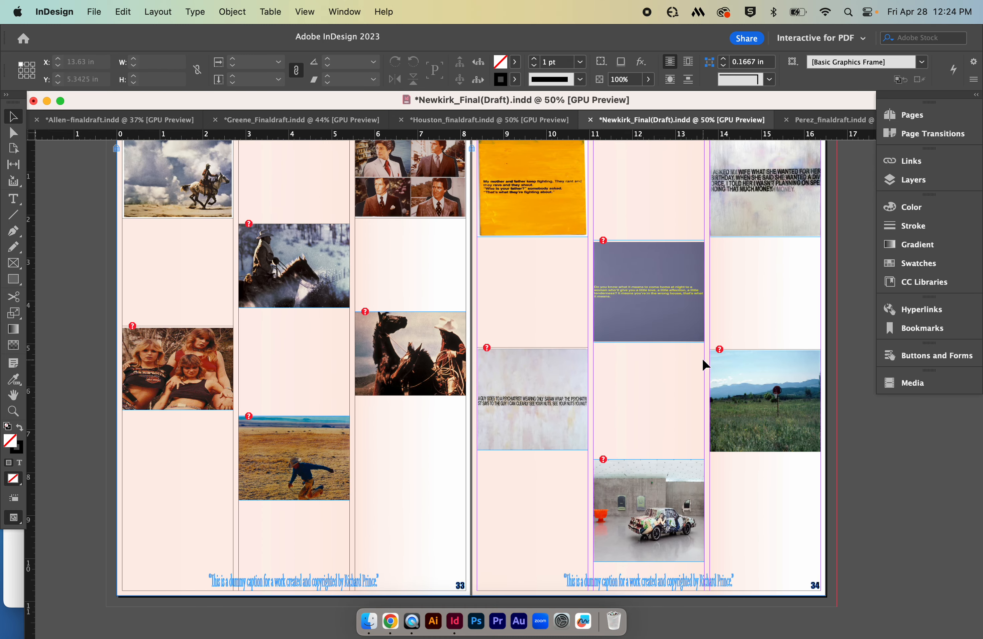
{"action": "scroll", "coordinate": [703, 359], "scroll_direction": "up", "scroll_amount": 3}
{"action": "scroll", "coordinate": [703, 359], "scroll_direction": "down", "scroll_amount": 3}
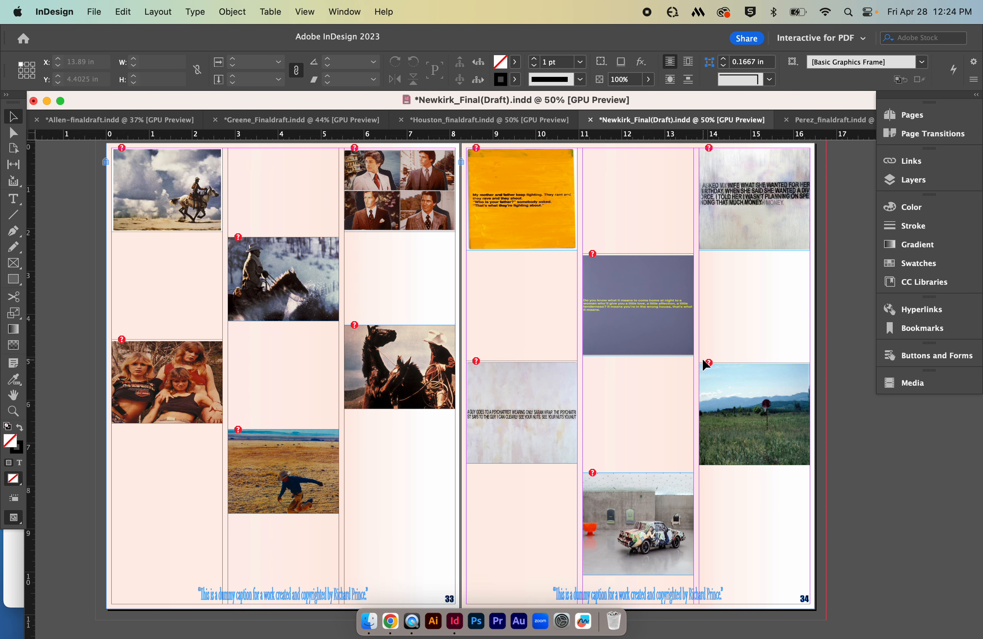
{"action": "scroll", "coordinate": [703, 361], "scroll_direction": "down", "scroll_amount": 12}
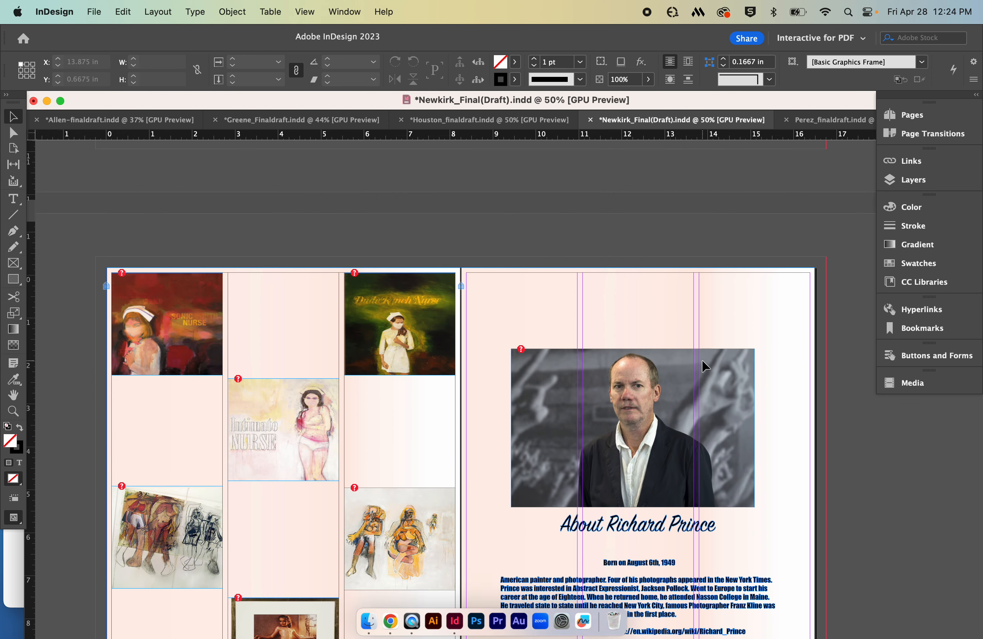
{"action": "scroll", "coordinate": [702, 360], "scroll_direction": "down", "scroll_amount": 6}
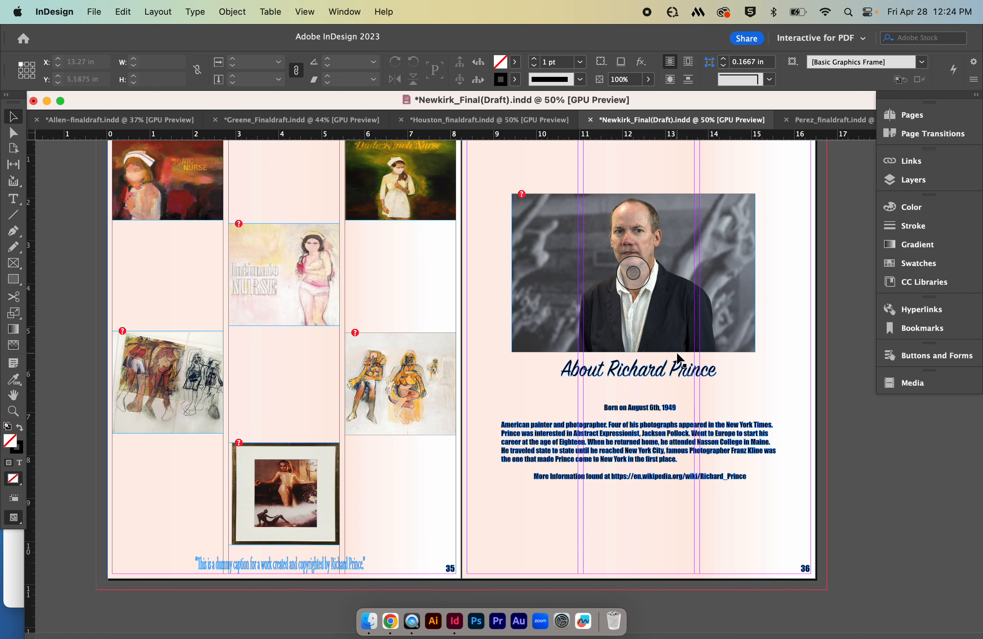
{"action": "scroll", "coordinate": [209, 498], "scroll_direction": "up", "scroll_amount": 1}
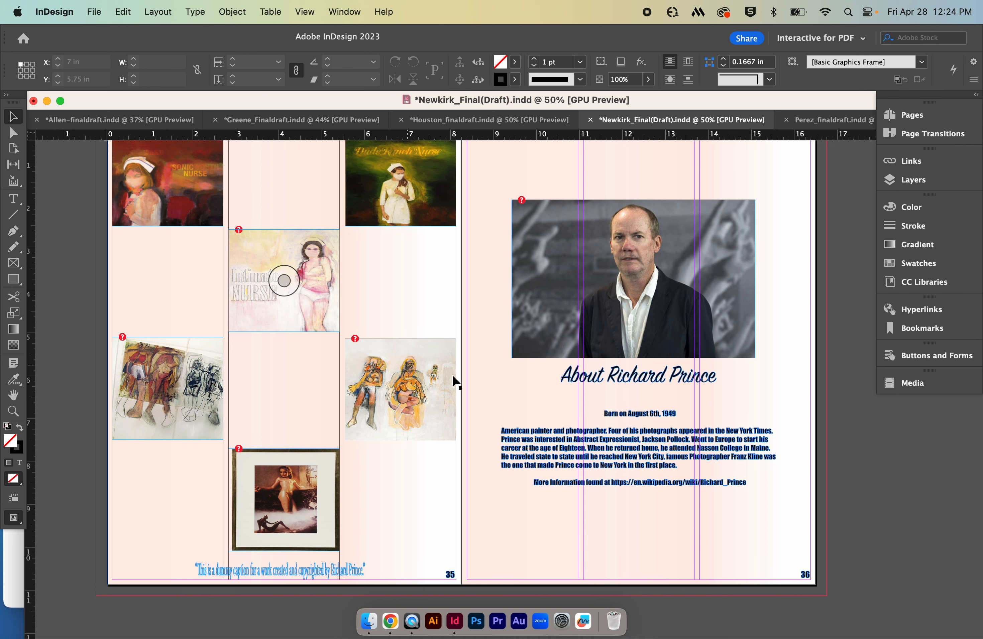
On page 33, lower the running man photo to about X 2.77, Y 8.33 in and the two-horses photo to about Y 4.97 in
{"action": "scroll", "coordinate": [483, 380], "scroll_direction": "up", "scroll_amount": 10}
{"action": "scroll", "coordinate": [482, 379], "scroll_direction": "up", "scroll_amount": 5}
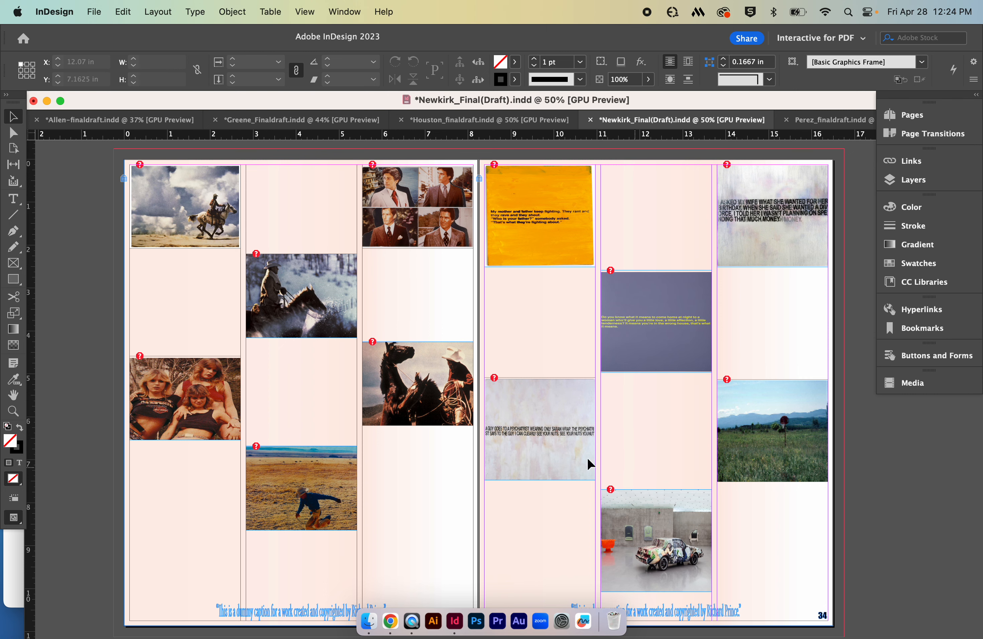
{"action": "scroll", "coordinate": [316, 506], "scroll_direction": "down", "scroll_amount": 1}
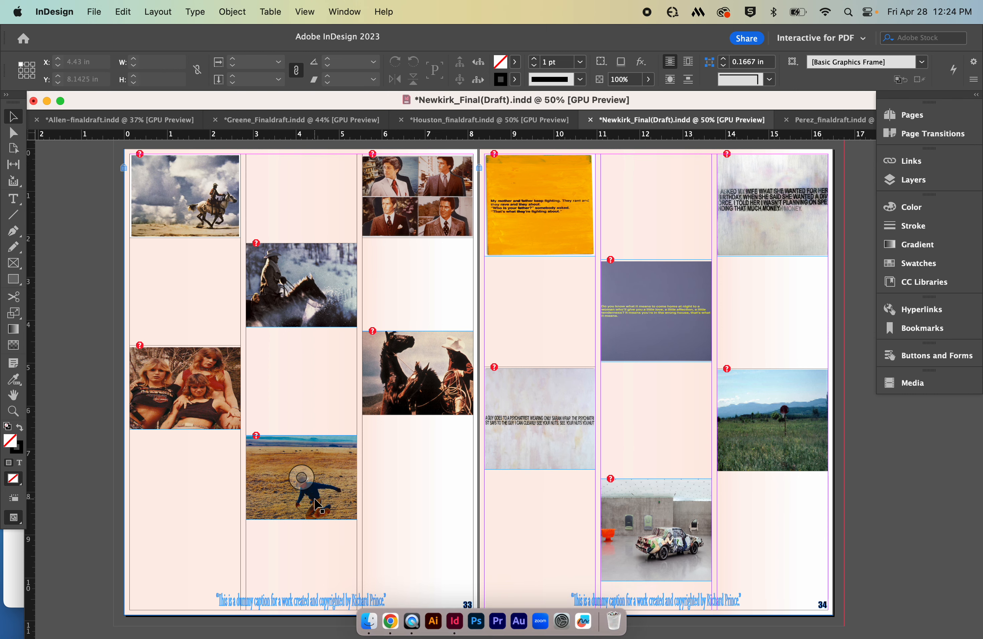
{"action": "left_click_drag", "start_coordinate": [314, 498], "coordinate": [334, 553]}
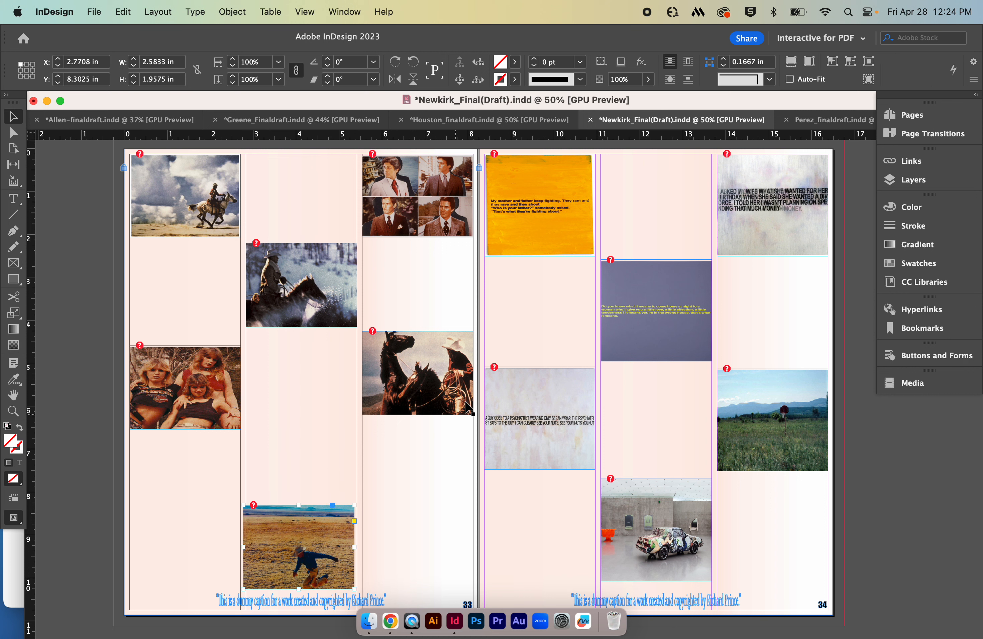
{"action": "left_click_drag", "start_coordinate": [467, 411], "coordinate": [467, 442]}
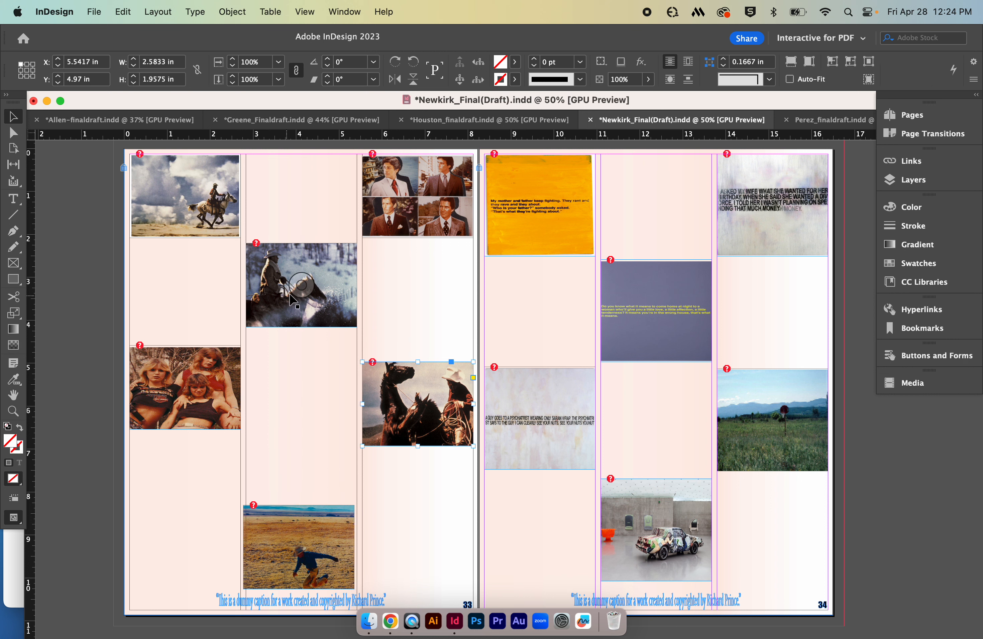
Delete the group portrait photo from the first column of page 33
{"action": "left_click", "coordinate": [209, 386]}
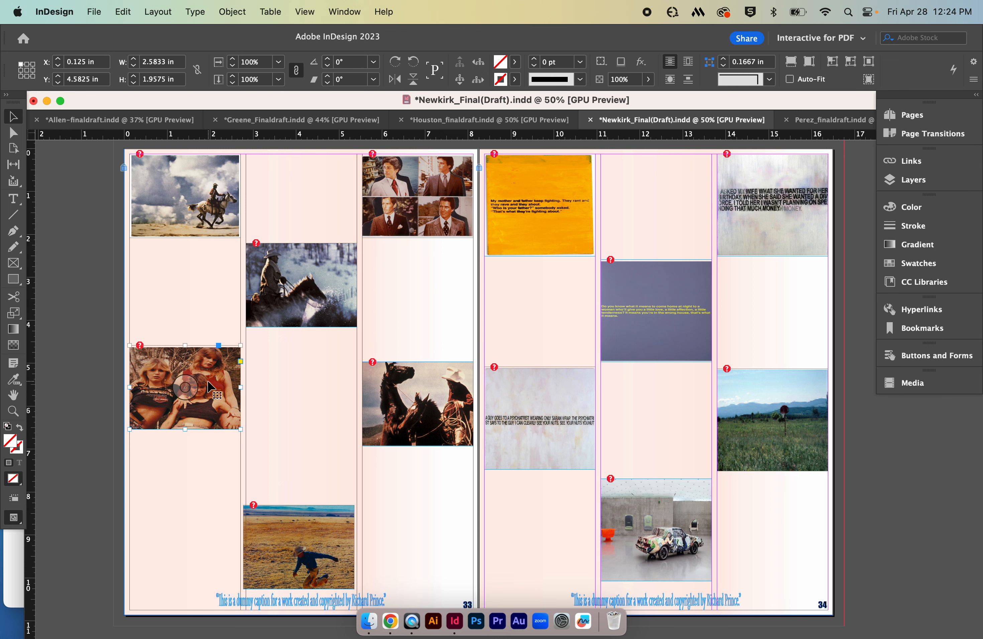
{"action": "key", "text": "backslash"}
{"action": "key", "text": "Delete"}
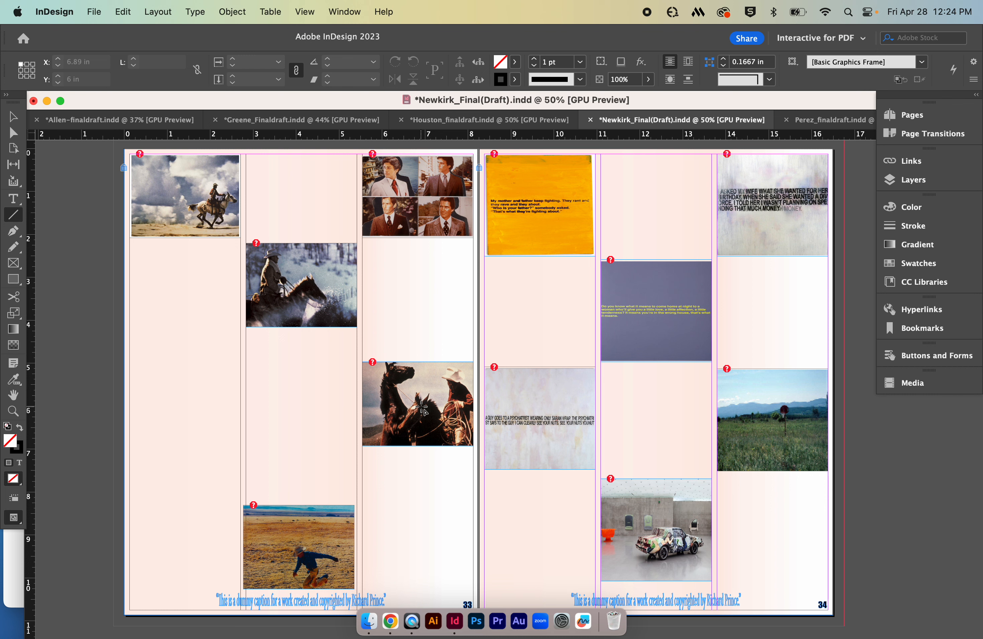
Lower the two-horses photo in the third column of page 33 to about Y 5.51 in
{"action": "mouse_move", "coordinate": [422, 410]}
{"action": "left_mouse_down"}
{"action": "mouse_move", "coordinate": [420, 431]}
{"action": "mouse_move", "coordinate": [451, 417]}
{"action": "mouse_move", "coordinate": [451, 426]}
{"action": "left_mouse_up"}
{"action": "key", "text": "Delete"}
{"action": "key", "text": "v"}
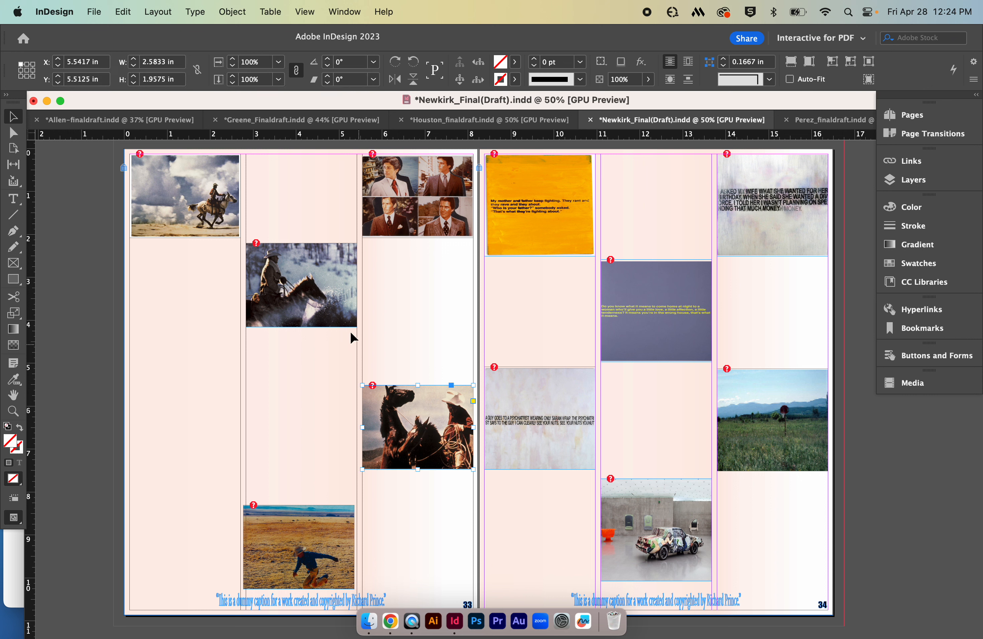
Move the running man photo with its frame into the first column of page 33, at about X 0.125, Y 8.30 in
{"action": "left_click_drag", "start_coordinate": [299, 538], "coordinate": [186, 531]}
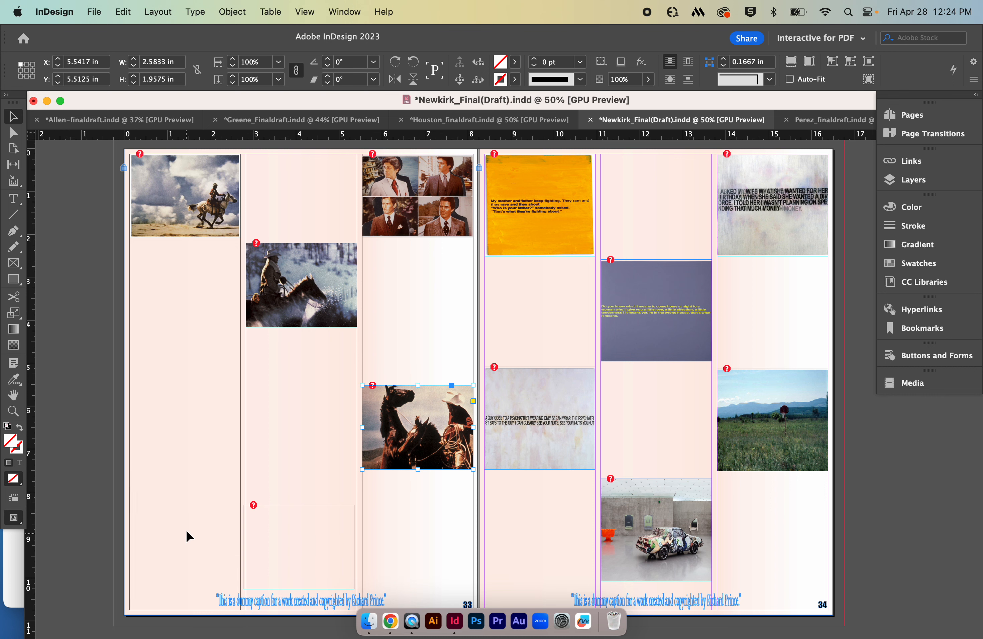
{"action": "key", "text": "cmd+z"}
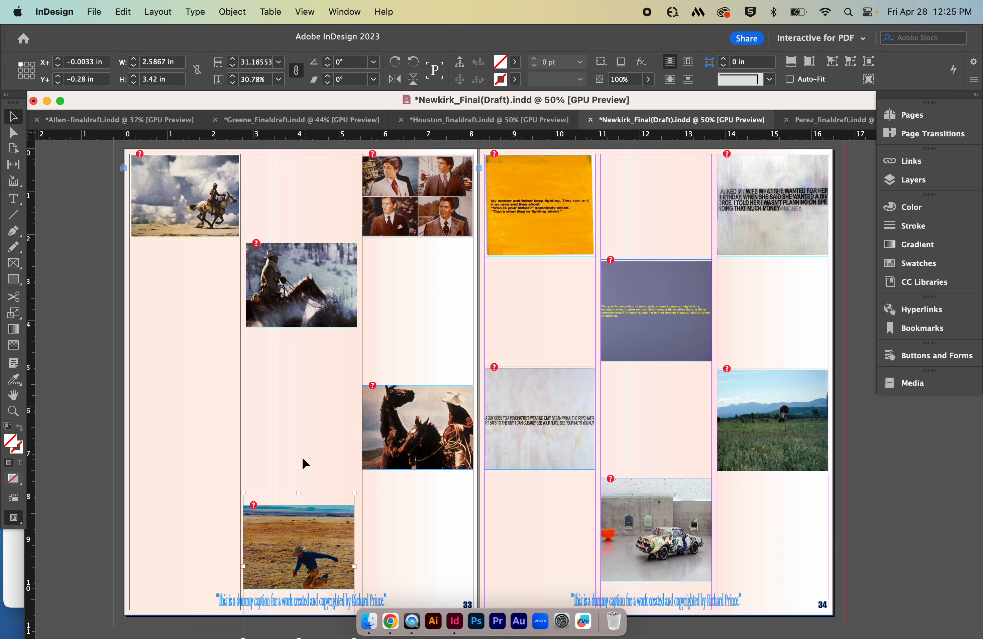
{"action": "left_click_drag", "start_coordinate": [304, 527], "coordinate": [194, 531]}
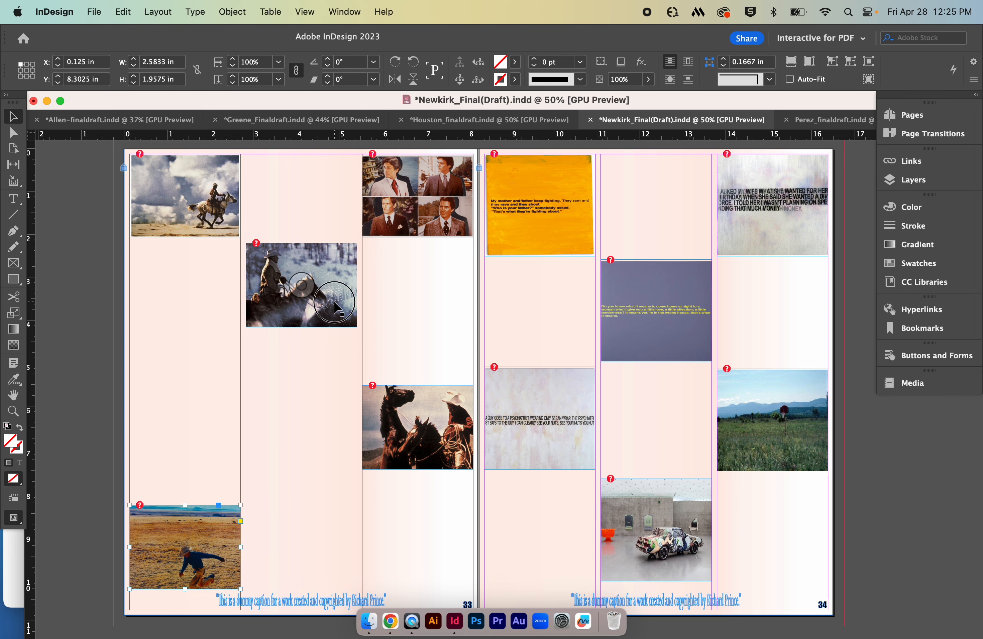
Move the two-horses photo to the foot of page 33's third column and the snowy rider photo to about X 2.83, Y 3.99 in
{"action": "left_click_drag", "start_coordinate": [334, 307], "coordinate": [334, 347]}
{"action": "left_click", "coordinate": [445, 440]}
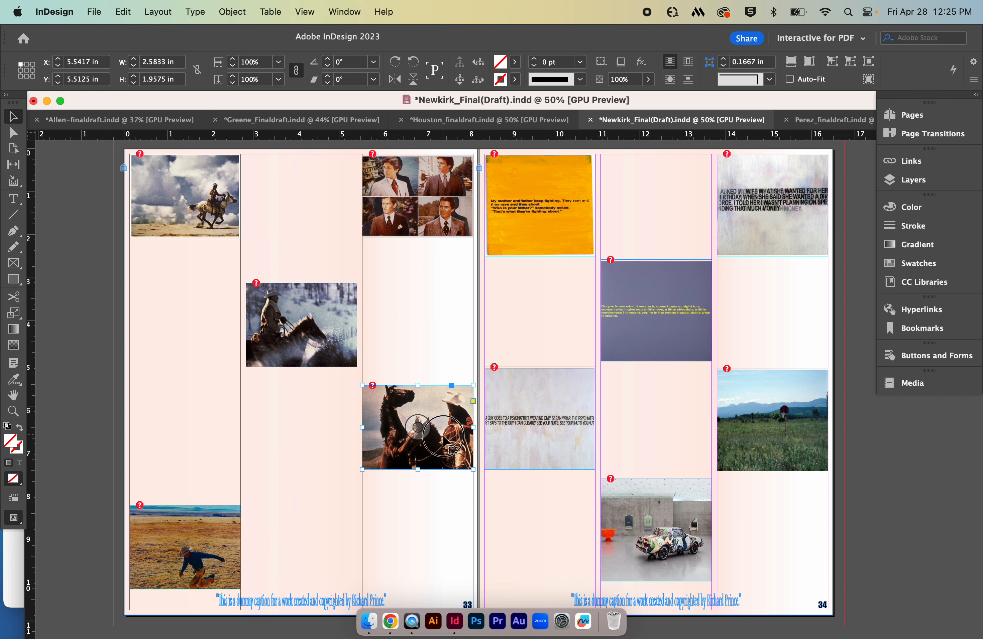
{"action": "left_click_drag", "start_coordinate": [444, 440], "coordinate": [432, 550]}
{"action": "left_click_drag", "start_coordinate": [311, 338], "coordinate": [307, 350]}
{"action": "mouse_move", "coordinate": [348, 368]}
{"action": "left_mouse_down"}
{"action": "mouse_move", "coordinate": [323, 305]}
{"action": "mouse_move", "coordinate": [335, 379]}
{"action": "left_mouse_up"}
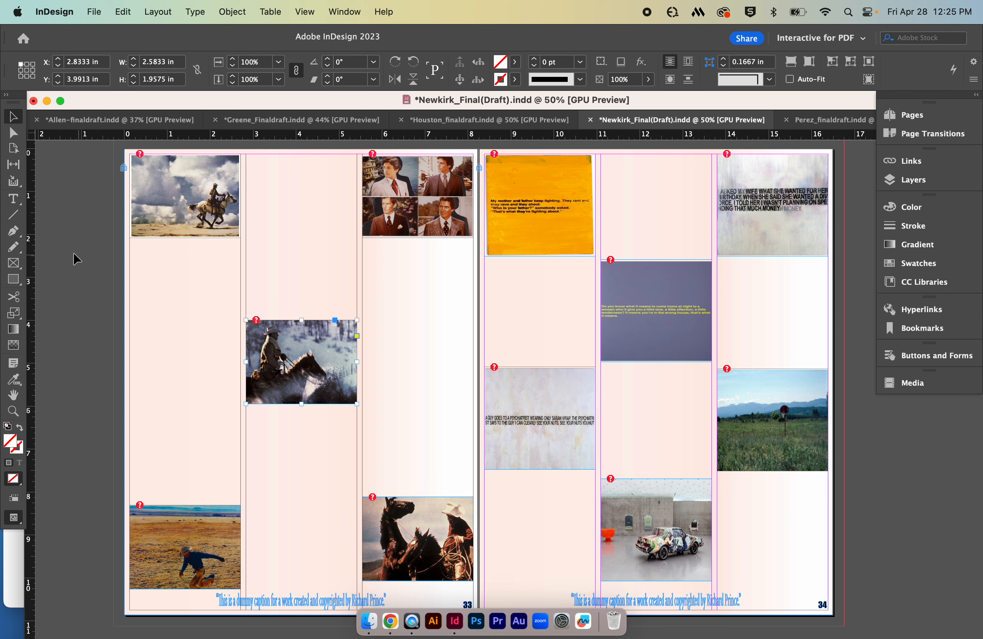
{"action": "left_click", "coordinate": [66, 243]}
Review photo spacing and page balance on the rearranged photo spread, the artwork and biography spread, and the cover spread
{"action": "scroll", "coordinate": [94, 257], "scroll_direction": "up", "scroll_amount": 2}
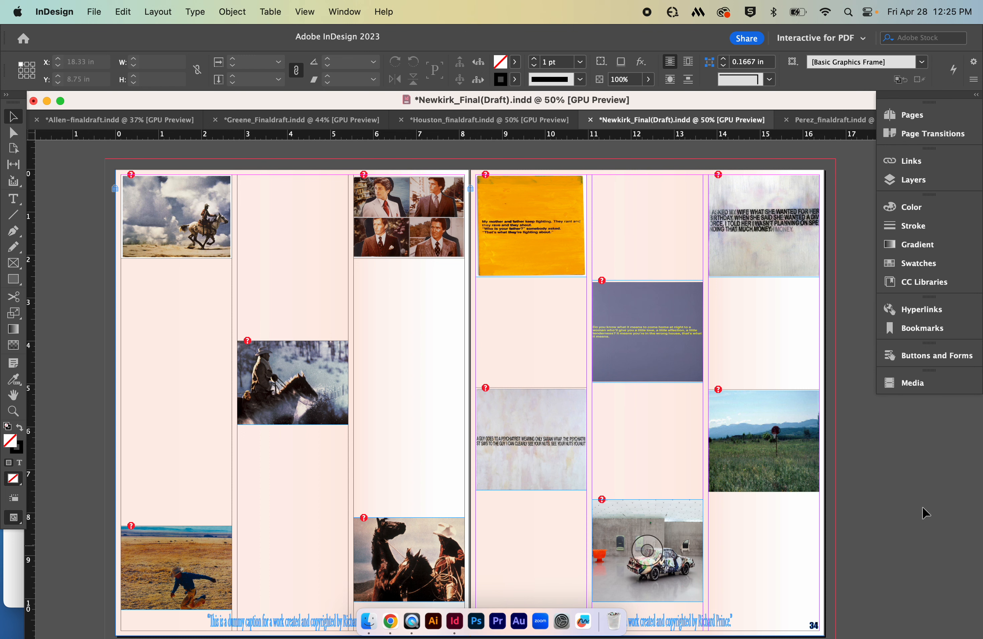
{"action": "scroll", "coordinate": [664, 345], "scroll_direction": "right", "scroll_amount": 3}
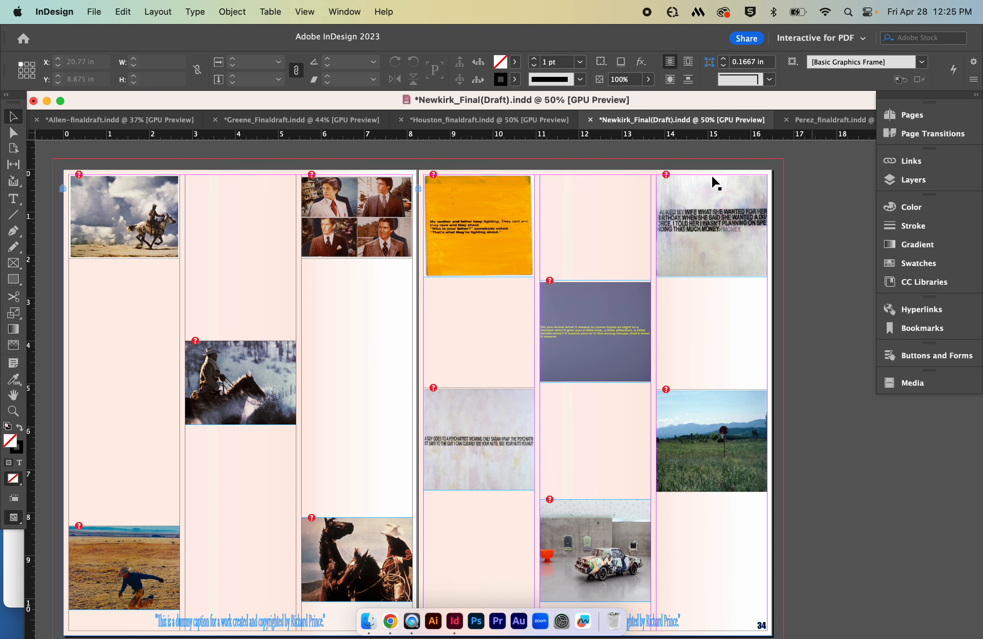
{"action": "scroll", "coordinate": [603, 384], "scroll_direction": "down", "scroll_amount": 15}
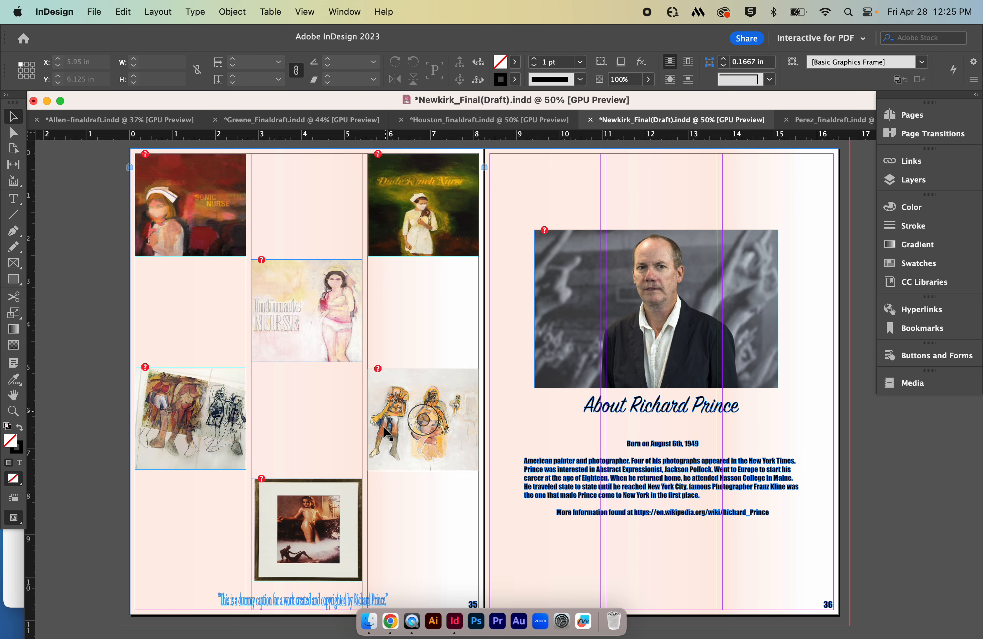
{"action": "scroll", "coordinate": [558, 530], "scroll_direction": "up", "scroll_amount": 20}
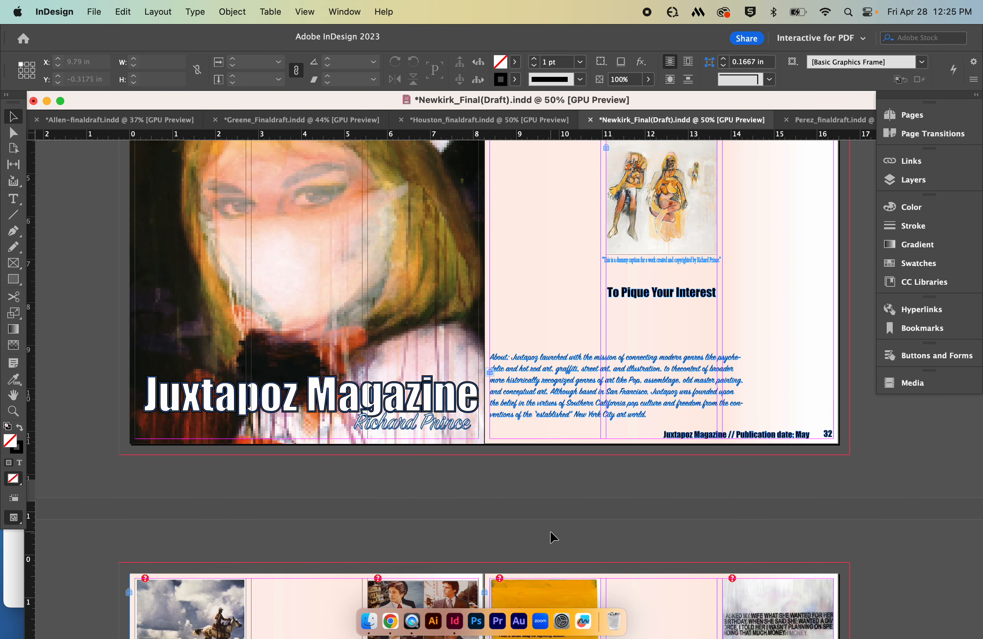
{"action": "scroll", "coordinate": [550, 532], "scroll_direction": "up", "scroll_amount": 5}
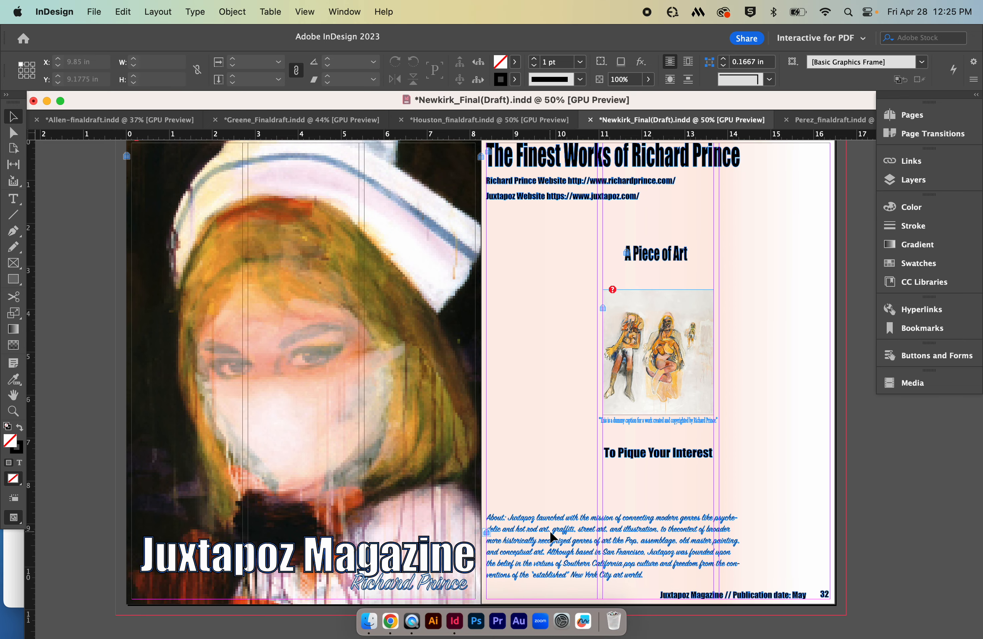
{"action": "scroll", "coordinate": [550, 531], "scroll_direction": "up", "scroll_amount": 2}
{"action": "scroll", "coordinate": [550, 531], "scroll_direction": "right", "scroll_amount": 2}
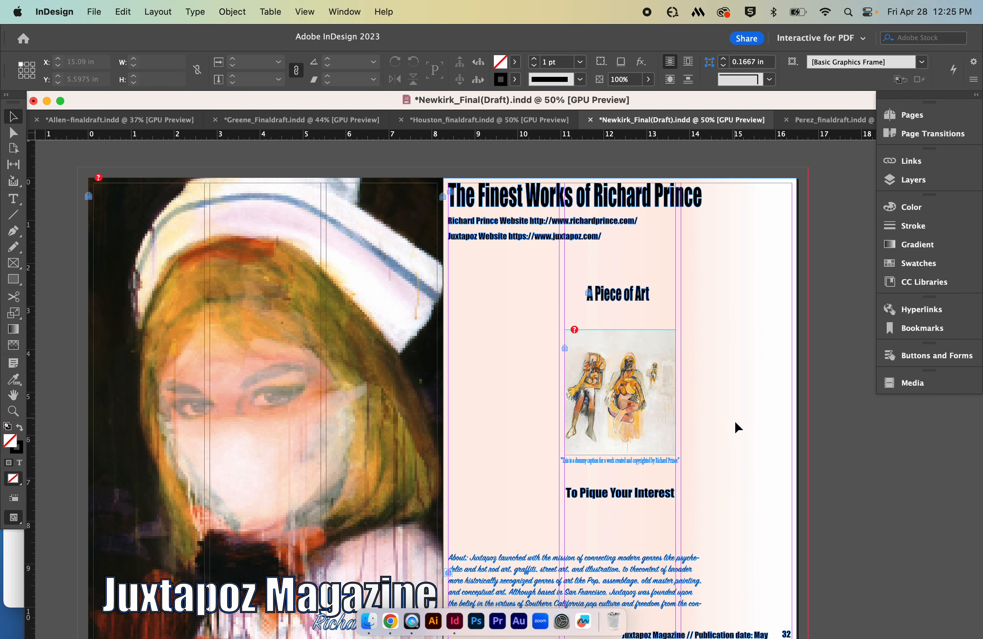
{"action": "scroll", "coordinate": [731, 454], "scroll_direction": "down", "scroll_amount": 1}
{"action": "scroll", "coordinate": [731, 364], "scroll_direction": "down", "scroll_amount": 1}
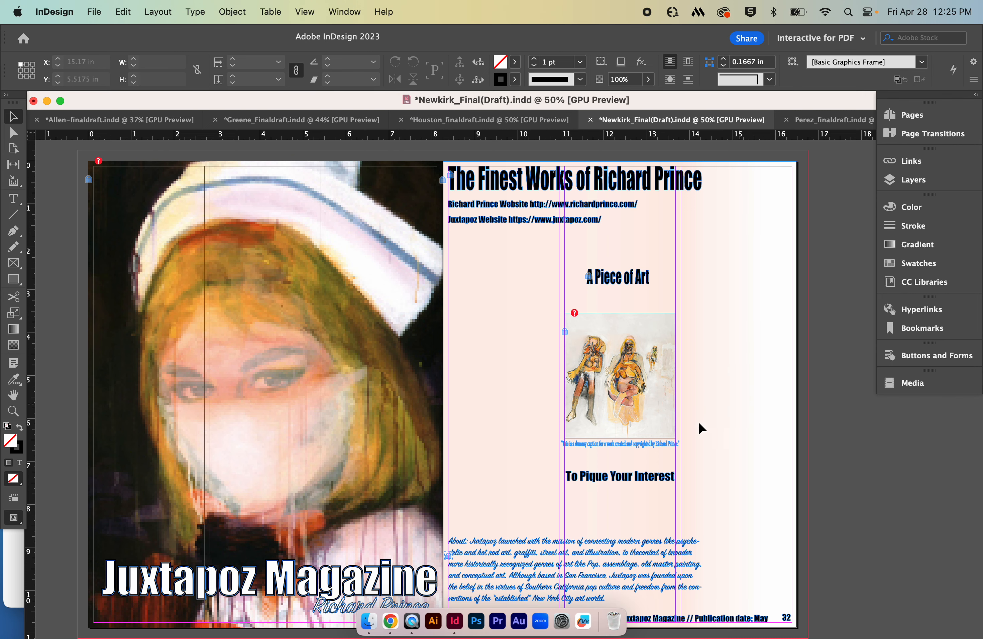
{"action": "scroll", "coordinate": [730, 421], "scroll_direction": "down", "scroll_amount": 3}
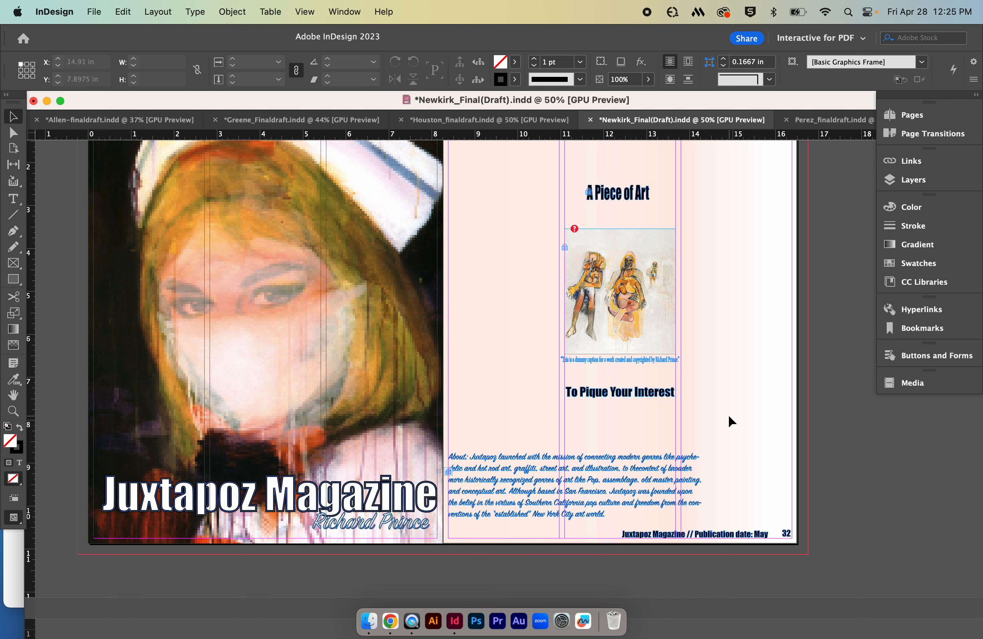
{"action": "scroll", "coordinate": [715, 413], "scroll_direction": "down", "scroll_amount": 6}
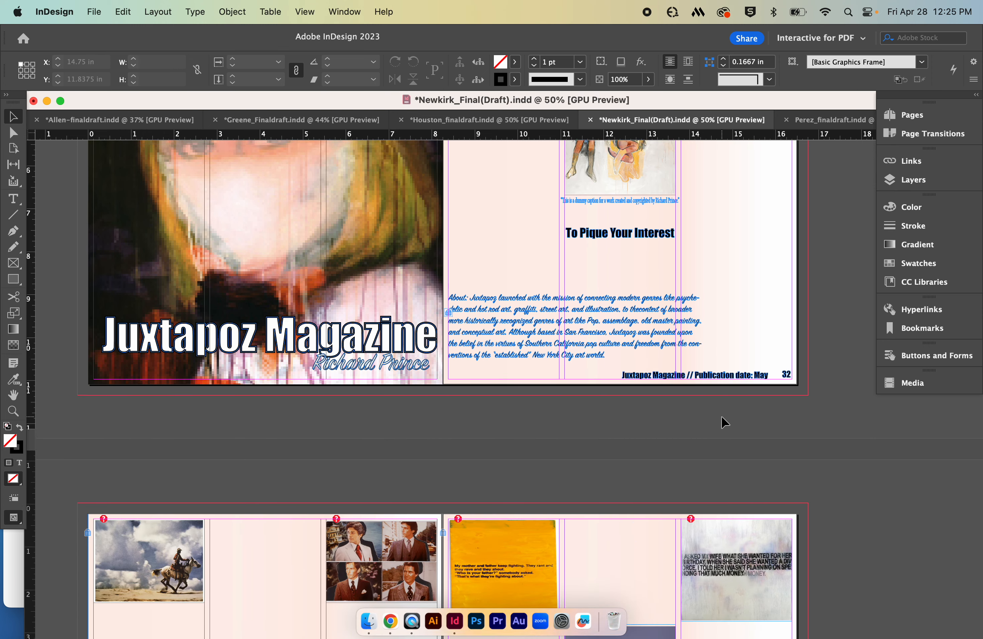
{"action": "scroll", "coordinate": [721, 415], "scroll_direction": "up", "scroll_amount": 8}
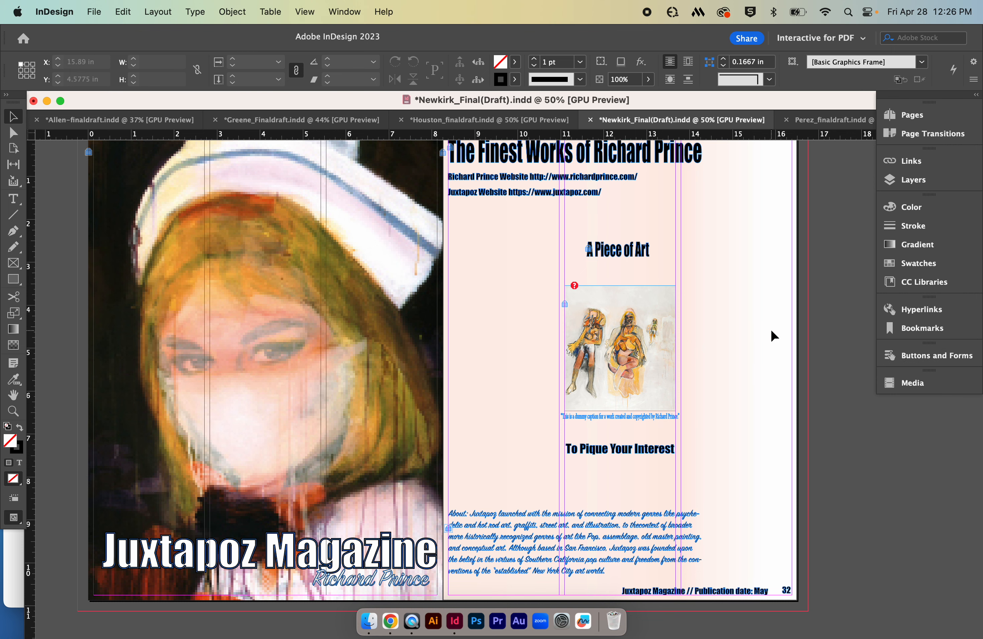
{"action": "scroll", "coordinate": [771, 328], "scroll_direction": "down", "scroll_amount": 20}
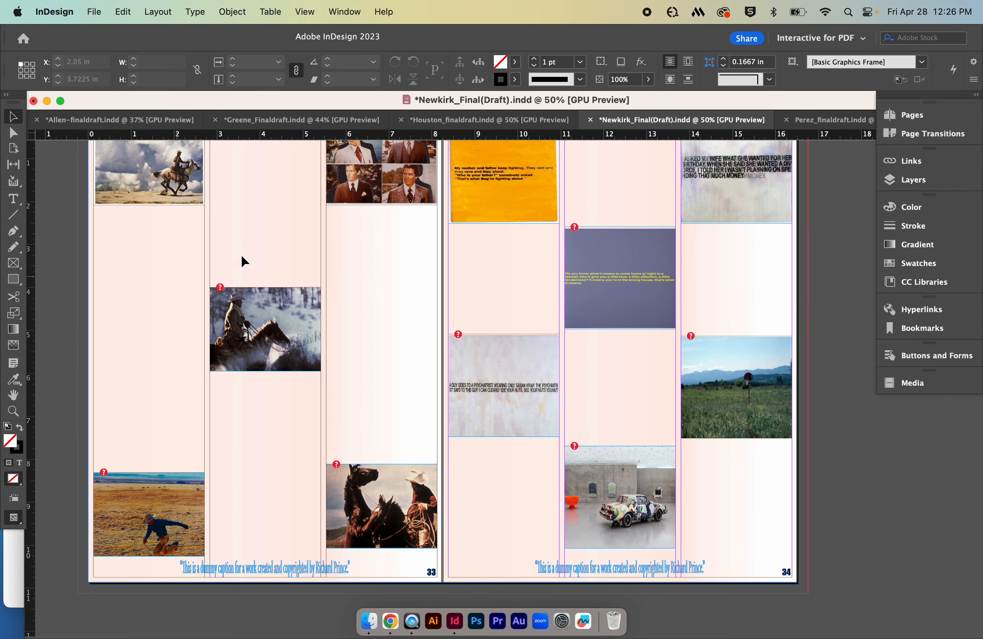
{"action": "scroll", "coordinate": [758, 431], "scroll_direction": "down", "scroll_amount": 6}
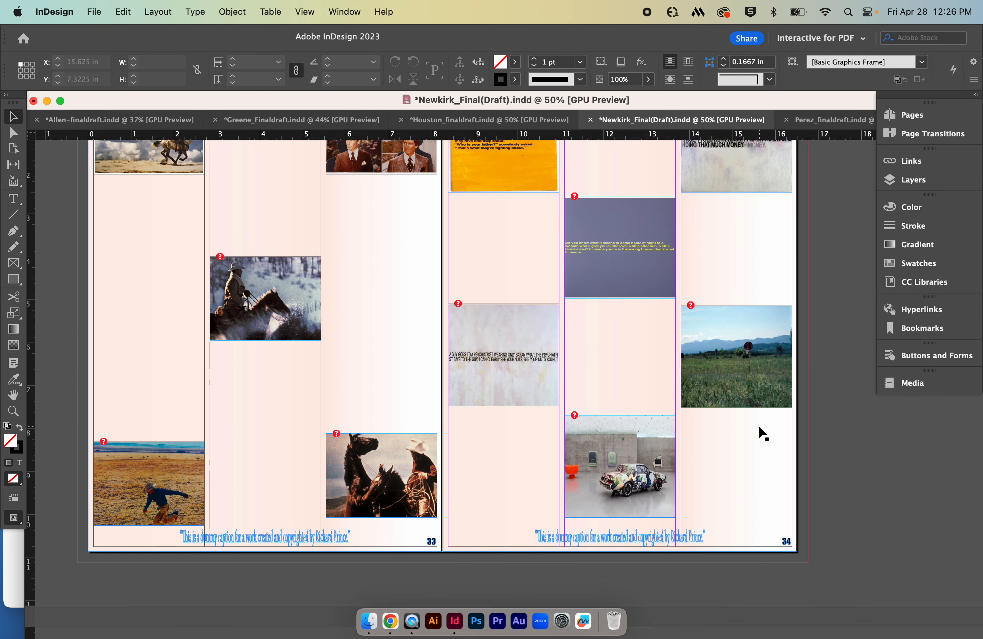
Review the artwork and biography spread and the cover spread of the current draft for page balance
{"action": "scroll", "coordinate": [759, 425], "scroll_direction": "down", "scroll_amount": 6}
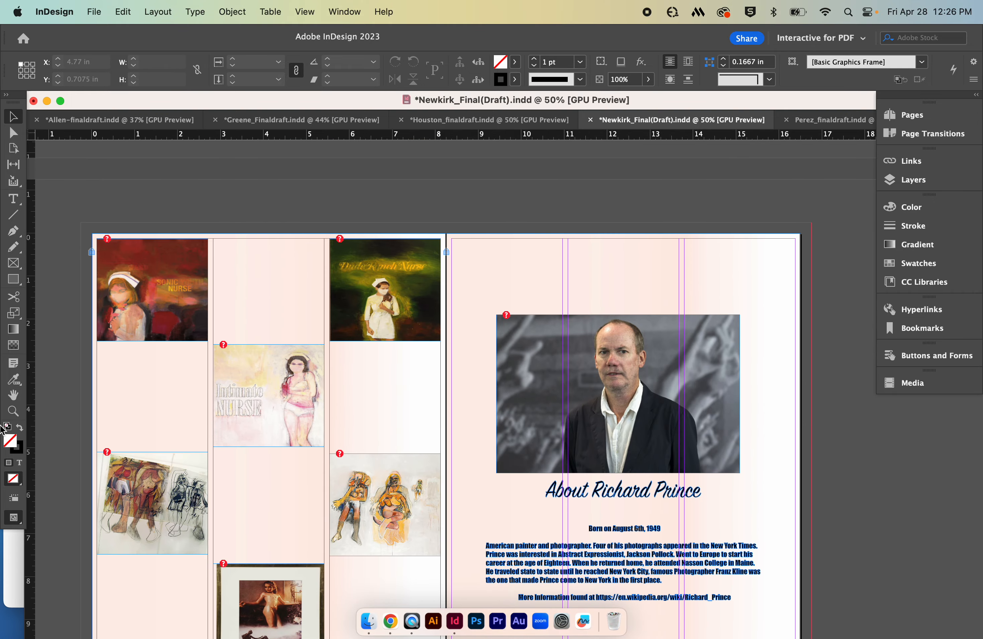
{"action": "scroll", "coordinate": [297, 351], "scroll_direction": "down", "scroll_amount": 3}
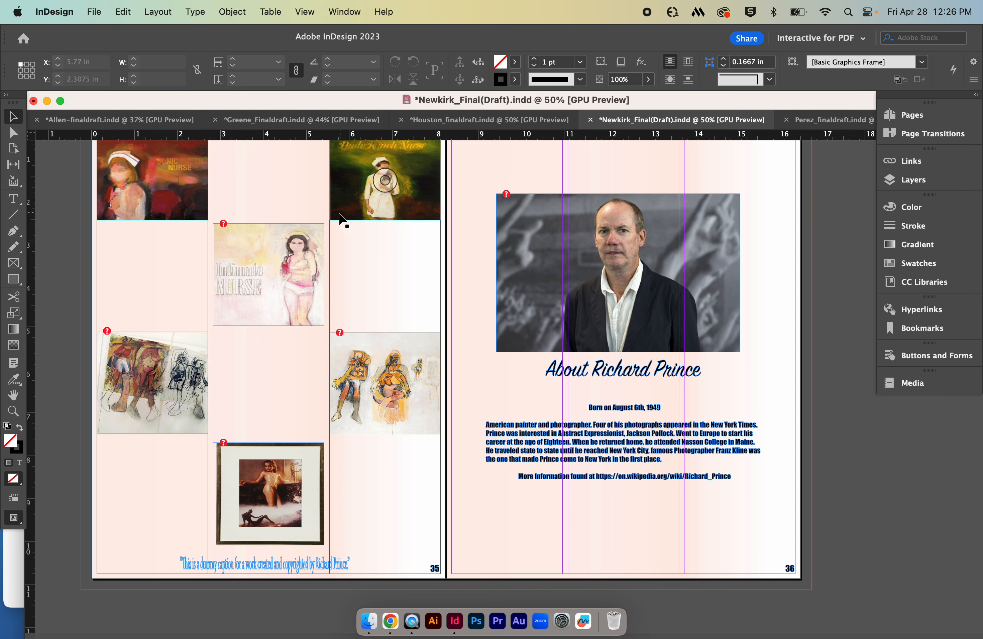
{"action": "scroll", "coordinate": [363, 300], "scroll_direction": "up", "scroll_amount": 8}
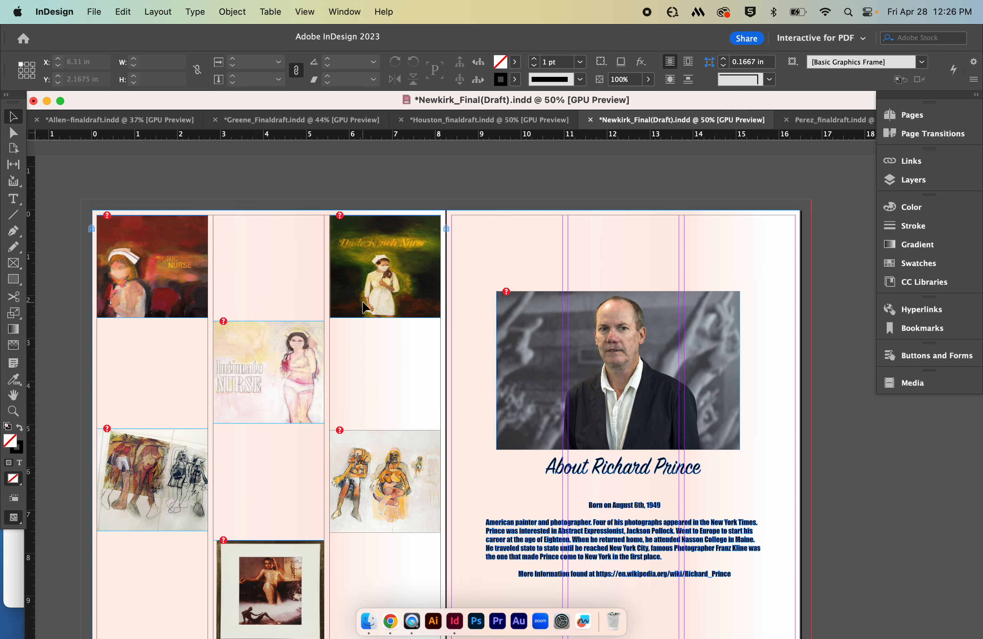
{"action": "scroll", "coordinate": [362, 307], "scroll_direction": "up", "scroll_amount": 20}
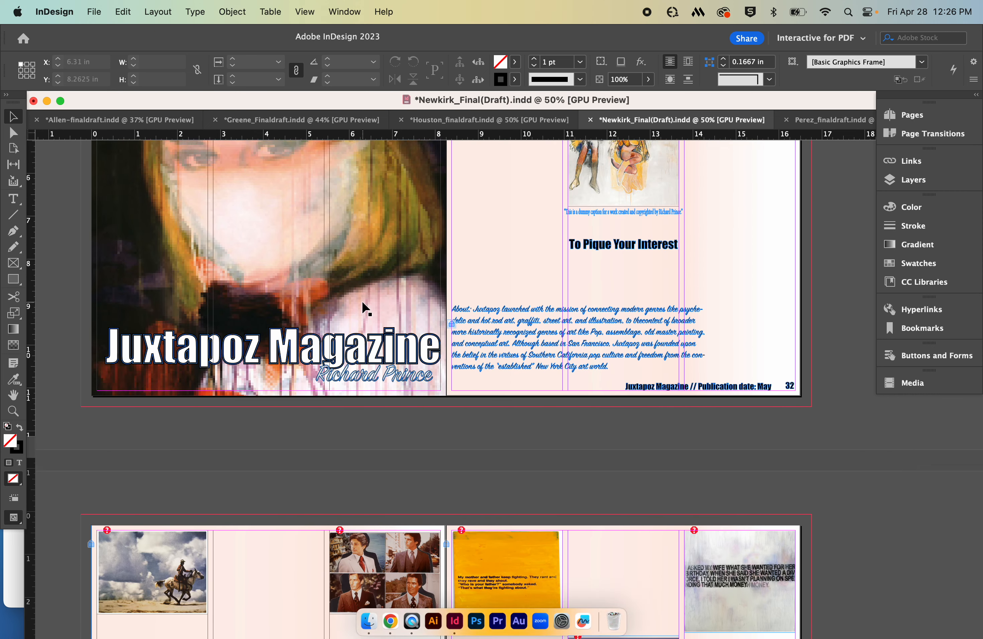
{"action": "scroll", "coordinate": [362, 300], "scroll_direction": "up", "scroll_amount": 3}
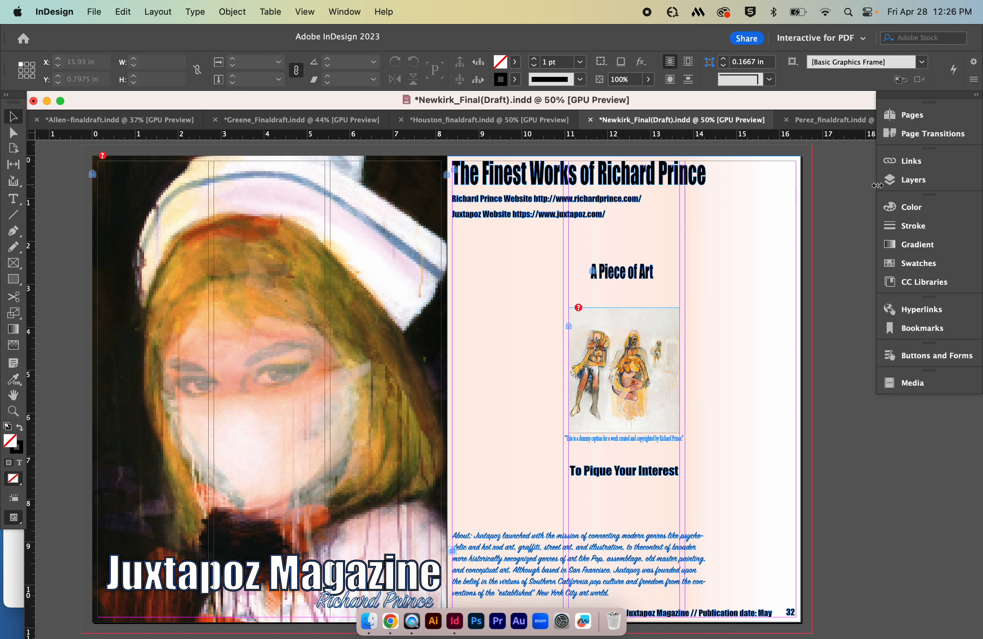
Switch to the next open student draft and review the layout of its three spreads
{"action": "left_click", "coordinate": [837, 123]}
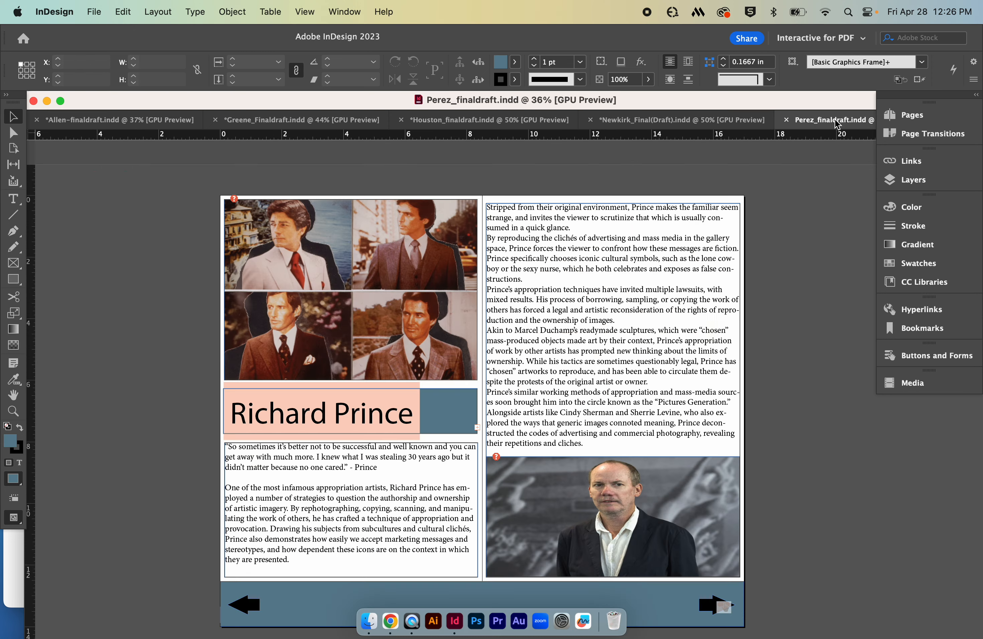
{"action": "scroll", "coordinate": [780, 274], "scroll_direction": "down", "scroll_amount": 2}
{"action": "scroll", "coordinate": [780, 274], "scroll_direction": "down", "scroll_amount": 6}
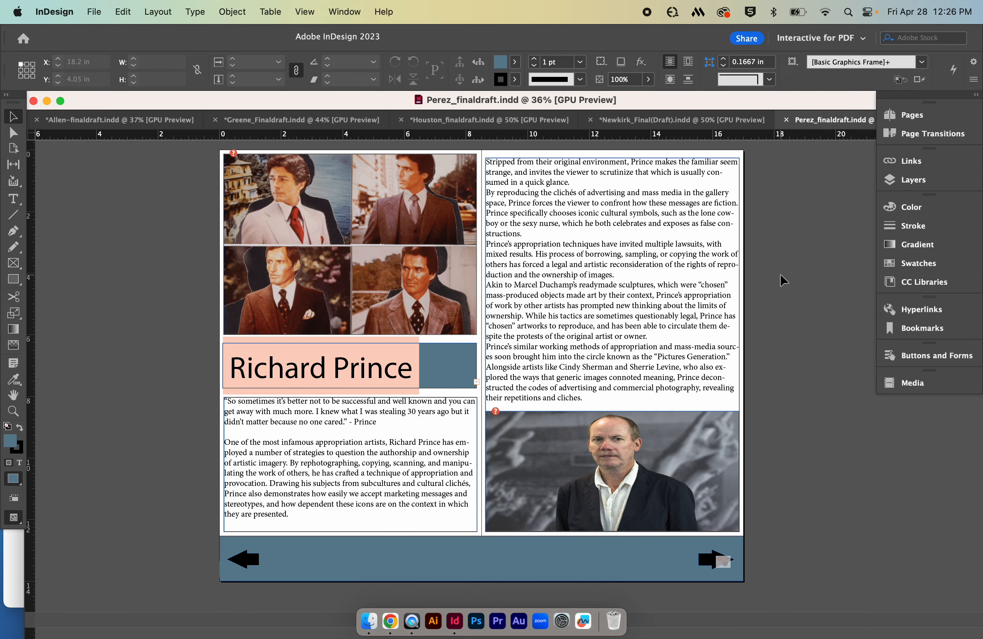
{"action": "scroll", "coordinate": [780, 274], "scroll_direction": "down", "scroll_amount": 13}
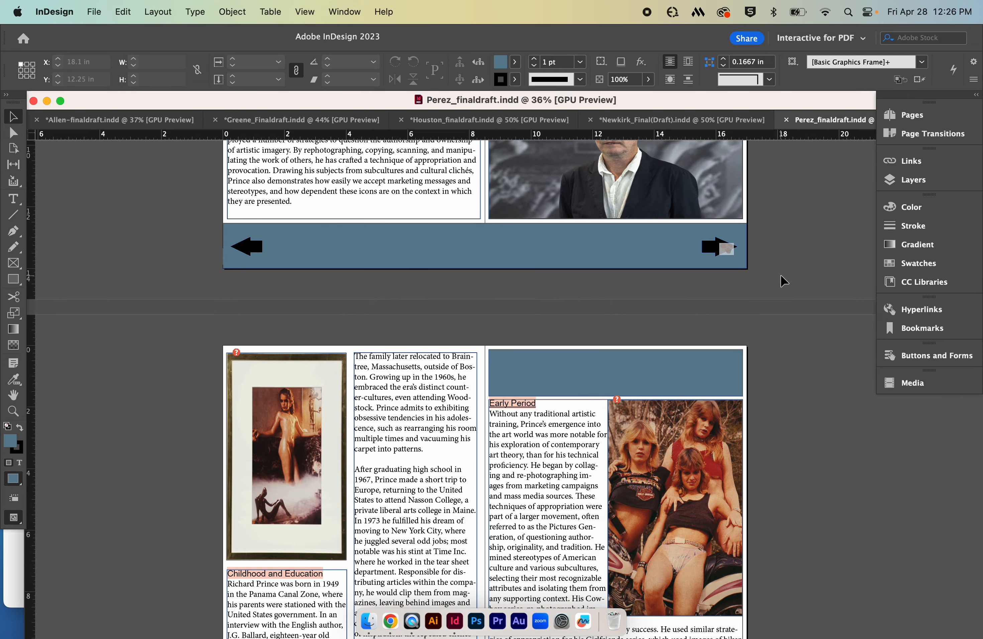
{"action": "scroll", "coordinate": [833, 305], "scroll_direction": "down", "scroll_amount": 14}
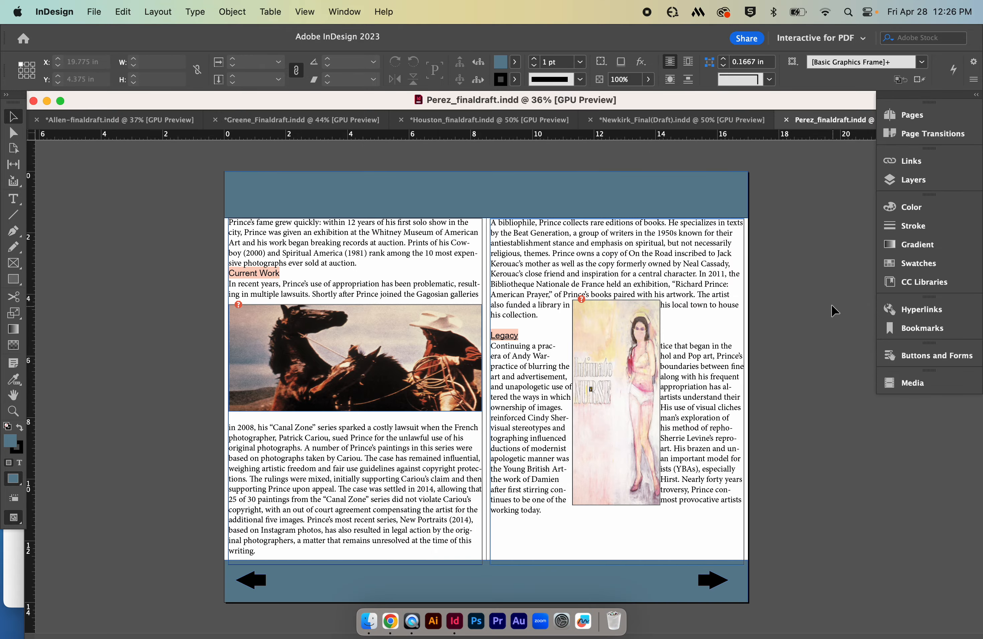
{"action": "scroll", "coordinate": [830, 303], "scroll_direction": "up", "scroll_amount": 20}
{"action": "scroll", "coordinate": [825, 300], "scroll_direction": "up", "scroll_amount": 11}
{"action": "scroll", "coordinate": [822, 299], "scroll_direction": "down", "scroll_amount": 1}
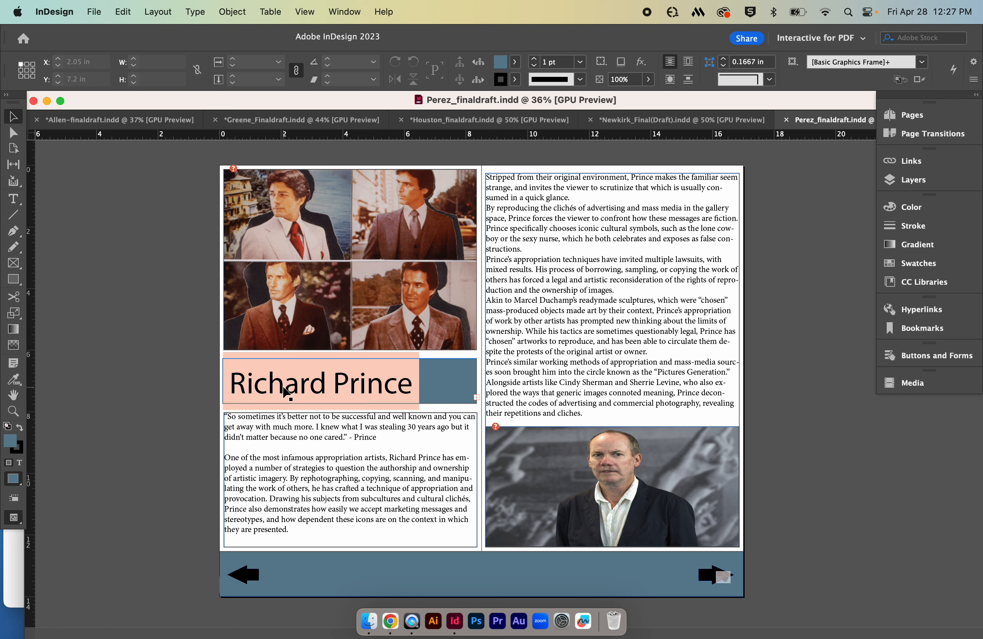
Try to move the Richard Prince title frame off the first spread, and undo the move
{"action": "left_click_drag", "start_coordinate": [276, 392], "coordinate": [78, 392]}
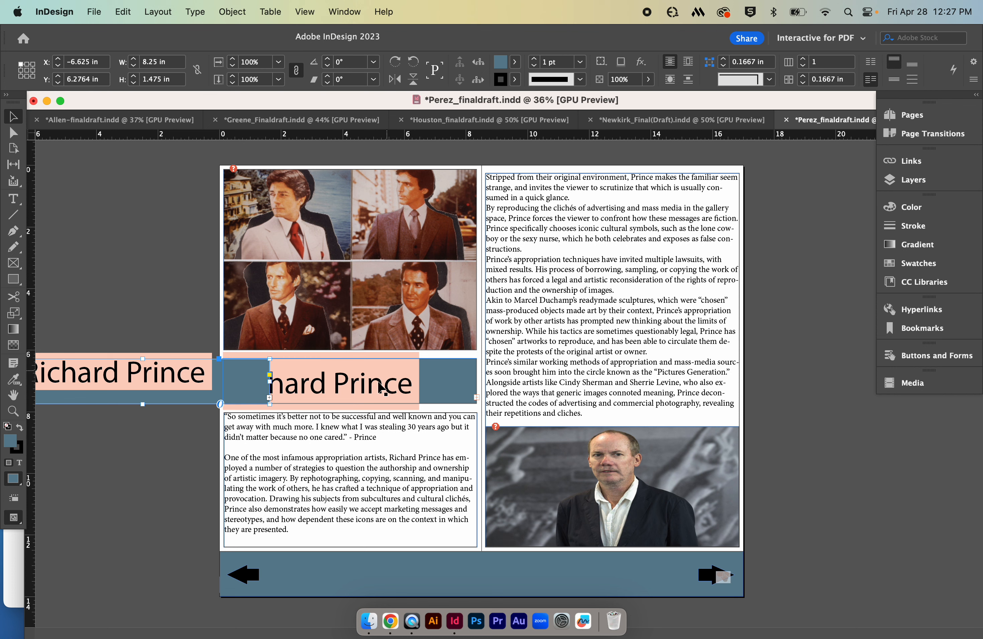
{"action": "double_click", "coordinate": [411, 384]}
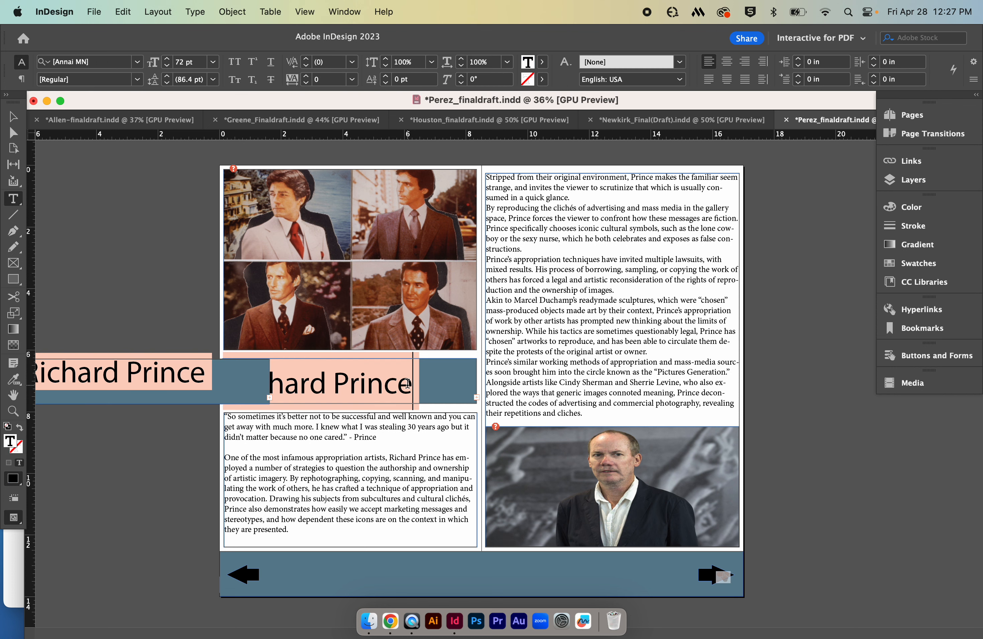
{"action": "left_click_drag", "start_coordinate": [413, 383], "coordinate": [303, 378]}
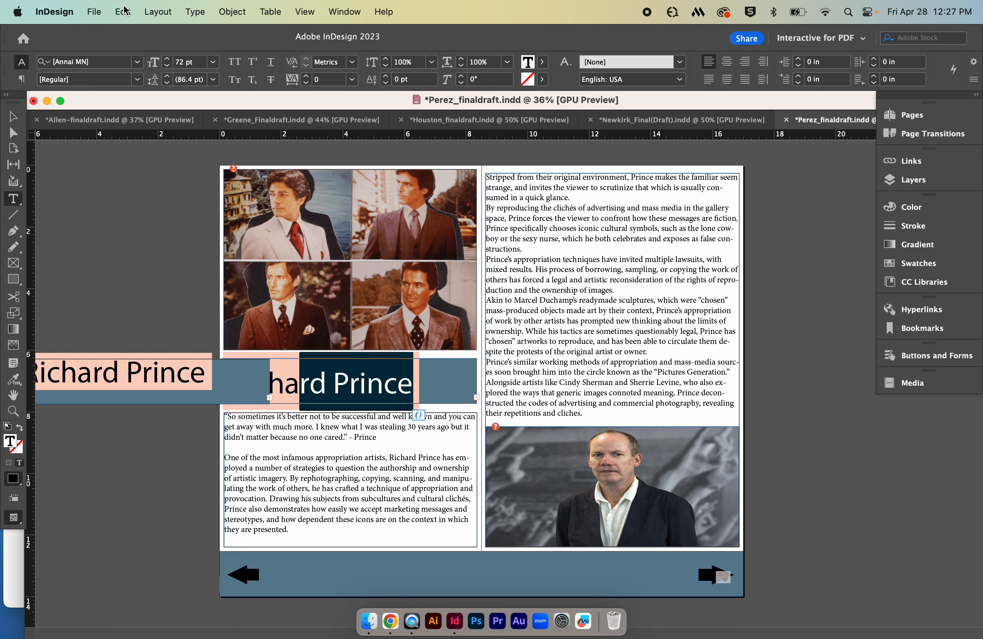
{"action": "left_click", "coordinate": [204, 14]}
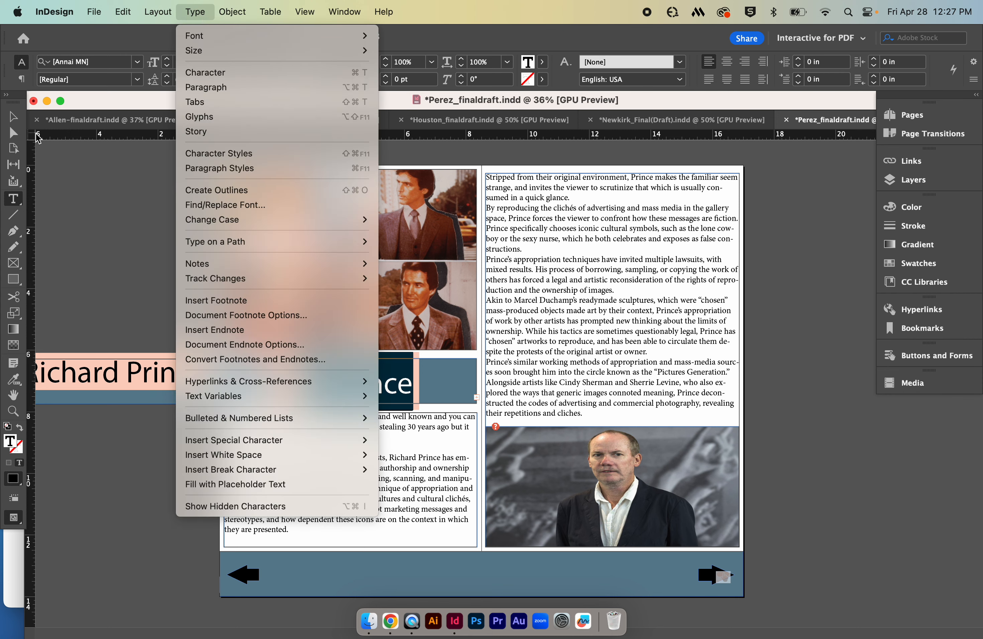
{"action": "left_click", "coordinate": [15, 117]}
{"action": "key", "text": "super+z"}
{"action": "key", "text": "super+z"}
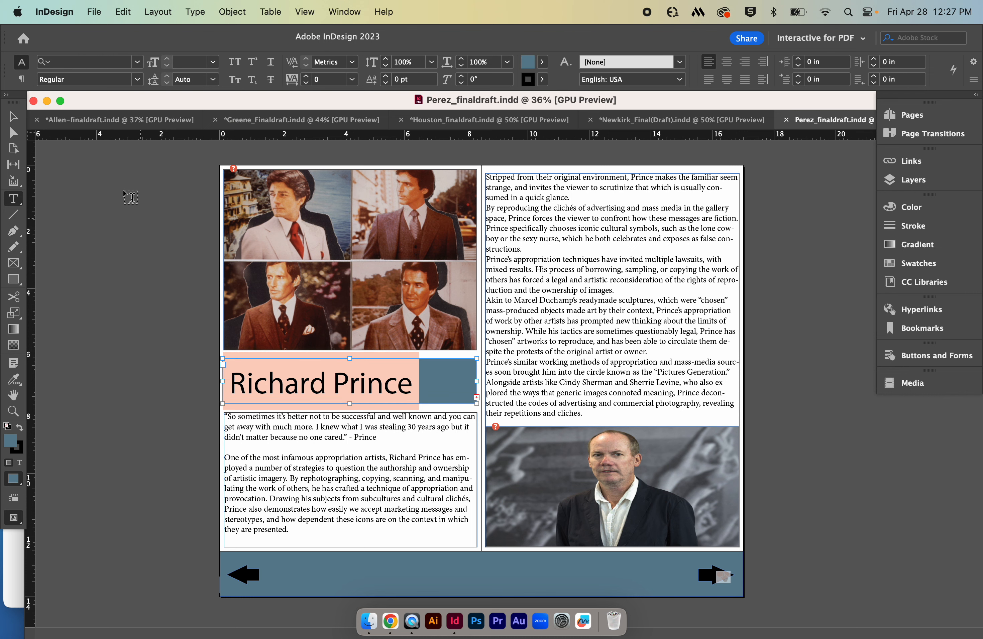
{"action": "left_click", "coordinate": [13, 117]}
{"action": "left_click", "coordinate": [177, 218]}
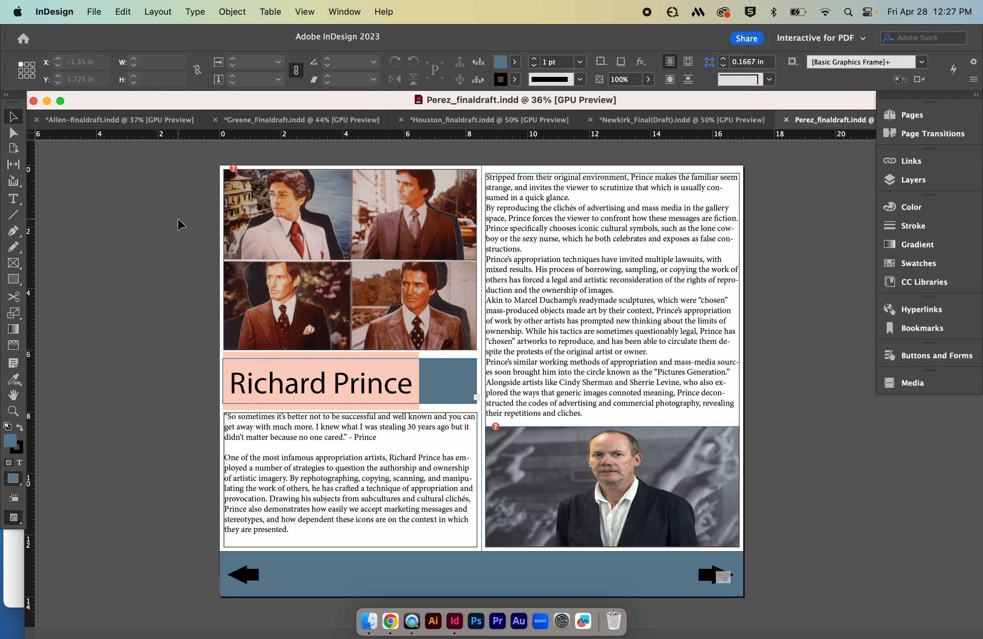
Examine the consistency of the blue header and footer bands, navigation arrows and title placement across the three spreads
{"action": "scroll", "coordinate": [504, 564], "scroll_direction": "down", "scroll_amount": 2}
{"action": "scroll", "coordinate": [504, 564], "scroll_direction": "down", "scroll_amount": 3}
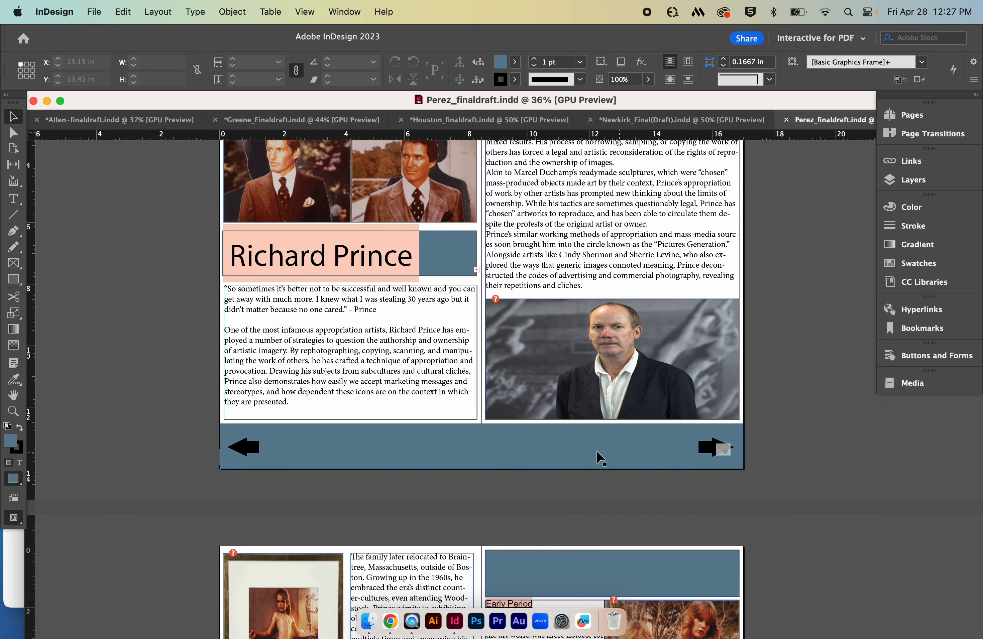
{"action": "scroll", "coordinate": [793, 508], "scroll_direction": "down", "scroll_amount": 20}
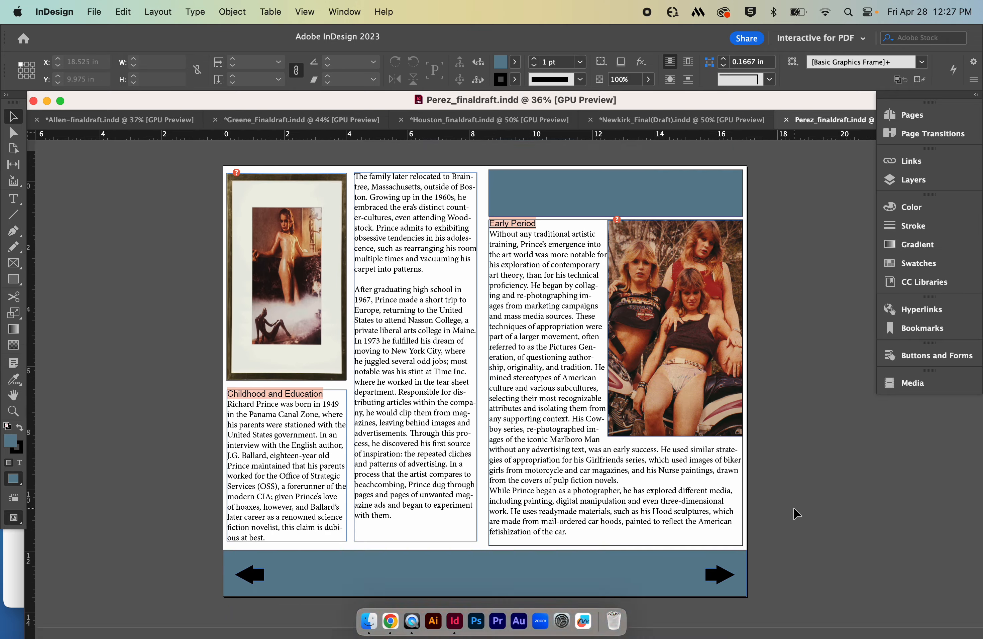
{"action": "scroll", "coordinate": [793, 507], "scroll_direction": "up", "scroll_amount": 2}
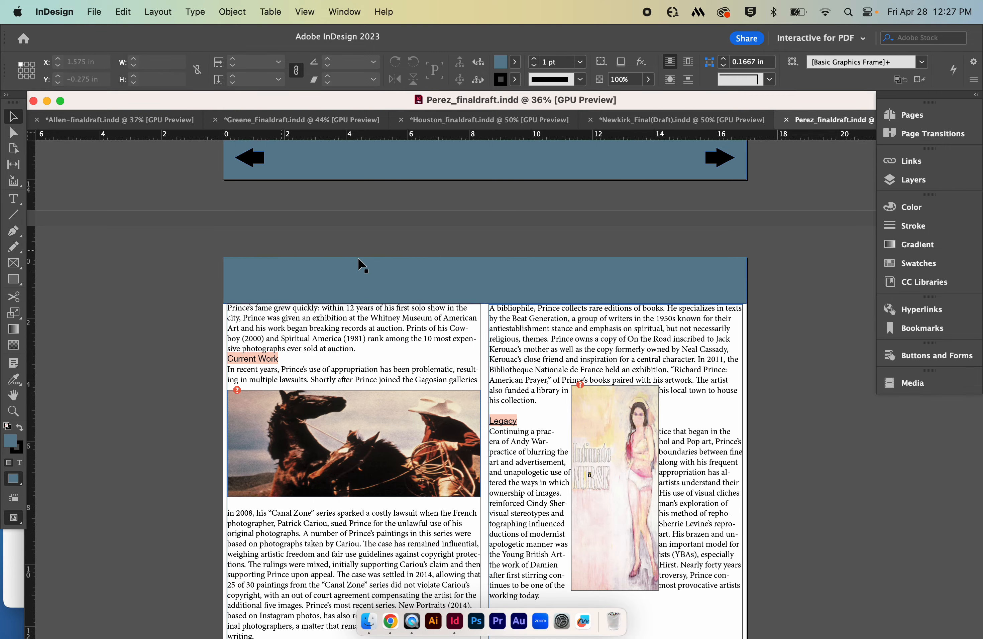
{"action": "scroll", "coordinate": [750, 375], "scroll_direction": "up", "scroll_amount": 10}
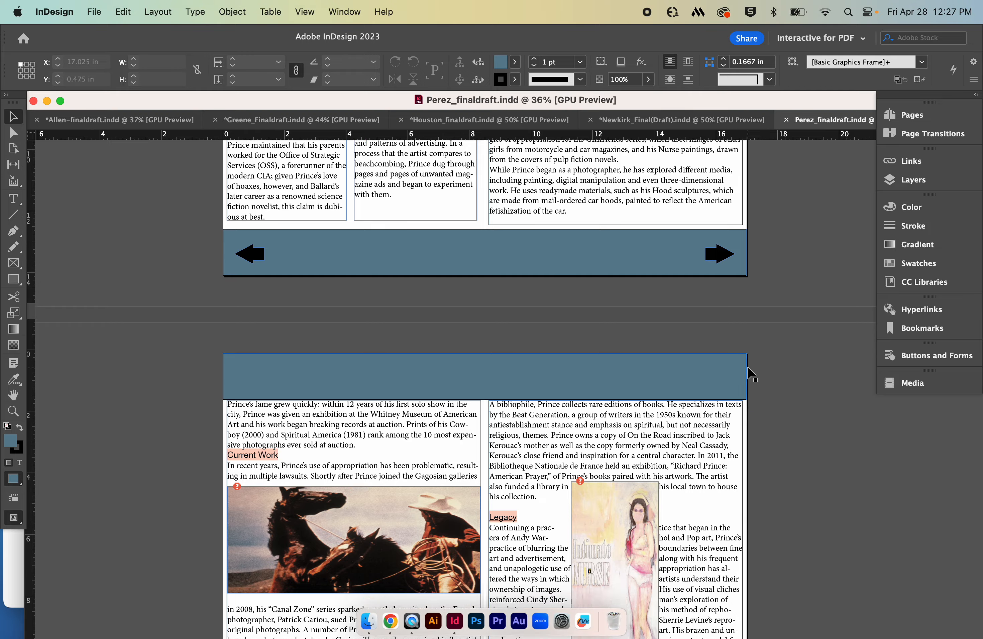
{"action": "scroll", "coordinate": [749, 373], "scroll_direction": "up", "scroll_amount": 11}
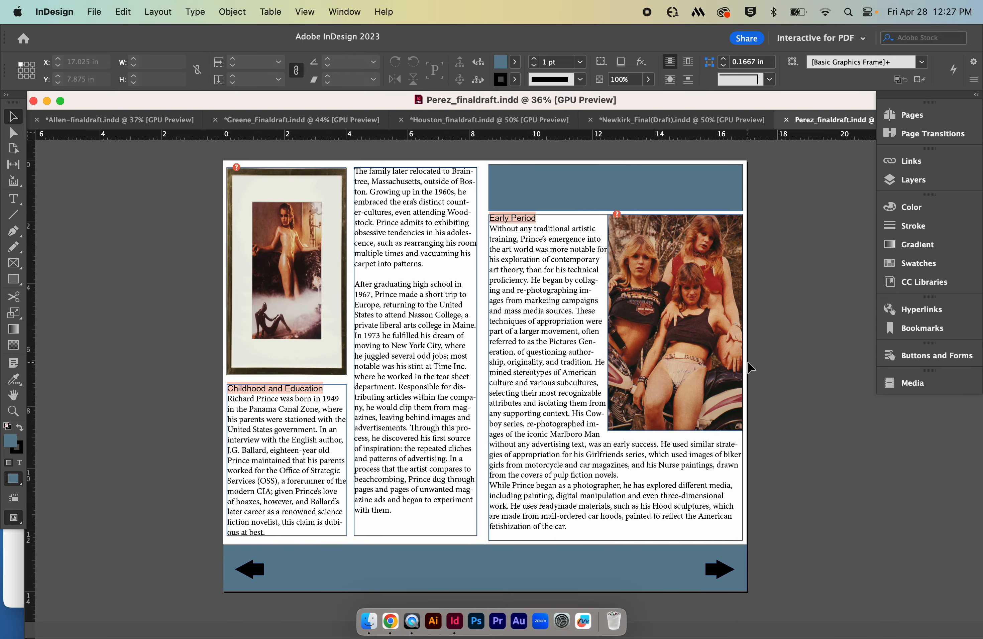
{"action": "scroll", "coordinate": [724, 350], "scroll_direction": "up", "scroll_amount": 20}
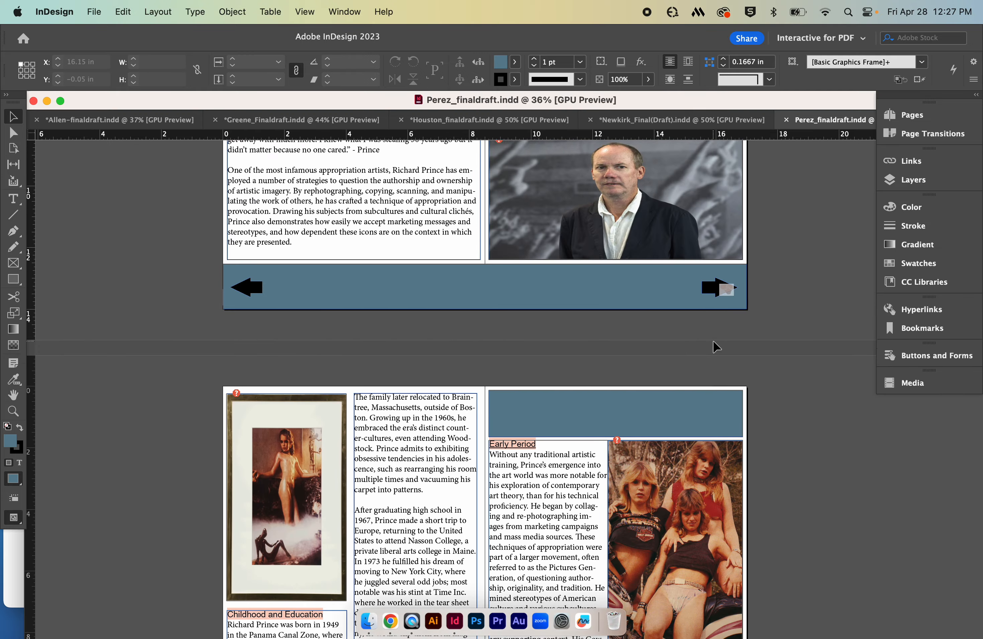
{"action": "scroll", "coordinate": [695, 336], "scroll_direction": "down", "scroll_amount": 1}
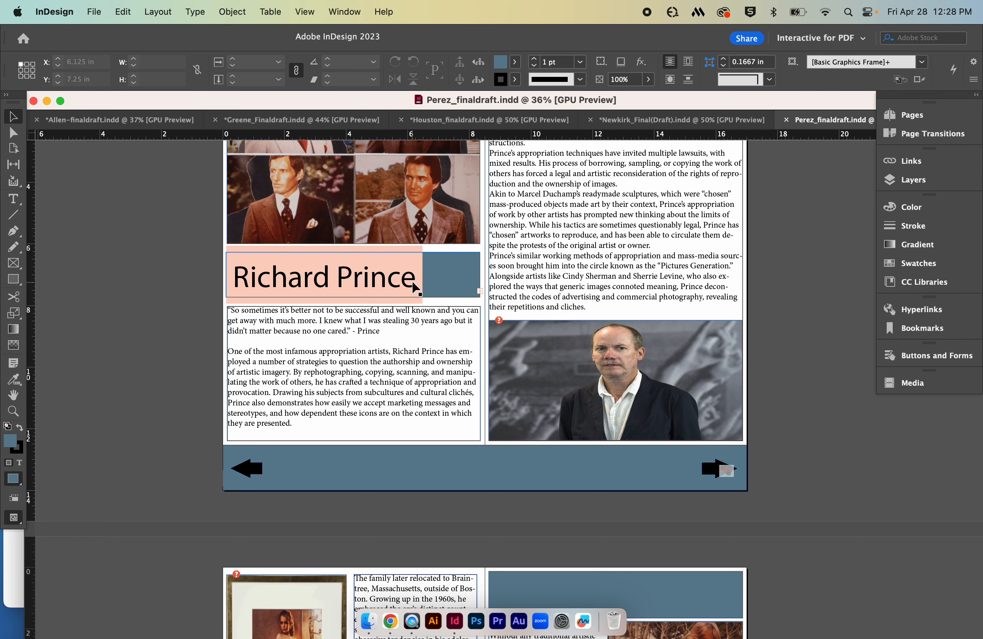
{"action": "scroll", "coordinate": [413, 280], "scroll_direction": "up", "scroll_amount": 5}
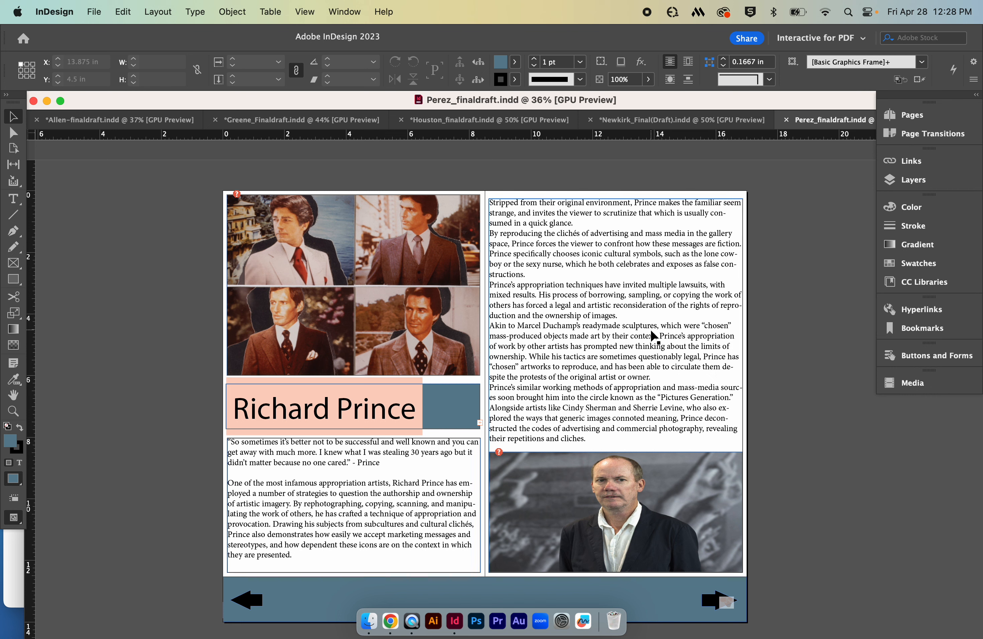
{"action": "left_click", "coordinate": [270, 12]}
{"action": "mouse_move", "coordinate": [305, 13]}
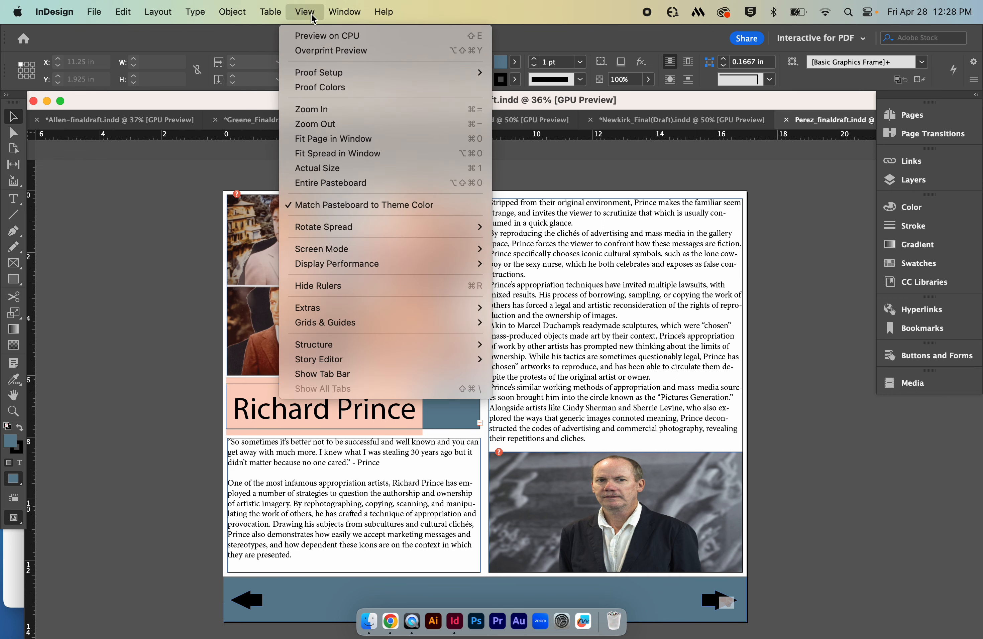
{"action": "mouse_move", "coordinate": [364, 248]}
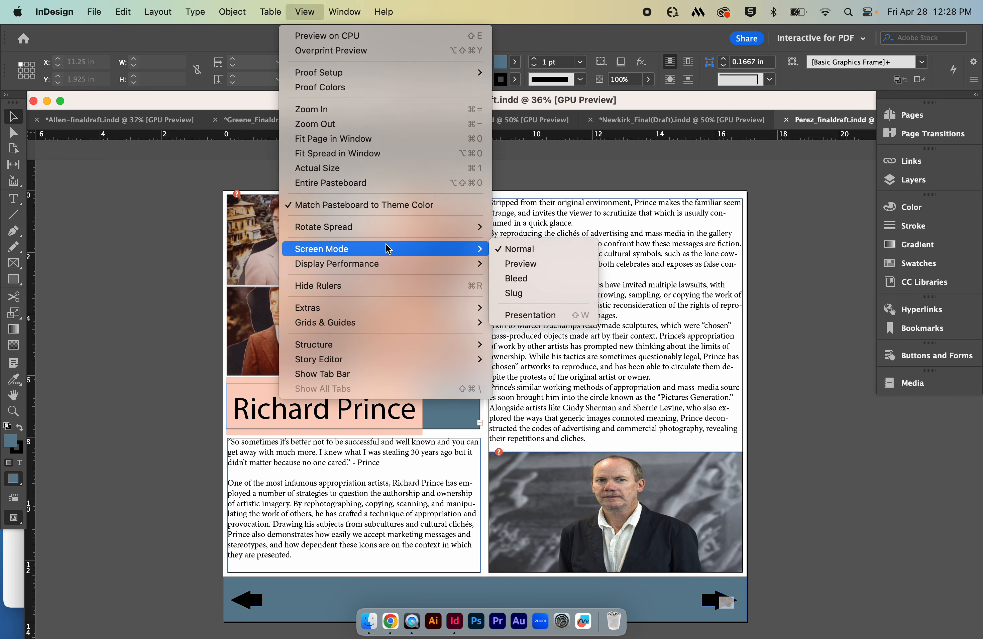
{"action": "left_click", "coordinate": [819, 265]}
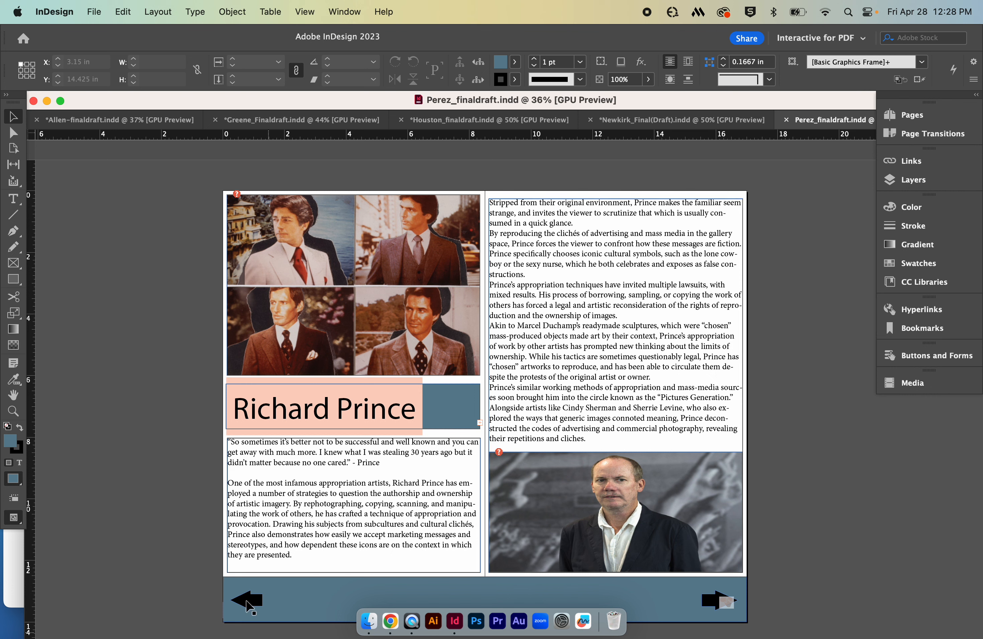
Examine photo placement and text wrap on all three spreads, selecting the text frame with the Legacy section
{"action": "scroll", "coordinate": [667, 471], "scroll_direction": "down", "scroll_amount": 1}
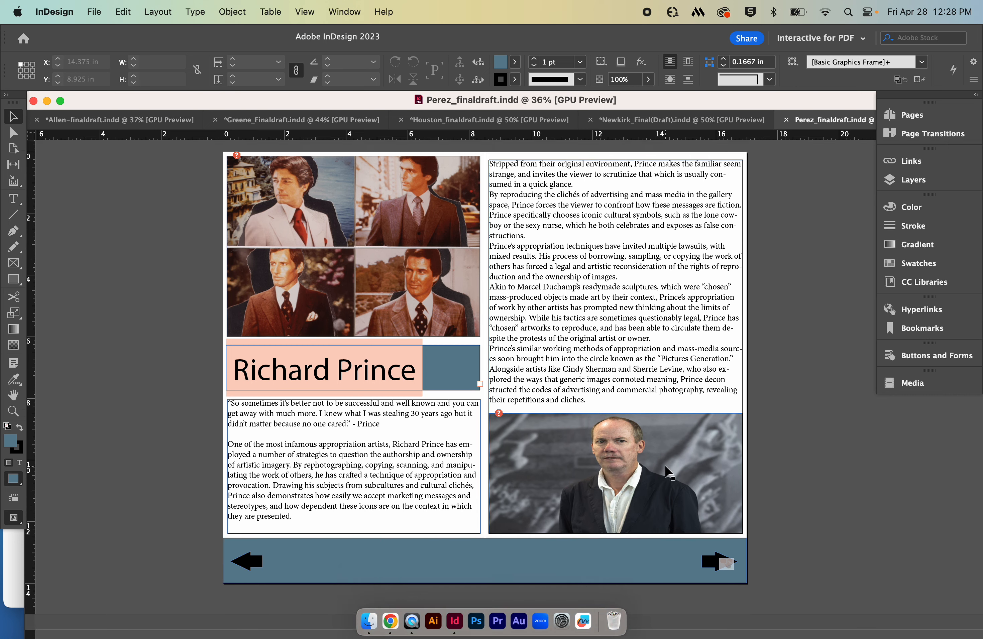
{"action": "scroll", "coordinate": [666, 471], "scroll_direction": "down", "scroll_amount": 13}
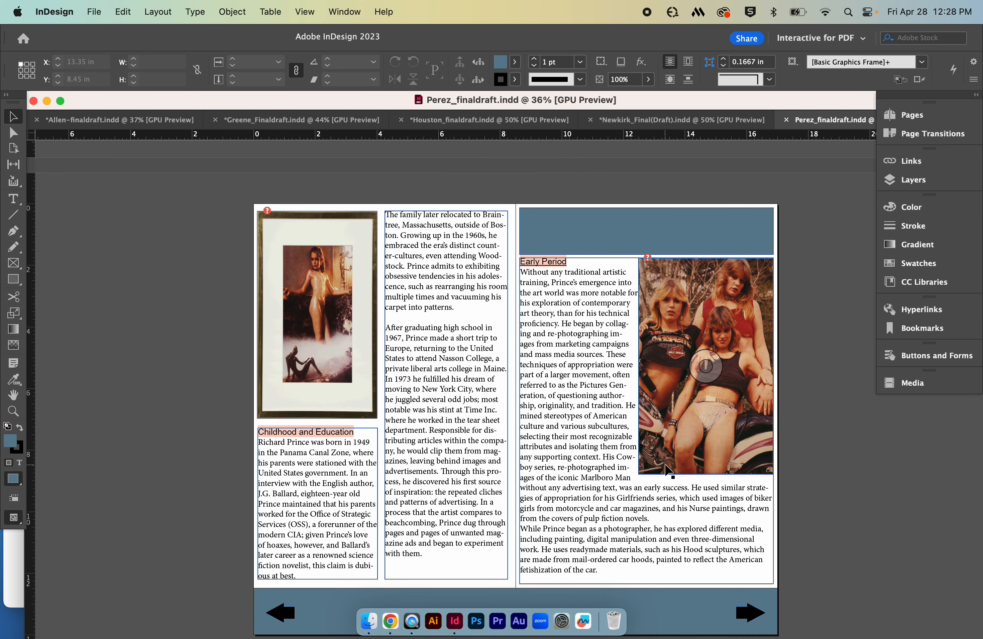
{"action": "scroll", "coordinate": [666, 471], "scroll_direction": "down", "scroll_amount": 1}
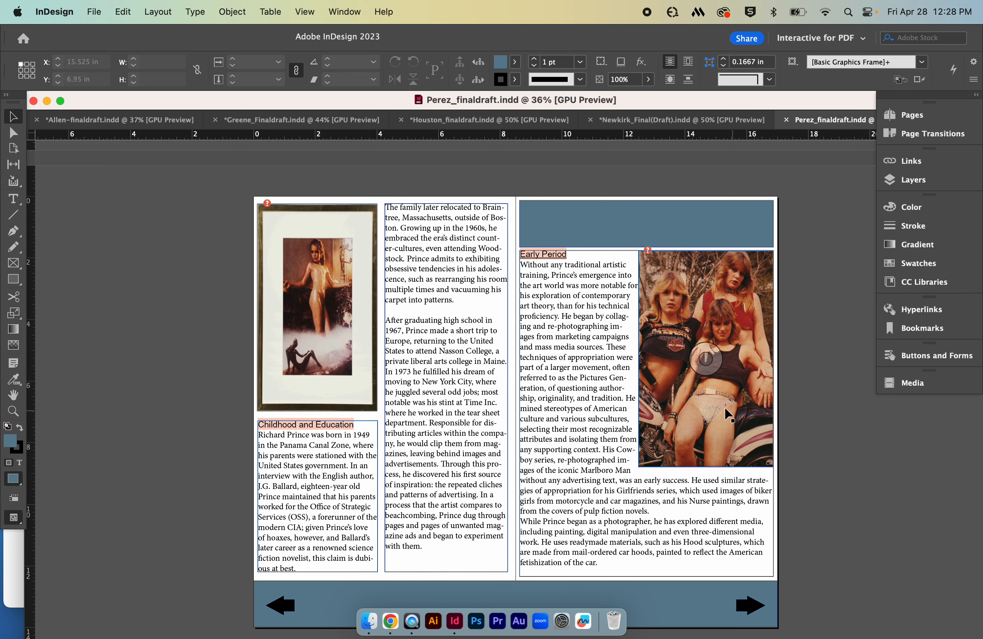
{"action": "left_click", "coordinate": [316, 308]}
{"action": "scroll", "coordinate": [643, 429], "scroll_direction": "down", "scroll_amount": 10}
{"action": "scroll", "coordinate": [643, 429], "scroll_direction": "down", "scroll_amount": 1}
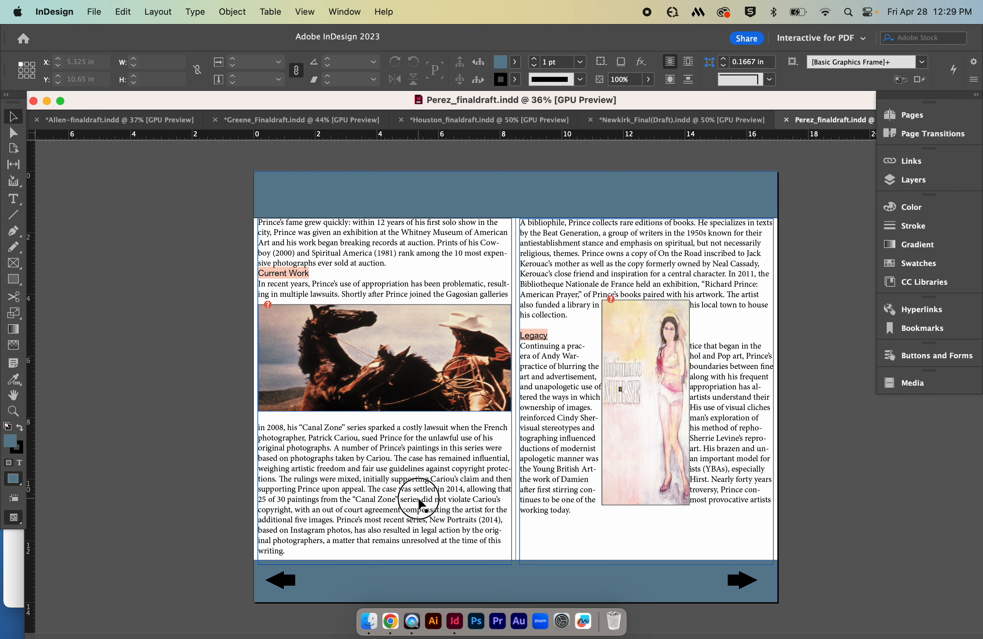
{"action": "left_click", "coordinate": [607, 426]}
{"action": "left_click", "coordinate": [564, 419]}
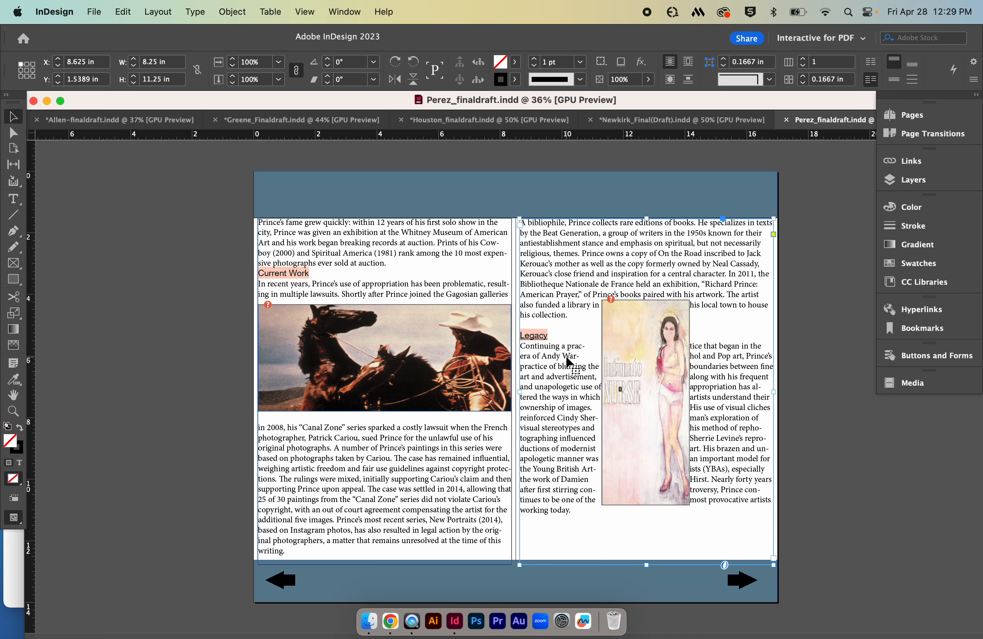
Return to the first spread and select the portrait photo beneath the text to examine its placement
{"action": "scroll", "coordinate": [566, 358], "scroll_direction": "up", "scroll_amount": 10}
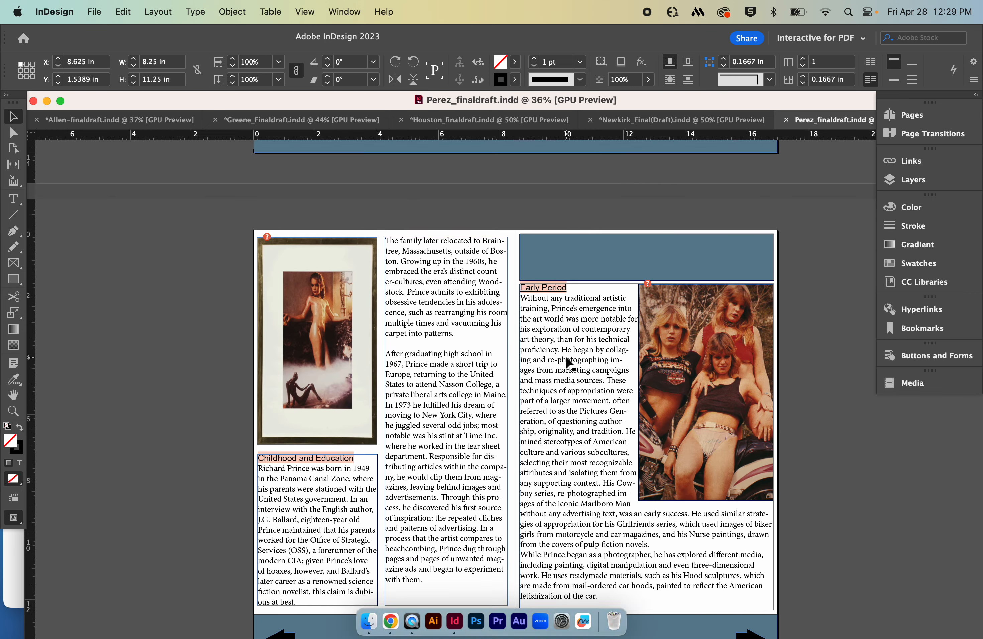
{"action": "scroll", "coordinate": [376, 308], "scroll_direction": "up", "scroll_amount": 10}
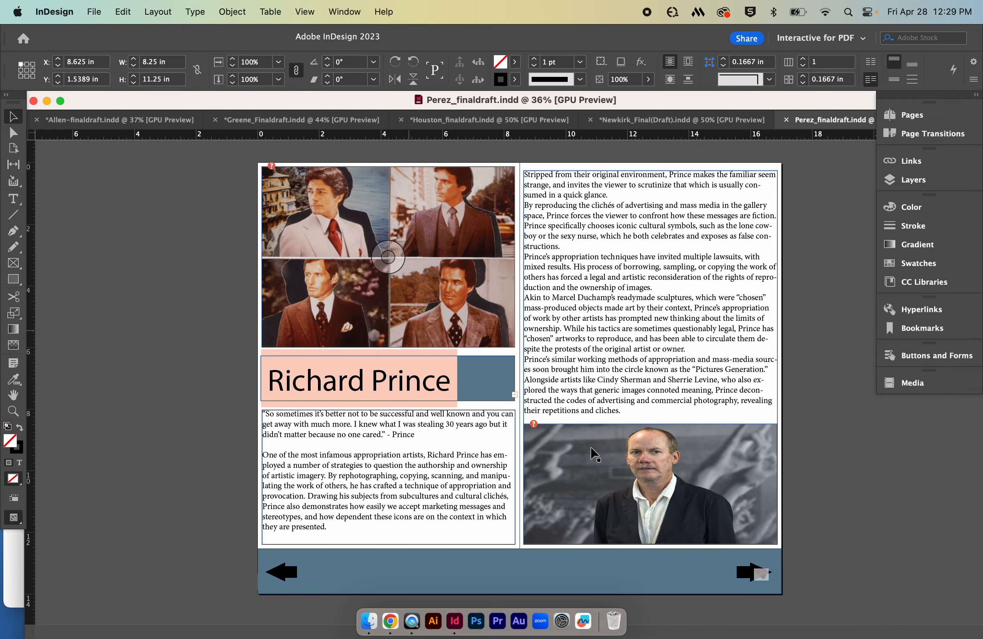
{"action": "left_click", "coordinate": [691, 504]}
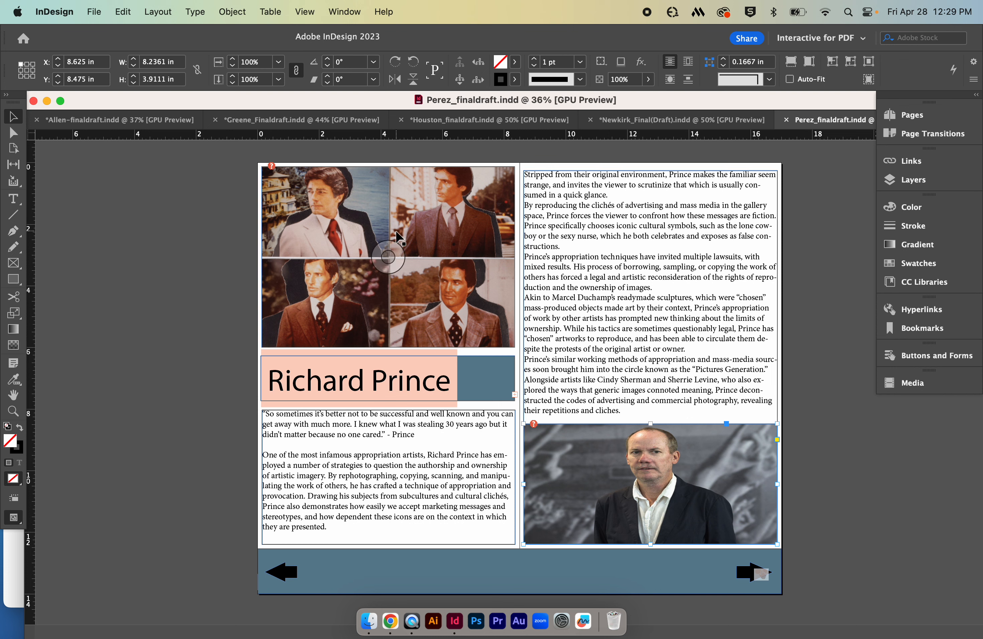
Shrink the four-portrait photo on the first spread to about 7.83 by 5.58 in, undoing the further reduction
{"action": "left_click", "coordinate": [388, 258]}
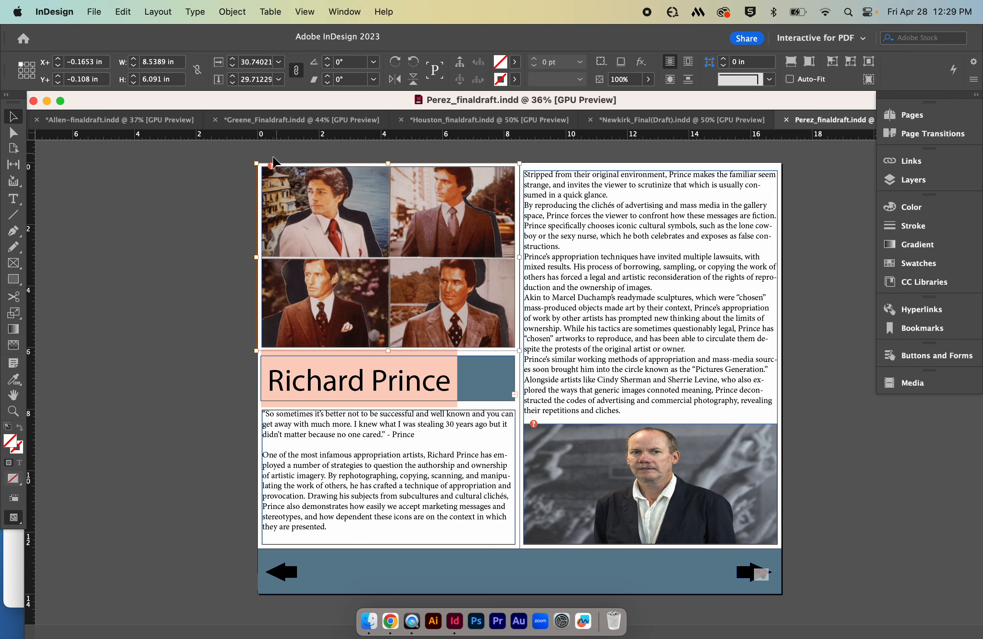
{"action": "left_click_drag", "start_coordinate": [255, 162], "coordinate": [292, 235]}
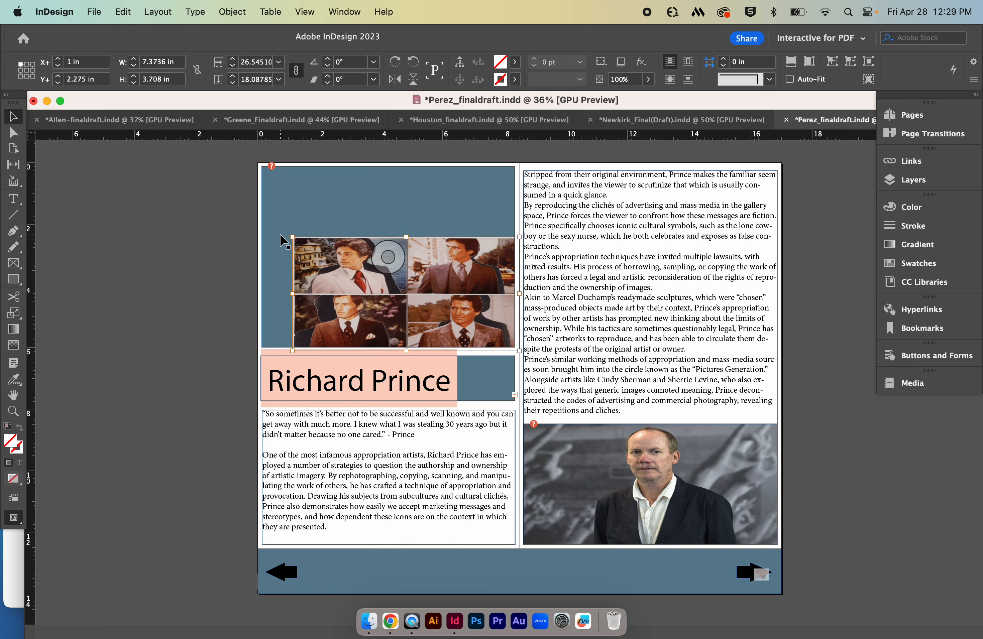
{"action": "key", "text": "super+z"}
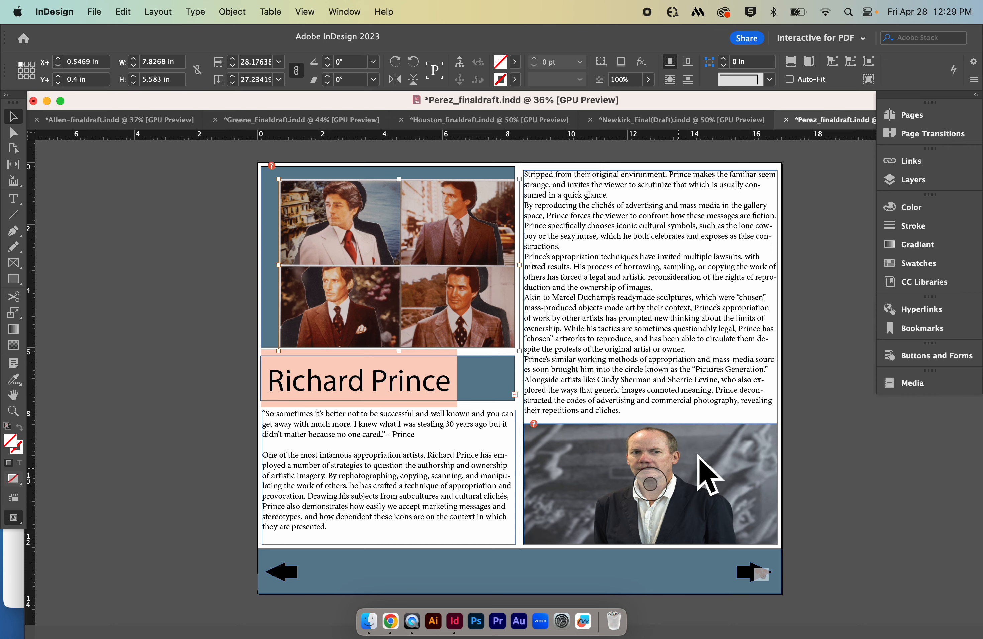
Examine the photo, heading and text column arrangement on the second and third spreads
{"action": "scroll", "coordinate": [681, 459], "scroll_direction": "down", "scroll_amount": 10}
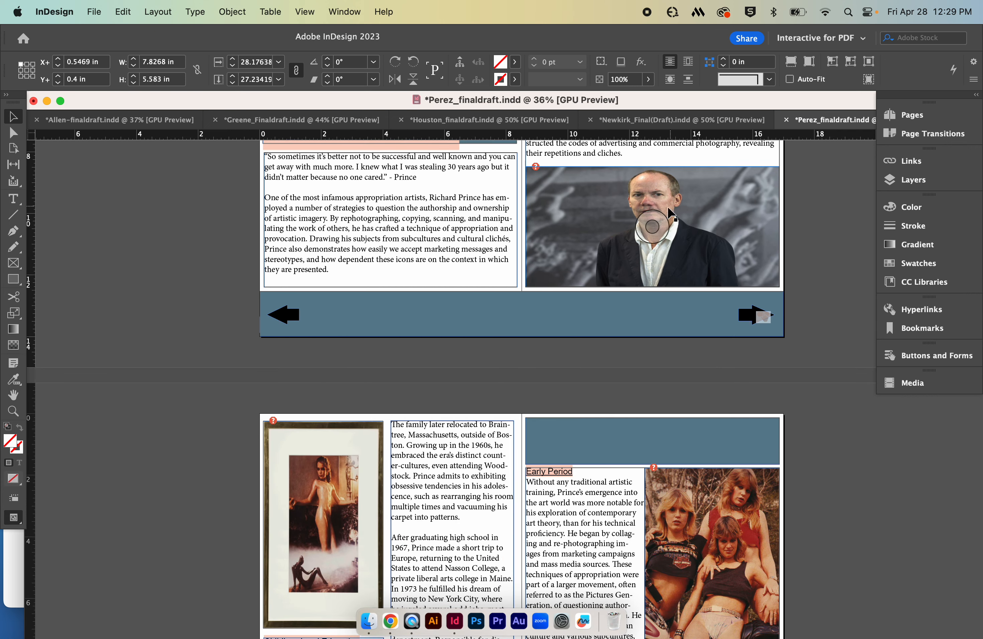
{"action": "scroll", "coordinate": [655, 315], "scroll_direction": "down", "scroll_amount": 9}
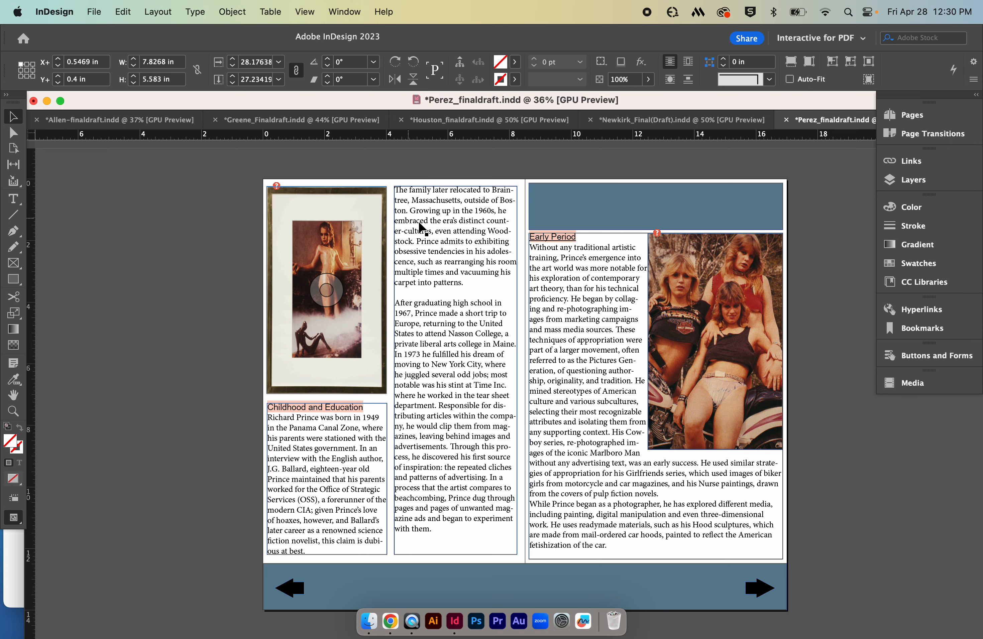
{"action": "scroll", "coordinate": [588, 347], "scroll_direction": "down", "scroll_amount": 10}
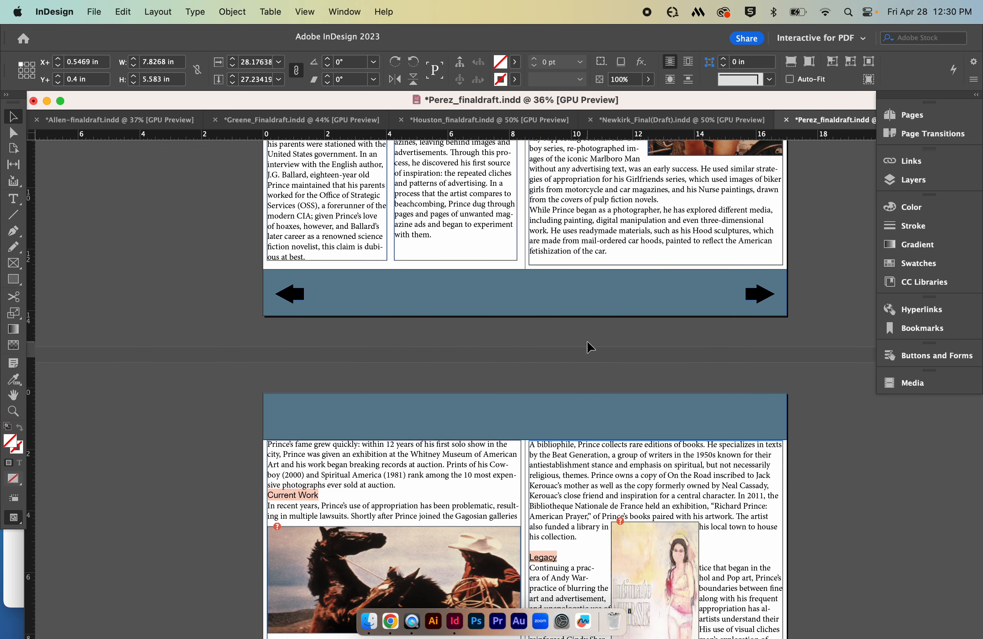
{"action": "scroll", "coordinate": [587, 340], "scroll_direction": "down", "scroll_amount": 2}
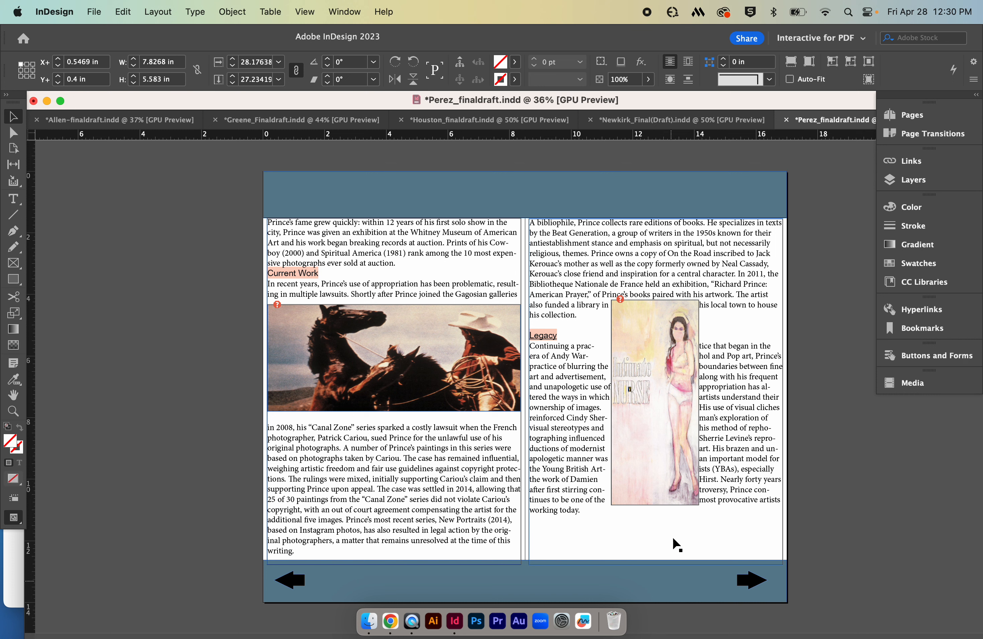
Check the document's bookmarks and hyperlinks, and inspect the button settings with the third spread's back arrow selected
{"action": "left_click", "coordinate": [936, 330]}
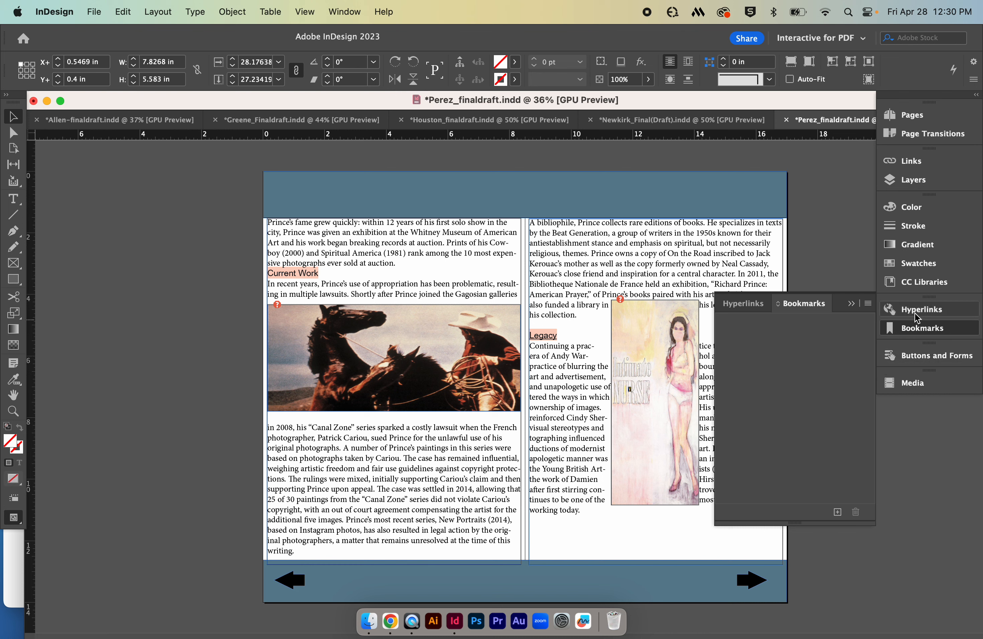
{"action": "left_click", "coordinate": [895, 316]}
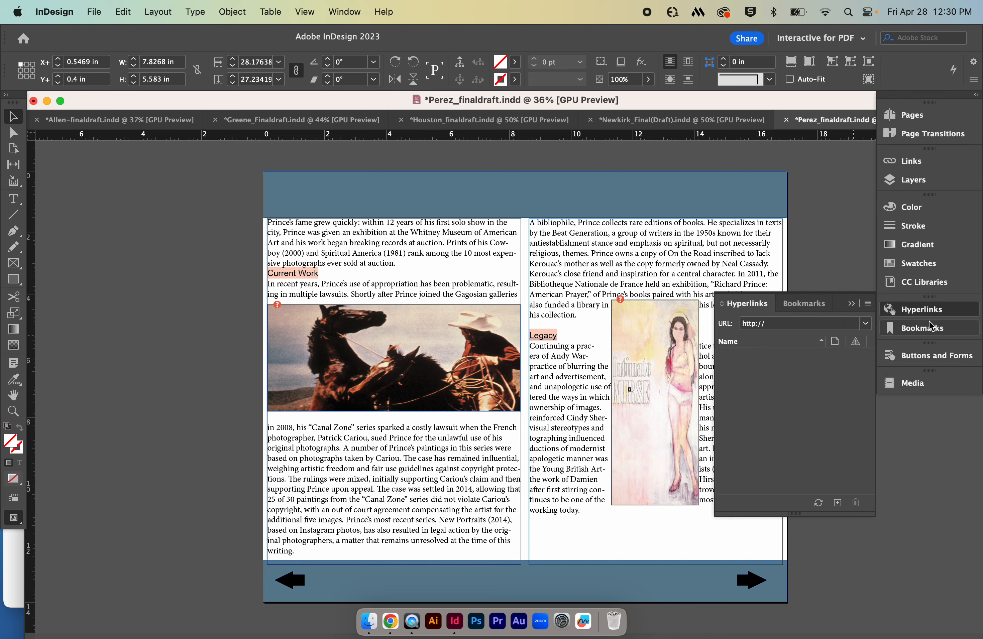
{"action": "left_click", "coordinate": [954, 314]}
{"action": "left_click", "coordinate": [937, 358]}
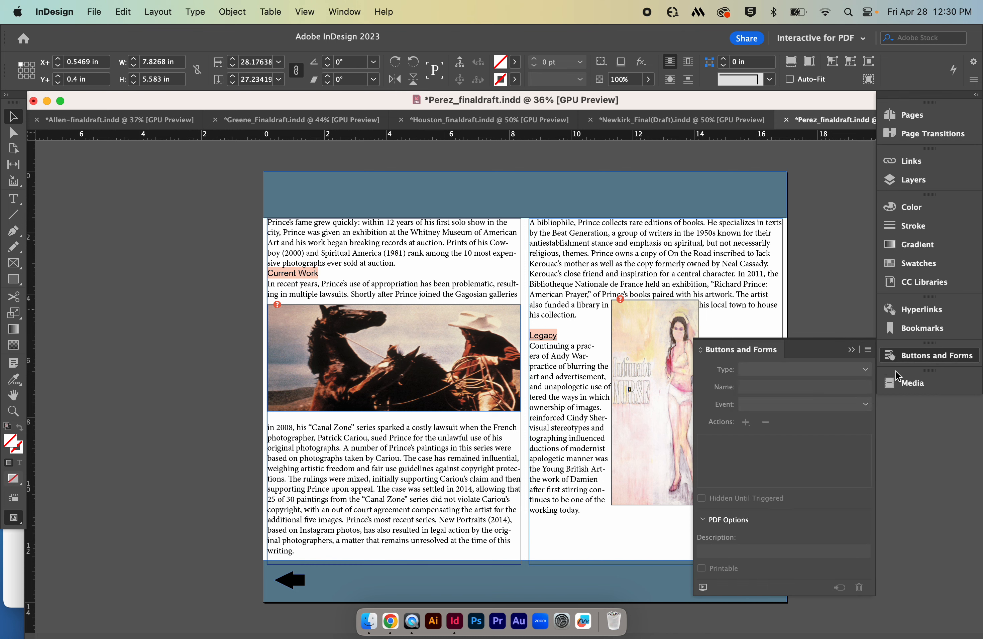
{"action": "left_click", "coordinate": [294, 580]}
{"action": "left_click", "coordinate": [950, 357]}
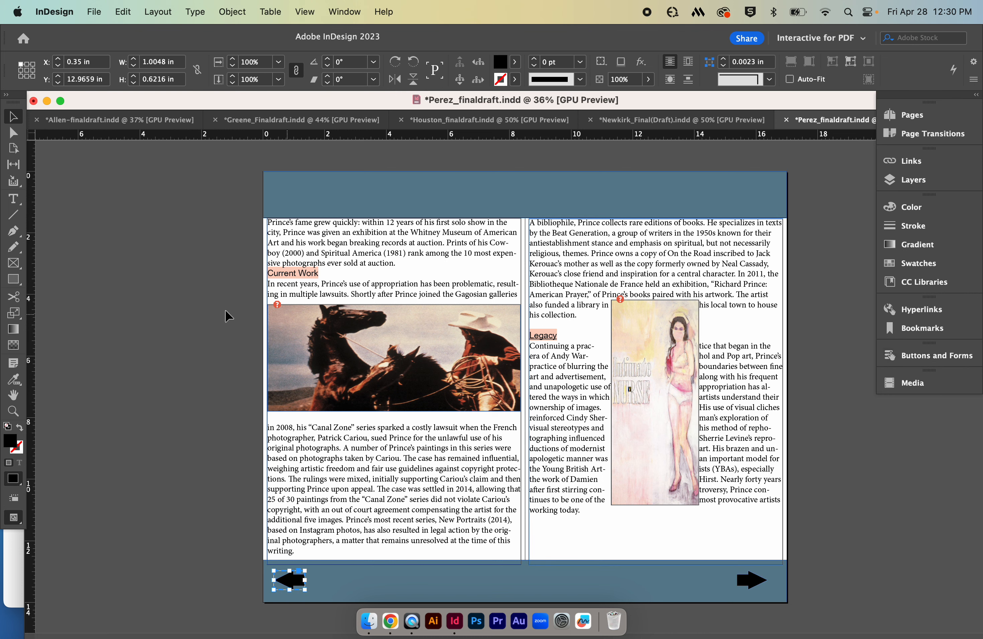
{"action": "left_click", "coordinate": [213, 309]}
Return to the first spread and reduce the document window to its smaller size
{"action": "scroll", "coordinate": [346, 326], "scroll_direction": "up", "scroll_amount": 10}
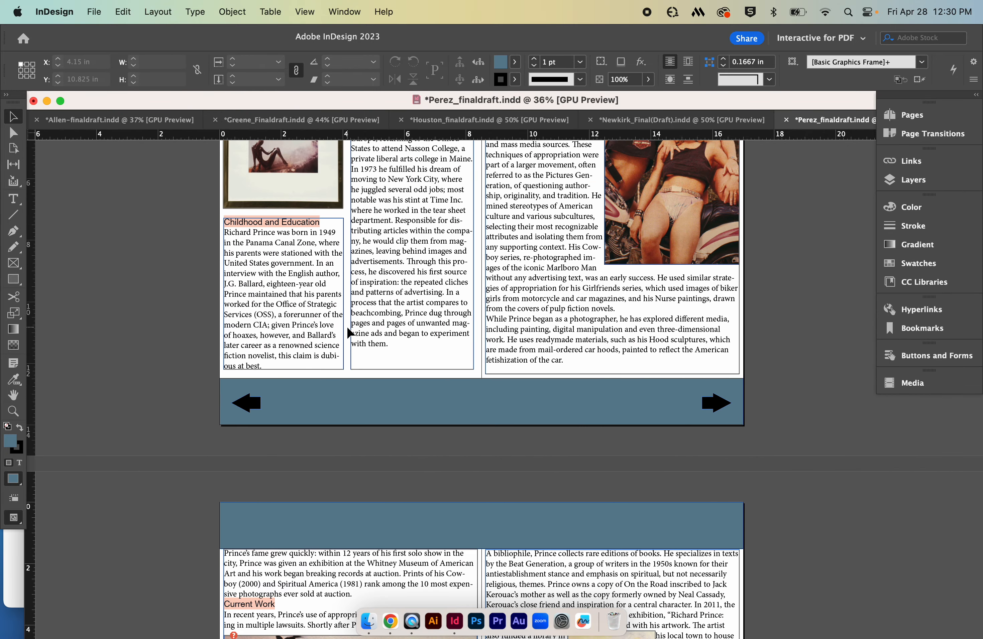
{"action": "scroll", "coordinate": [346, 326], "scroll_direction": "up", "scroll_amount": 15}
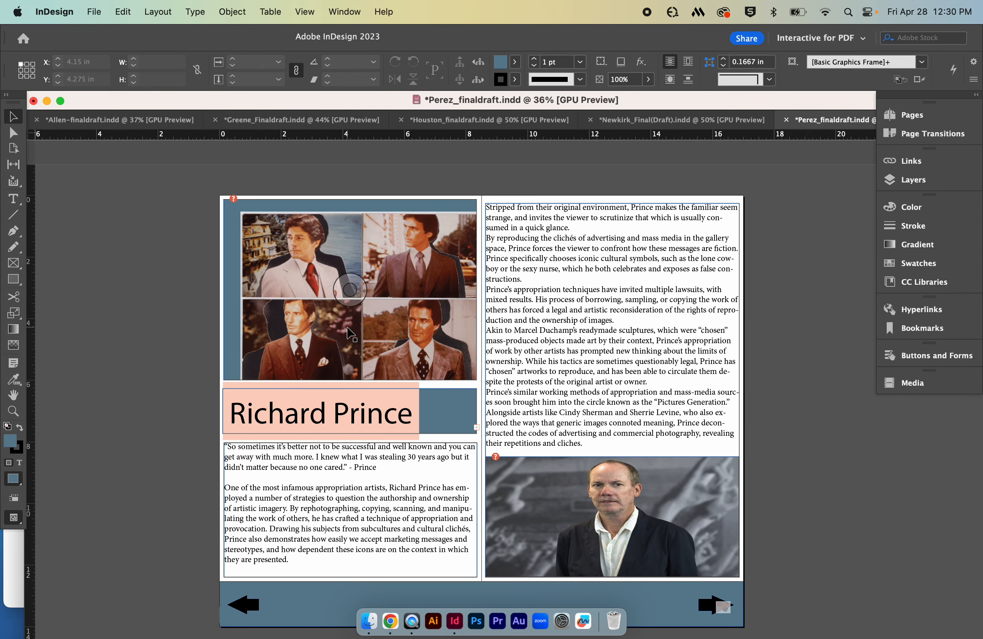
{"action": "scroll", "coordinate": [349, 332], "scroll_direction": "down", "scroll_amount": 2}
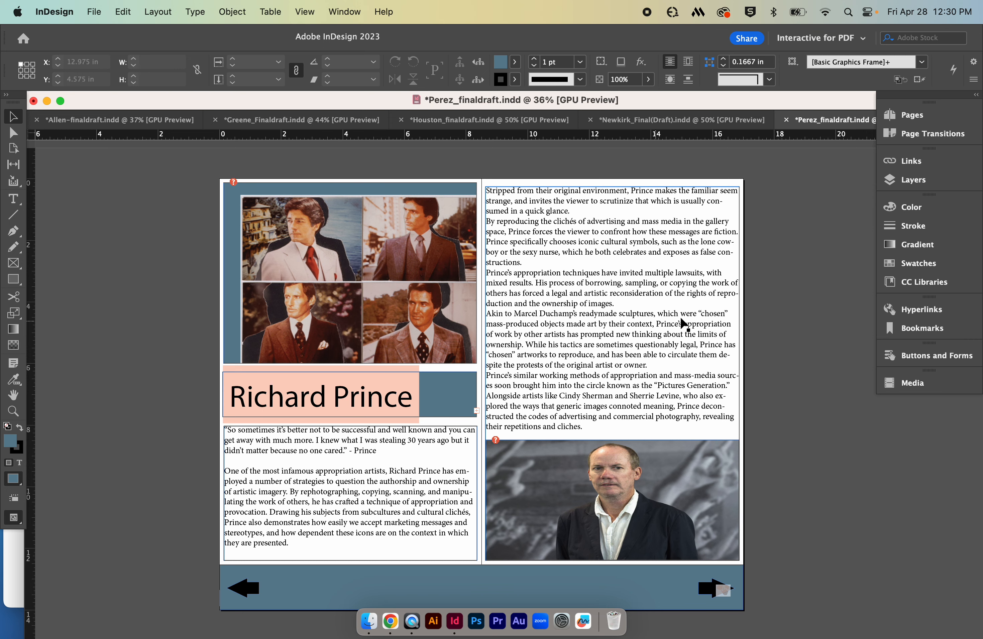
{"action": "double_click", "coordinate": [825, 103]}
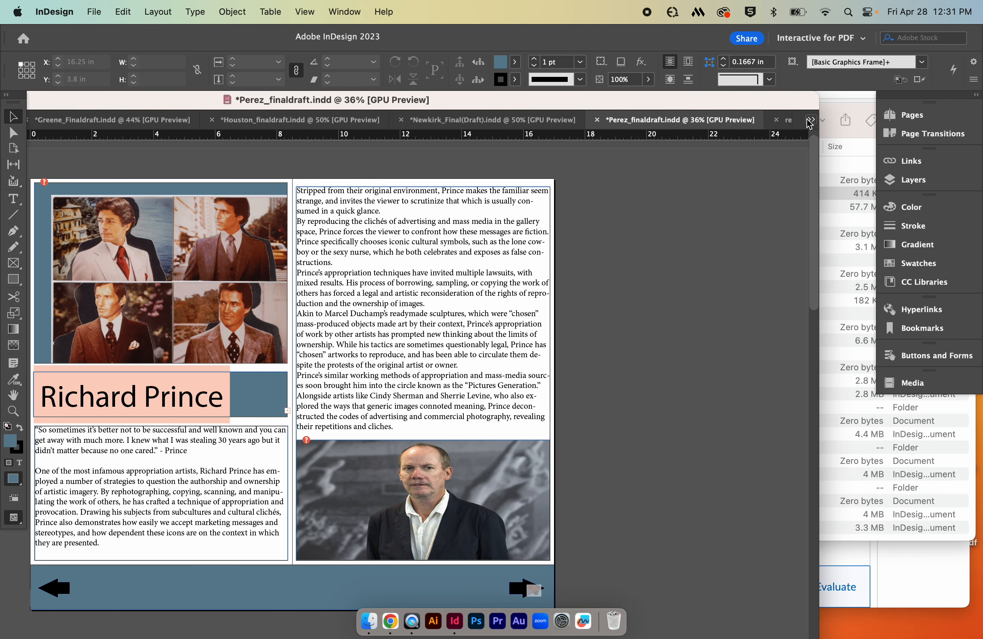
Switch to the reed_finaldraft.indd document, enlarge its window and look through its magazine spreads
{"action": "left_click", "coordinate": [812, 121]}
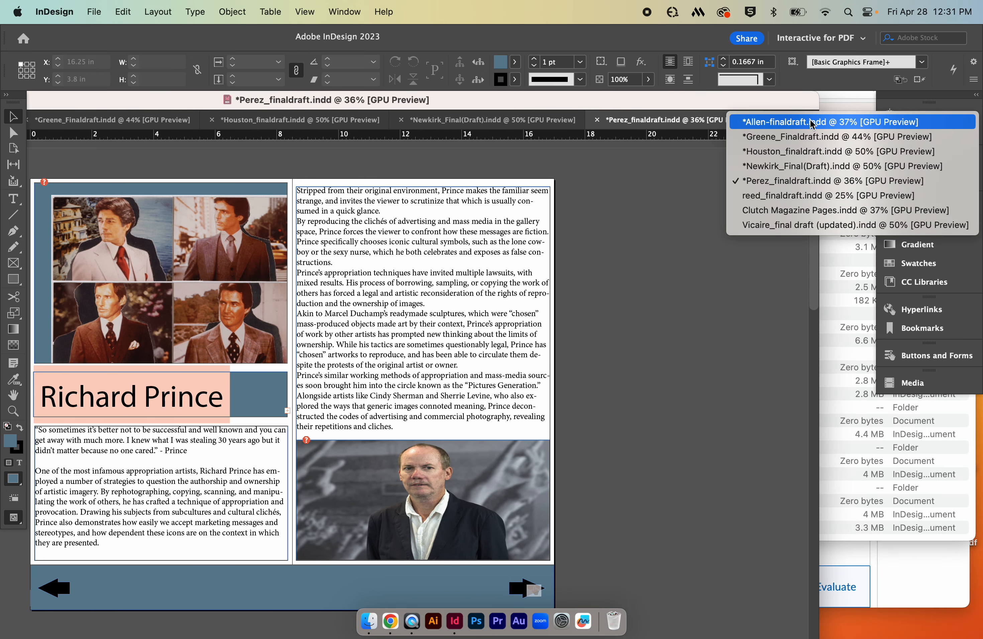
{"action": "left_click", "coordinate": [797, 196]}
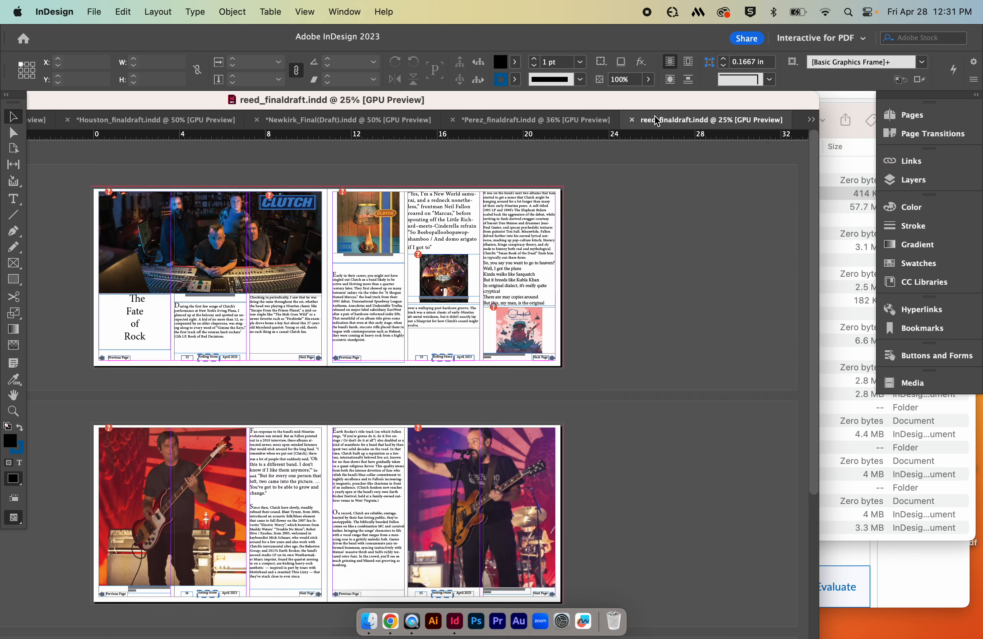
{"action": "double_click", "coordinate": [641, 102]}
{"action": "mouse_move", "coordinate": [821, 115]}
{"action": "left_mouse_down"}
{"action": "mouse_move", "coordinate": [823, 107]}
{"action": "mouse_move", "coordinate": [804, 106]}
{"action": "left_mouse_up"}
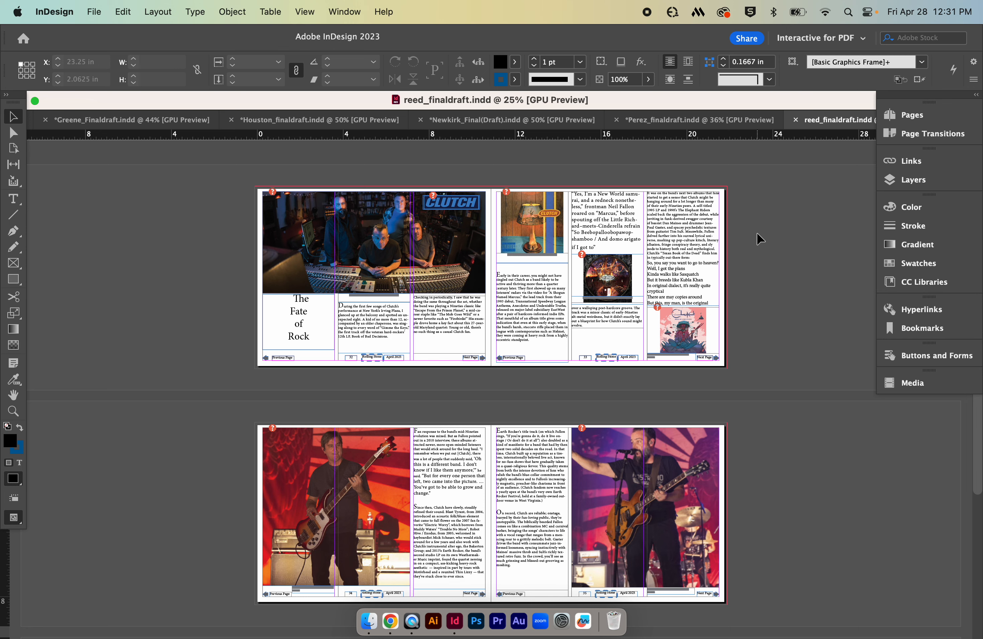
{"action": "scroll", "coordinate": [756, 232], "scroll_direction": "down", "scroll_amount": 3}
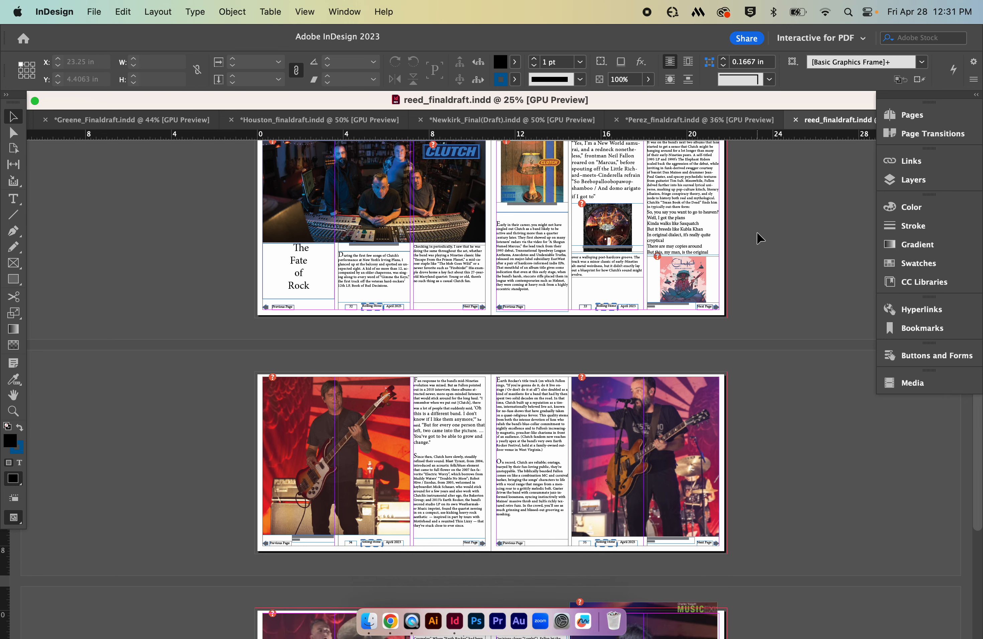
{"action": "scroll", "coordinate": [750, 276], "scroll_direction": "down", "scroll_amount": 10}
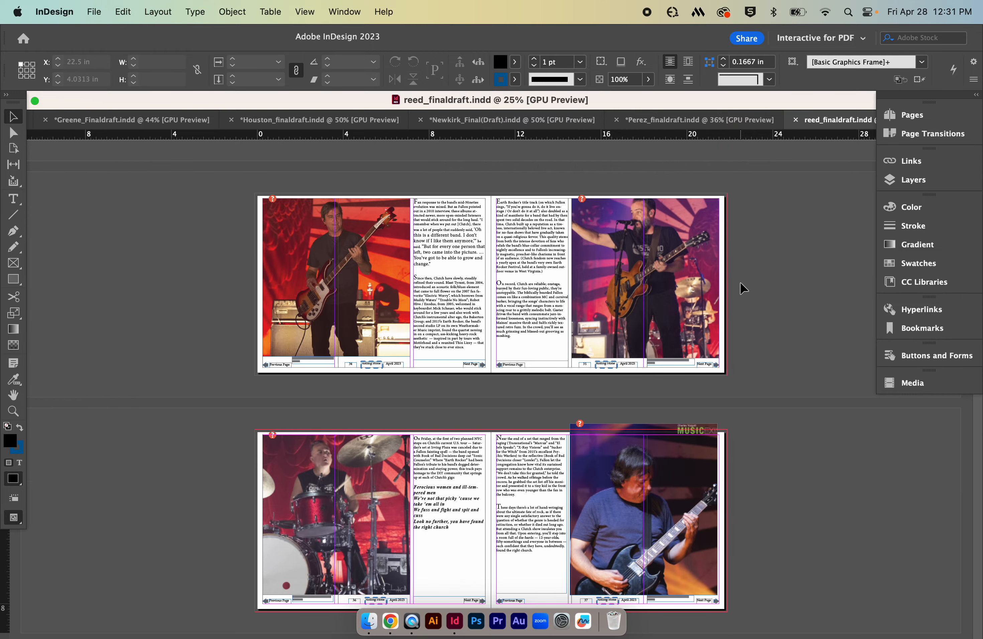
{"action": "scroll", "coordinate": [740, 286], "scroll_direction": "up", "scroll_amount": 12}
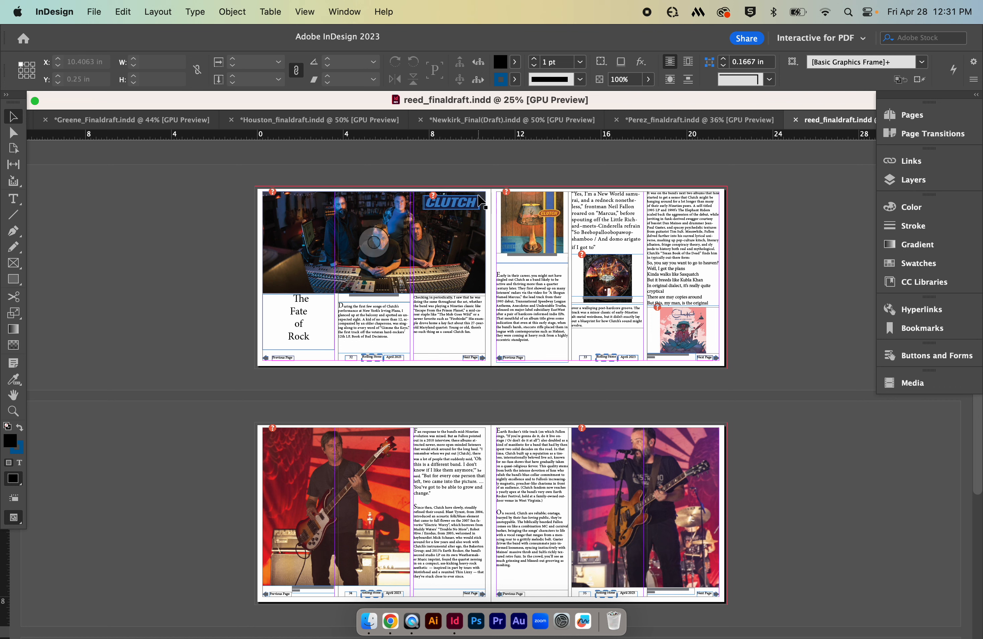
Change the document's page orientation to portrait in the document setup
{"action": "left_click", "coordinate": [94, 12]}
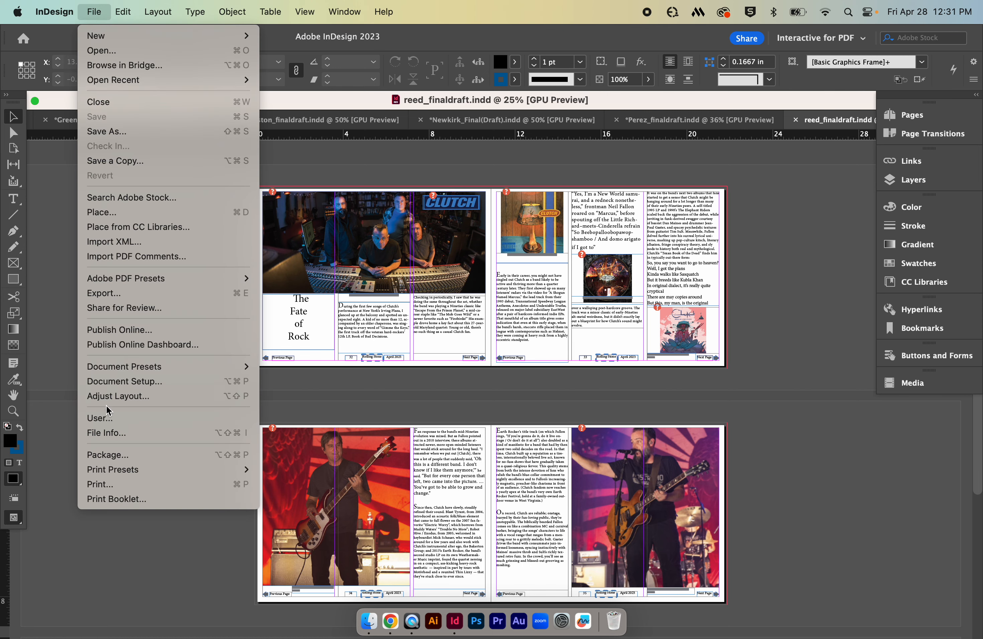
{"action": "left_click", "coordinate": [113, 382]}
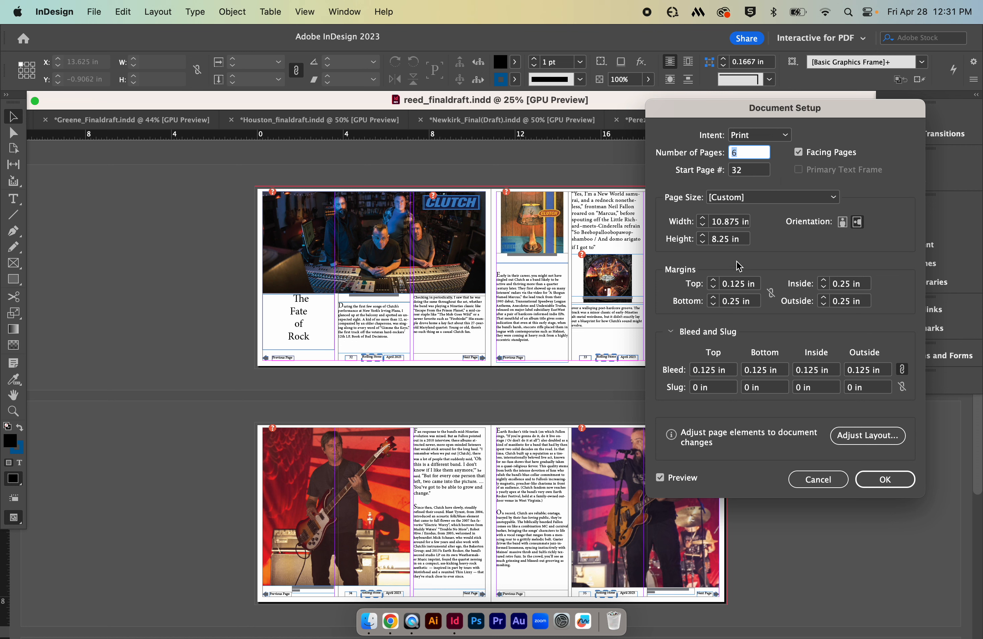
{"action": "left_click", "coordinate": [857, 222]}
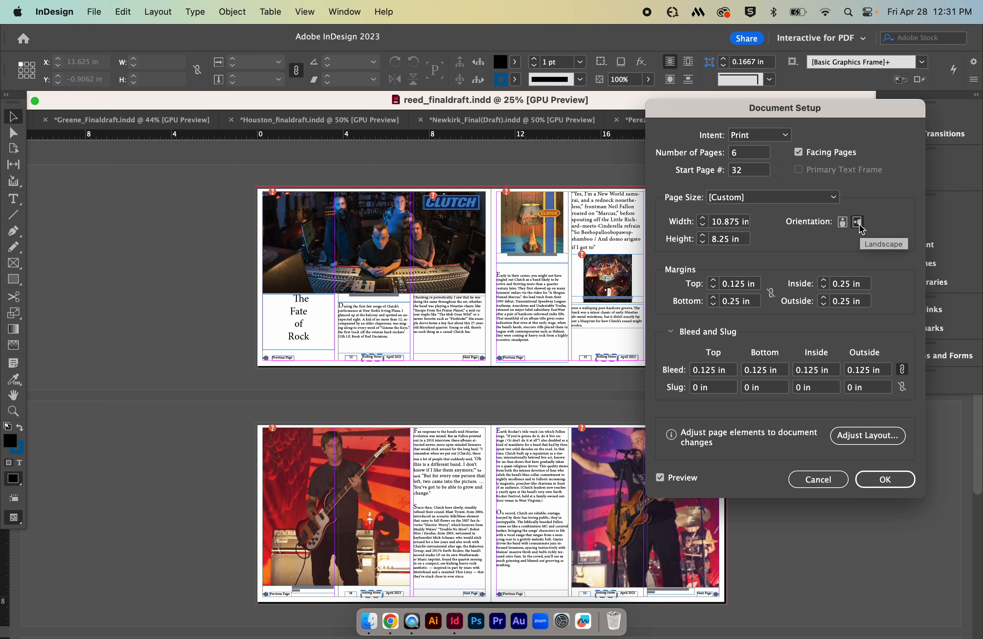
{"action": "left_click", "coordinate": [842, 222]}
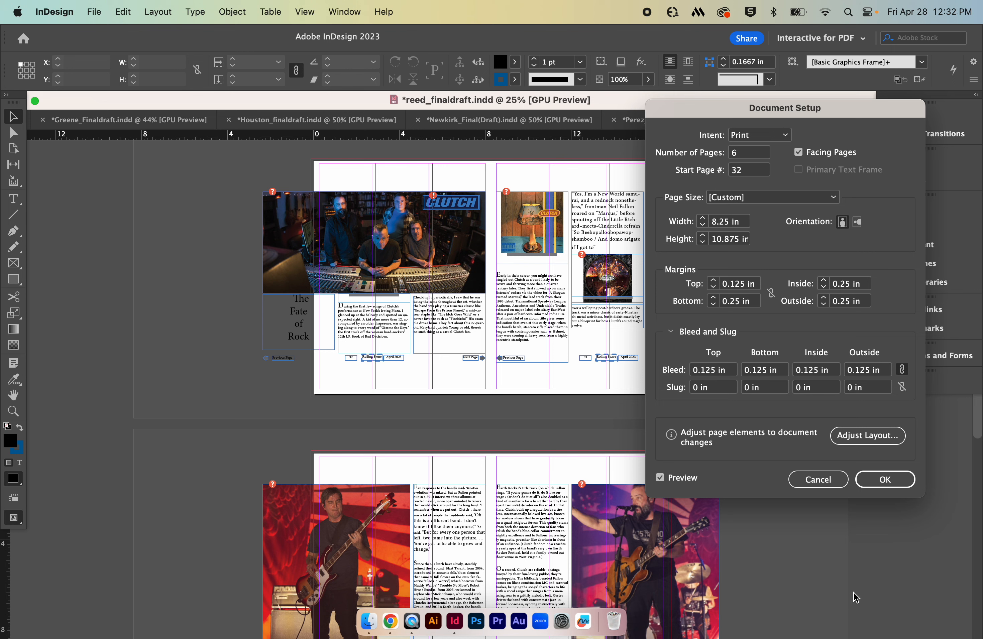
{"action": "left_click", "coordinate": [887, 479]}
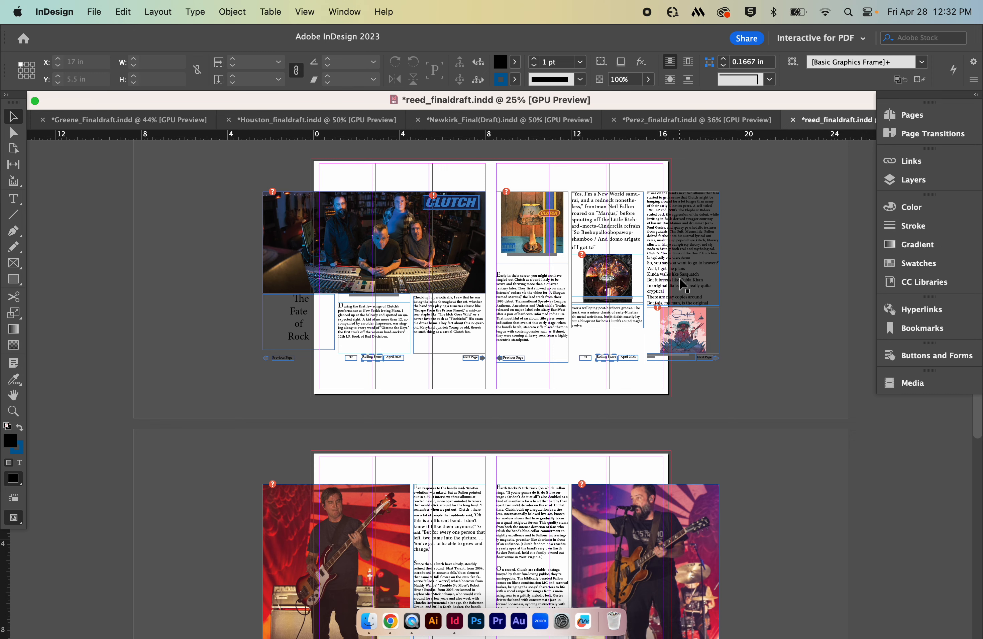
Move the band photo on page 32 up to the top margin and place the Clutch logo in its upper-right area at the page margin
{"action": "key", "text": "super+equal"}
{"action": "key", "text": "super+equal"}
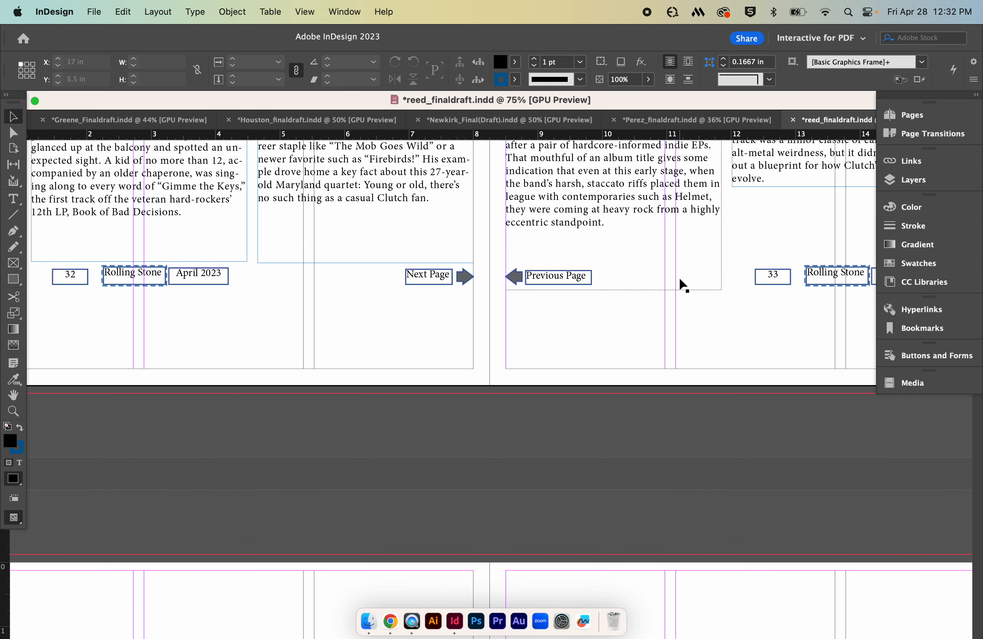
{"action": "left_click_drag", "start_coordinate": [407, 178], "coordinate": [524, 598]}
{"action": "key", "text": "super+minus"}
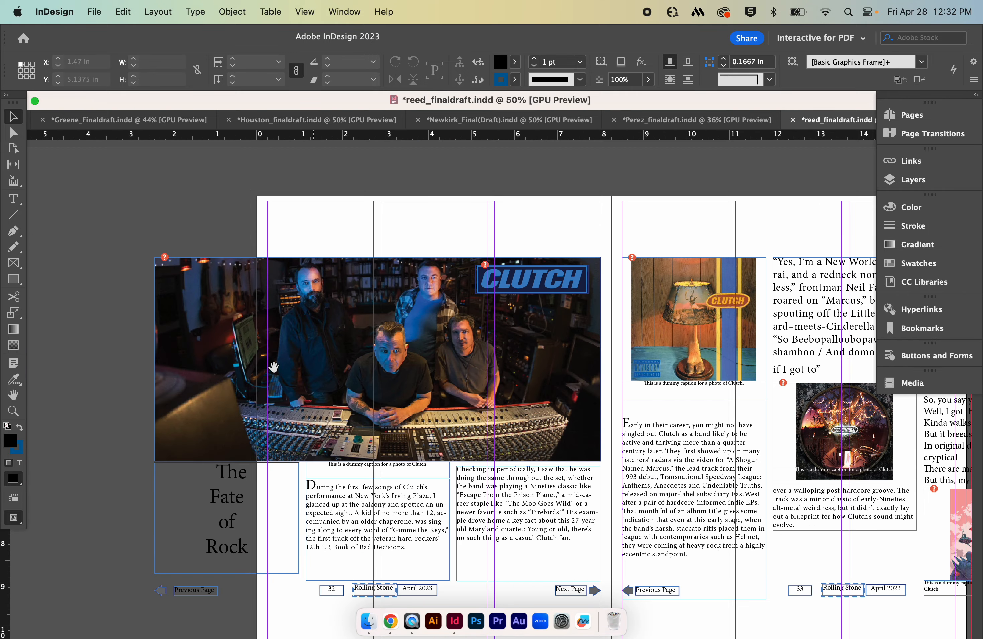
{"action": "left_click_drag", "start_coordinate": [470, 359], "coordinate": [315, 319]}
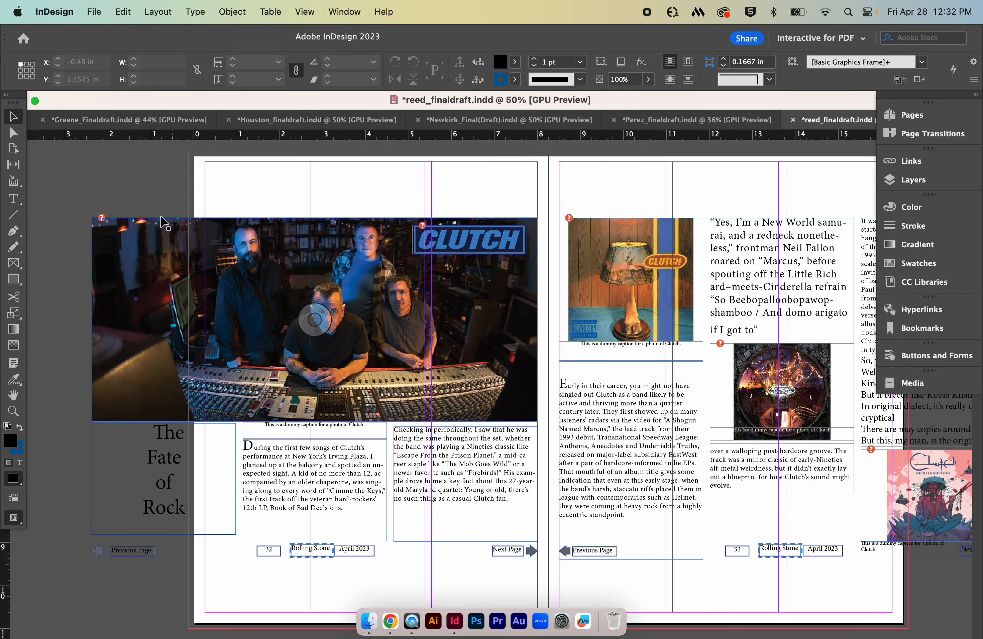
{"action": "left_click", "coordinate": [172, 287]}
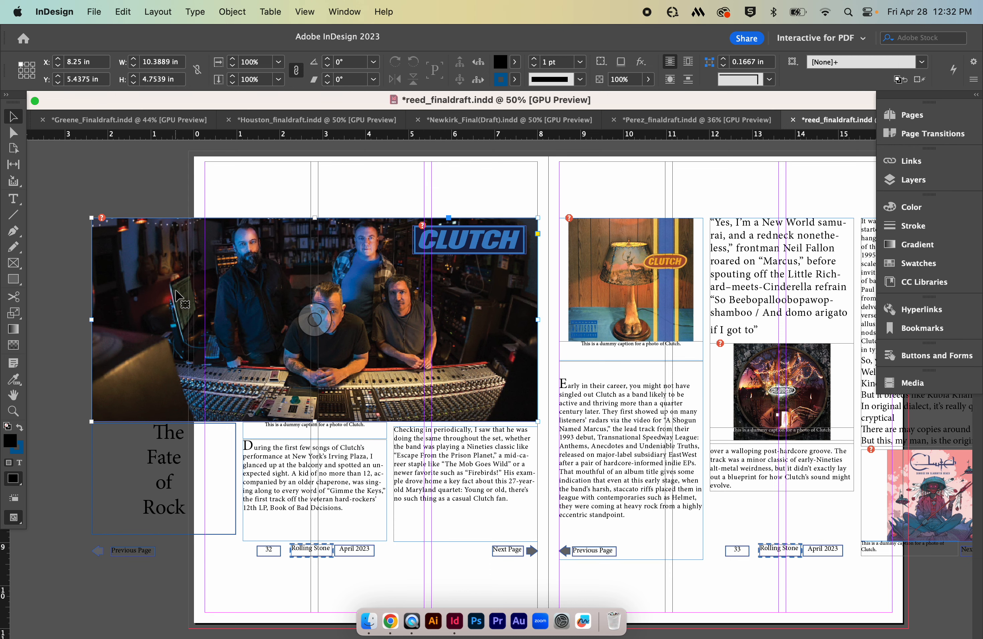
{"action": "left_click_drag", "start_coordinate": [173, 287], "coordinate": [231, 233]}
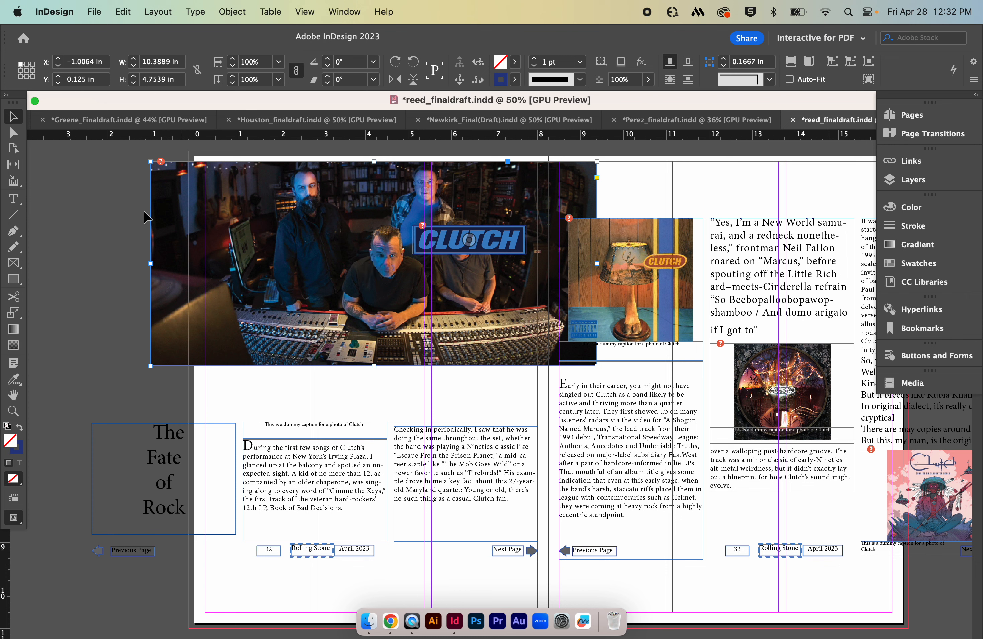
{"action": "left_click", "coordinate": [91, 219]}
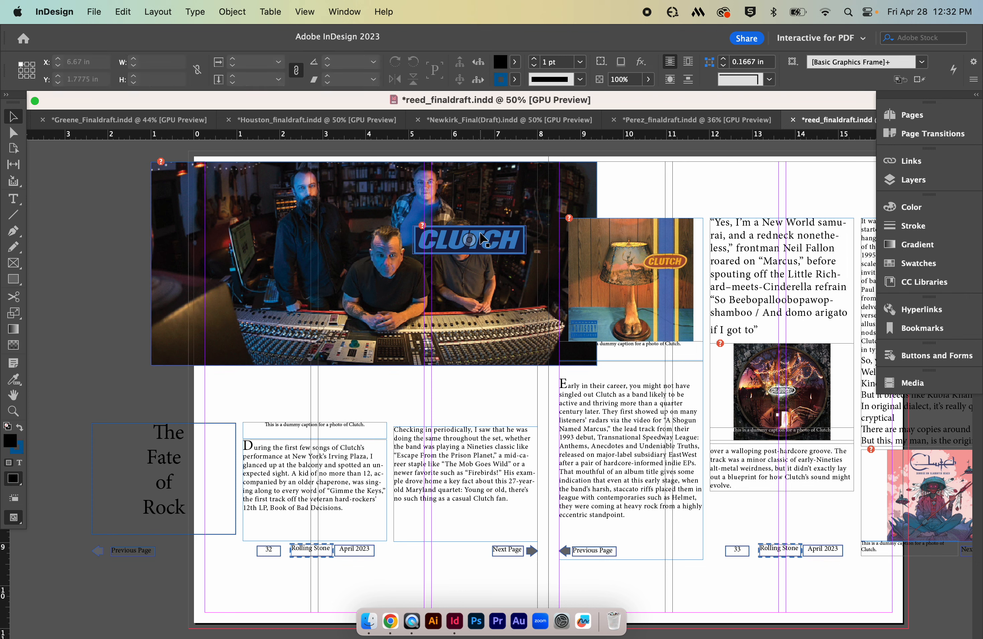
{"action": "left_click_drag", "start_coordinate": [477, 238], "coordinate": [490, 181]}
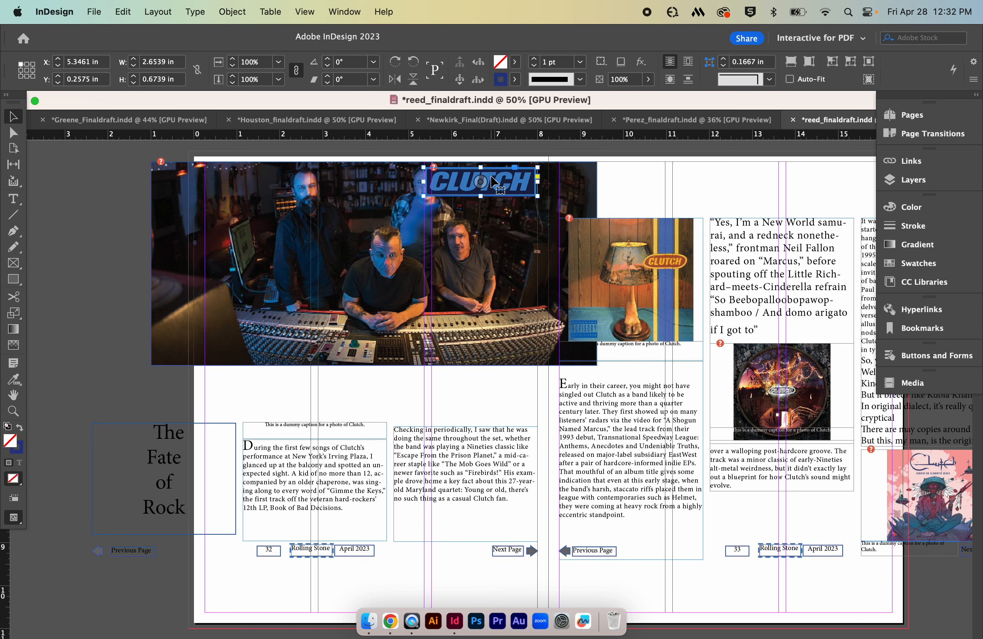
{"action": "left_click", "coordinate": [83, 278]}
Crop the band photo's frame to about 8.14 in wide, from the page's outer bleed to its inside margin
{"action": "key", "text": "a"}
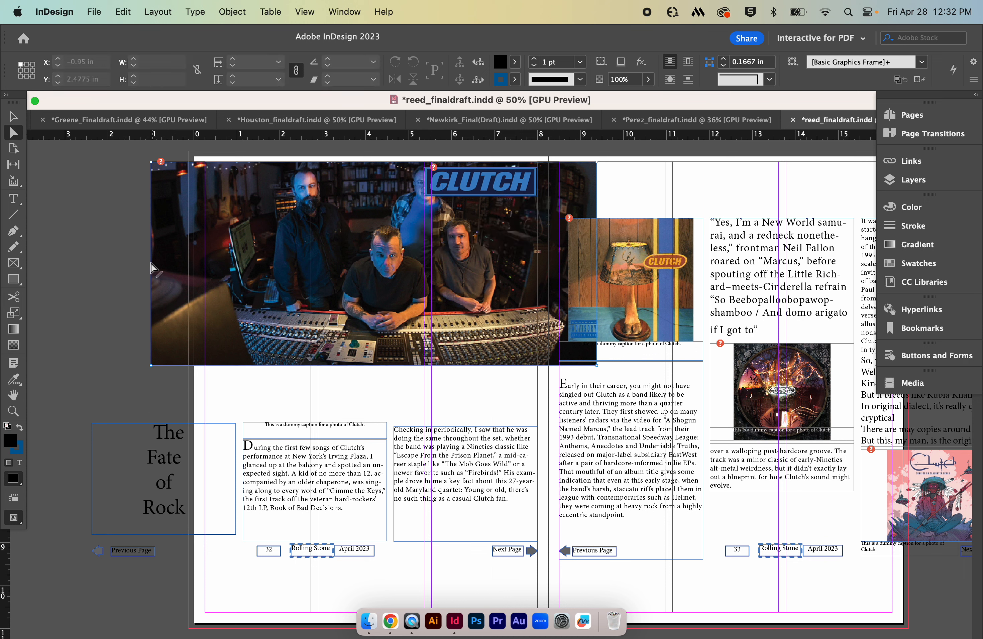
{"action": "left_click", "coordinate": [151, 265]}
{"action": "left_click_drag", "start_coordinate": [152, 265], "coordinate": [189, 265]}
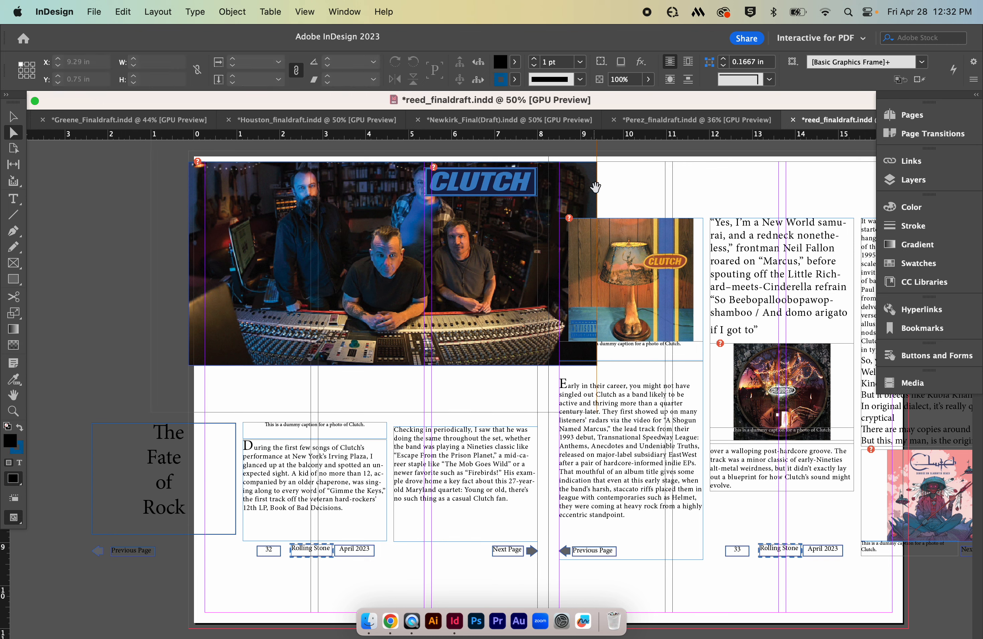
{"action": "left_click_drag", "start_coordinate": [598, 192], "coordinate": [554, 194]}
{"action": "key", "text": "super+z"}
{"action": "left_click", "coordinate": [650, 196]}
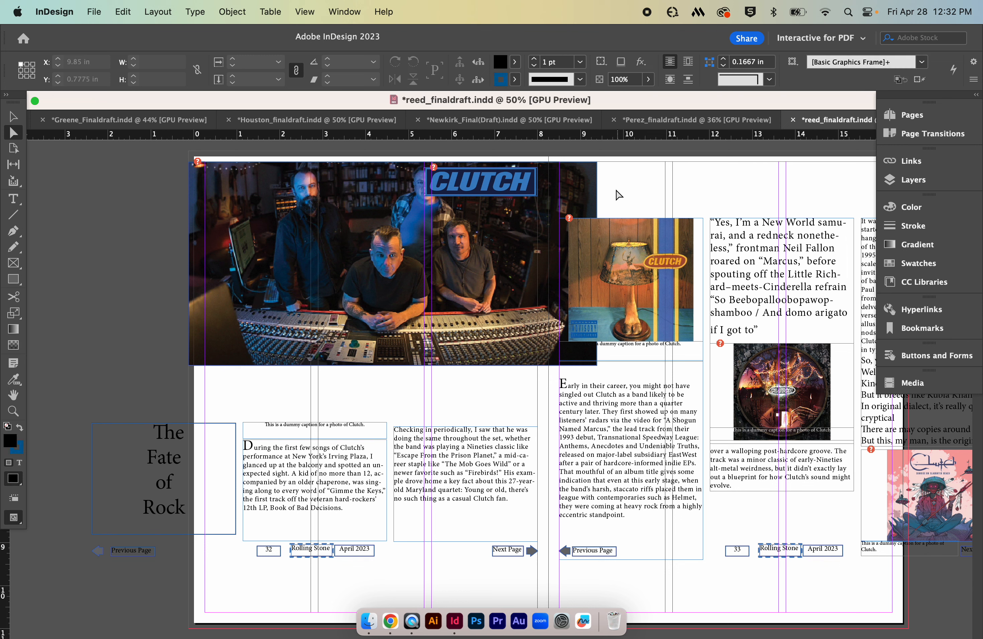
{"action": "left_click_drag", "start_coordinate": [597, 194], "coordinate": [538, 196]}
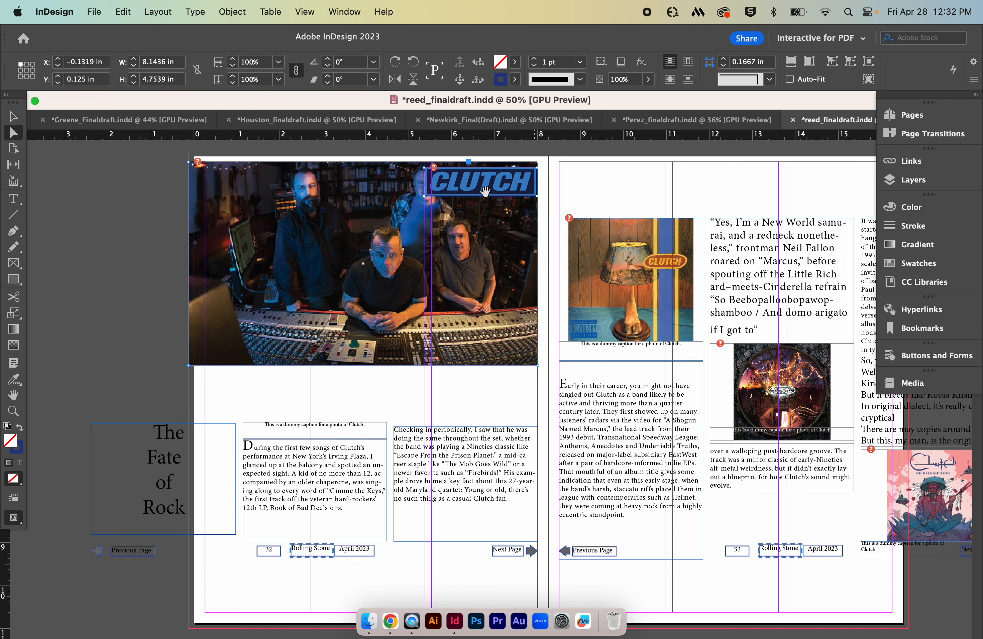
{"action": "left_click", "coordinate": [134, 194]}
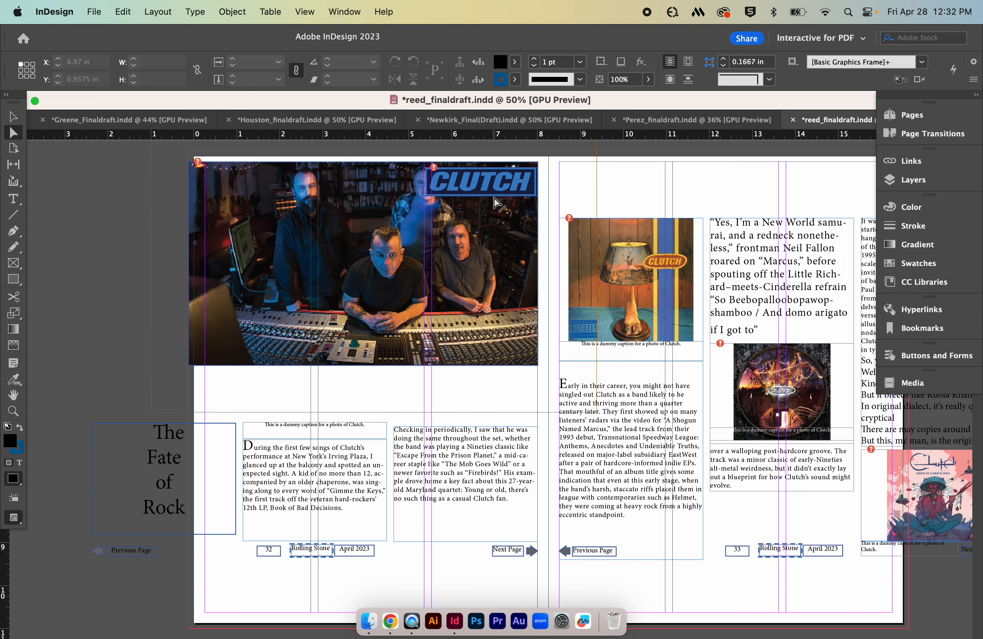
Move the Clutch logo to the band photo's lower-left area, at about X 0.25 in and Y 3.68 in
{"action": "left_click_drag", "start_coordinate": [493, 187], "coordinate": [292, 326]}
{"action": "key", "text": "super+z"}
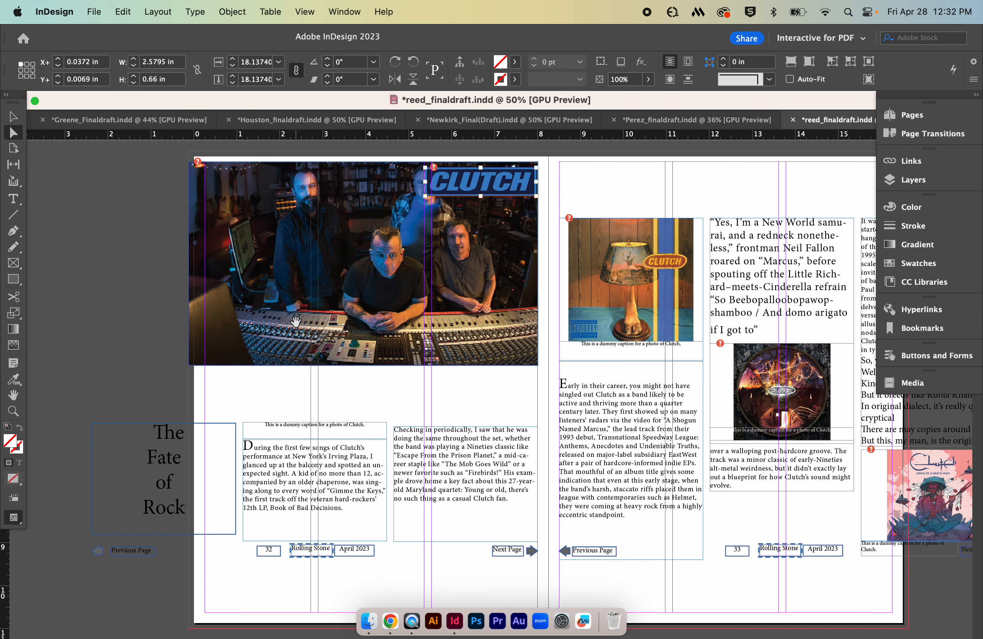
{"action": "left_click", "coordinate": [71, 191]}
{"action": "left_click", "coordinate": [12, 116]}
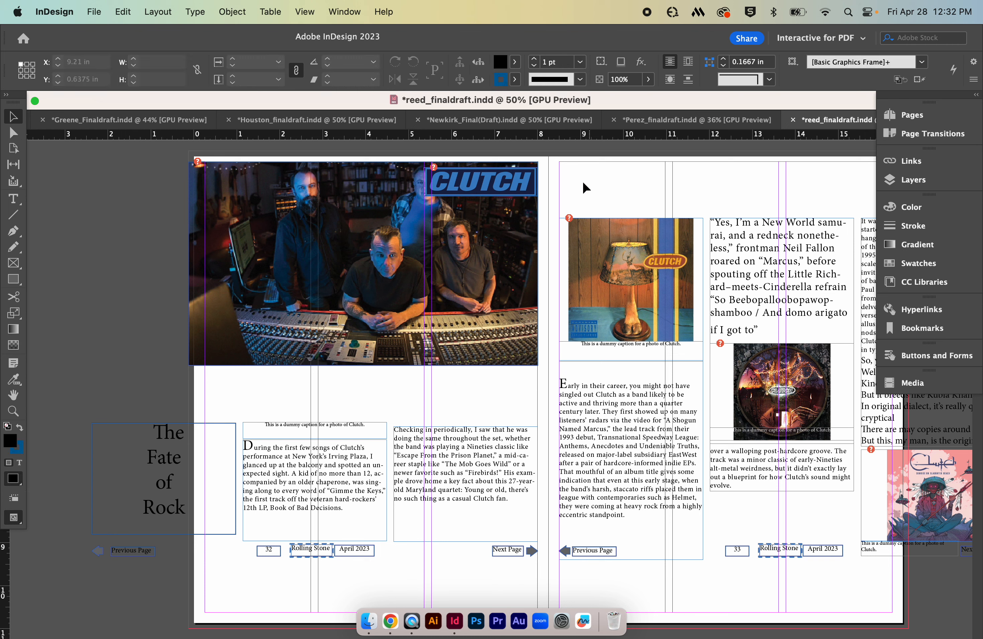
{"action": "left_click_drag", "start_coordinate": [513, 185], "coordinate": [282, 330]}
{"action": "left_click", "coordinate": [147, 228]}
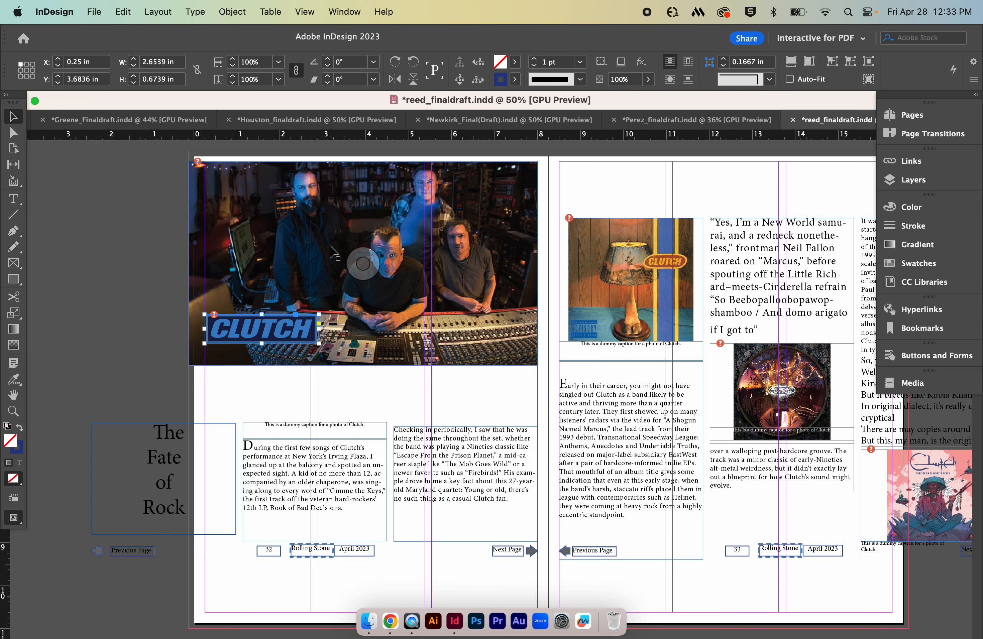
Shift the band image to the right inside its frame and nudge the Clutch logo slightly down and to the right
{"action": "left_click", "coordinate": [364, 264]}
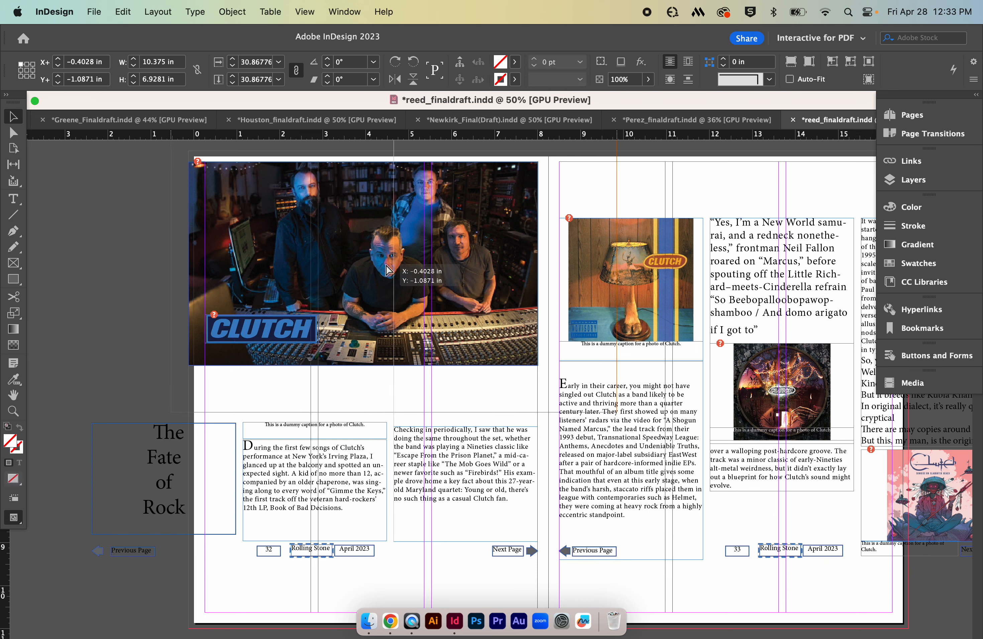
{"action": "mouse_move", "coordinate": [363, 264]}
{"action": "left_mouse_down"}
{"action": "mouse_move", "coordinate": [386, 264]}
{"action": "mouse_move", "coordinate": [368, 264]}
{"action": "left_mouse_up"}
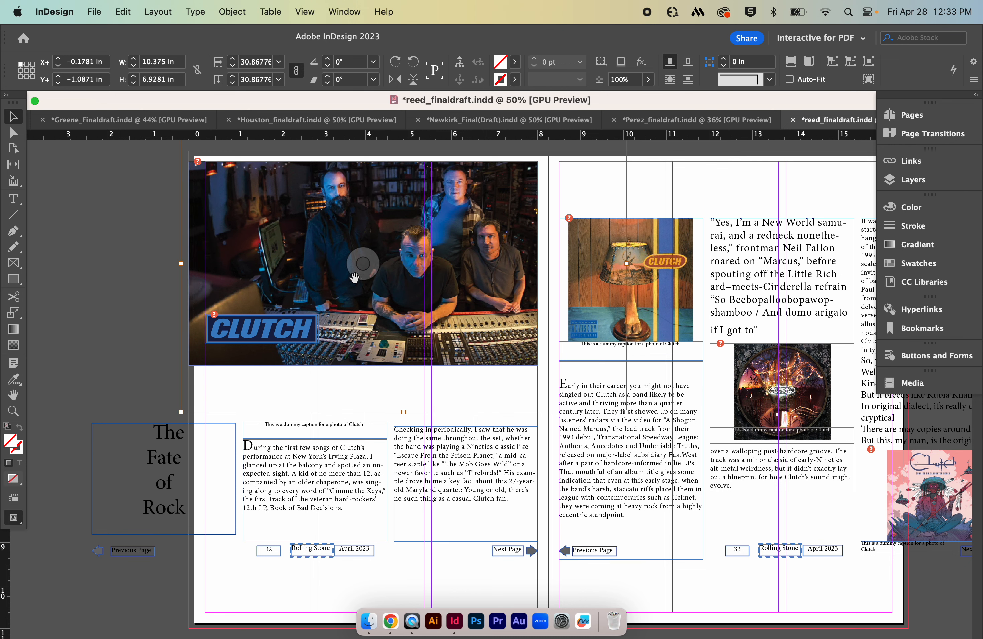
{"action": "left_click", "coordinate": [298, 329]}
{"action": "mouse_move", "coordinate": [298, 330]}
{"action": "left_mouse_down"}
{"action": "mouse_move", "coordinate": [309, 197]}
{"action": "mouse_move", "coordinate": [303, 342]}
{"action": "left_mouse_up"}
{"action": "left_click", "coordinate": [129, 281]}
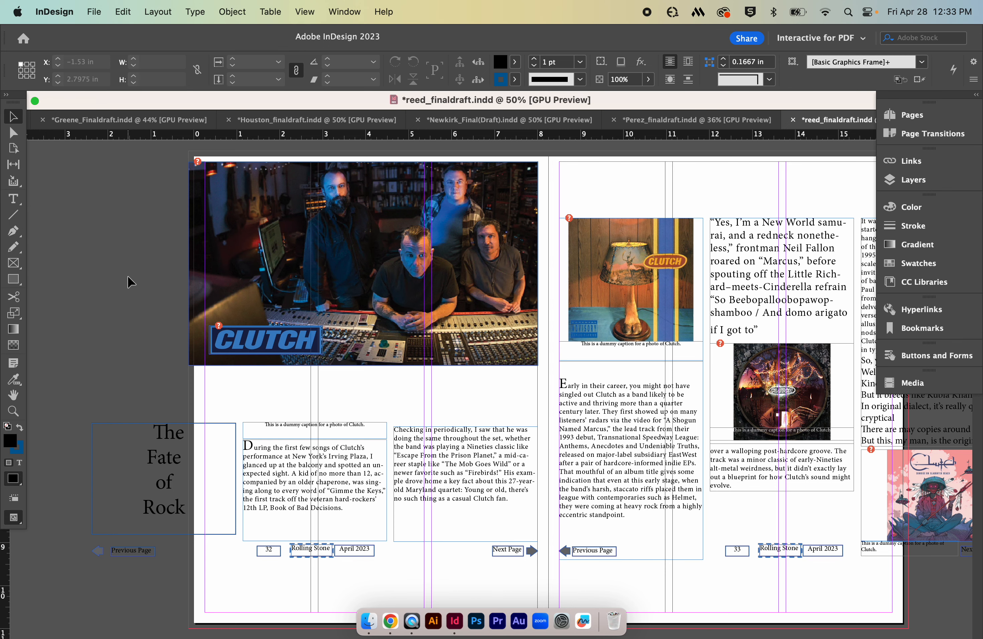
Undo all the photo and logo edits and the portrait orientation change to restore the original landscape spreads
{"action": "key", "text": "super+minus"}
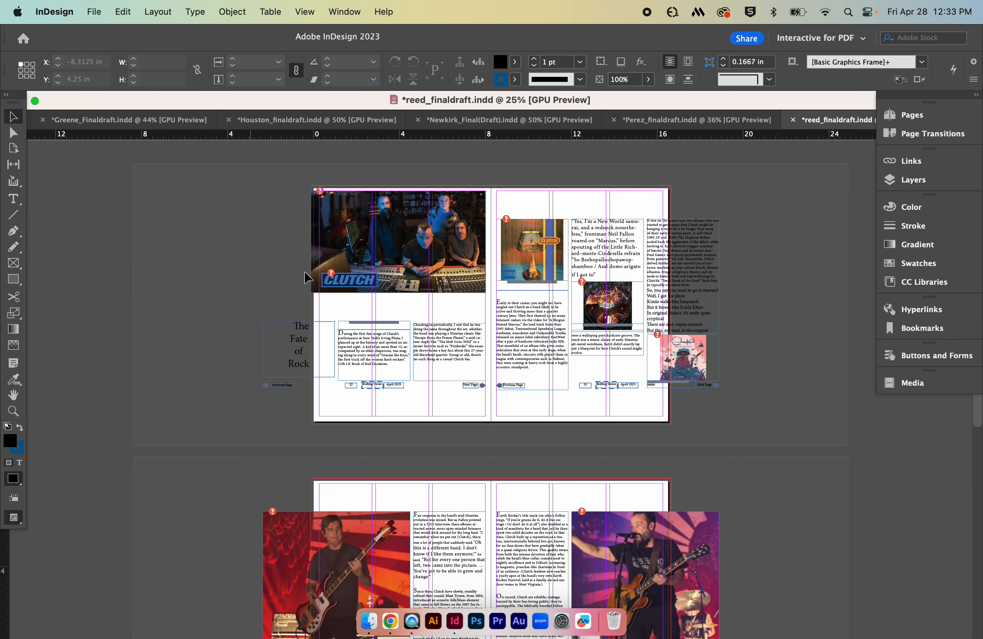
{"action": "scroll", "coordinate": [498, 323], "scroll_direction": "down", "scroll_amount": 2}
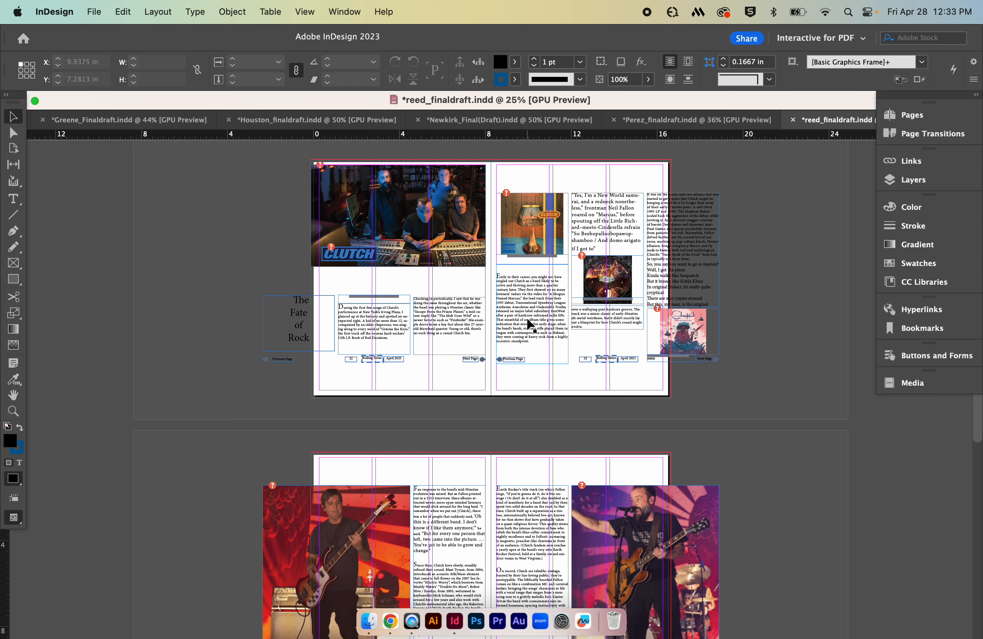
{"action": "key", "text": "super+z"}
{"action": "key", "text": "super+z"}
{"action": "key", "text": "super+z"}
{"action": "key", "text": "super+z"}
{"action": "key", "text": "super+z"}
{"action": "key", "text": "super+z"}
{"action": "key", "text": "super+z"}
{"action": "key", "text": "super+z"}
{"action": "key", "text": "super+z"}
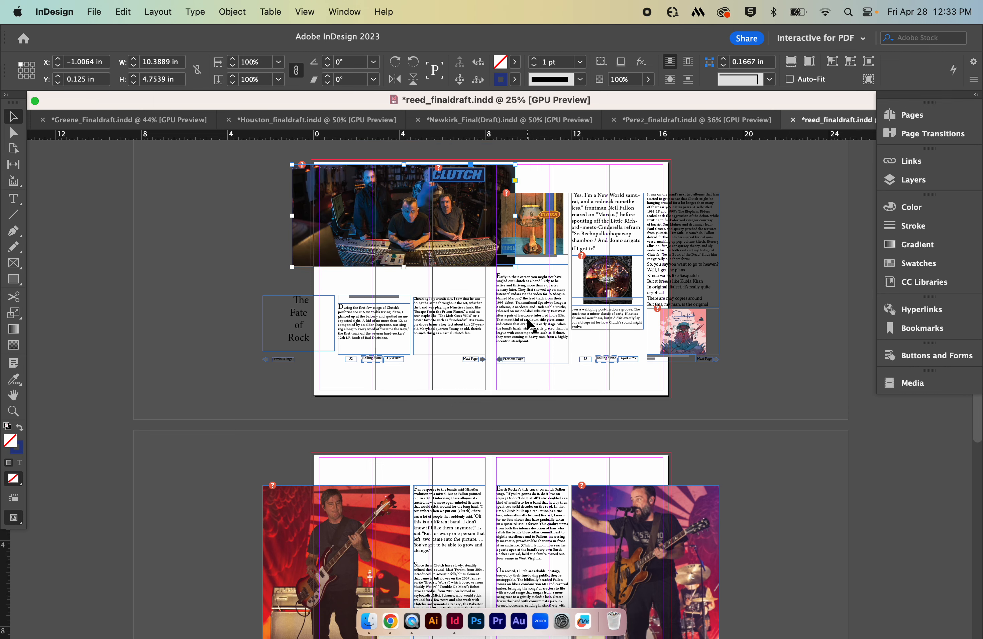
{"action": "key", "text": "super+z"}
{"action": "key", "text": "super+z"}
{"action": "key", "text": "super+z"}
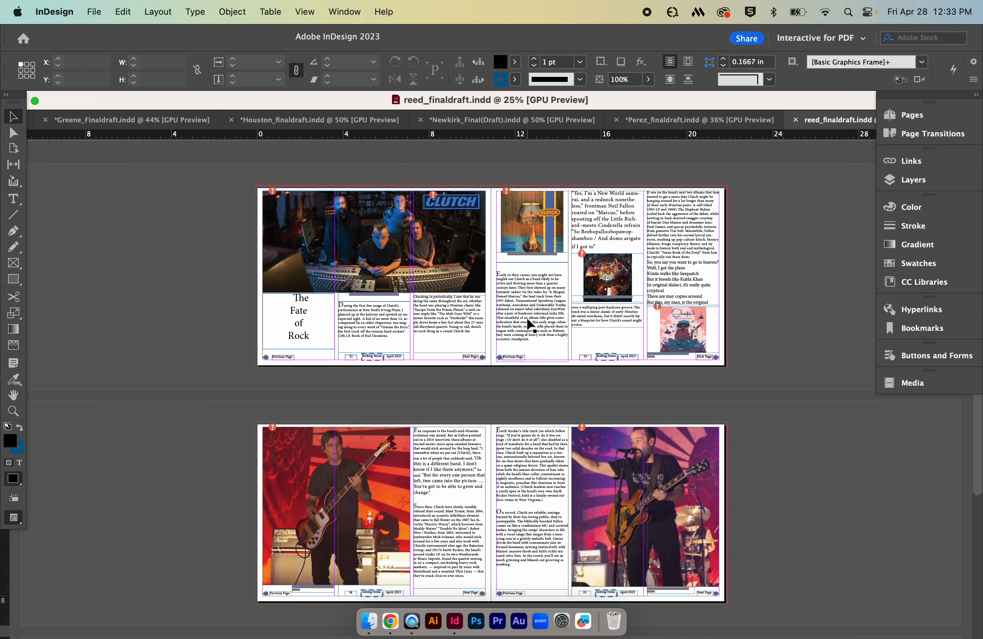
Enlarge the view of the first spread and expand the collapsed panels to show the pages, links, swatches and hyperlinks
{"action": "key", "text": "super+equal"}
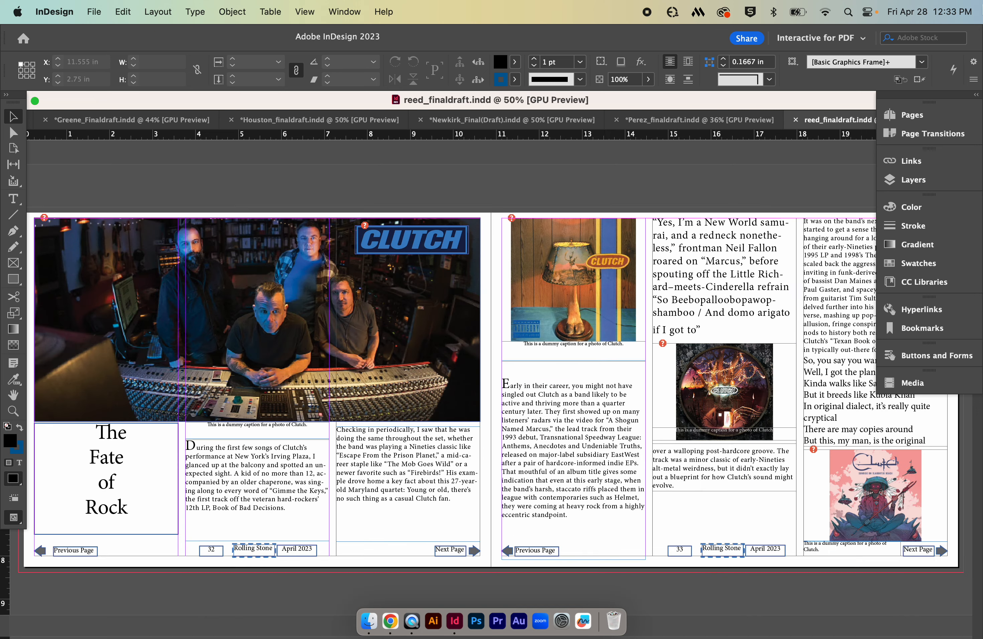
{"action": "left_click", "coordinate": [975, 95]}
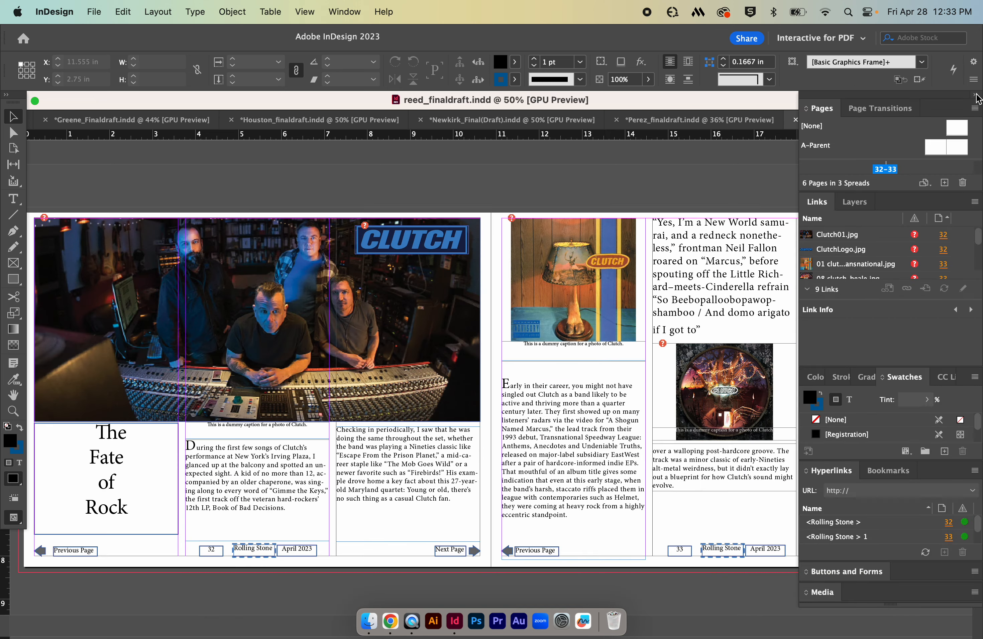
Collapse the expanded panels to icons and bring the full page 33 into view
{"action": "left_click", "coordinate": [976, 95]}
{"action": "scroll", "coordinate": [574, 261], "scroll_direction": "down", "scroll_amount": 3}
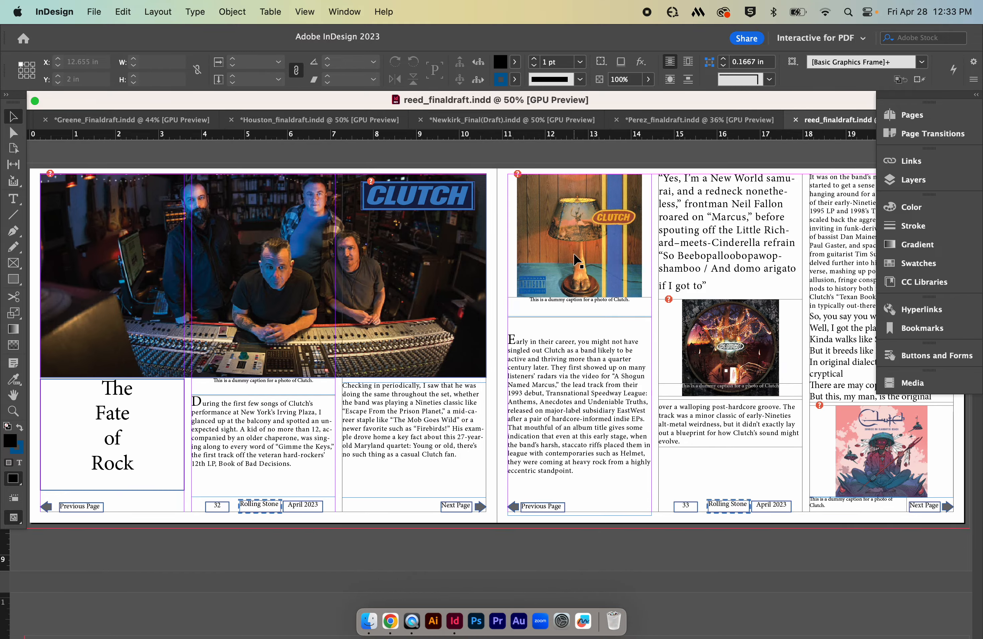
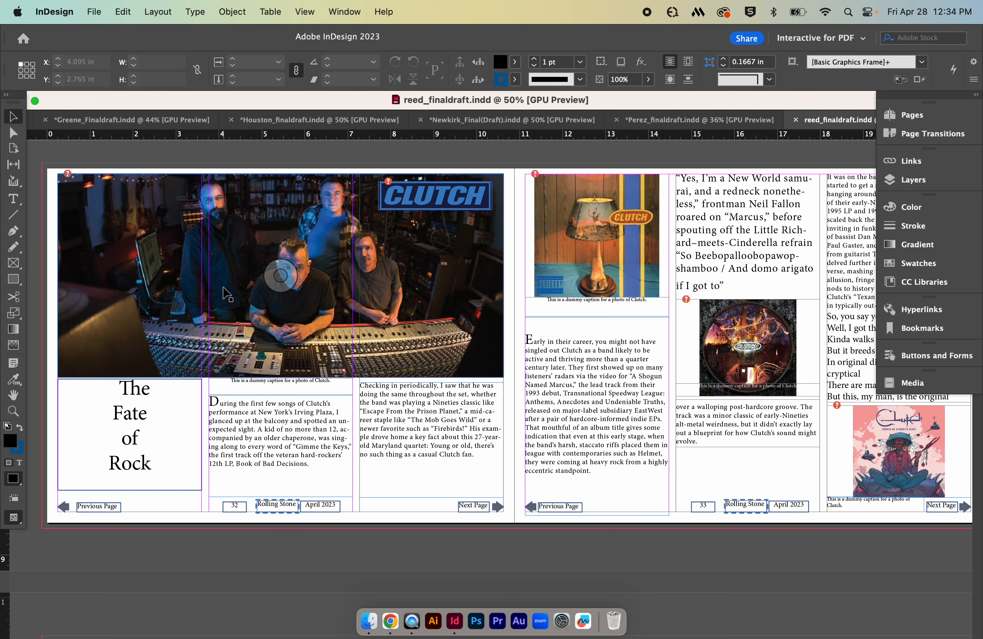
{"action": "scroll", "coordinate": [559, 319], "scroll_direction": "right", "scroll_amount": 8}
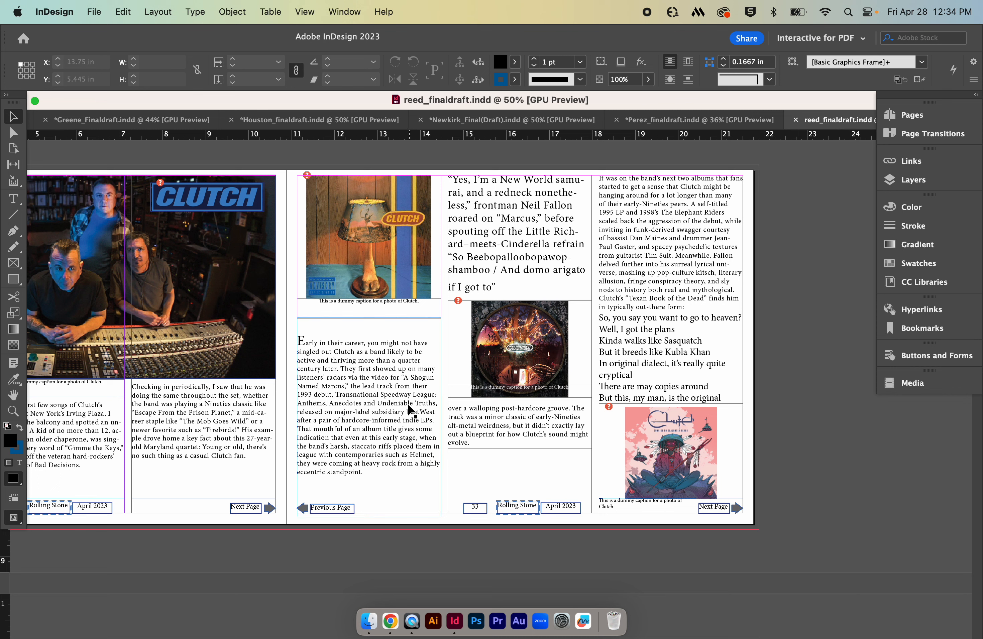
Set the large opening quote in page 33's middle column in Helvetica Bold Oblique
{"action": "double_click", "coordinate": [516, 218]}
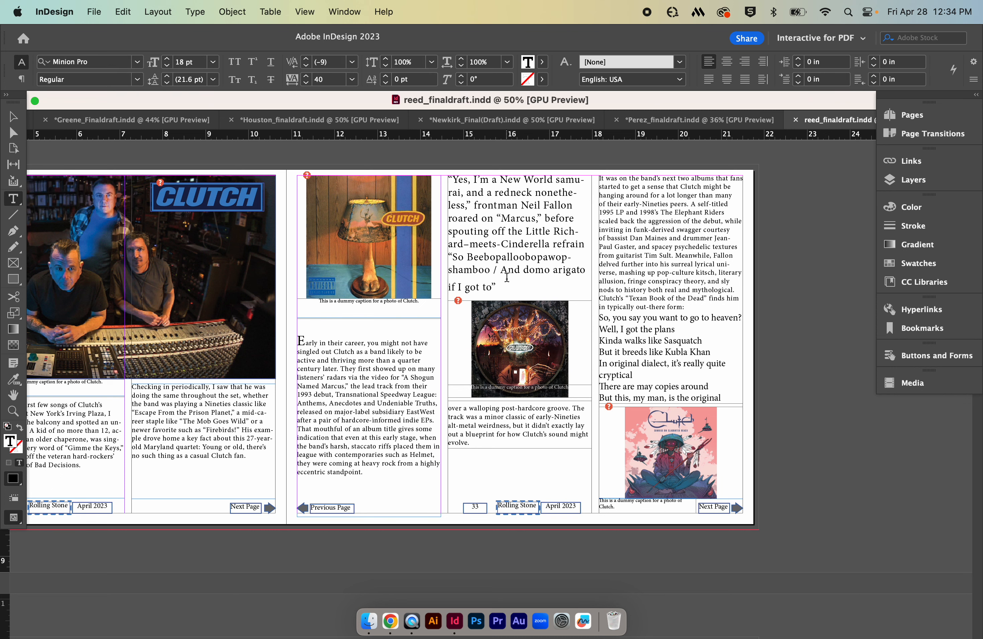
{"action": "left_click_drag", "start_coordinate": [501, 291], "coordinate": [421, 164]}
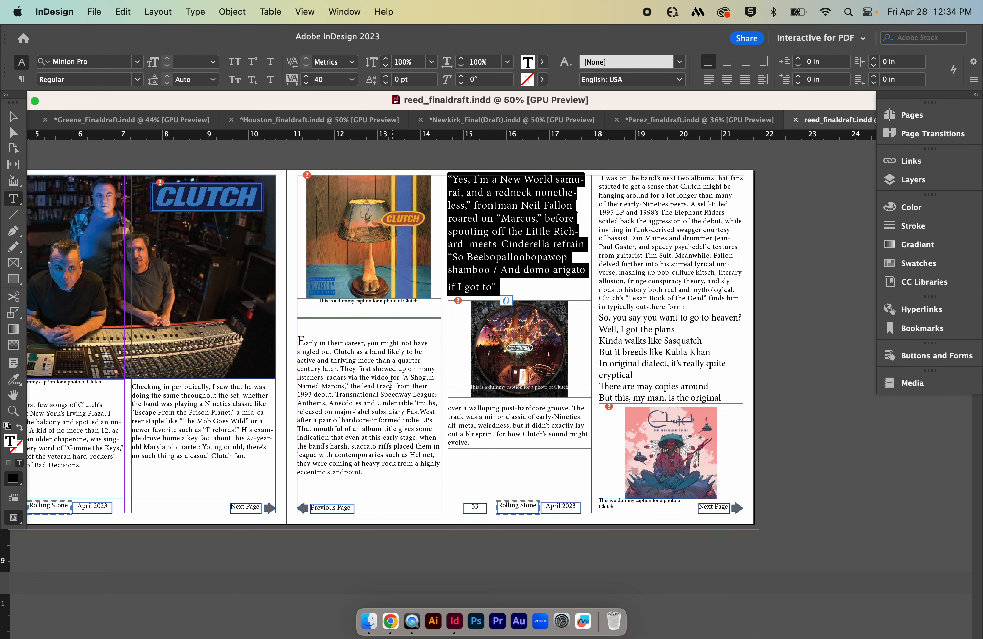
{"action": "left_click", "coordinate": [408, 394]}
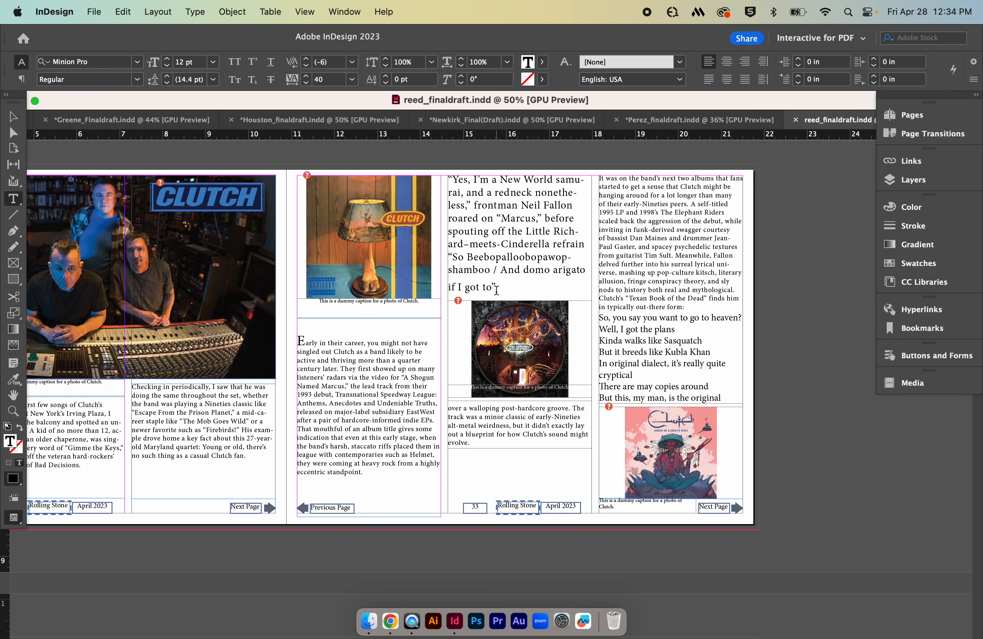
{"action": "left_click_drag", "start_coordinate": [497, 289], "coordinate": [443, 187]}
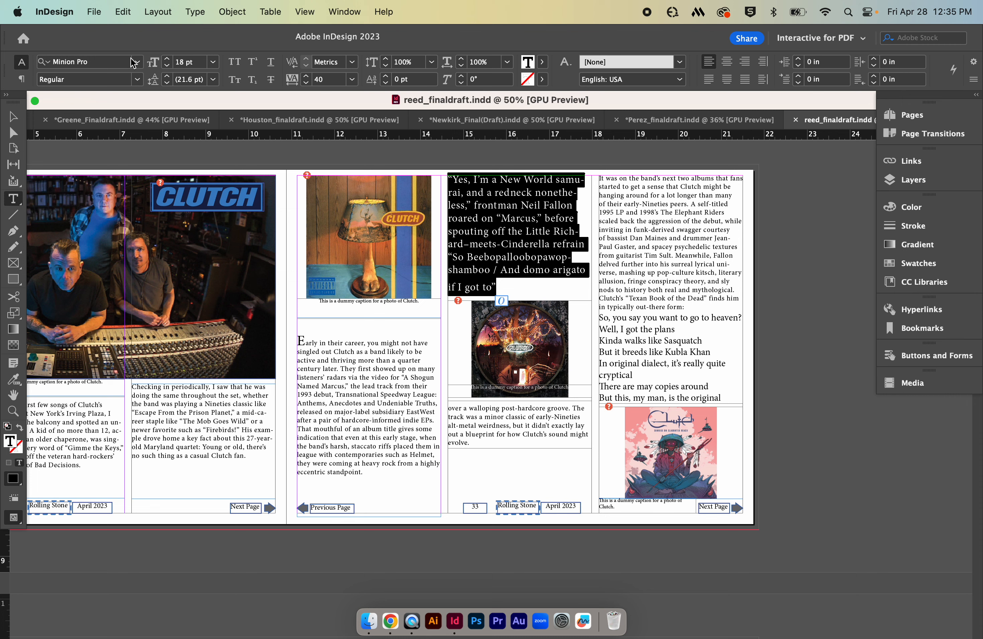
{"action": "left_click", "coordinate": [121, 60]}
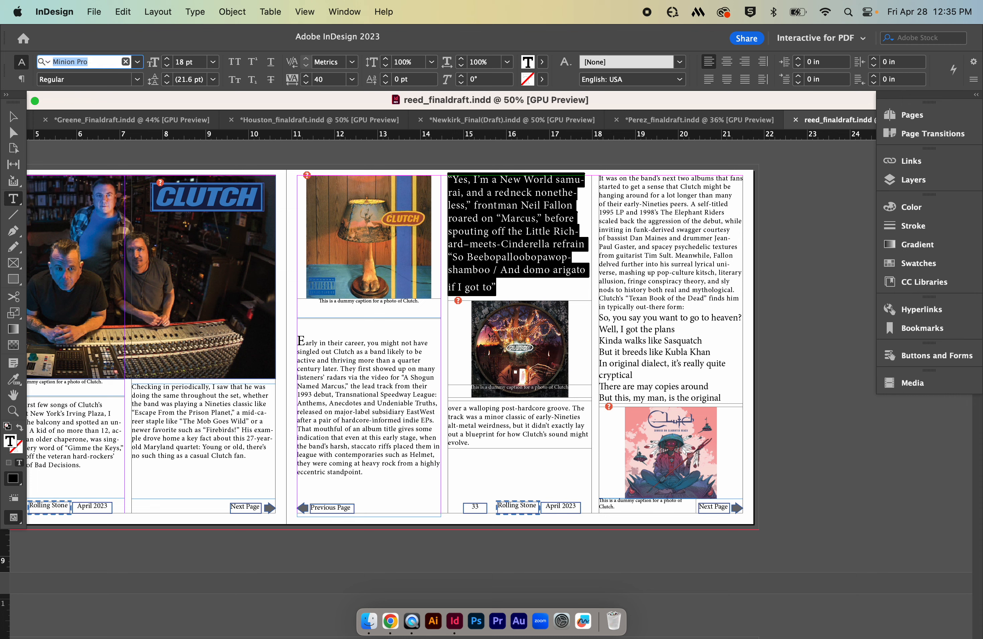
{"action": "type", "text": "helv"}
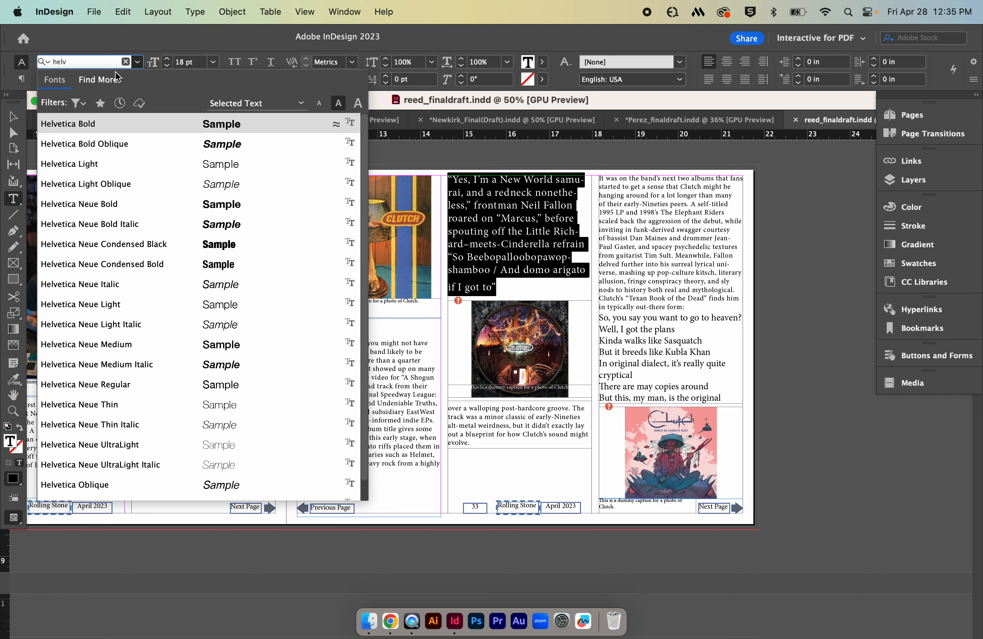
{"action": "left_click", "coordinate": [116, 144]}
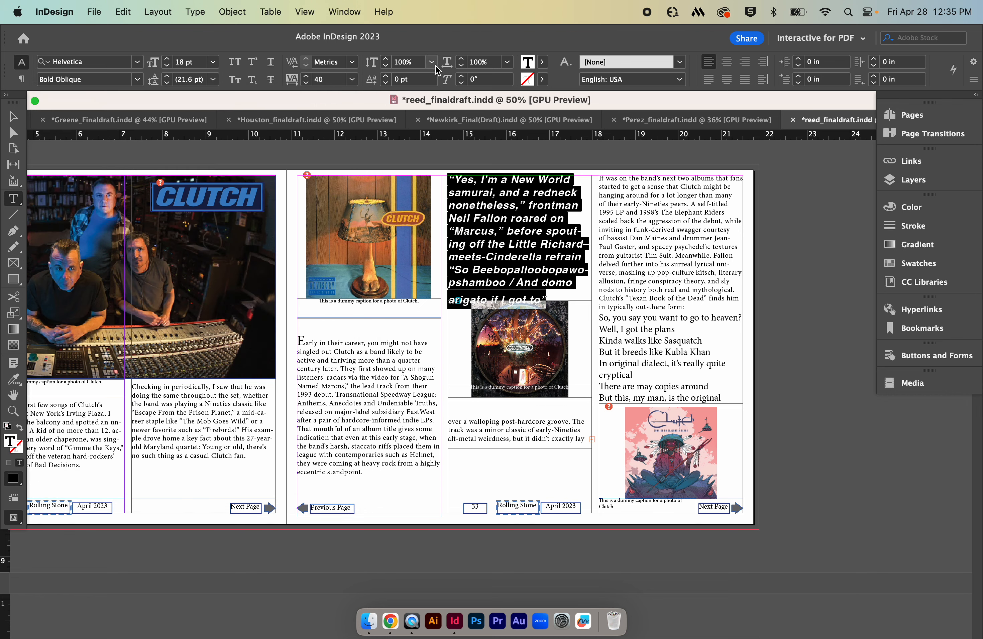
{"action": "left_click", "coordinate": [12, 117]}
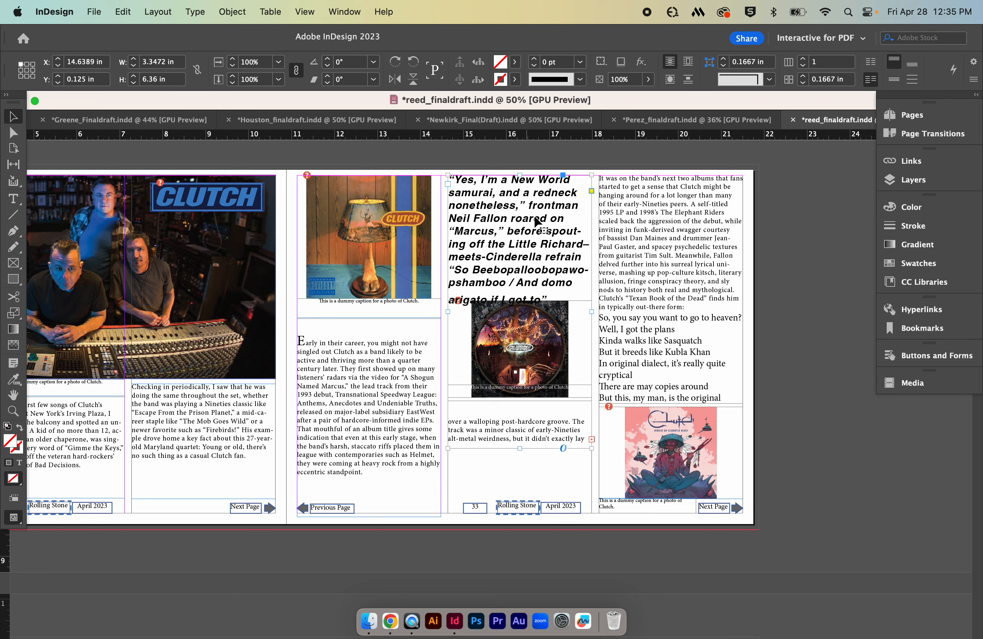
Examine the text columns and photos on the remaining spreads, from page 33 through pages 34–35 and 36–37
{"action": "left_click", "coordinate": [657, 362]}
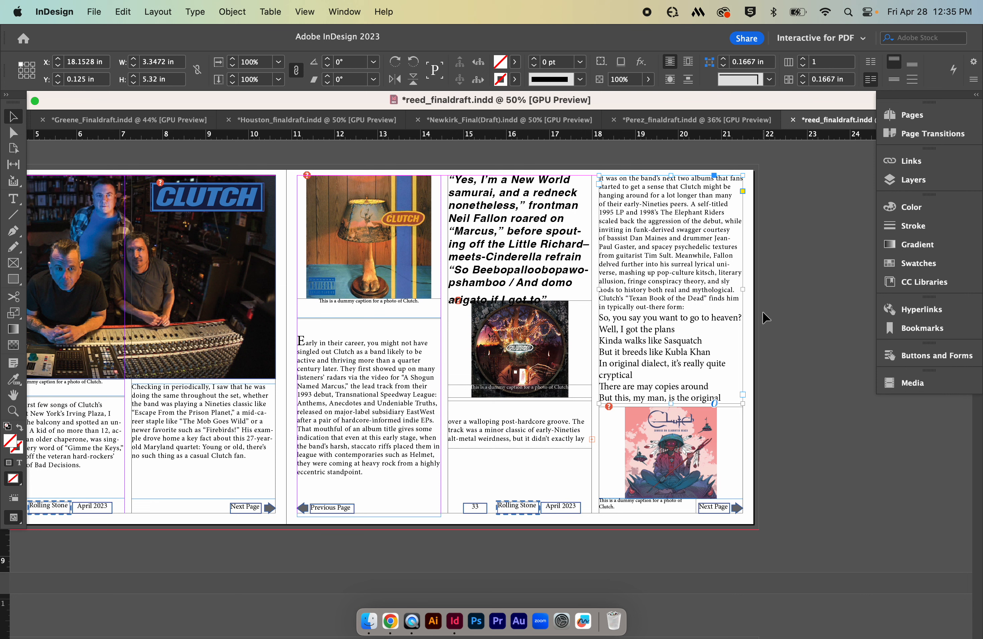
{"action": "scroll", "coordinate": [618, 267], "scroll_direction": "left", "scroll_amount": 5}
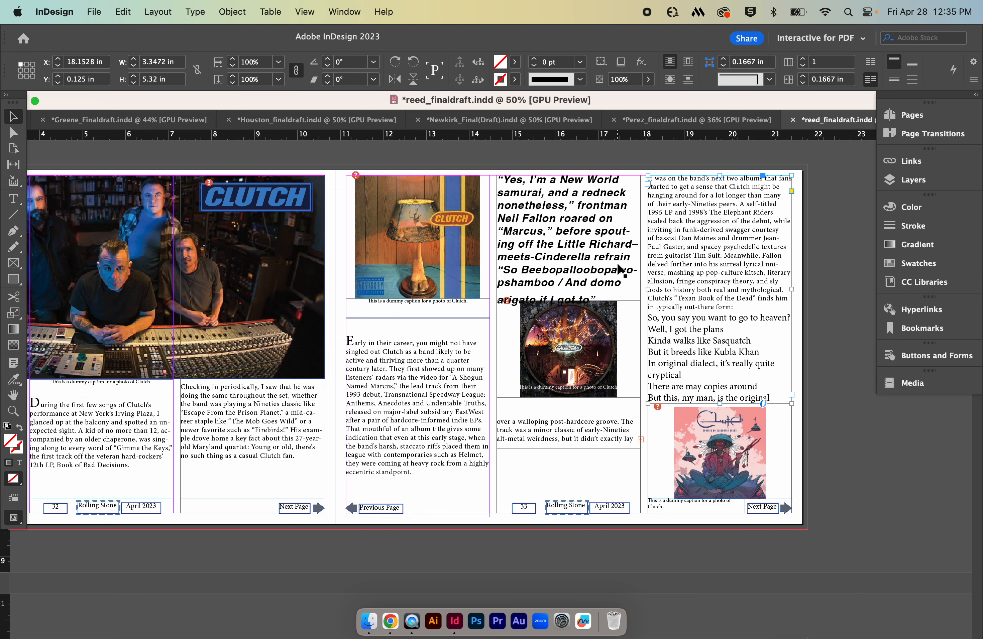
{"action": "scroll", "coordinate": [618, 267], "scroll_direction": "left", "scroll_amount": 2}
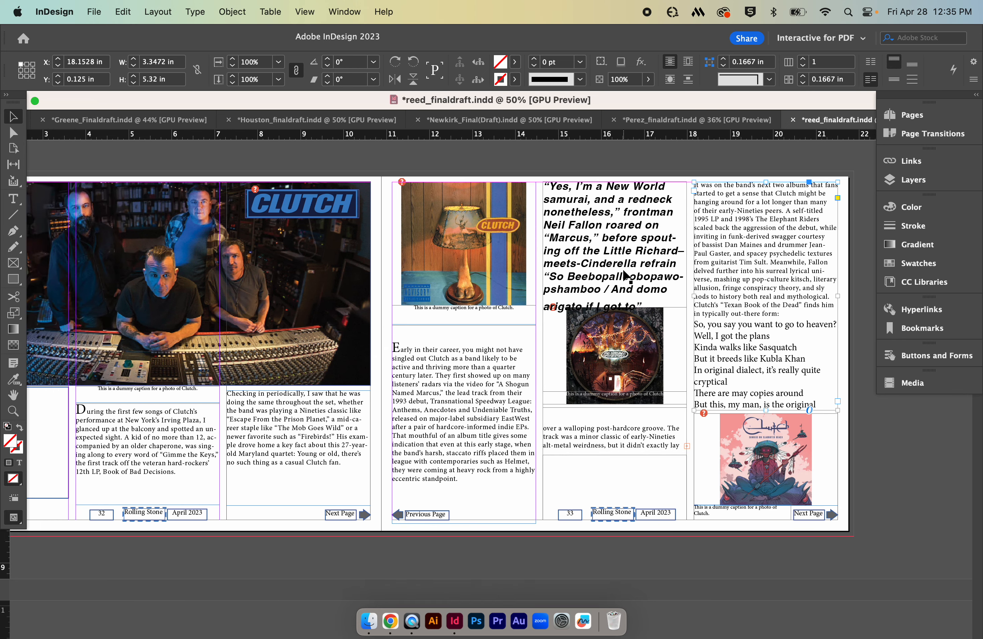
{"action": "scroll", "coordinate": [620, 272], "scroll_direction": "down", "scroll_amount": 5}
{"action": "scroll", "coordinate": [625, 276], "scroll_direction": "down", "scroll_amount": 2}
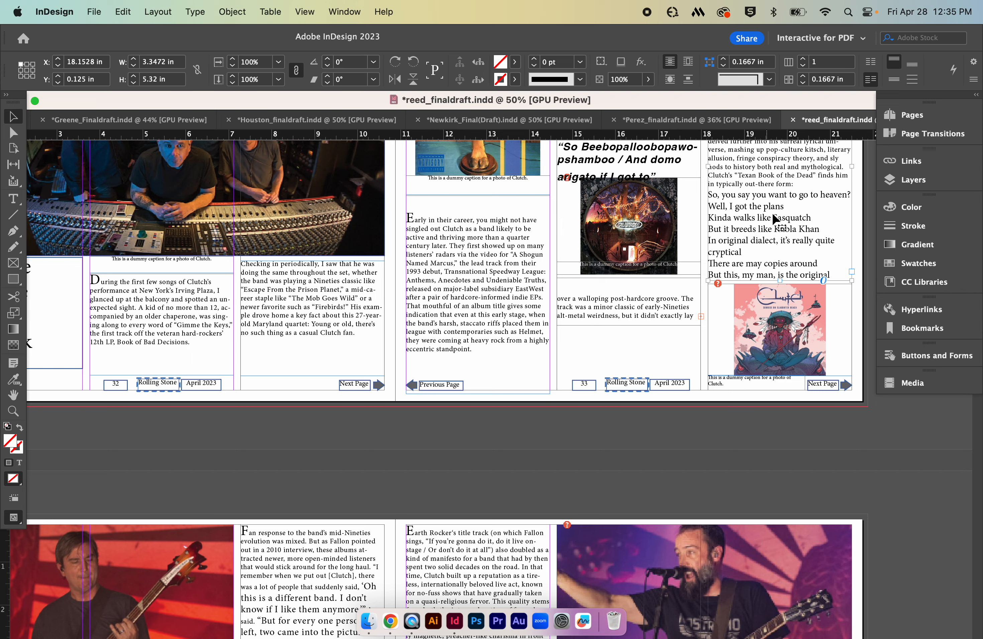
{"action": "scroll", "coordinate": [787, 222], "scroll_direction": "down", "scroll_amount": 15}
{"action": "scroll", "coordinate": [786, 222], "scroll_direction": "left", "scroll_amount": 6}
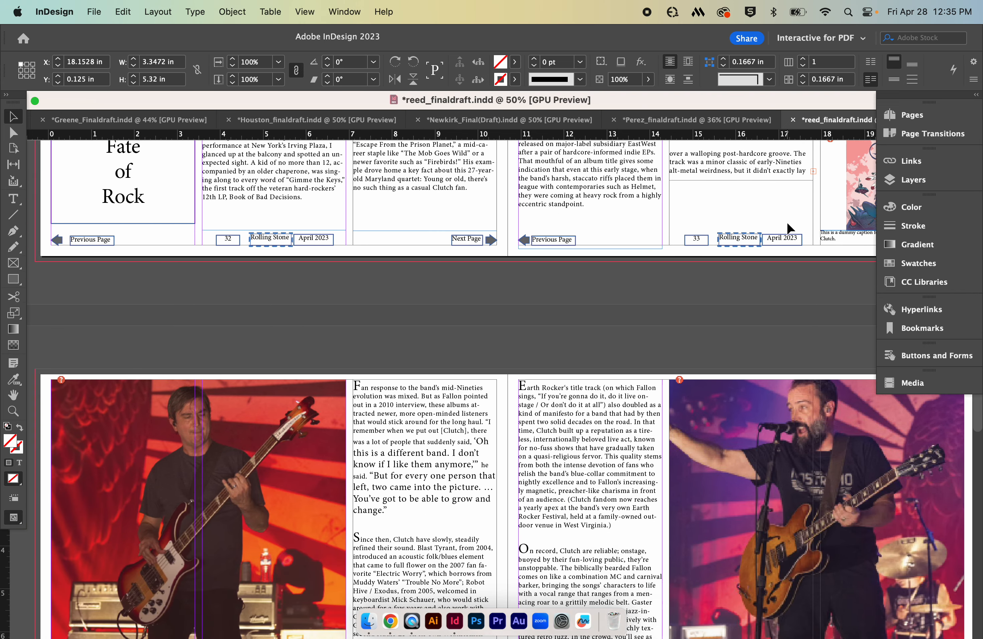
{"action": "scroll", "coordinate": [784, 228], "scroll_direction": "up", "scroll_amount": 2}
{"action": "scroll", "coordinate": [784, 229], "scroll_direction": "right", "scroll_amount": 2}
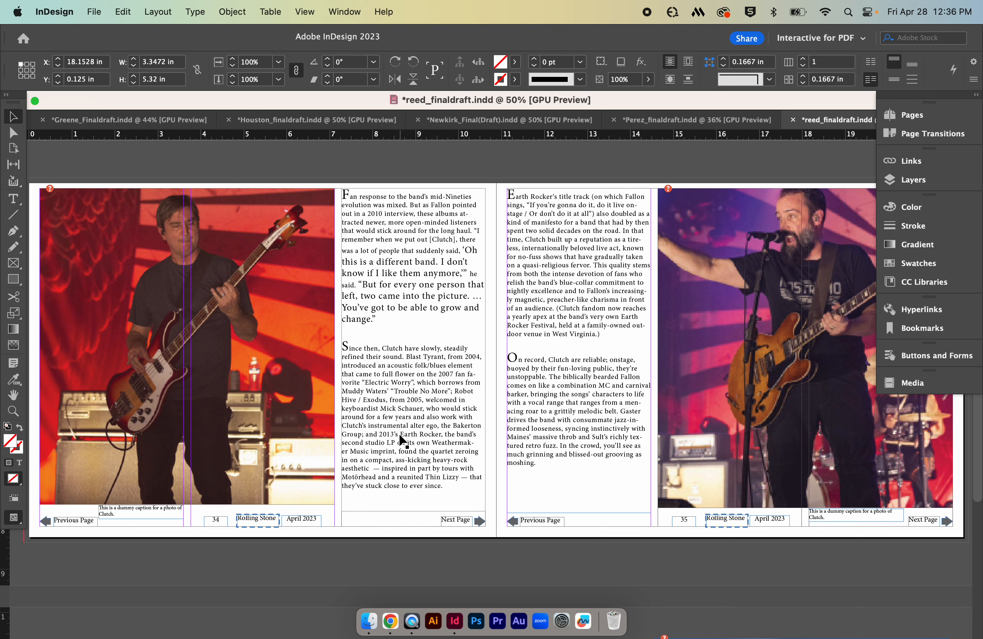
{"action": "left_click", "coordinate": [450, 457]}
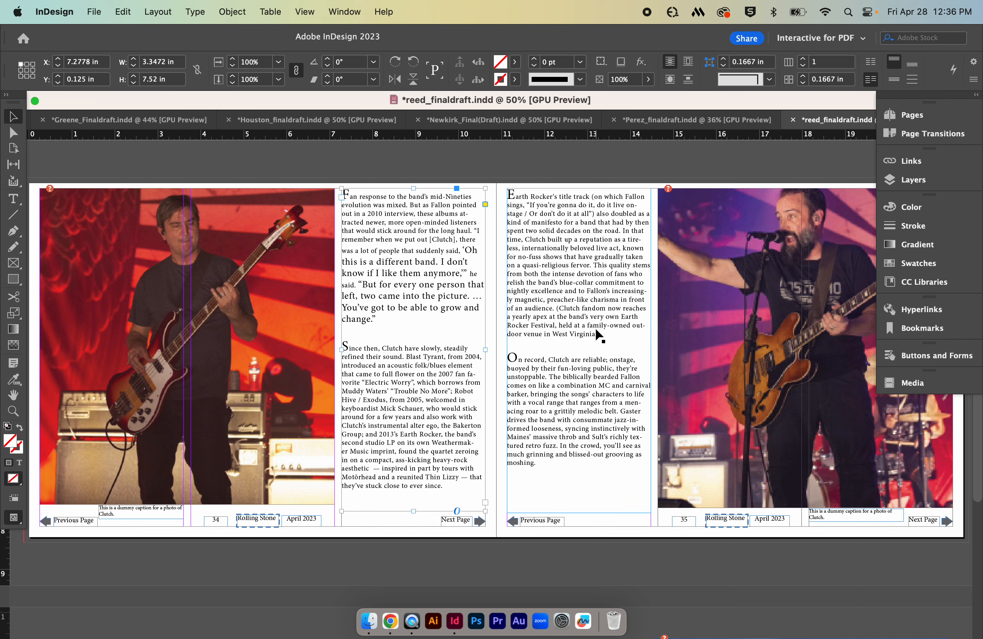
{"action": "scroll", "coordinate": [597, 334], "scroll_direction": "down", "scroll_amount": 1}
{"action": "scroll", "coordinate": [598, 334], "scroll_direction": "right", "scroll_amount": 1}
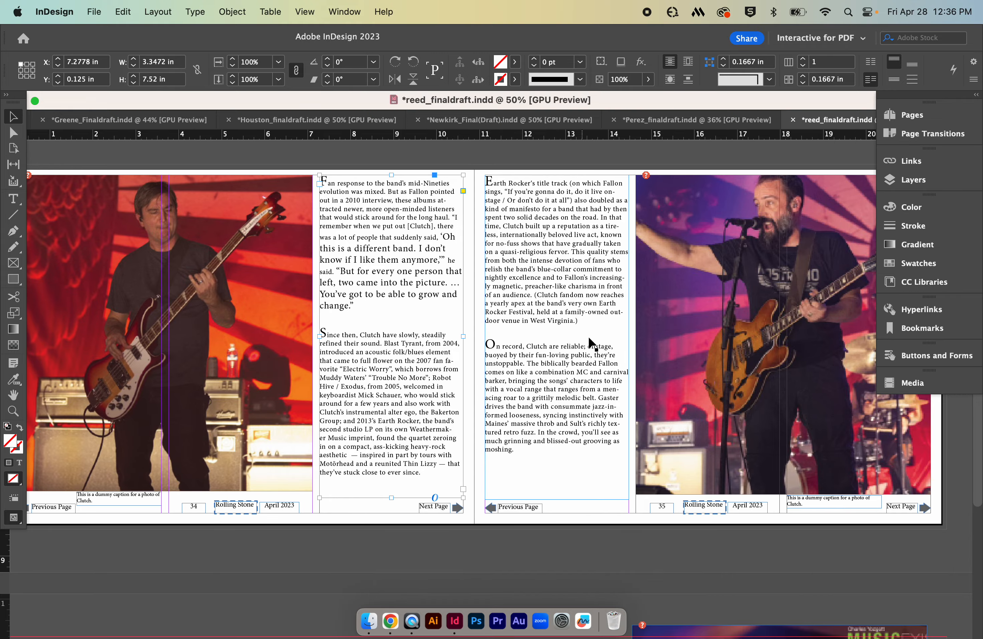
{"action": "scroll", "coordinate": [588, 338], "scroll_direction": "down", "scroll_amount": 8}
{"action": "scroll", "coordinate": [588, 333], "scroll_direction": "down", "scroll_amount": 11}
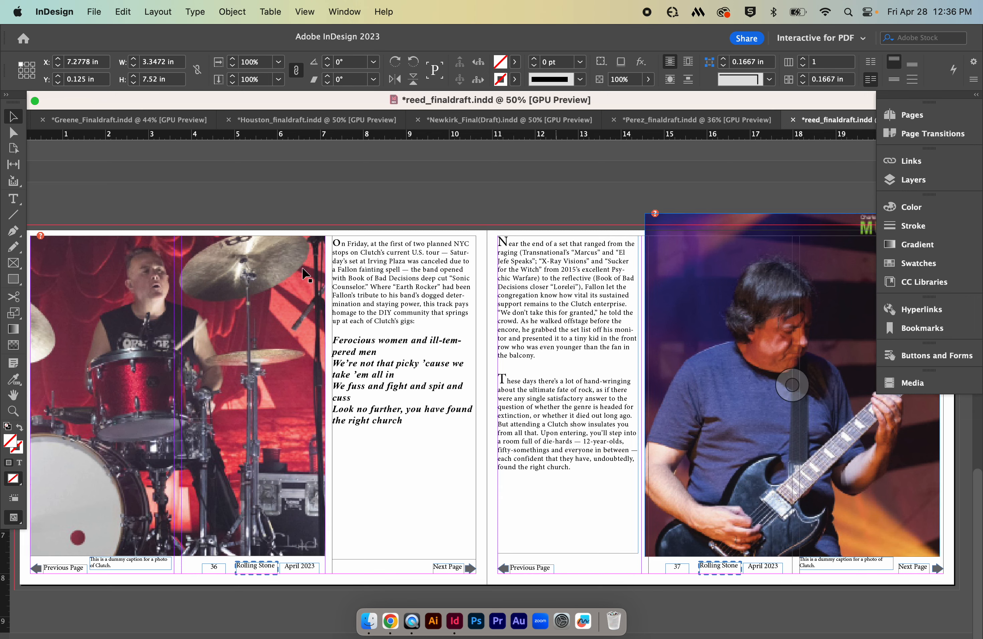
Swap the layout on page 36 so the text fills the left column and the drummer photo sits right at X 3.7639 in
{"action": "key", "text": "super+minus"}
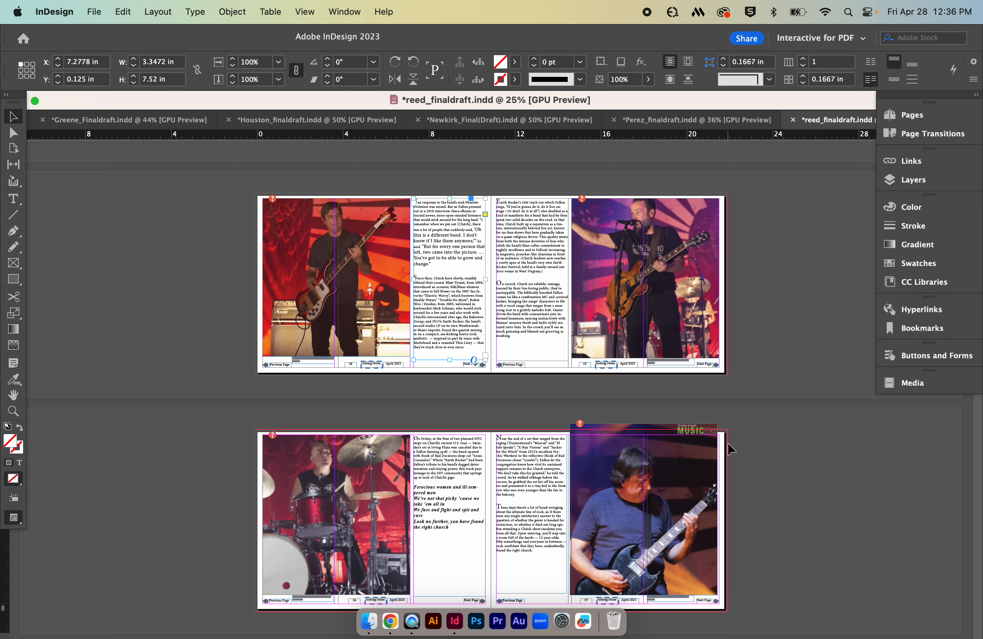
{"action": "scroll", "coordinate": [571, 365], "scroll_direction": "up", "scroll_amount": 6}
{"action": "scroll", "coordinate": [572, 365], "scroll_direction": "down", "scroll_amount": 6}
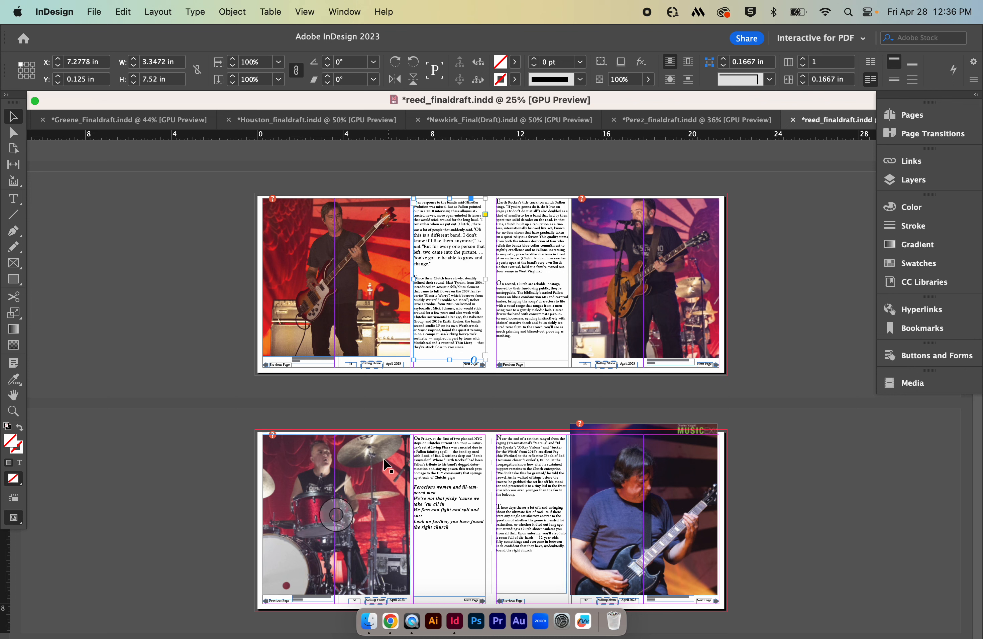
{"action": "left_click_drag", "start_coordinate": [385, 476], "coordinate": [441, 487]}
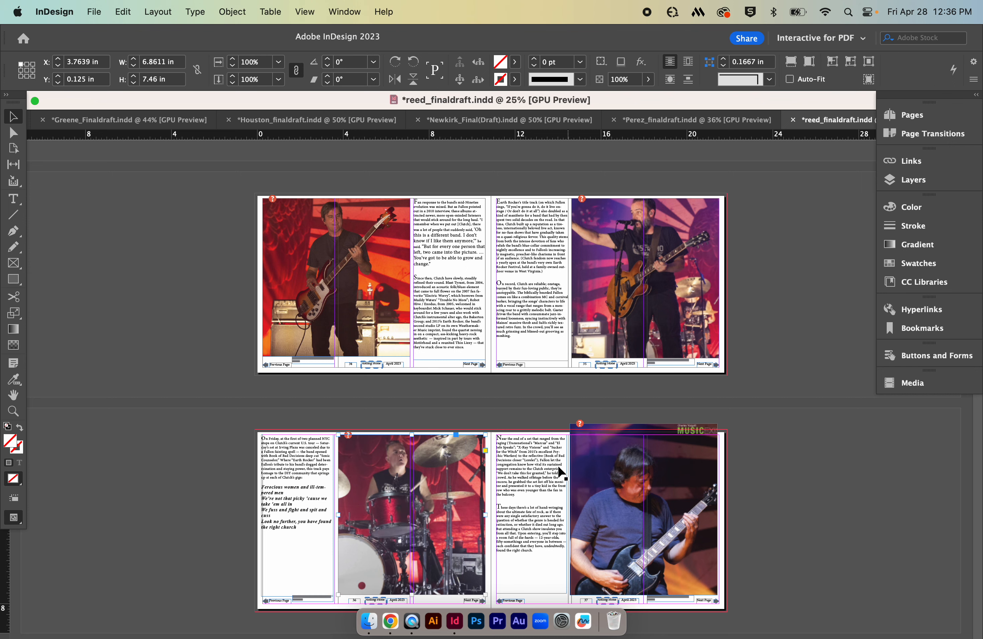
On page 37, move the guitarist photo to the inner side and the text frame to the outer column at X 18.23 in
{"action": "left_click_drag", "start_coordinate": [550, 467], "coordinate": [768, 467]}
{"action": "left_click_drag", "start_coordinate": [660, 477], "coordinate": [589, 478]}
{"action": "left_click_drag", "start_coordinate": [759, 474], "coordinate": [706, 474]}
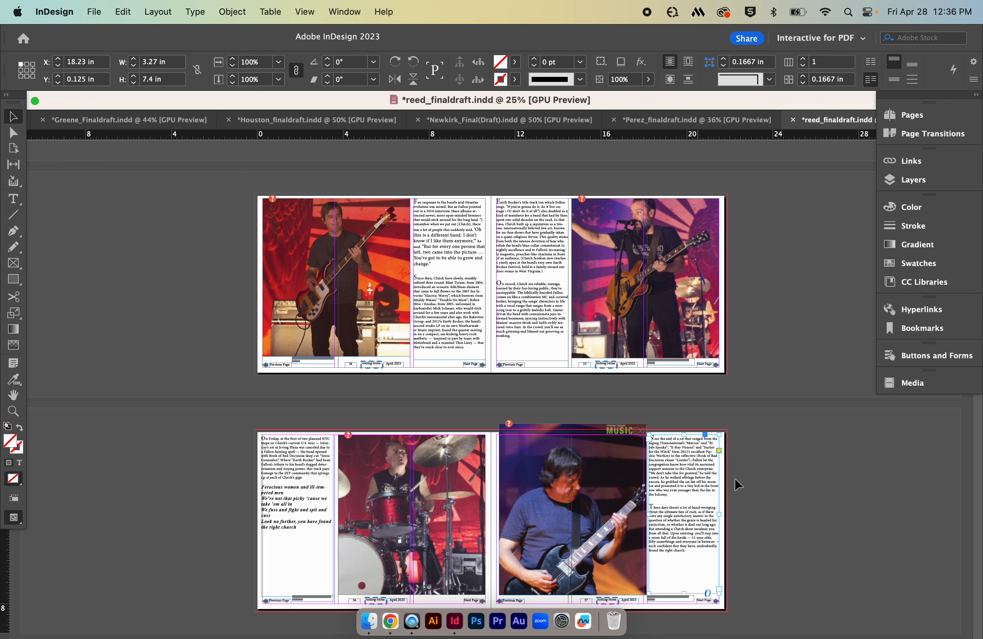
{"action": "left_click", "coordinate": [889, 503]}
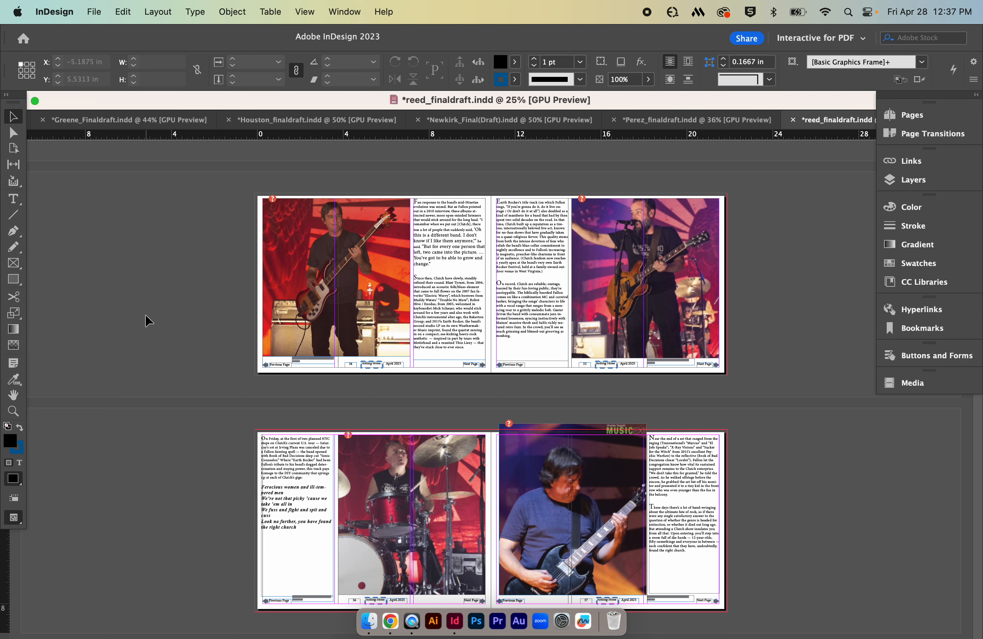
Switch to the open document Clutch Magazine Pages.indd and reposition its window so the whole first spread shows
{"action": "scroll", "coordinate": [235, 336], "scroll_direction": "up", "scroll_amount": 5}
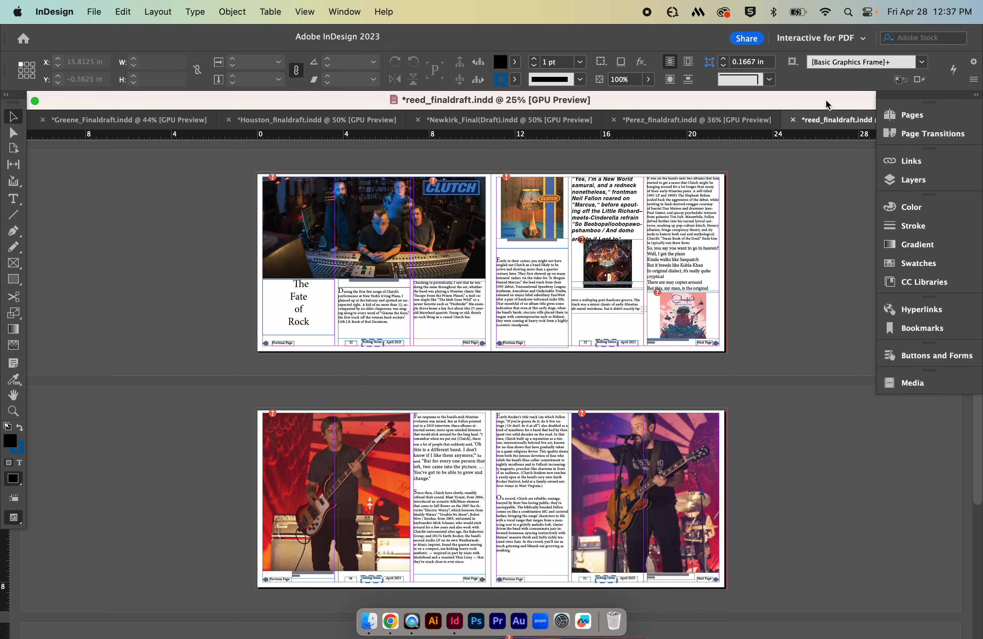
{"action": "left_click_drag", "start_coordinate": [818, 100], "coordinate": [627, 103]}
{"action": "left_click", "coordinate": [782, 123]}
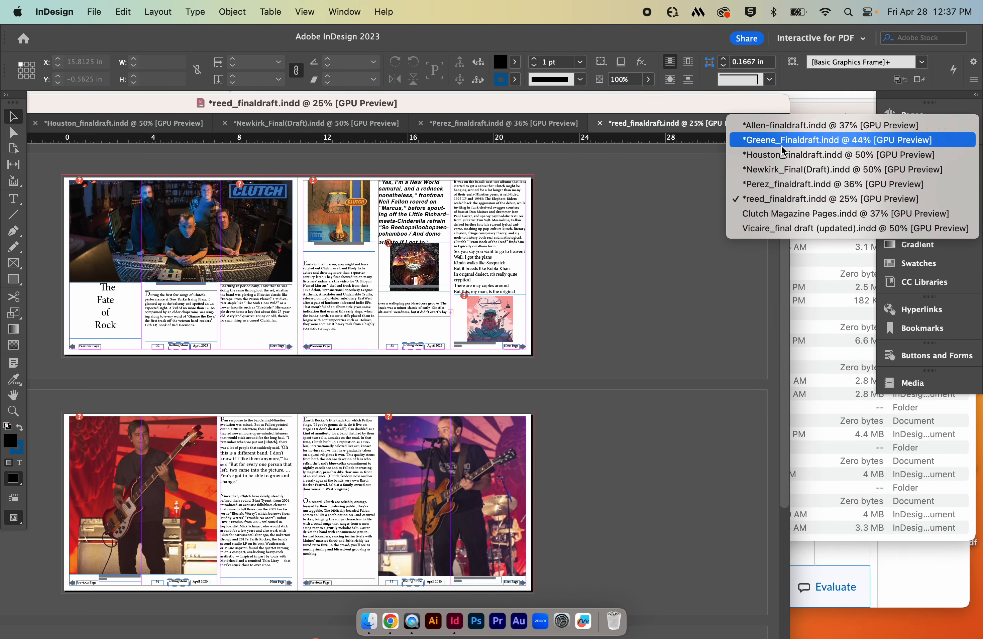
{"action": "left_click", "coordinate": [787, 214]}
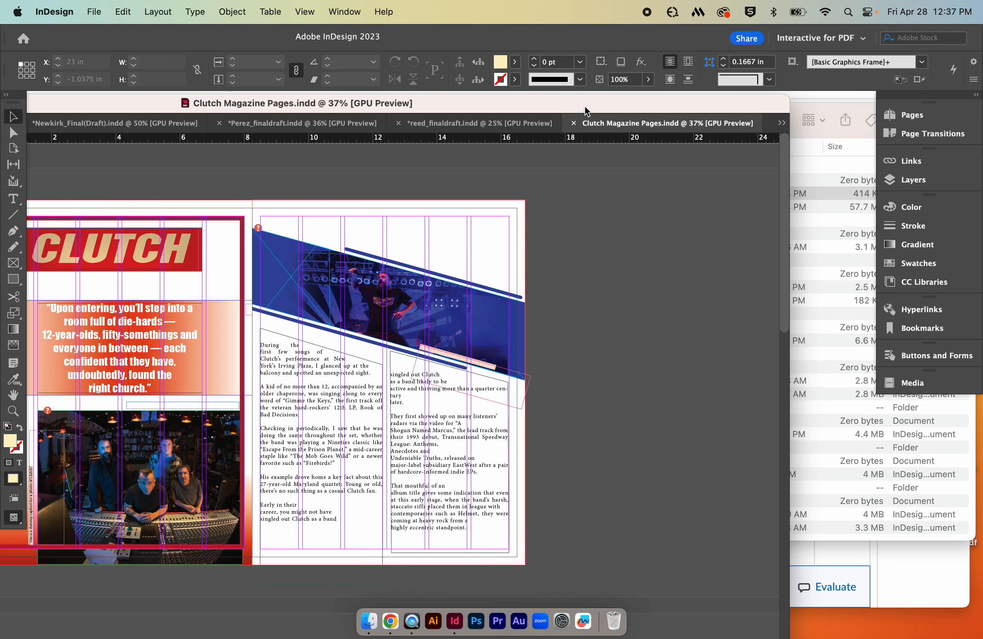
{"action": "left_click_drag", "start_coordinate": [579, 100], "coordinate": [759, 96]}
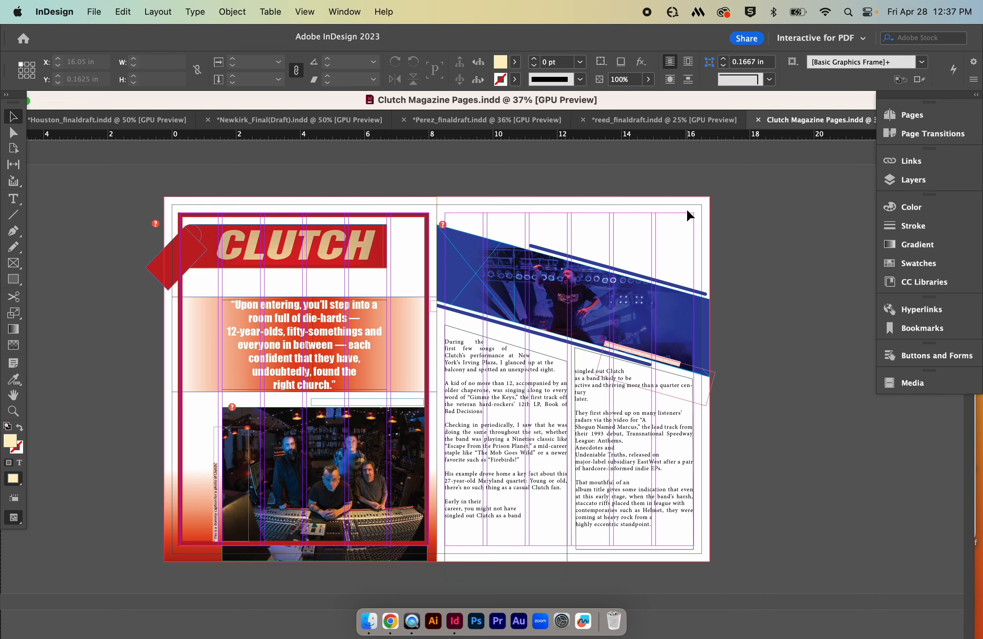
Examine the first spread's Clutch banner, pull quote, band photo, angled concert image and text columns at 50% zoom
{"action": "scroll", "coordinate": [687, 211], "scroll_direction": "down", "scroll_amount": 2}
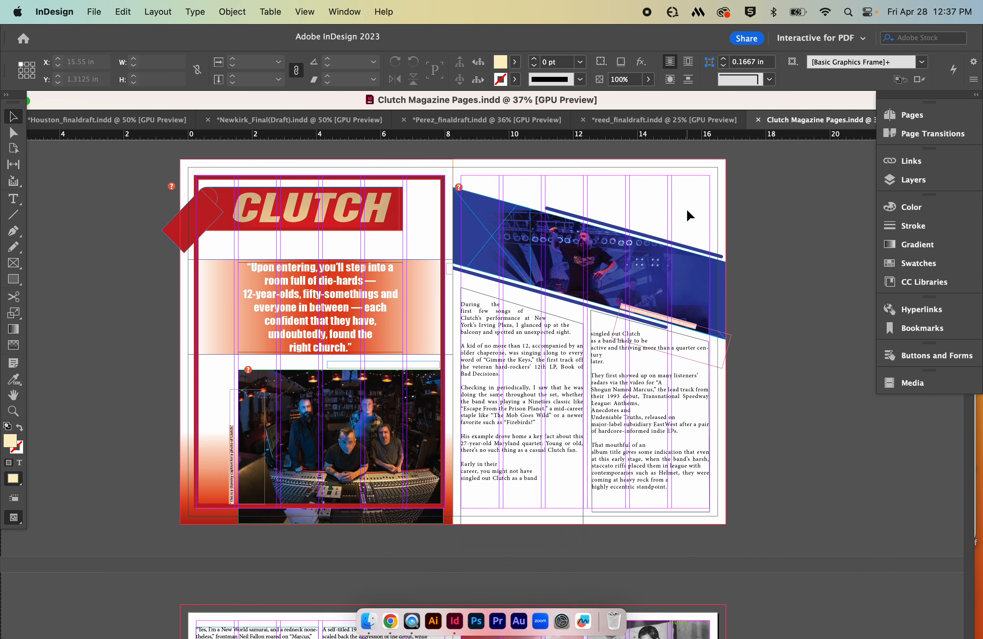
{"action": "key", "text": "super+equal"}
{"action": "scroll", "coordinate": [680, 225], "scroll_direction": "up", "scroll_amount": 2}
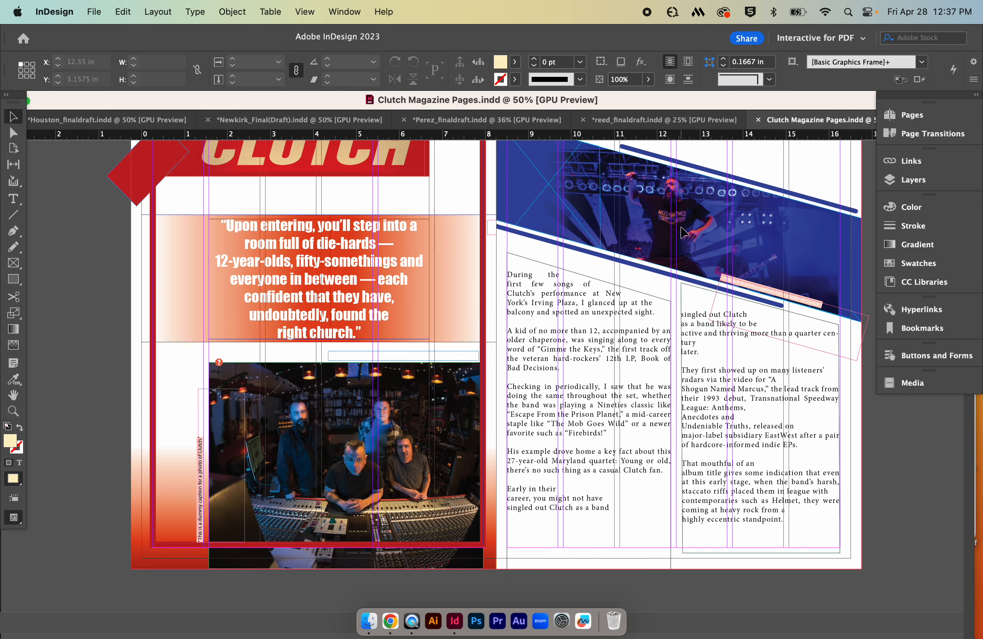
{"action": "scroll", "coordinate": [682, 232], "scroll_direction": "up", "scroll_amount": 3}
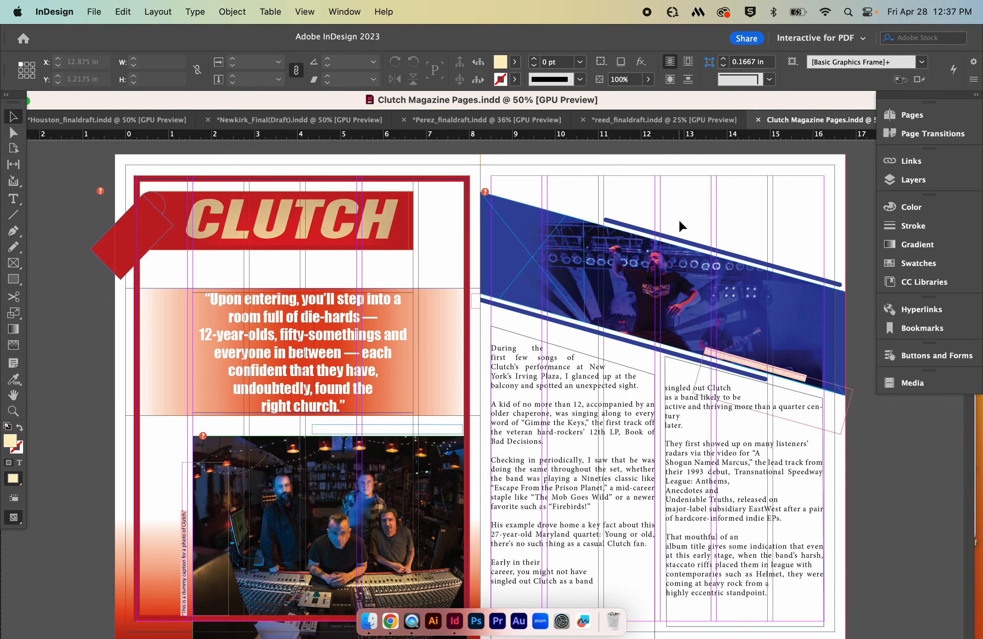
{"action": "scroll", "coordinate": [678, 221], "scroll_direction": "down", "scroll_amount": 2}
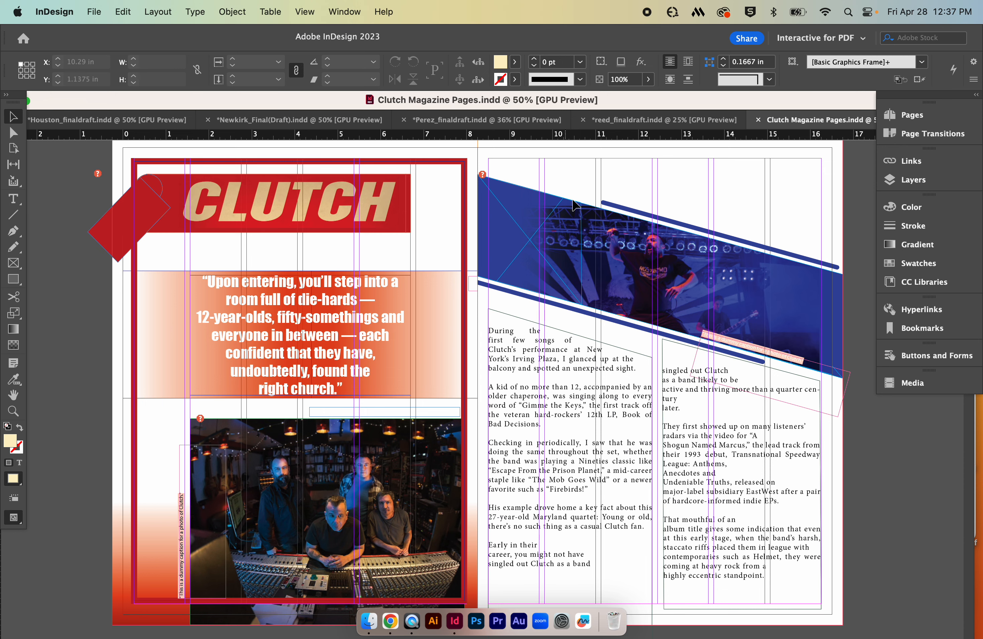
{"action": "scroll", "coordinate": [551, 203], "scroll_direction": "down", "scroll_amount": 1}
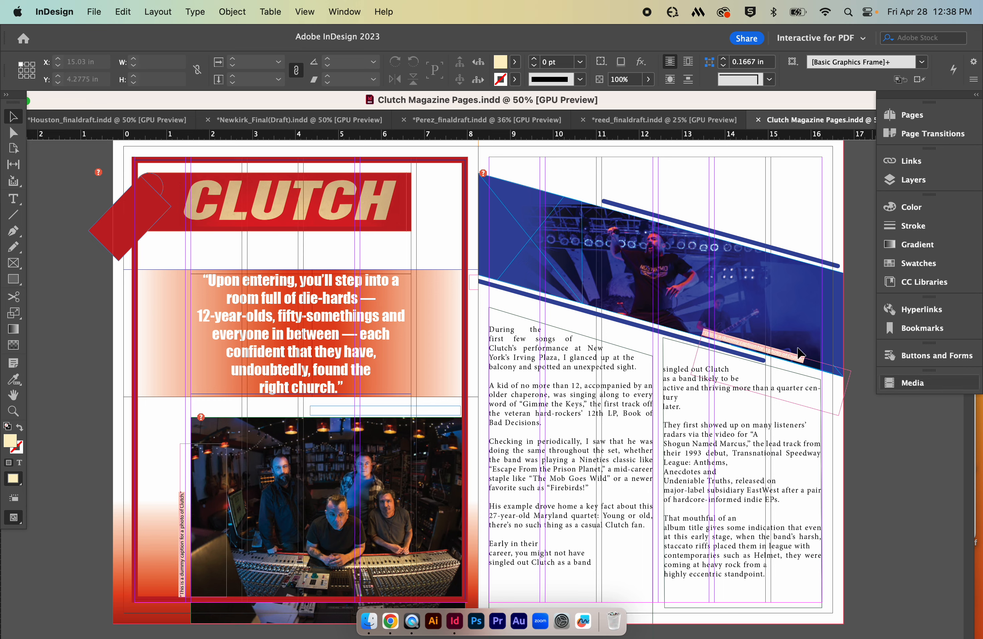
{"action": "scroll", "coordinate": [665, 525], "scroll_direction": "down", "scroll_amount": 4}
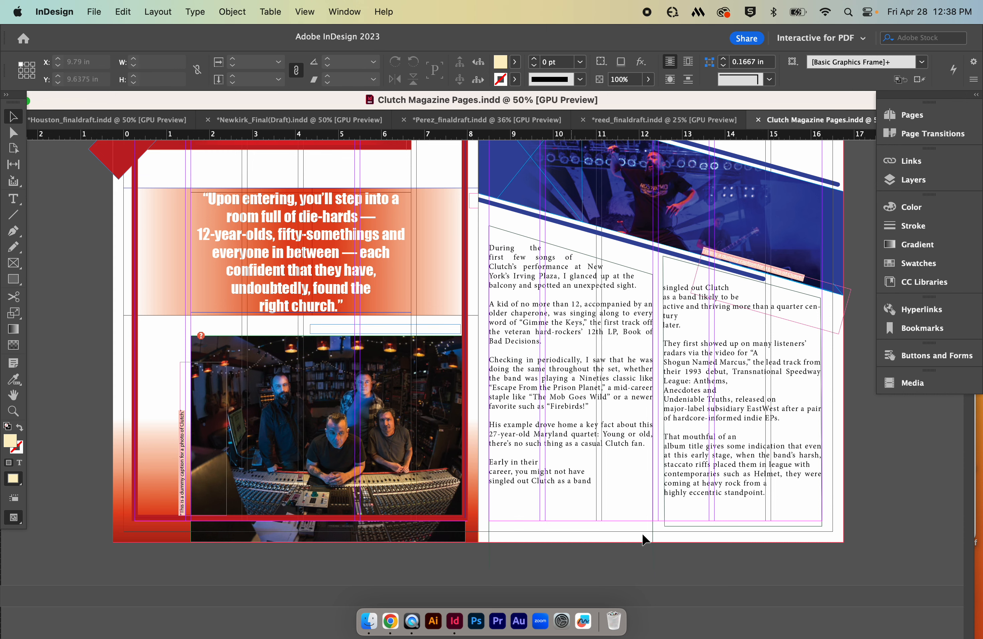
Examine all three spreads of the Clutch document with guides and frame edges showing, and return to the first spread
{"action": "scroll", "coordinate": [571, 446], "scroll_direction": "up", "scroll_amount": 8}
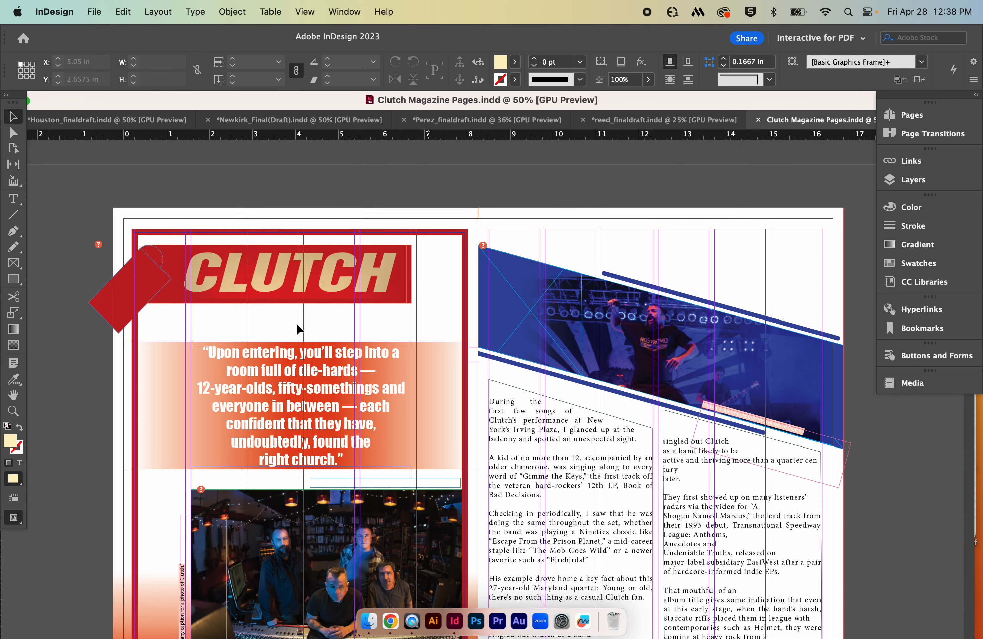
{"action": "scroll", "coordinate": [449, 394], "scroll_direction": "down", "scroll_amount": 16}
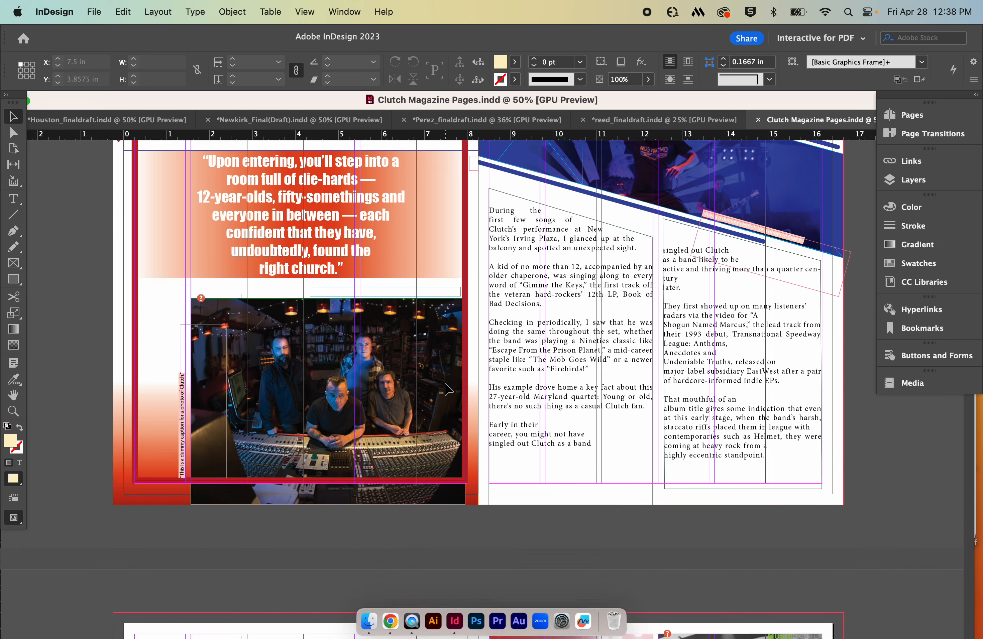
{"action": "scroll", "coordinate": [444, 385], "scroll_direction": "down", "scroll_amount": 17}
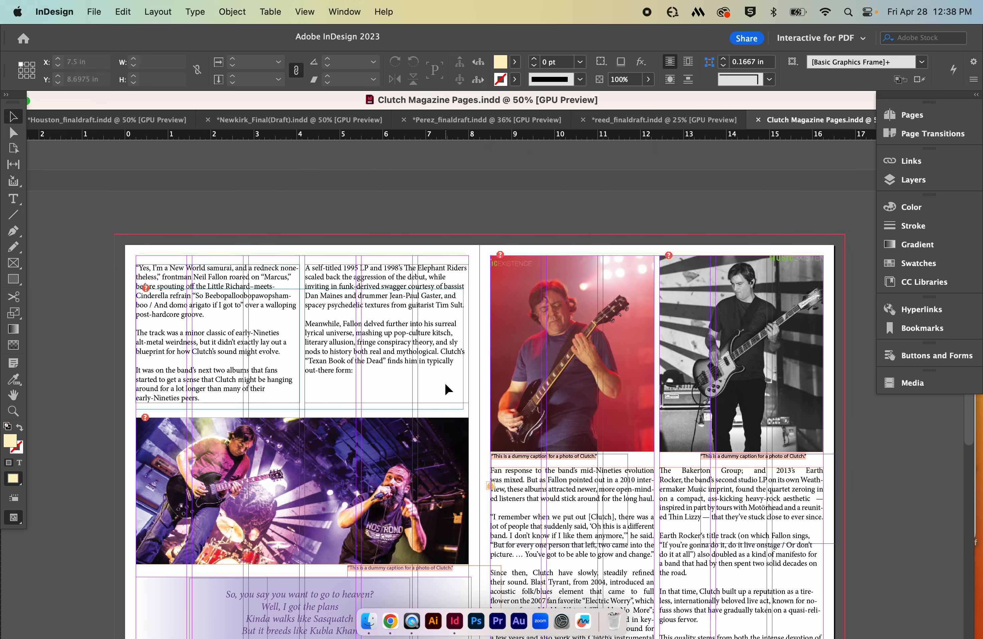
{"action": "scroll", "coordinate": [447, 388], "scroll_direction": "down", "scroll_amount": 1}
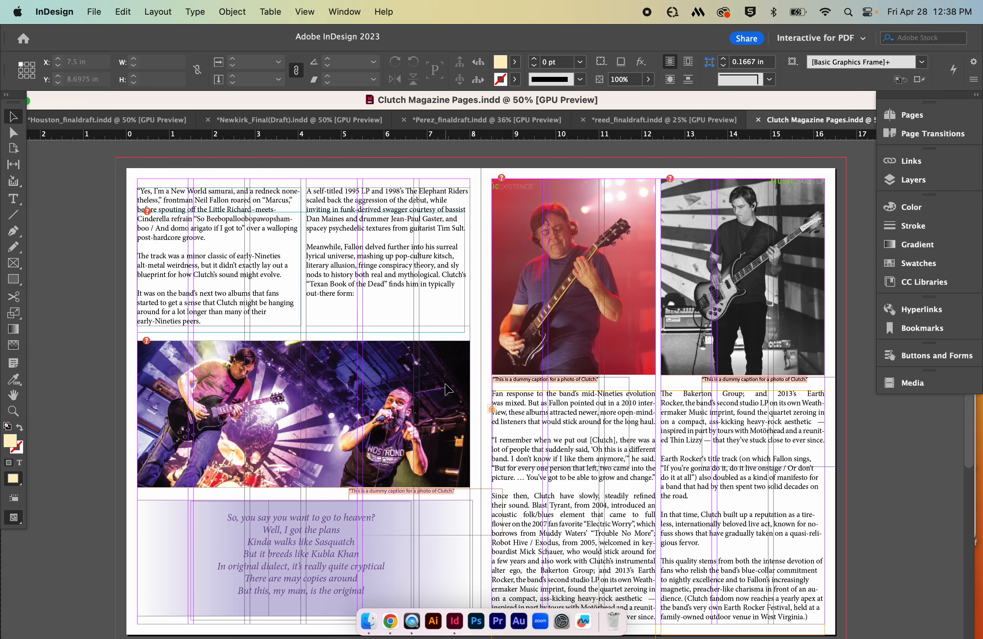
{"action": "scroll", "coordinate": [447, 388], "scroll_direction": "down", "scroll_amount": 1}
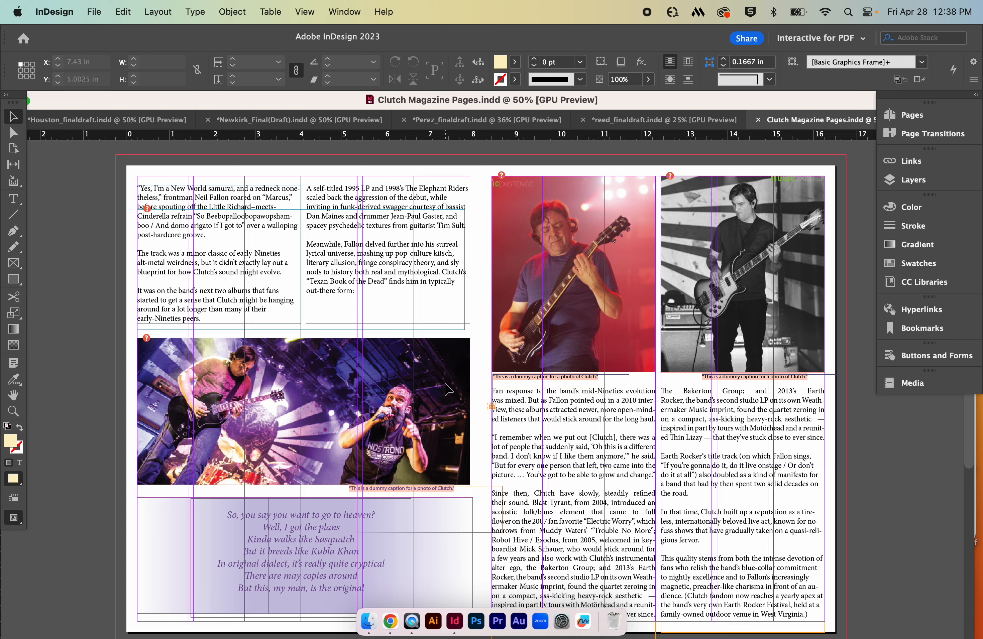
{"action": "scroll", "coordinate": [446, 384], "scroll_direction": "down", "scroll_amount": 20}
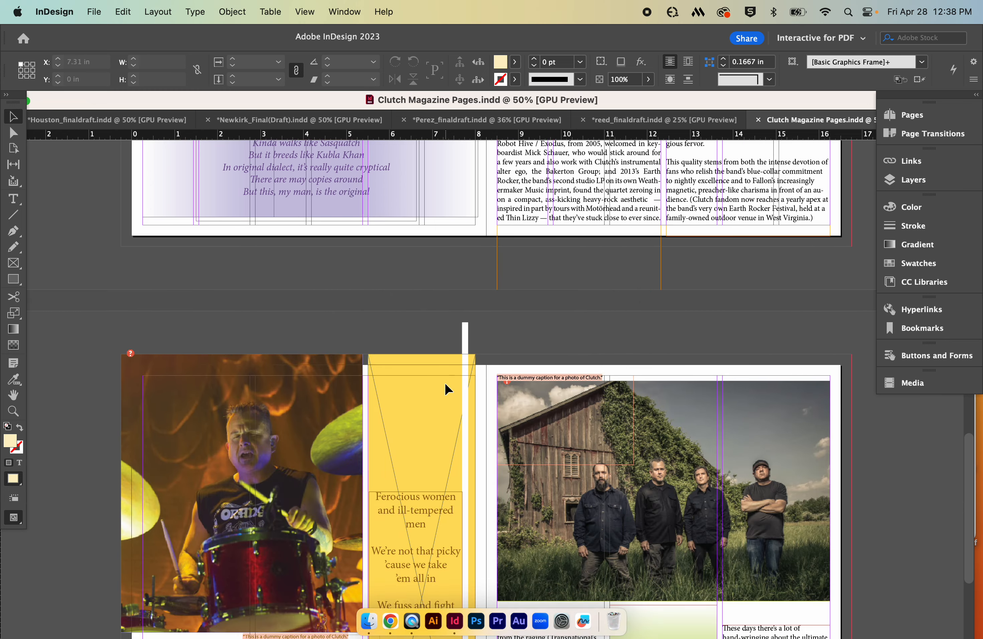
{"action": "scroll", "coordinate": [445, 384], "scroll_direction": "down", "scroll_amount": 8}
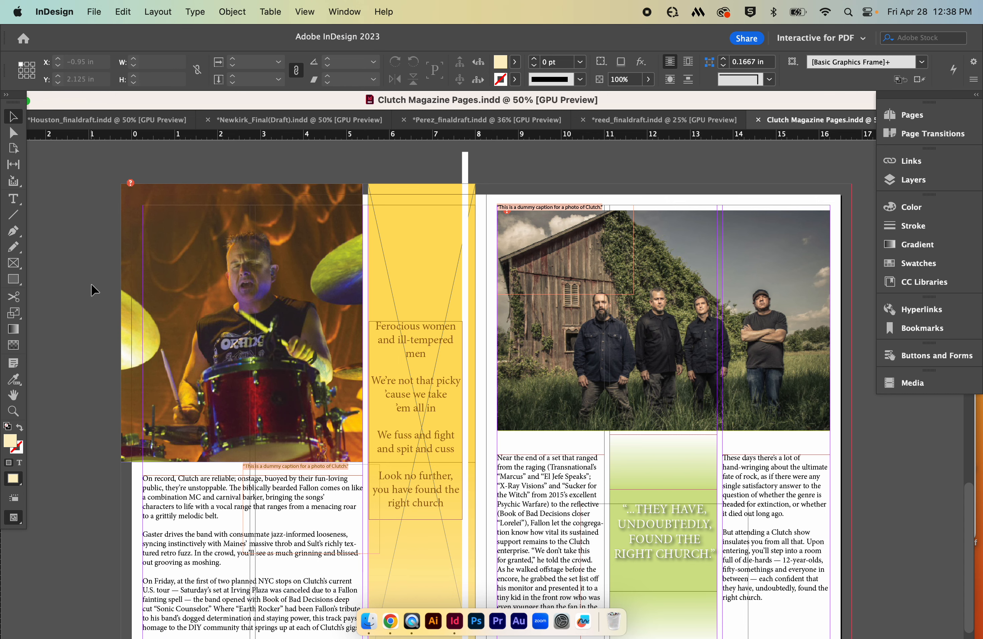
{"action": "scroll", "coordinate": [93, 290], "scroll_direction": "down", "scroll_amount": 4}
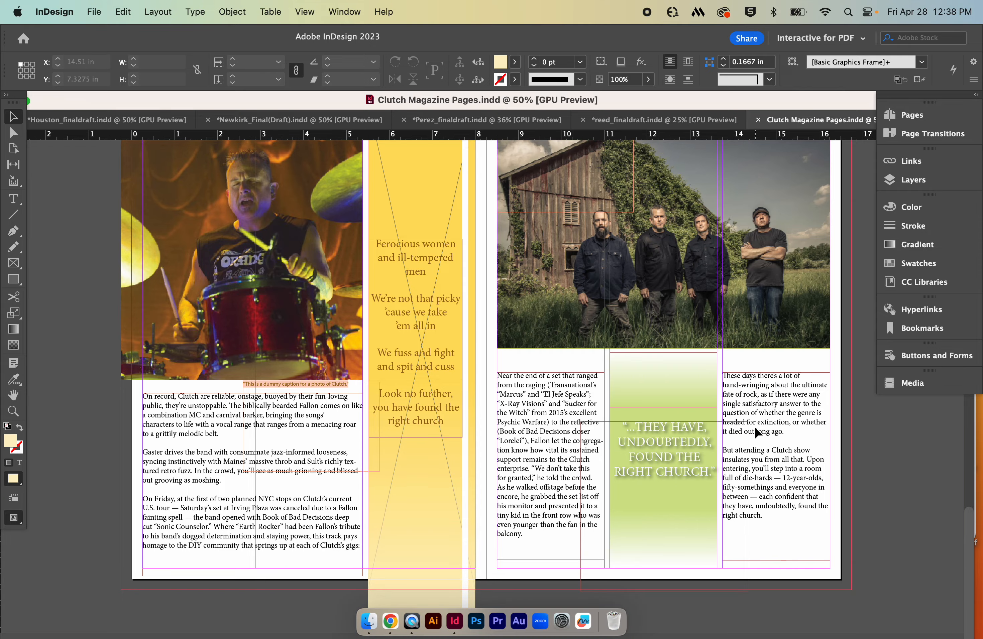
{"action": "scroll", "coordinate": [755, 431], "scroll_direction": "up", "scroll_amount": 10}
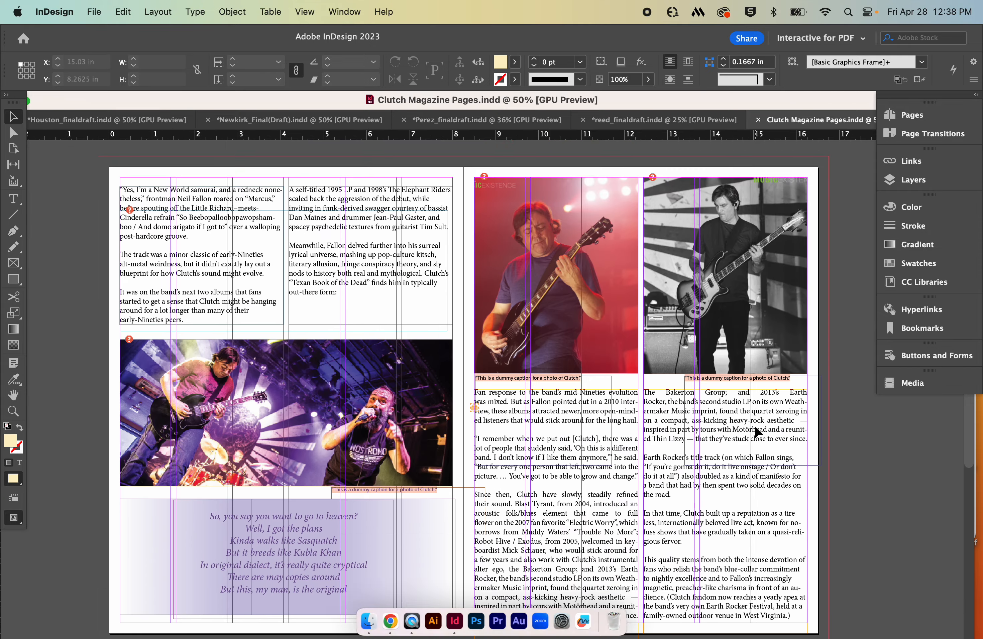
{"action": "scroll", "coordinate": [754, 427], "scroll_direction": "up", "scroll_amount": 10}
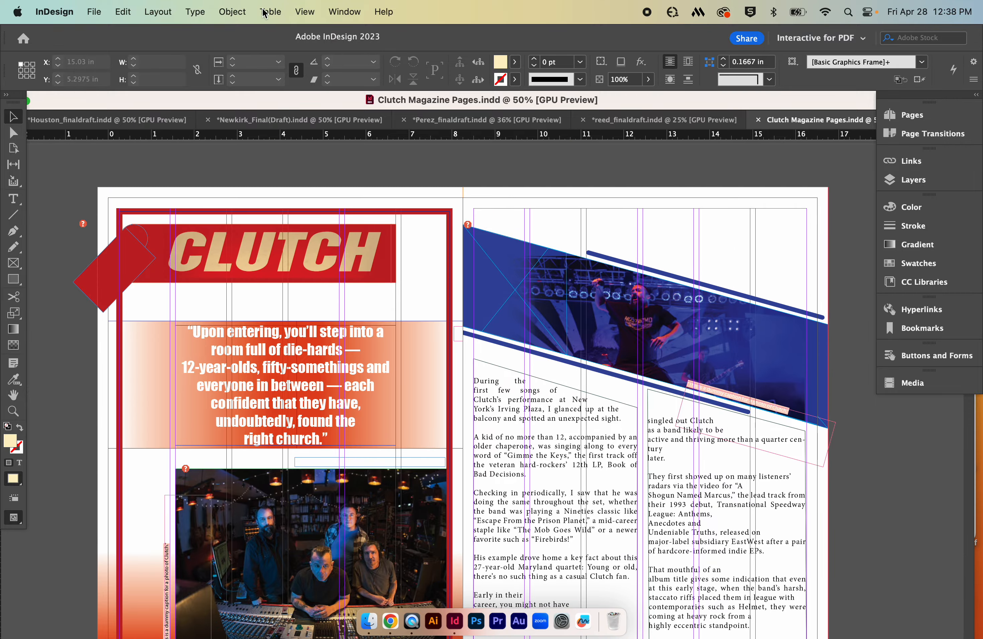
Set the screen mode to Preview and examine the first spread's banner, pull quote, photos and text without guides
{"action": "left_click", "coordinate": [303, 12]}
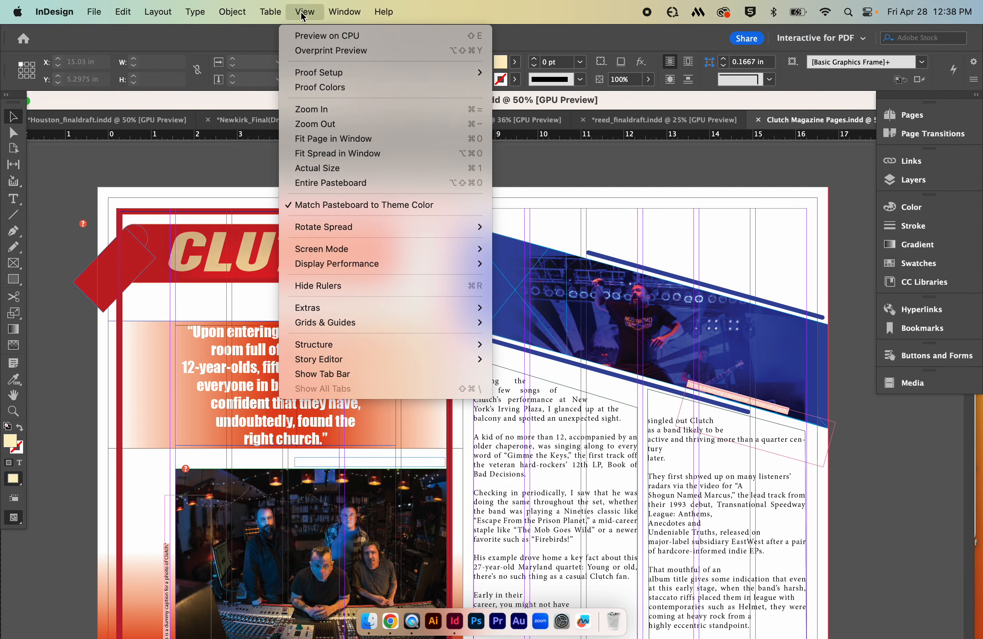
{"action": "mouse_move", "coordinate": [352, 249]}
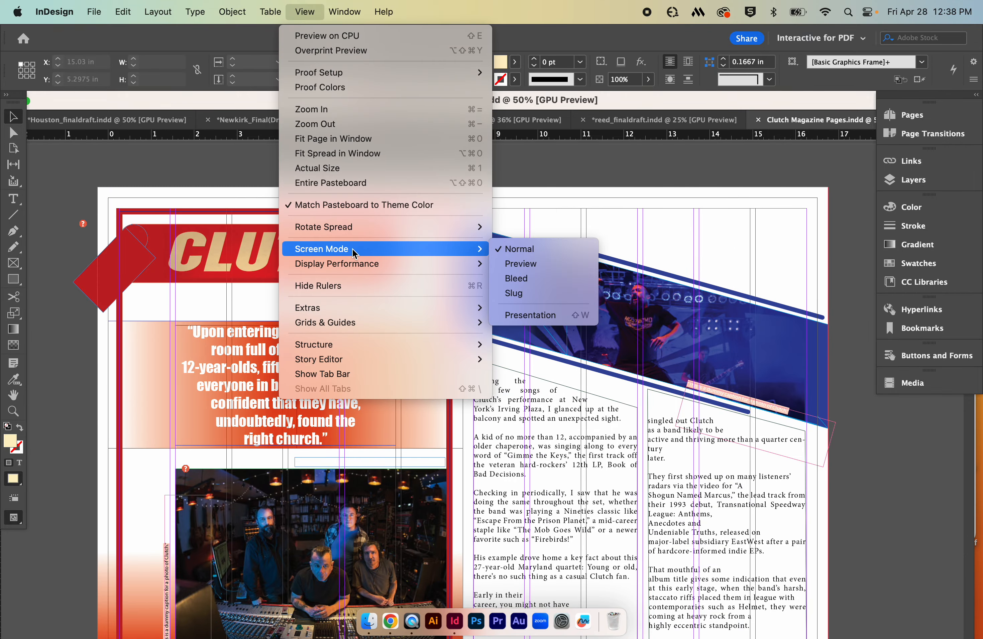
{"action": "left_click", "coordinate": [519, 263]}
{"action": "scroll", "coordinate": [922, 443], "scroll_direction": "down", "scroll_amount": 2}
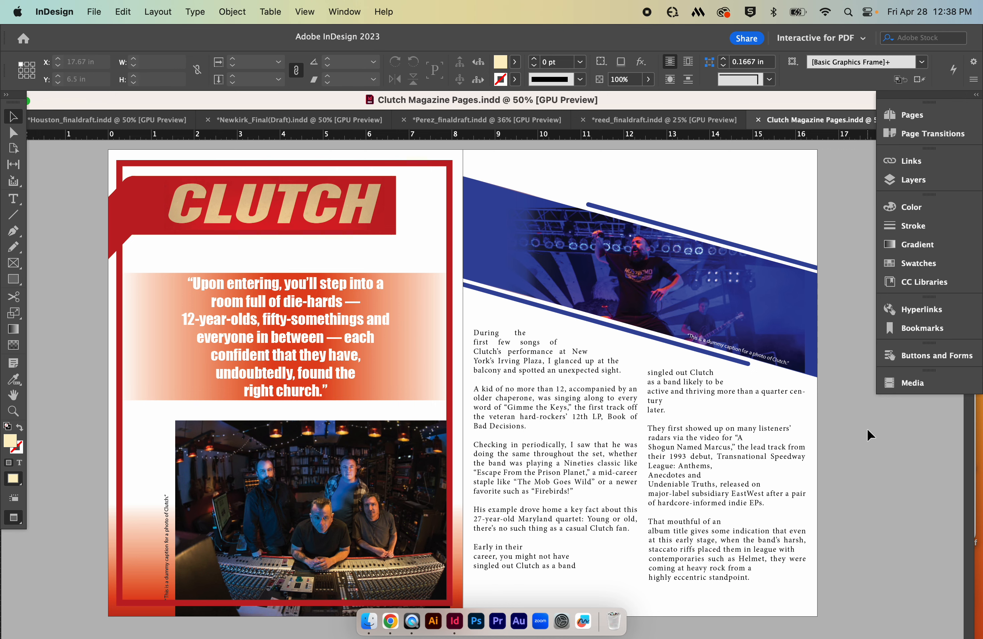
{"action": "scroll", "coordinate": [868, 485], "scroll_direction": "down", "scroll_amount": 1}
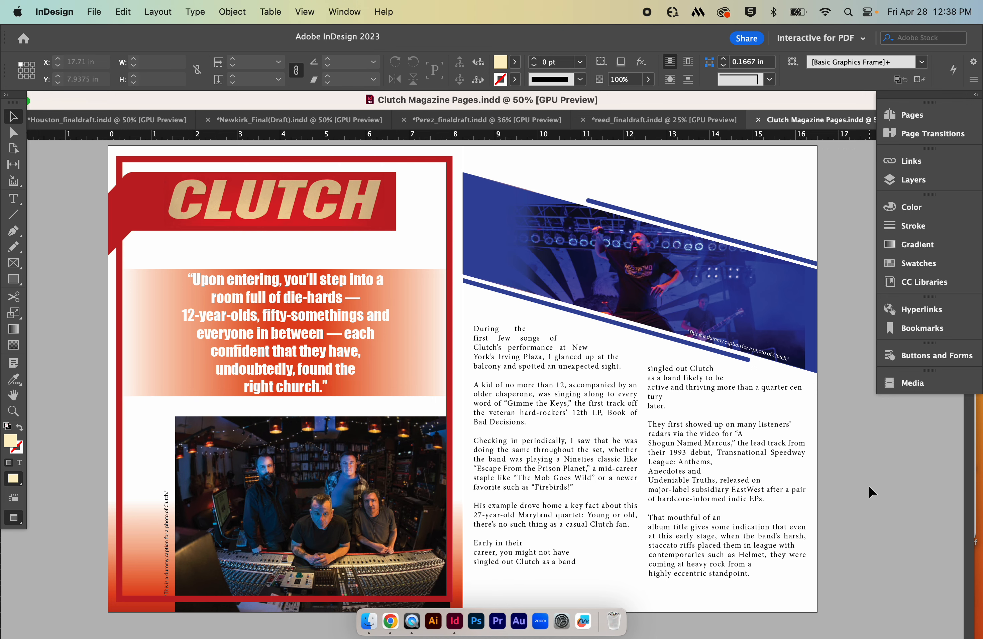
{"action": "scroll", "coordinate": [868, 485], "scroll_direction": "down", "scroll_amount": 1}
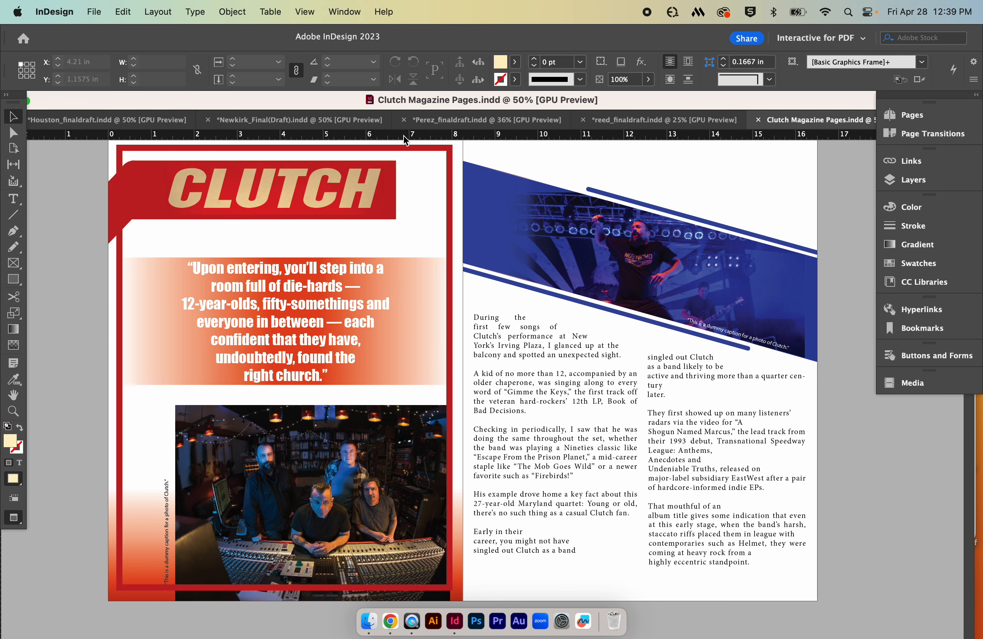
Examine the second and third spreads in Preview mode, including photos, captions, lyric boxes and text columns
{"action": "scroll", "coordinate": [504, 274], "scroll_direction": "down", "scroll_amount": 10}
{"action": "scroll", "coordinate": [504, 272], "scroll_direction": "down", "scroll_amount": 2}
{"action": "scroll", "coordinate": [504, 272], "scroll_direction": "down", "scroll_amount": 1}
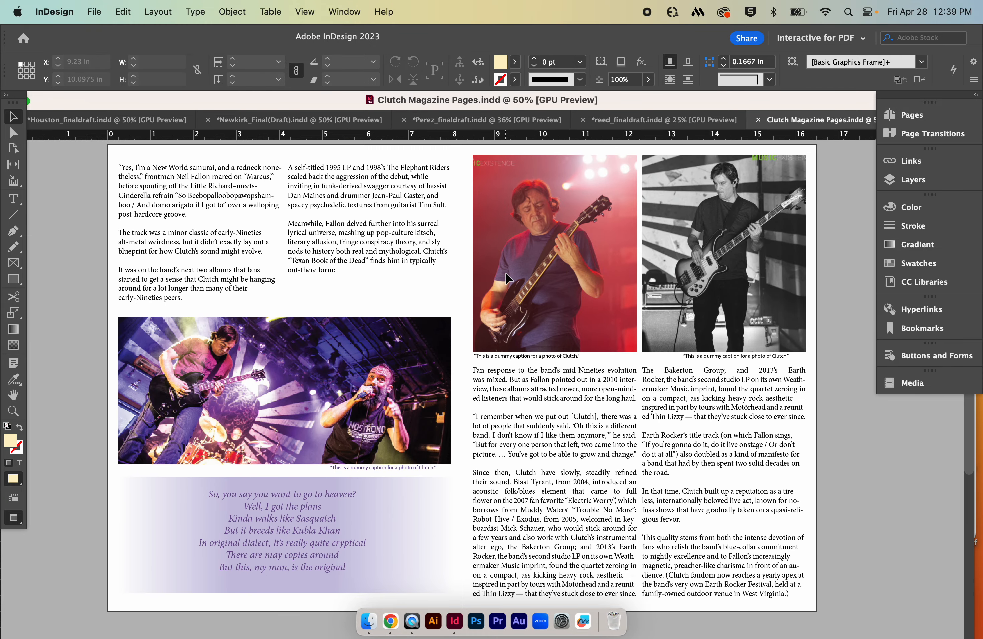
{"action": "scroll", "coordinate": [505, 274], "scroll_direction": "down", "scroll_amount": 5}
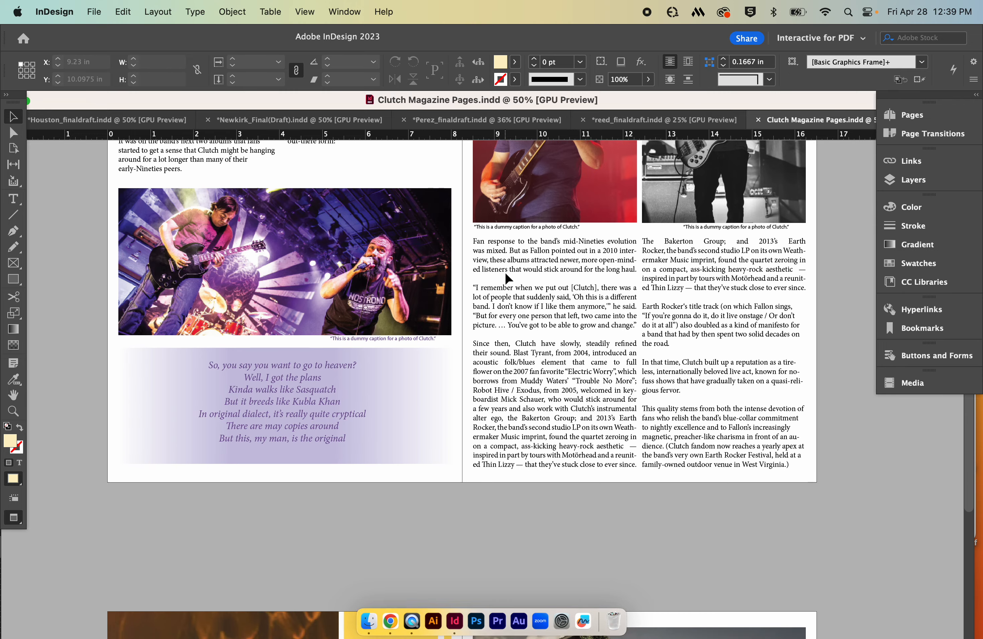
{"action": "scroll", "coordinate": [504, 273], "scroll_direction": "down", "scroll_amount": 15}
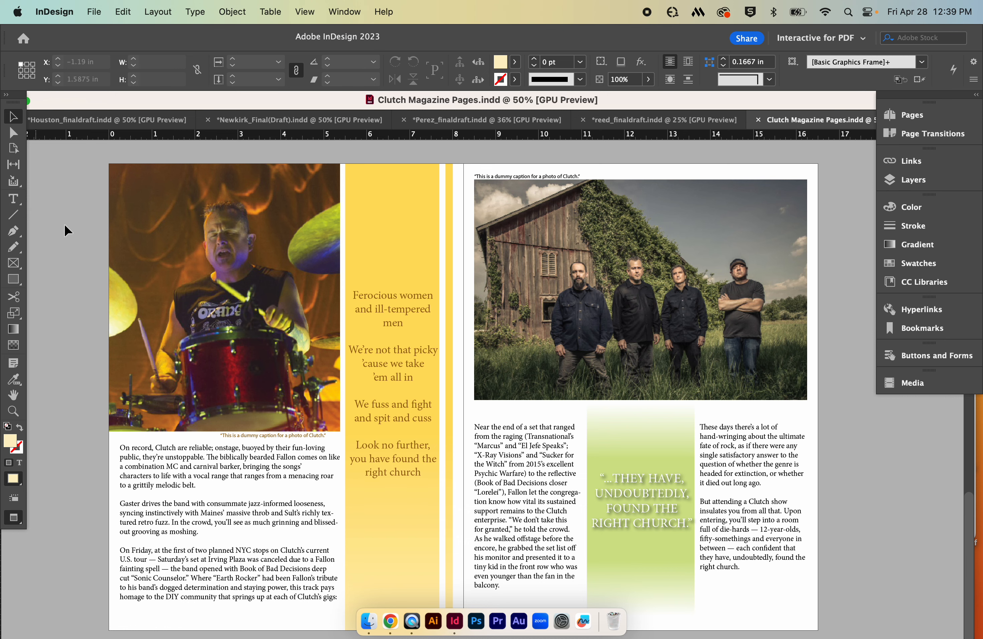
{"action": "scroll", "coordinate": [68, 213], "scroll_direction": "down", "scroll_amount": 2}
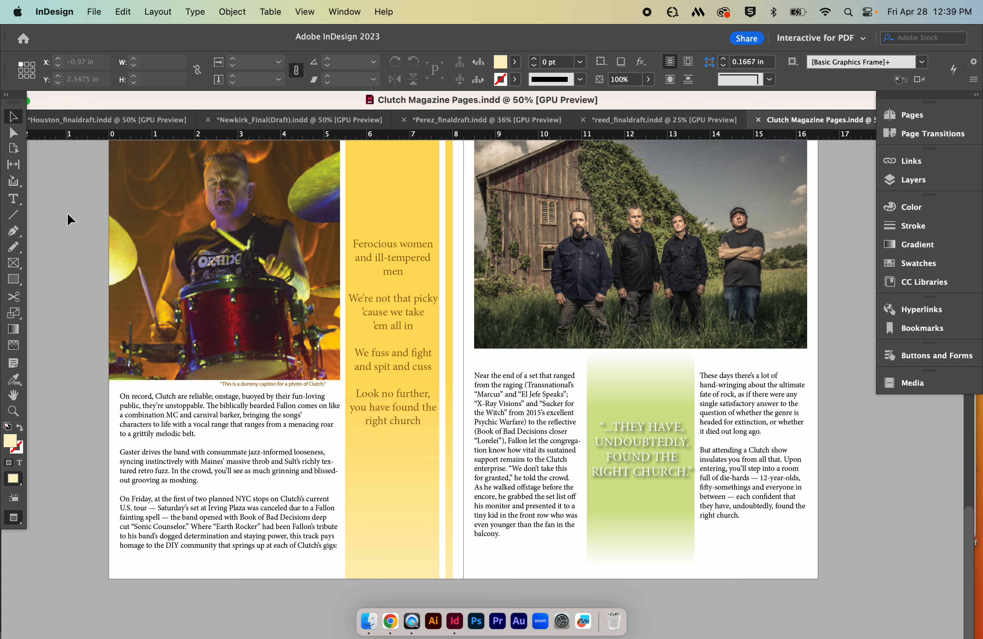
{"action": "scroll", "coordinate": [67, 213], "scroll_direction": "down", "scroll_amount": 10}
{"action": "scroll", "coordinate": [110, 211], "scroll_direction": "up", "scroll_amount": 4}
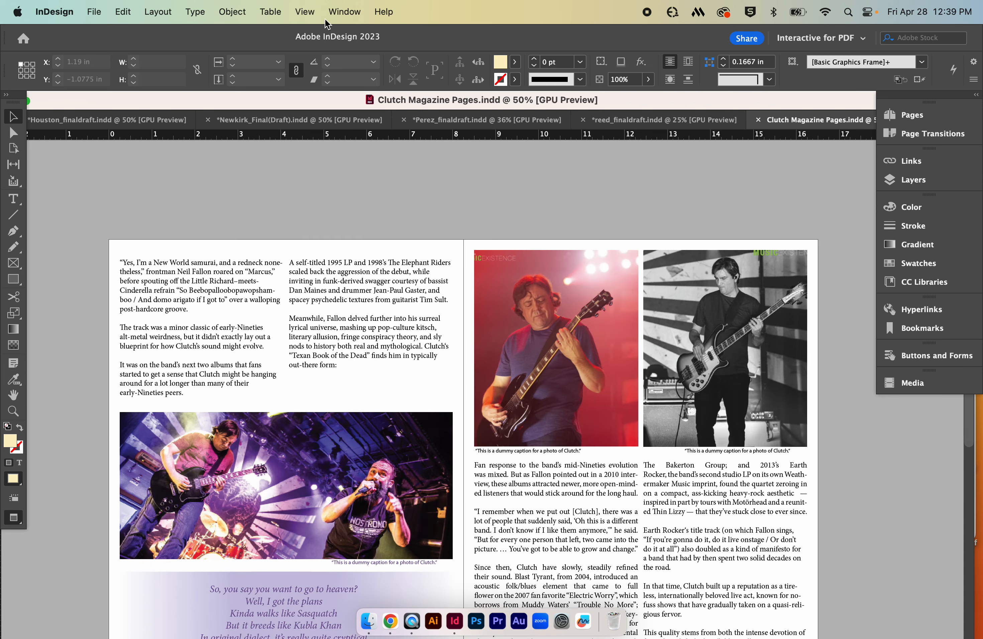
Return the document to Normal screen mode with guides and frame edges on the second spread
{"action": "left_click", "coordinate": [304, 12]}
{"action": "mouse_move", "coordinate": [337, 248]}
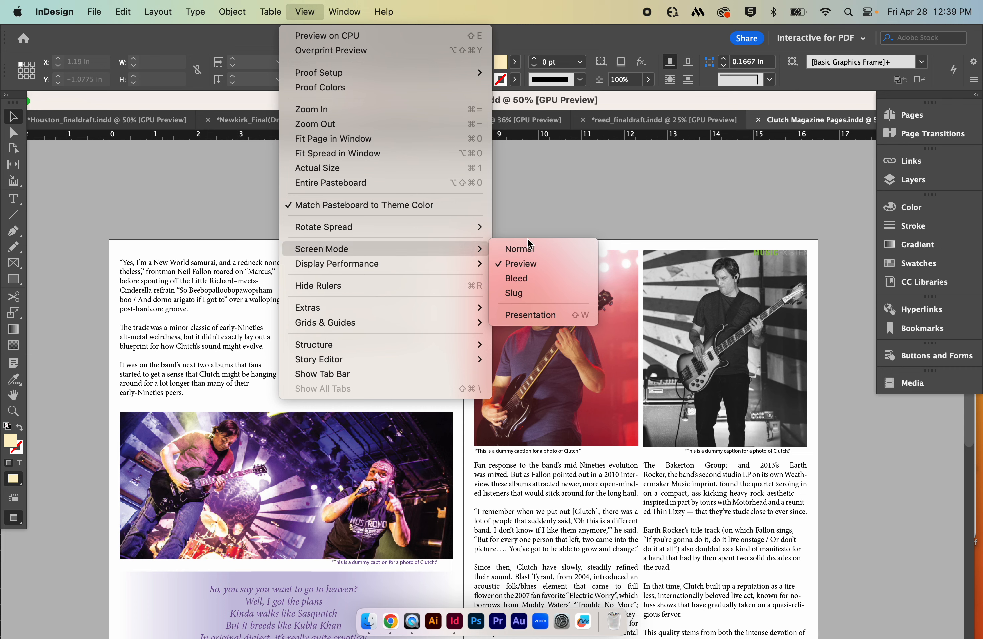
{"action": "left_click", "coordinate": [524, 249]}
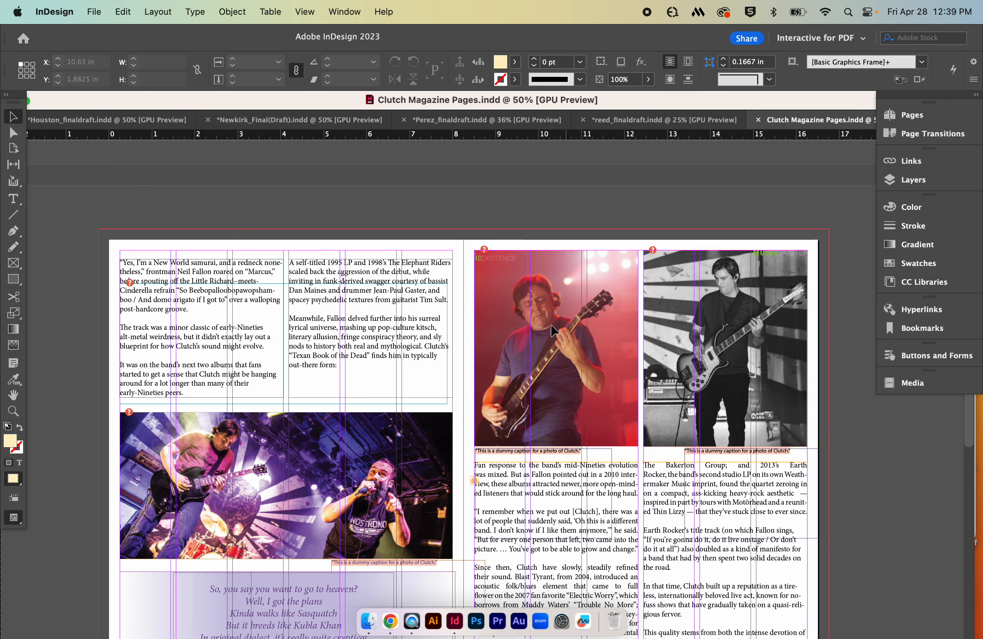
{"action": "scroll", "coordinate": [506, 369], "scroll_direction": "down", "scroll_amount": 4}
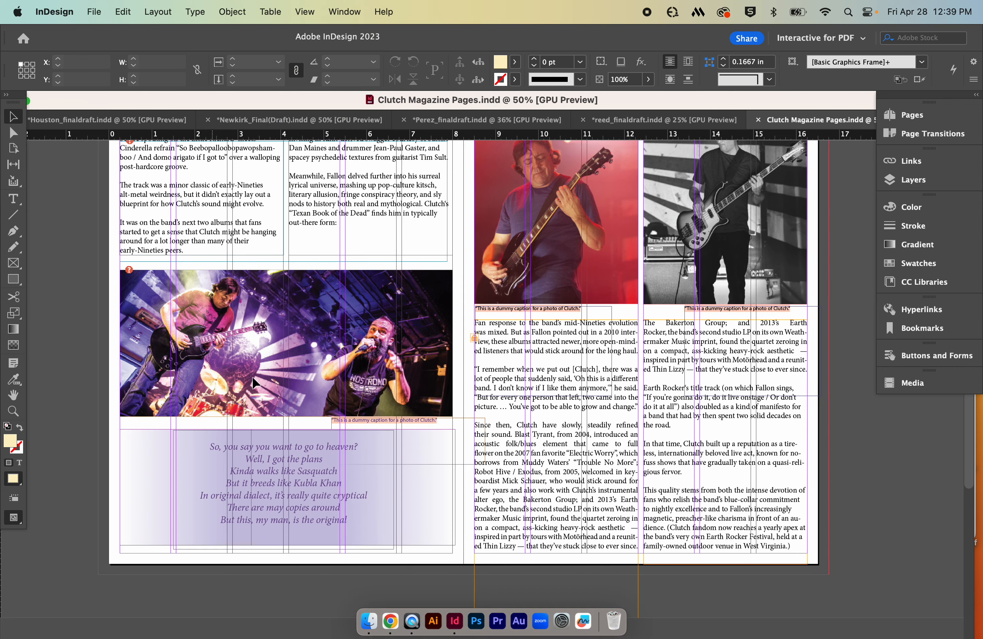
{"action": "left_click", "coordinate": [158, 11]}
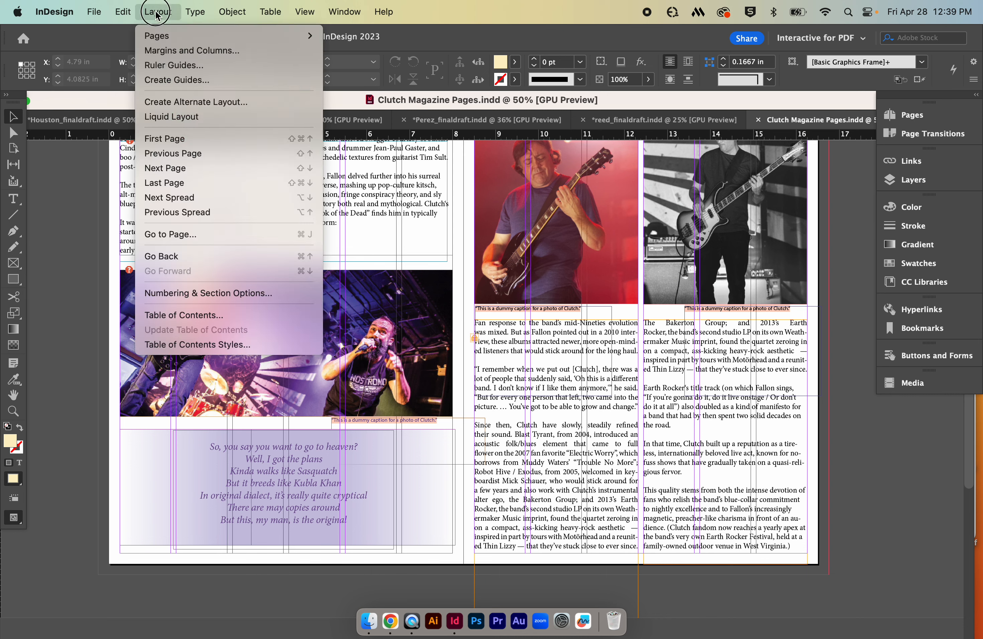
{"action": "left_click", "coordinate": [231, 12]}
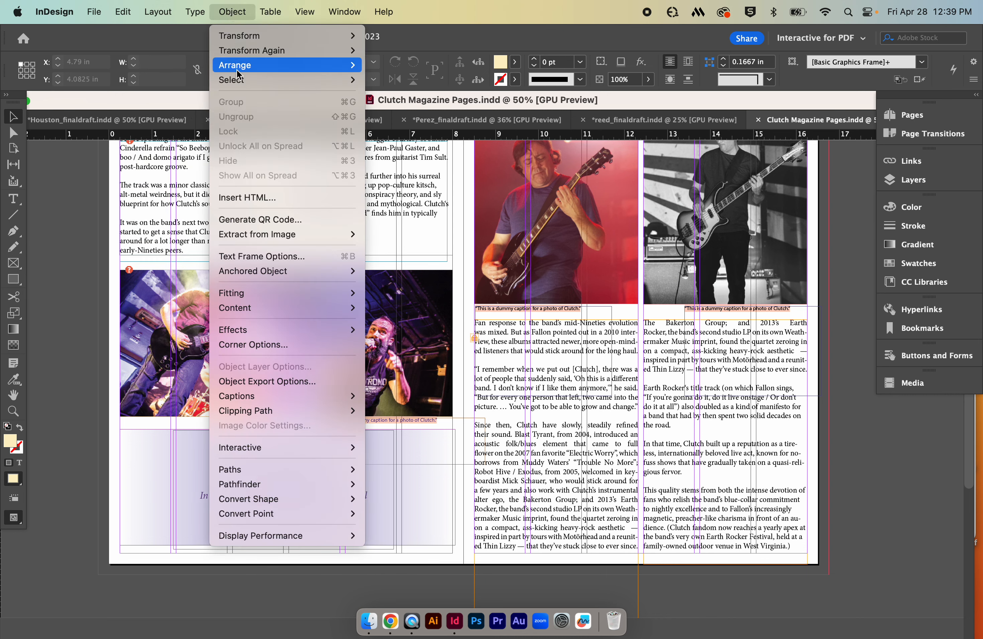
{"action": "left_click", "coordinate": [76, 214]}
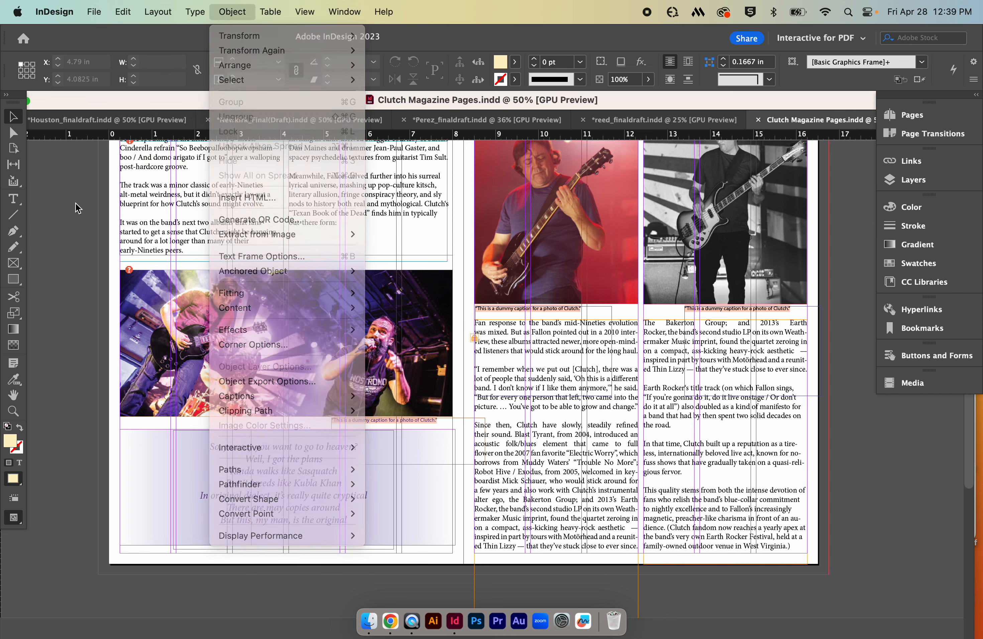
Show the page thumbnails and enlarge their list until the spreads 32–33, 34–35 and 36–37 are all in view
{"action": "scroll", "coordinate": [851, 245], "scroll_direction": "up", "scroll_amount": 3}
{"action": "left_click", "coordinate": [906, 118]}
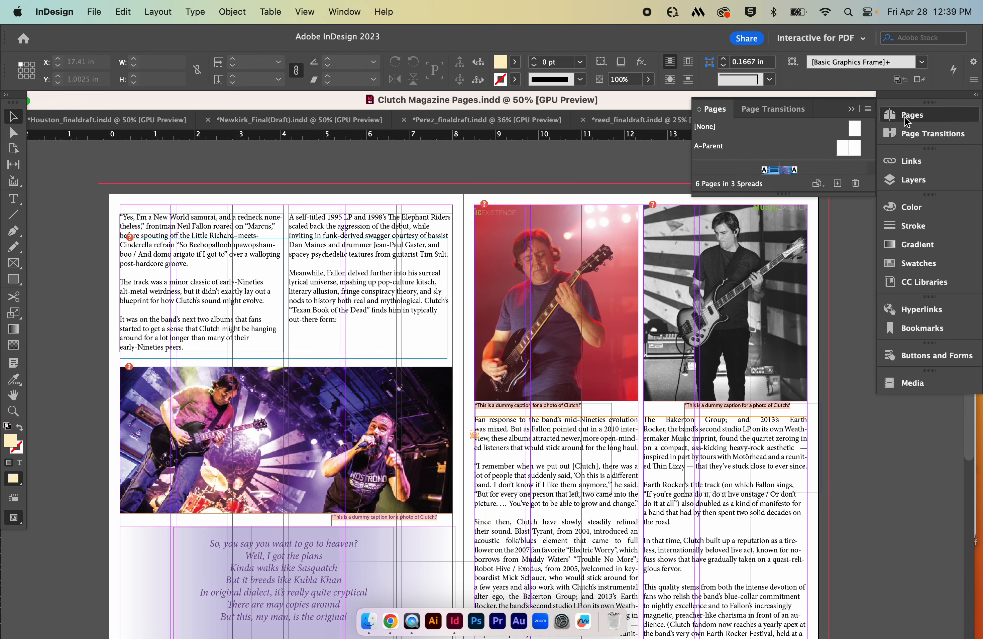
{"action": "left_click_drag", "start_coordinate": [808, 198], "coordinate": [803, 318]}
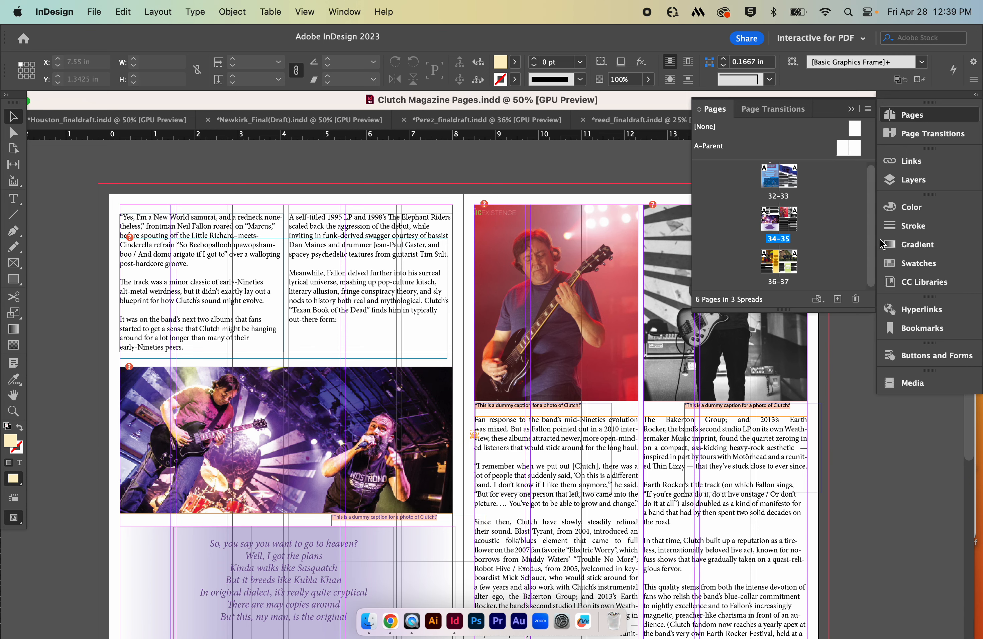
Show the document's layers and unlock the layers from pg 3 Copy down to pg 1 Gradient
{"action": "left_click", "coordinate": [898, 179]}
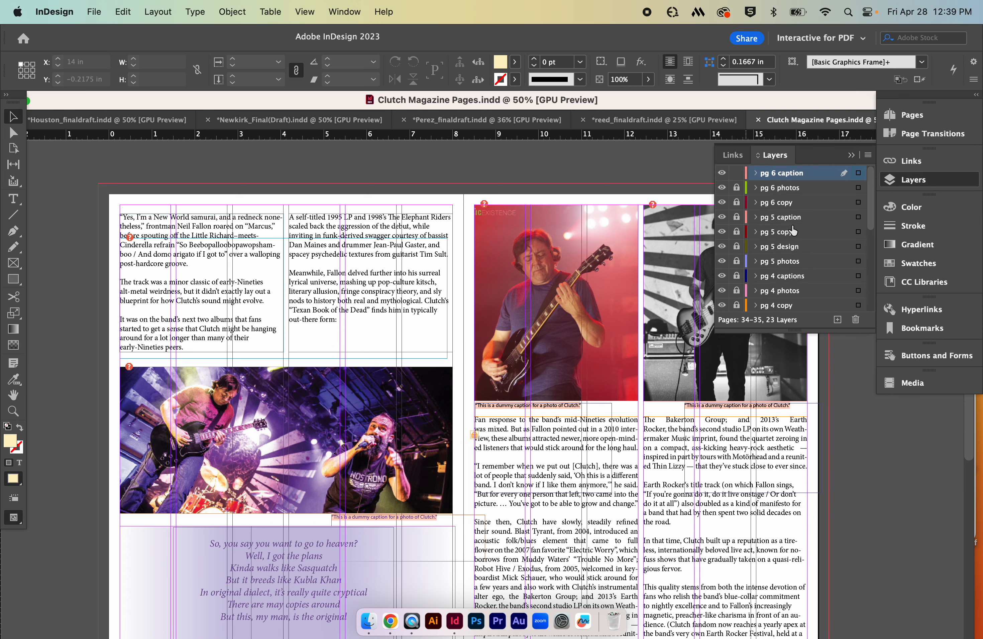
{"action": "left_click_drag", "start_coordinate": [720, 182], "coordinate": [718, 353]}
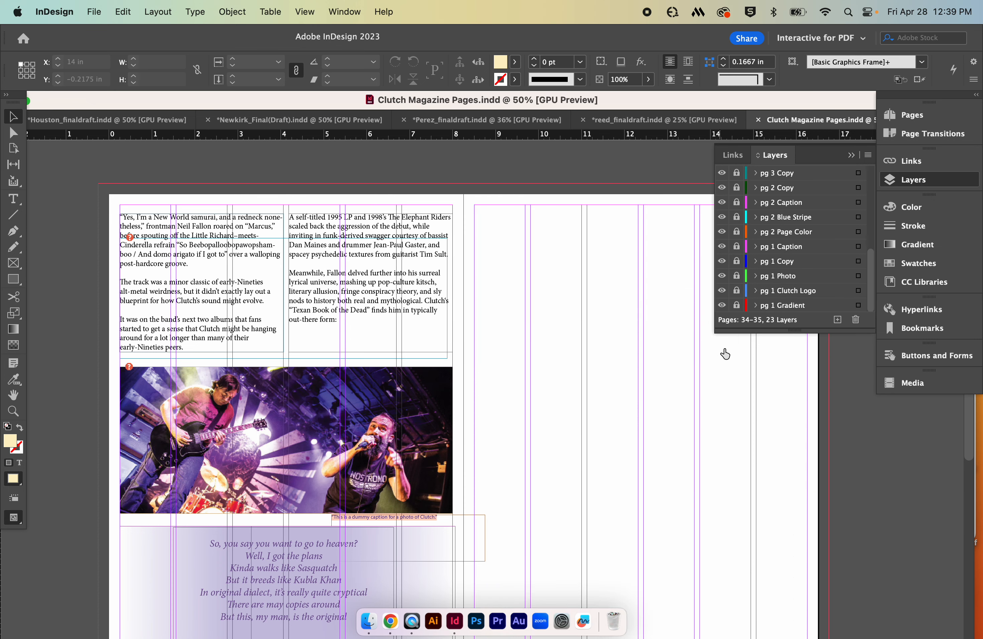
{"action": "left_click_drag", "start_coordinate": [737, 172], "coordinate": [737, 307]}
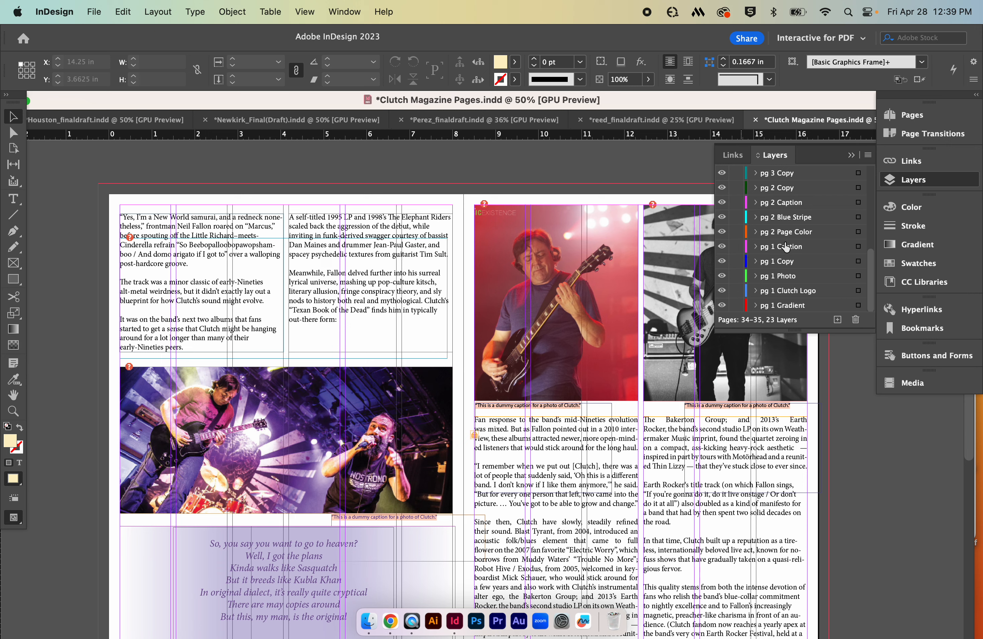
Unlock the remaining layers from pg 6 photos down to pg 3 Photo and close the layer list
{"action": "left_click_drag", "start_coordinate": [870, 263], "coordinate": [870, 195]}
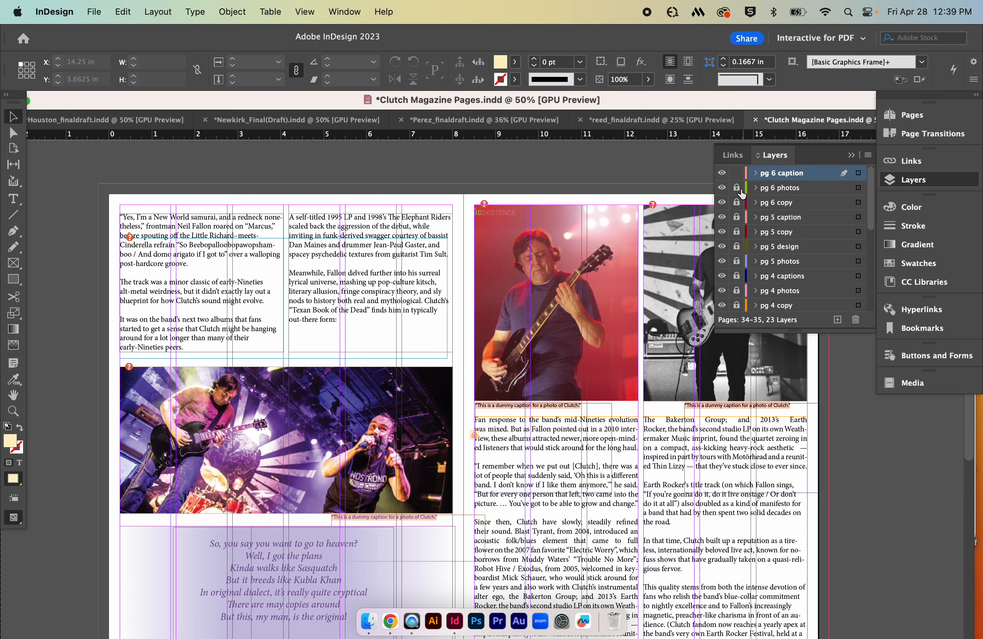
{"action": "left_click", "coordinate": [741, 224]}
{"action": "left_click_drag", "start_coordinate": [741, 227], "coordinate": [738, 328]}
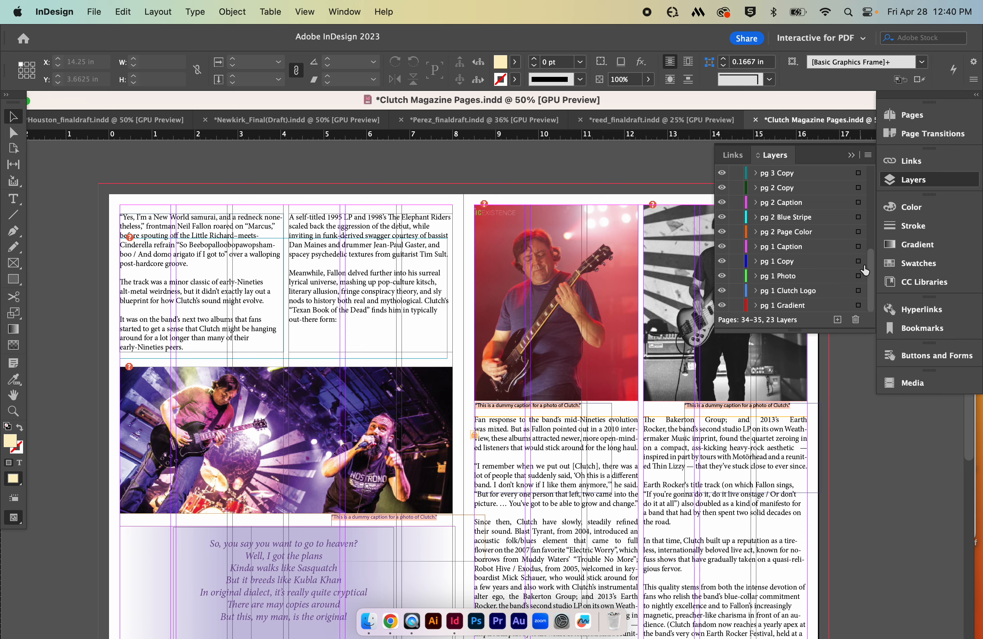
{"action": "left_click_drag", "start_coordinate": [865, 271], "coordinate": [862, 206]}
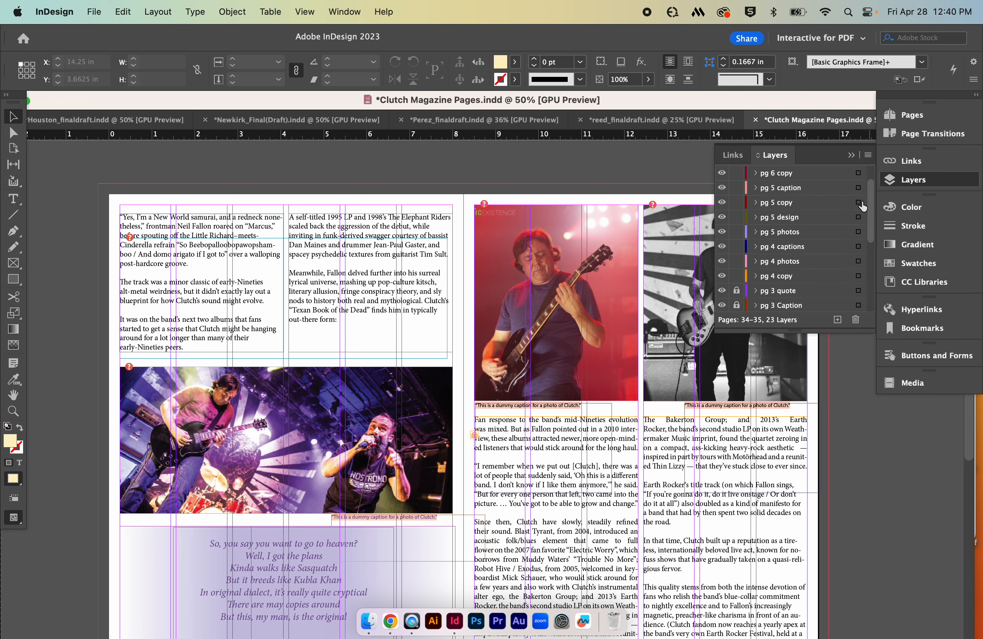
{"action": "left_click_drag", "start_coordinate": [736, 291], "coordinate": [736, 305]}
{"action": "left_click_drag", "start_coordinate": [860, 218], "coordinate": [861, 271]}
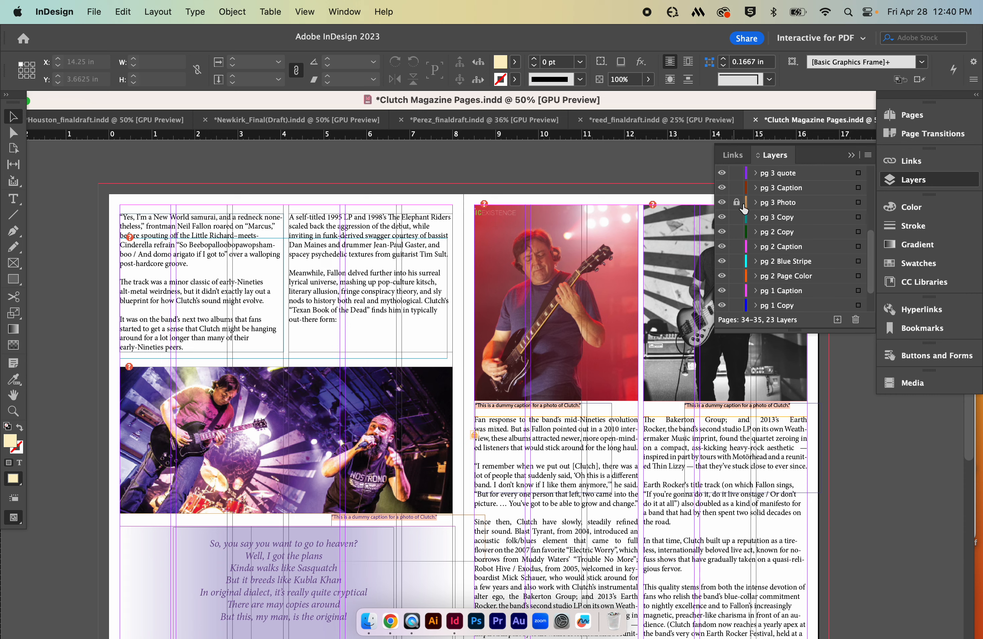
{"action": "left_click", "coordinate": [737, 203]}
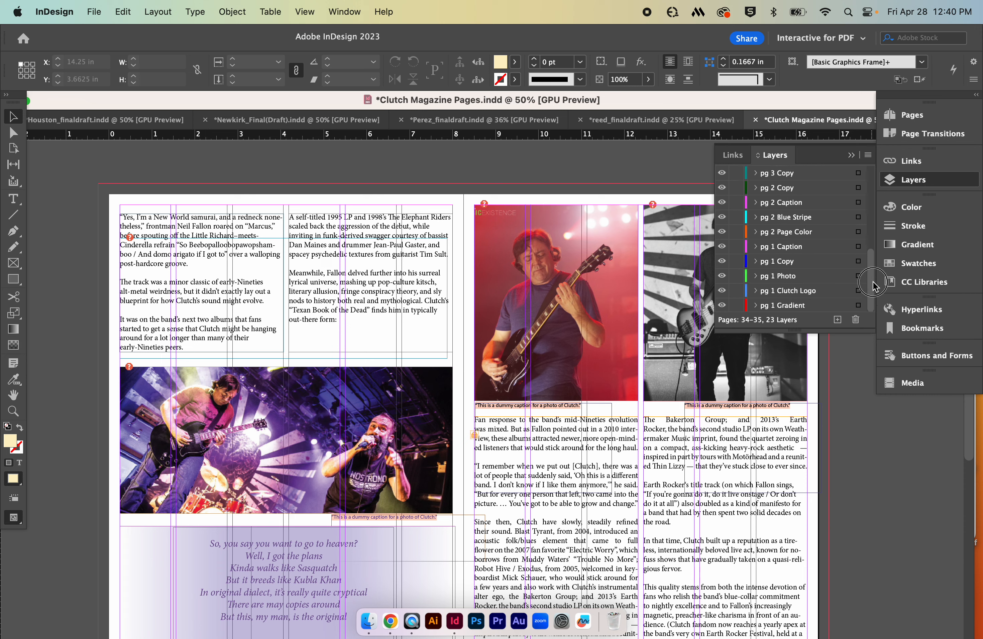
{"action": "scroll", "coordinate": [863, 178], "scroll_direction": "up", "scroll_amount": 5}
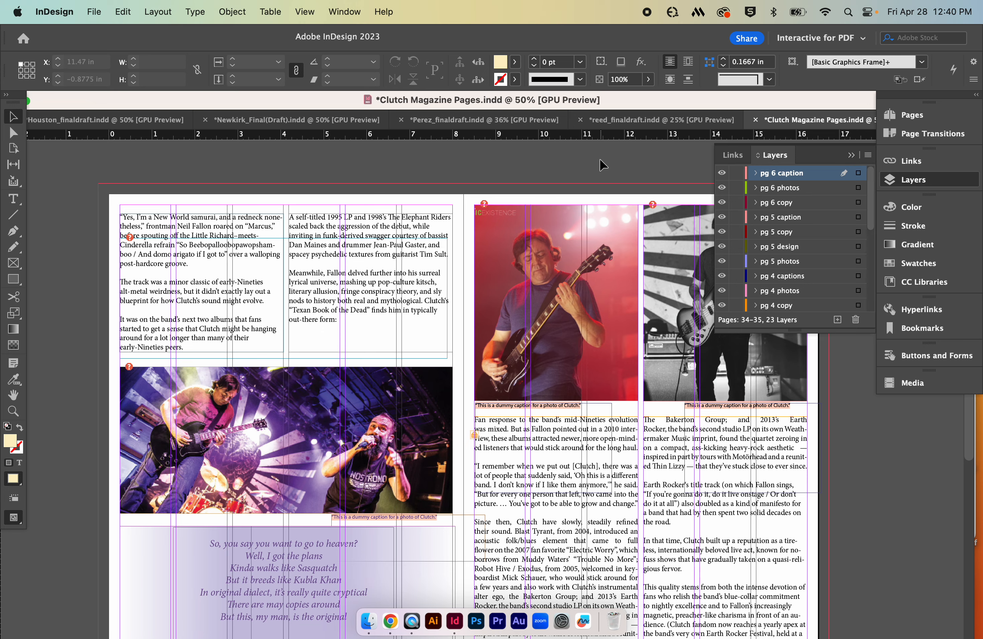
{"action": "left_click", "coordinate": [912, 183]}
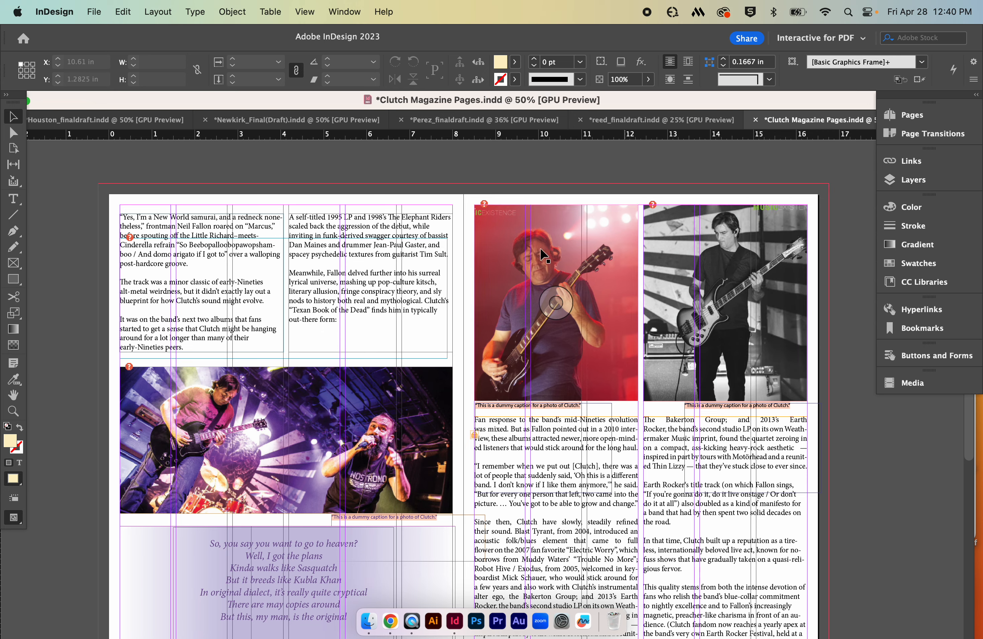
Try to move the pull quote on the opening spread's red-framed page, and undo the shift of the border frame
{"action": "scroll", "coordinate": [213, 254], "scroll_direction": "up", "scroll_amount": 15}
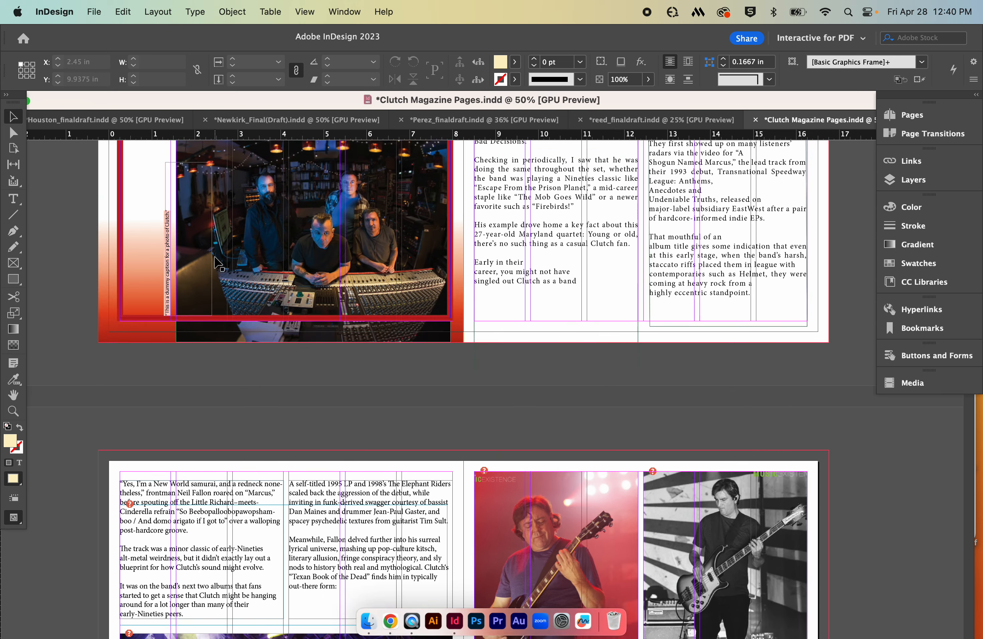
{"action": "scroll", "coordinate": [218, 259], "scroll_direction": "up", "scroll_amount": 2}
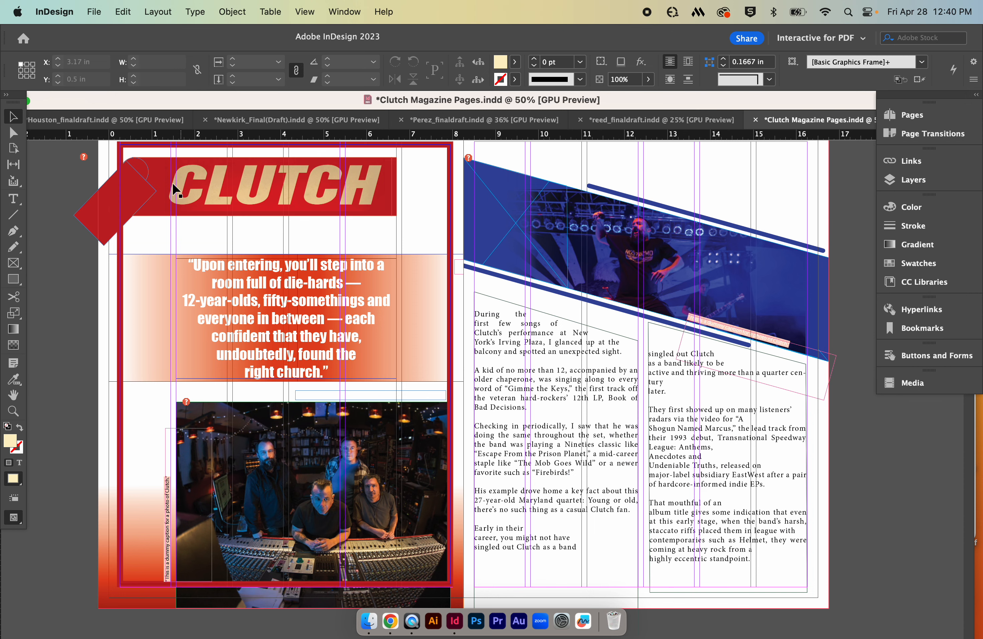
{"action": "scroll", "coordinate": [314, 300], "scroll_direction": "down", "scroll_amount": 2}
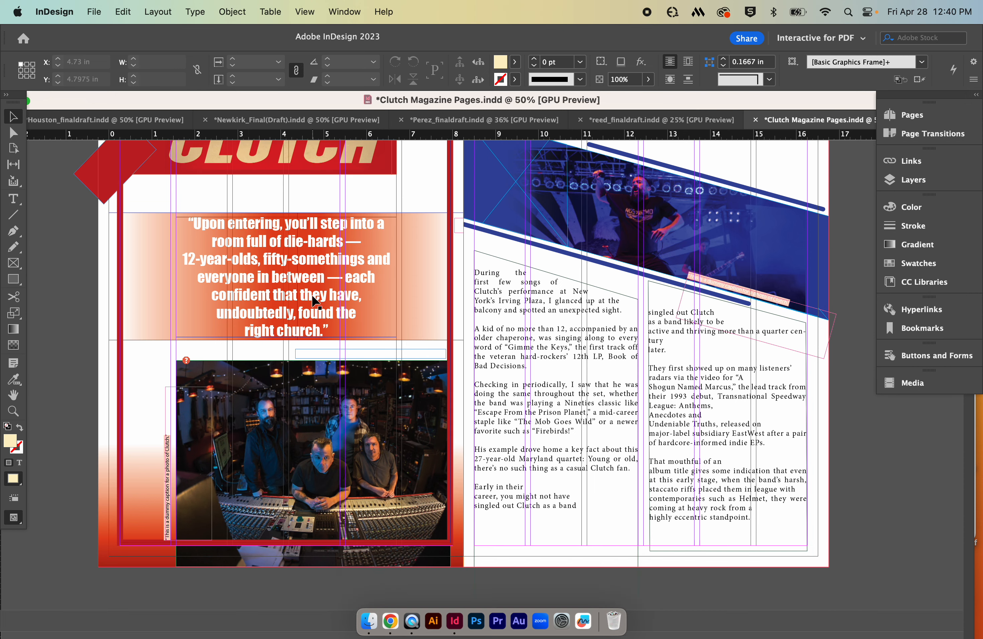
{"action": "scroll", "coordinate": [314, 299], "scroll_direction": "up", "scroll_amount": 3}
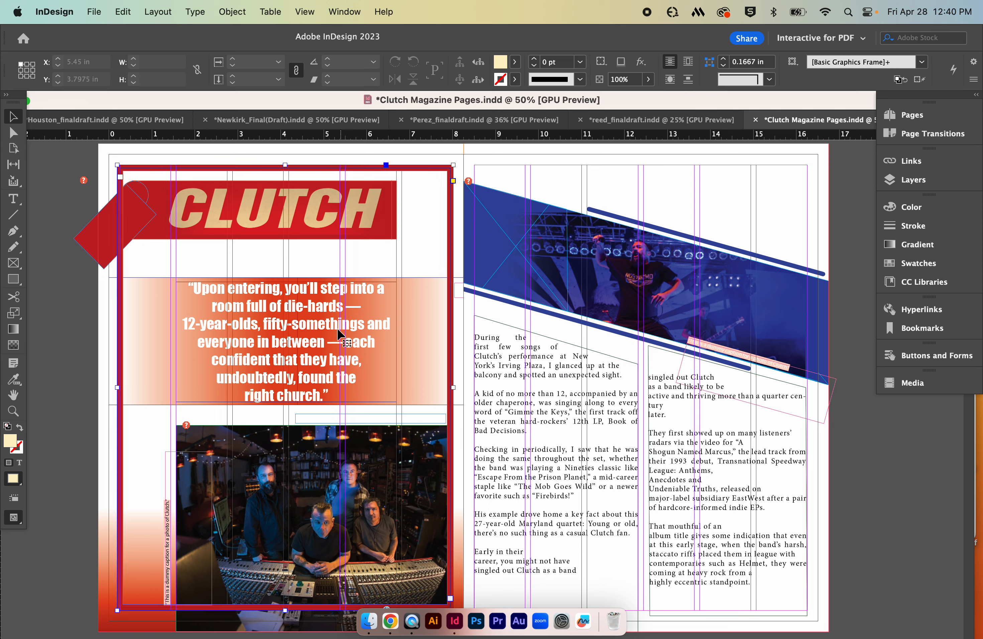
{"action": "left_click_drag", "start_coordinate": [320, 322], "coordinate": [330, 348]}
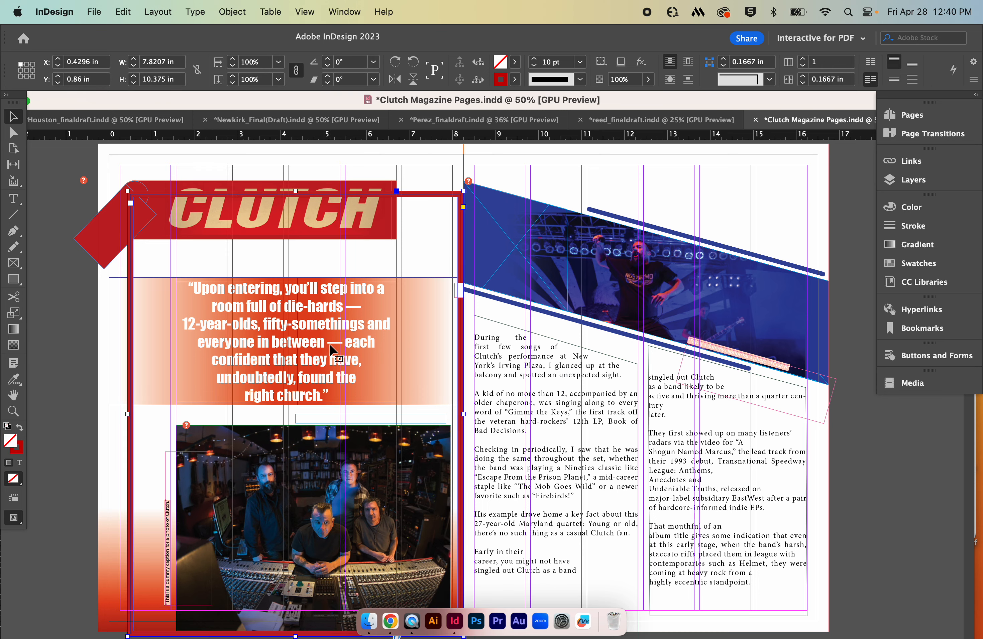
{"action": "key", "text": "super+z"}
Lock the red border frame around the opening page, undoing its accidental move
{"action": "key", "text": "super+2"}
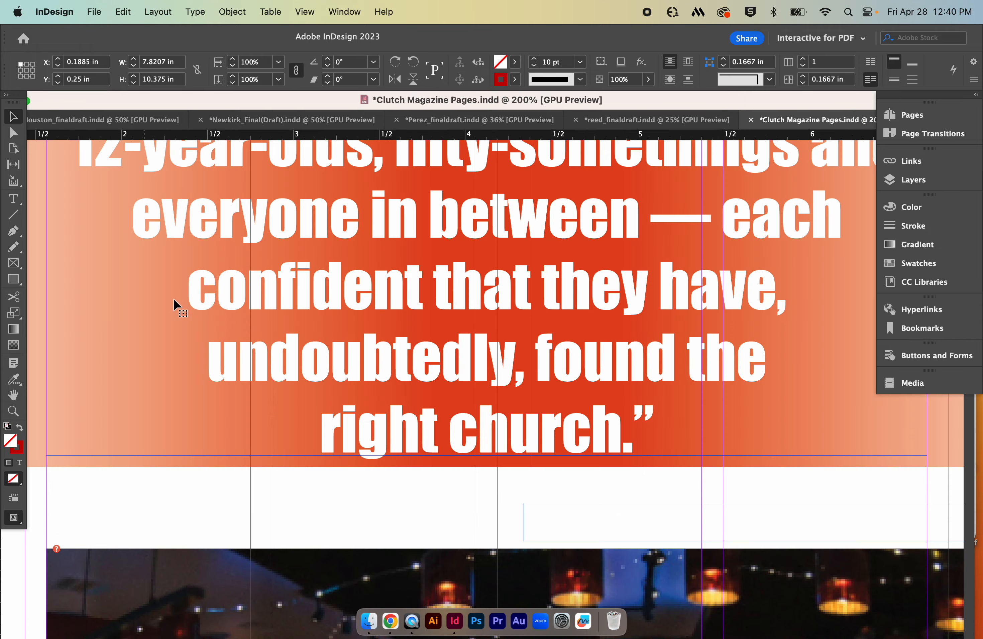
{"action": "key", "text": "super+minus"}
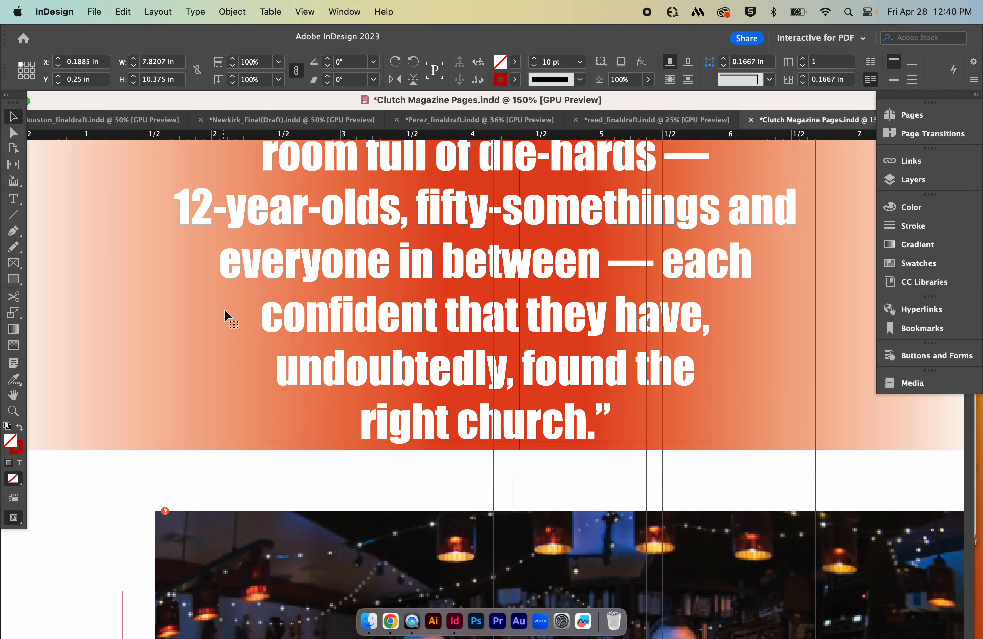
{"action": "key", "text": "super+minus"}
{"action": "key", "text": "super+minus"}
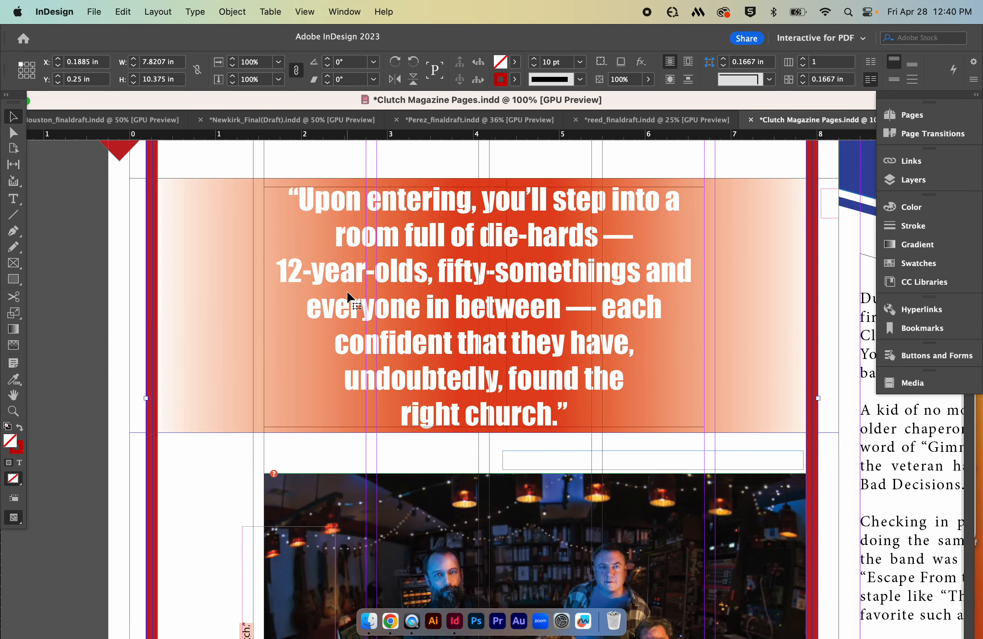
{"action": "key", "text": "super+minus"}
{"action": "left_click_drag", "start_coordinate": [439, 254], "coordinate": [289, 241]}
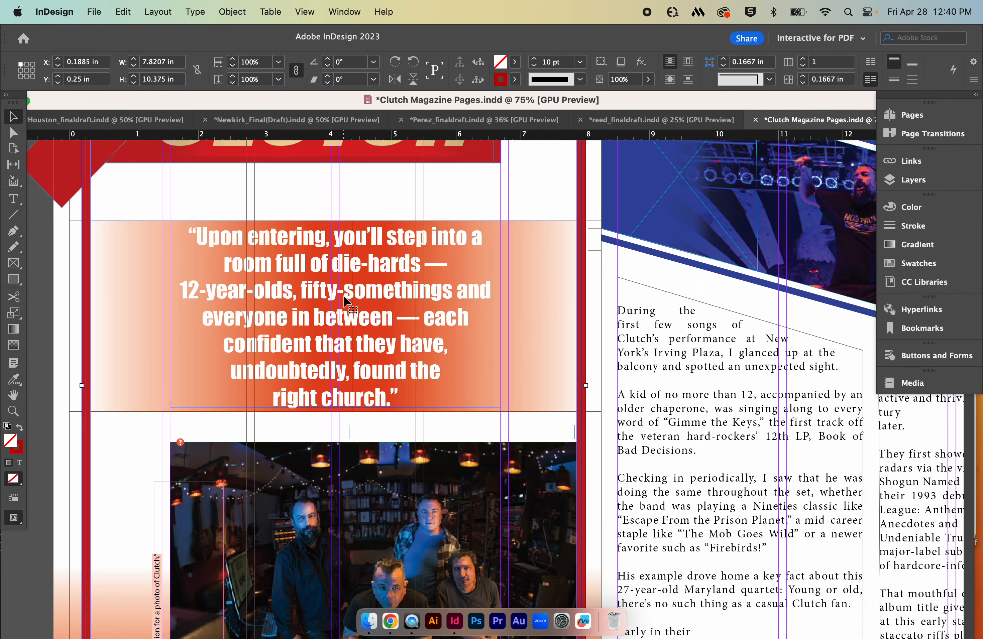
{"action": "left_click_drag", "start_coordinate": [375, 314], "coordinate": [350, 341]}
{"action": "key", "text": "super+z"}
{"action": "left_click", "coordinate": [233, 12]}
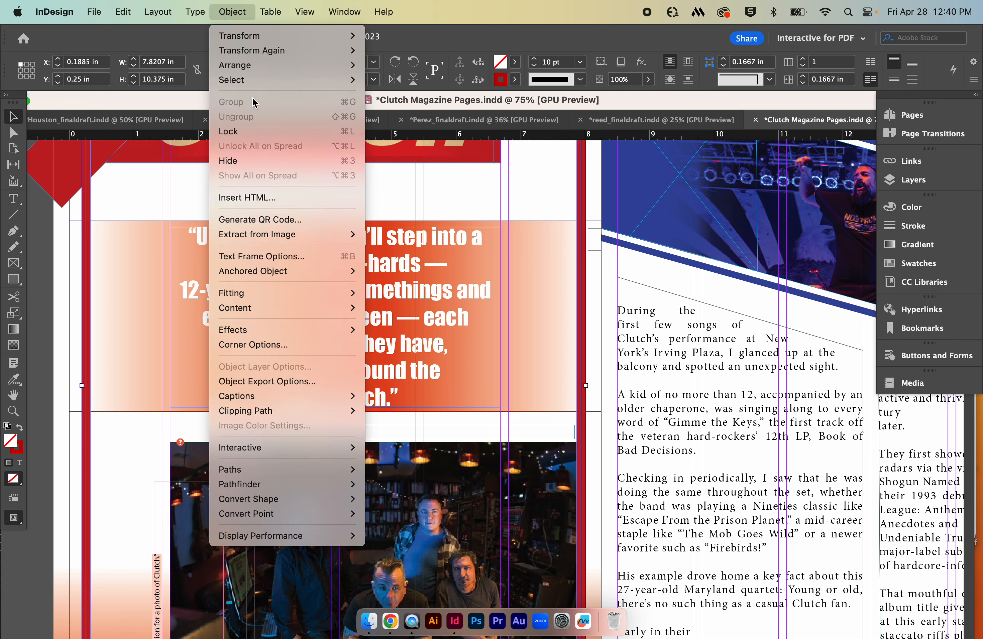
{"action": "left_click", "coordinate": [253, 131]}
Widen the pull quote's text frame evenly on both sides to about 6.56 in
{"action": "left_click", "coordinate": [306, 271]}
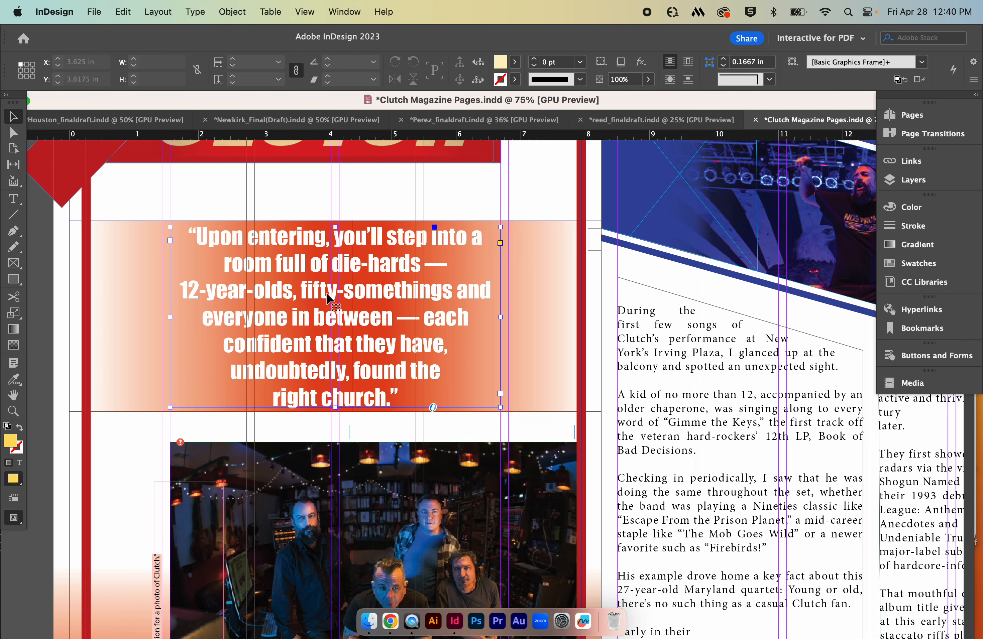
{"action": "left_click_drag", "start_coordinate": [326, 297], "coordinate": [361, 332]}
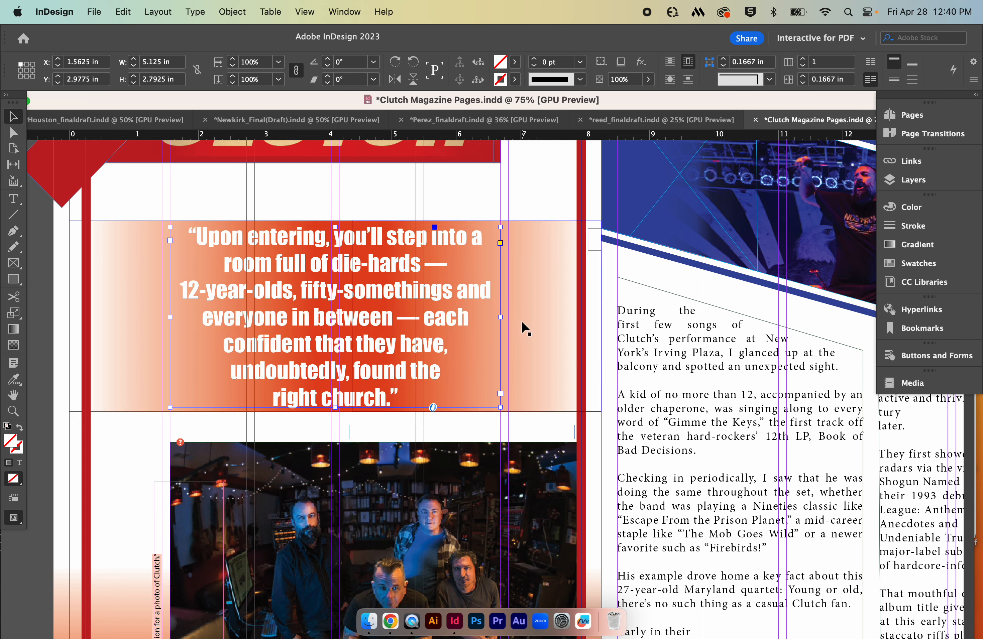
{"action": "left_click_drag", "start_coordinate": [500, 317], "coordinate": [545, 319]}
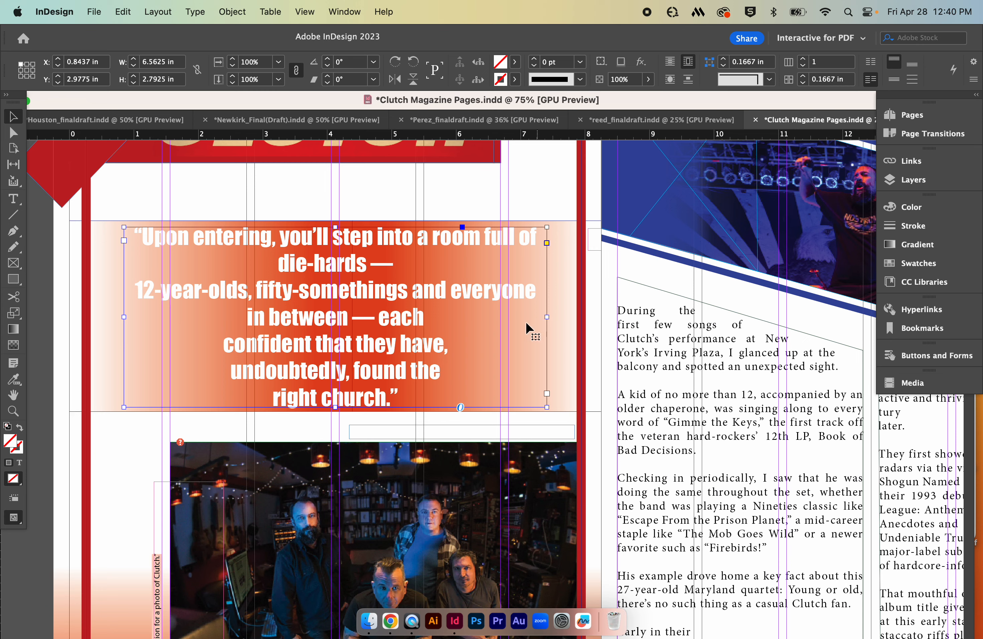
Remove the forced line breaks before "confident", "undoubtedly" and "right church" in the pull quote
{"action": "double_click", "coordinate": [224, 346]}
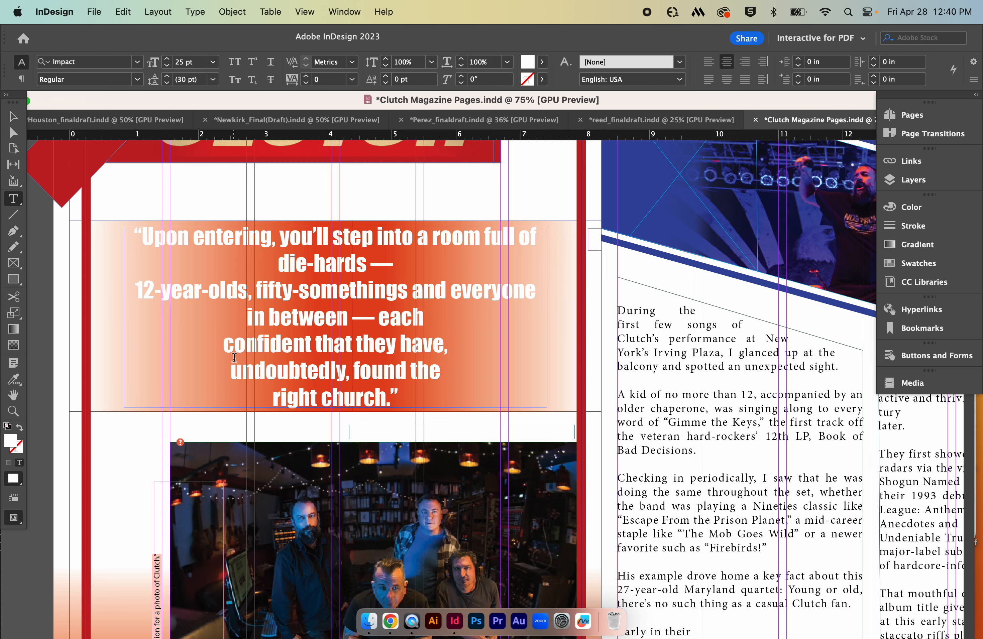
{"action": "key", "text": "BackSpace"}
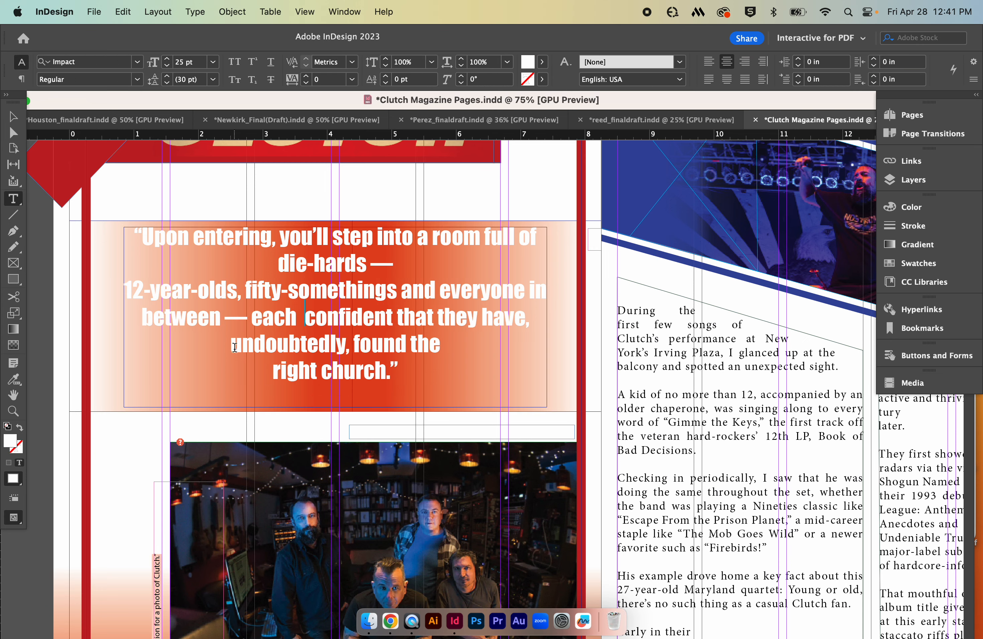
{"action": "left_click", "coordinate": [233, 349]}
{"action": "key", "text": "BackSpace"}
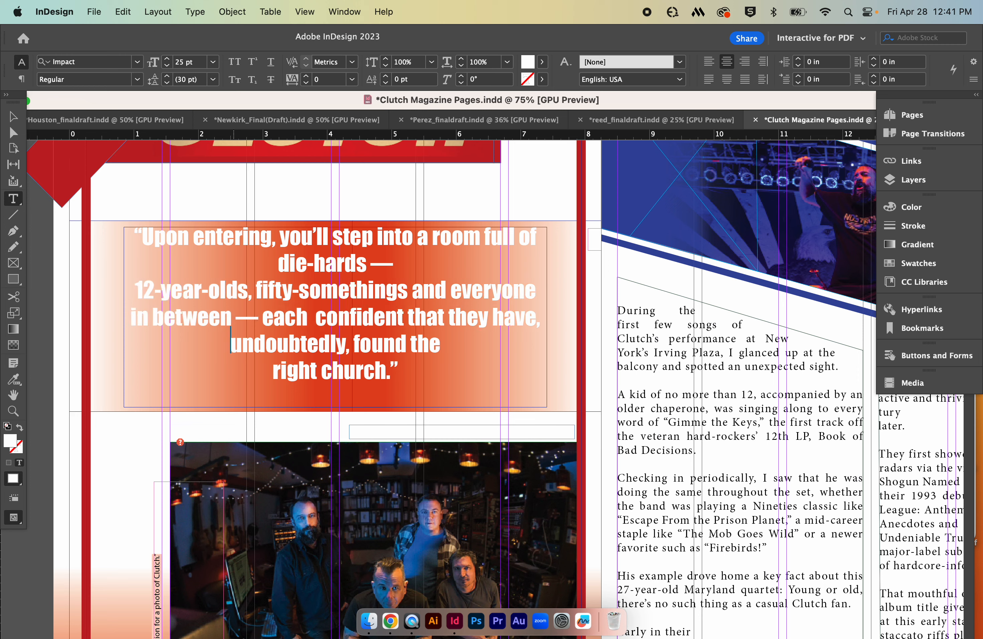
{"action": "key", "text": "Down"}
{"action": "key", "text": "BackSpace"}
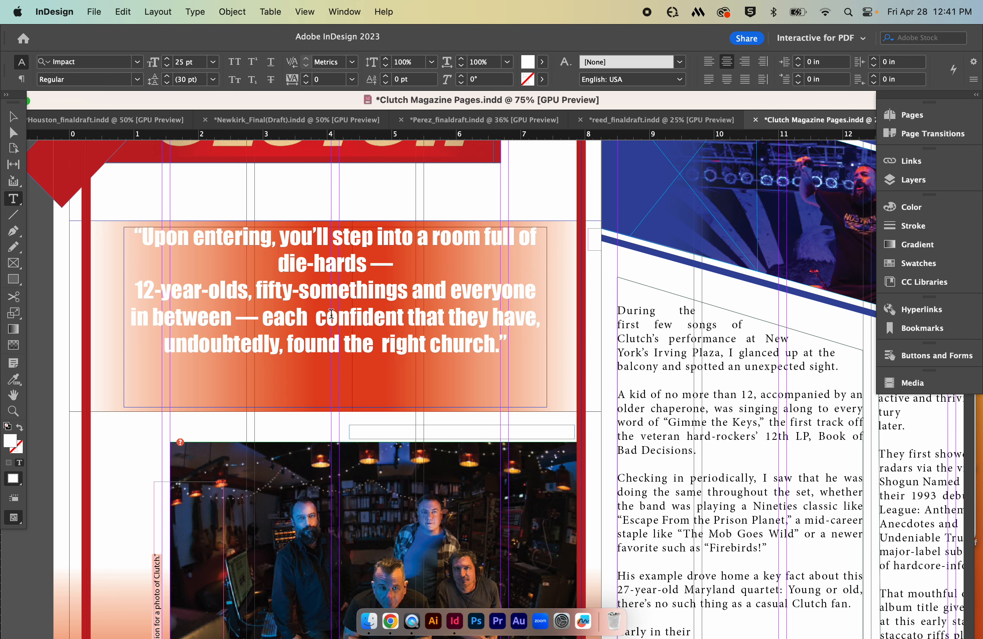
Try widening the pull quote's frame on both sides to about 8.01 in, and undo it
{"action": "left_click", "coordinate": [12, 118]}
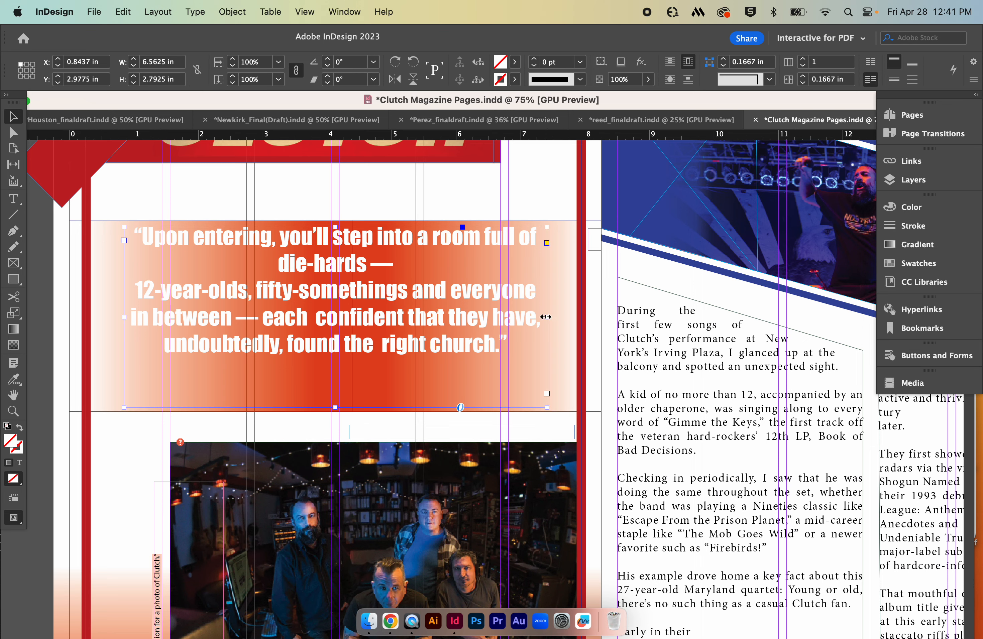
{"action": "left_click_drag", "start_coordinate": [547, 316], "coordinate": [592, 317]}
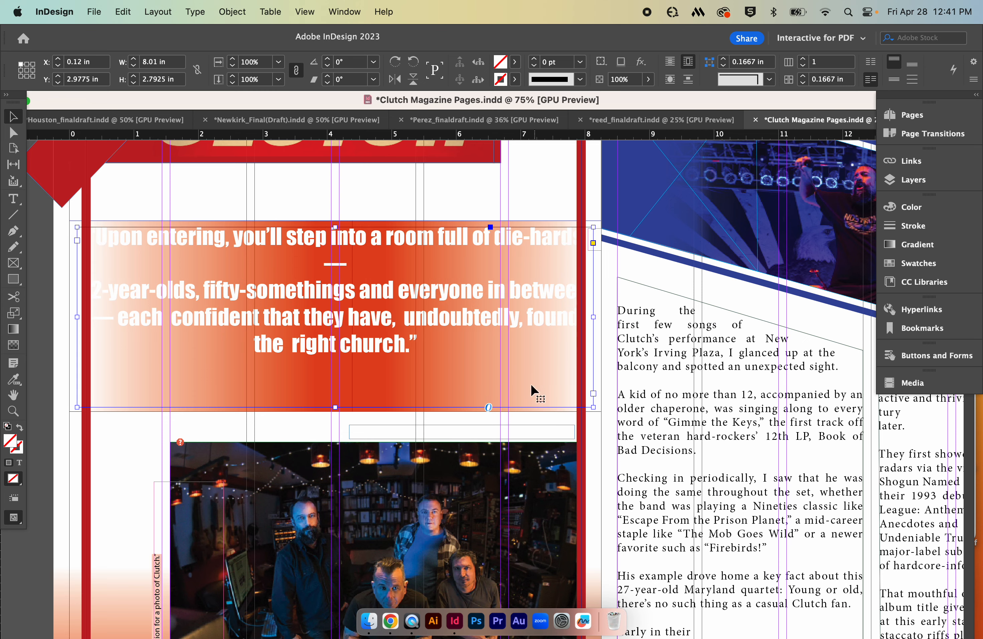
{"action": "key", "text": "super+z"}
{"action": "key", "text": "super+z"}
{"action": "key", "text": "super+z"}
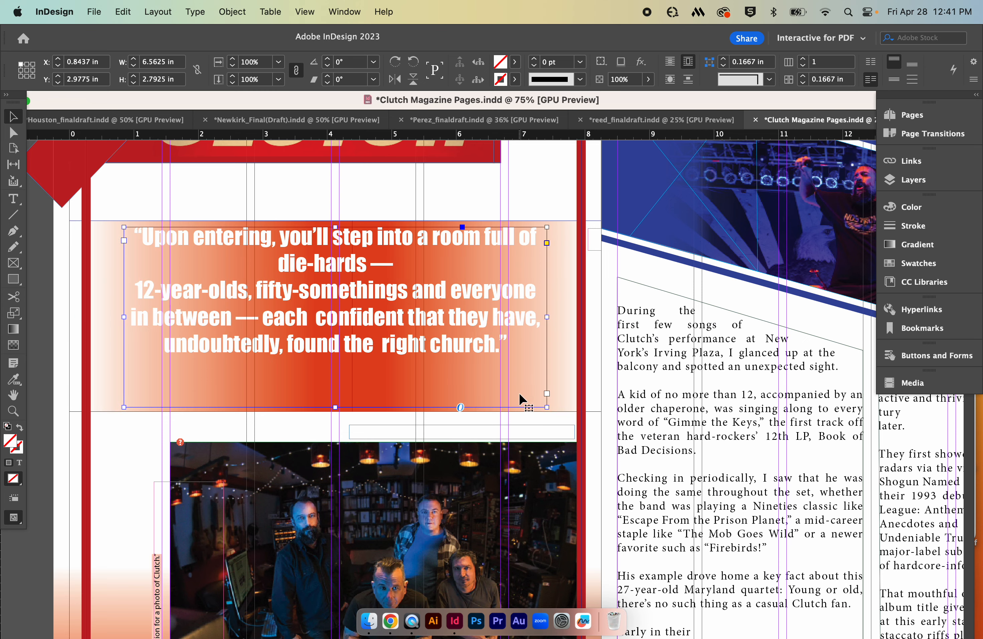
Shorten the pull quote's frame to about 2.16 in high and move it down to centre it in the gradient band
{"action": "left_click_drag", "start_coordinate": [335, 407], "coordinate": [337, 366]}
{"action": "left_click_drag", "start_coordinate": [370, 303], "coordinate": [374, 322]}
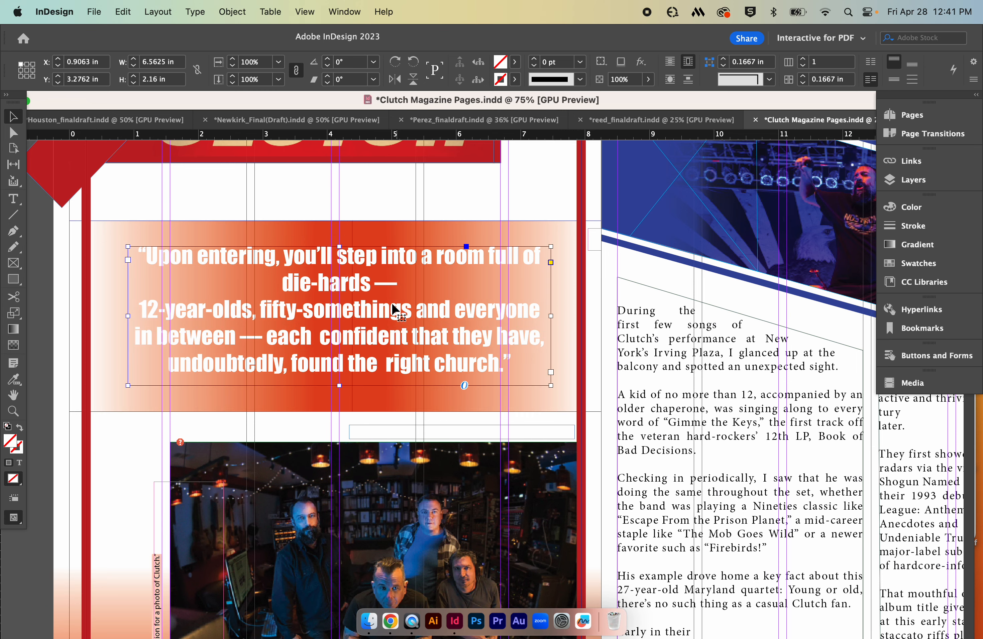
Undo the pull quote's move, resizing and line-break edits, along with the border frame's lock
{"action": "key", "text": "super+z"}
{"action": "key", "text": "super+z"}
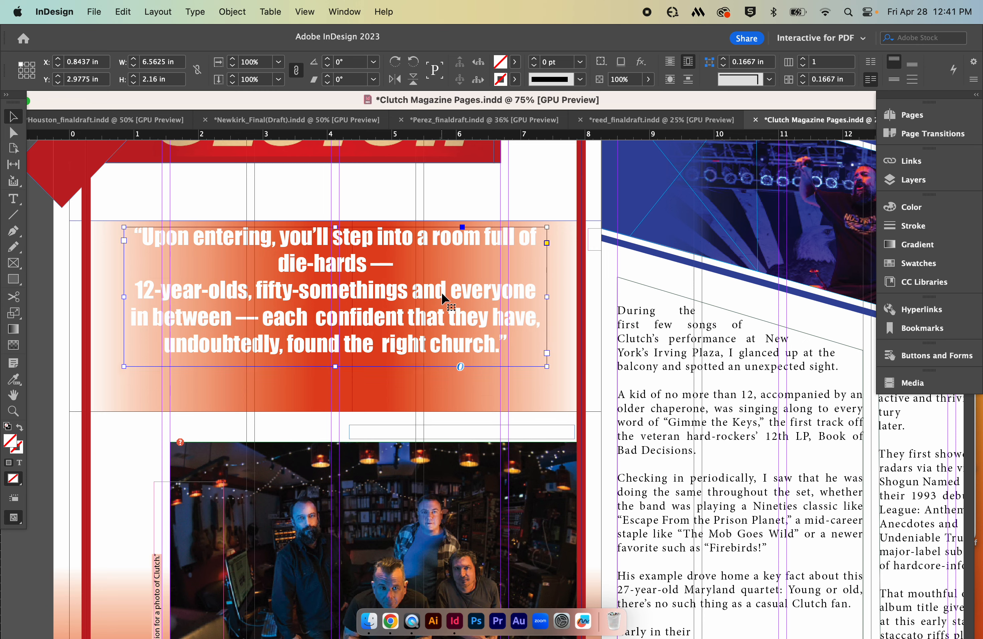
{"action": "key", "text": "super+z"}
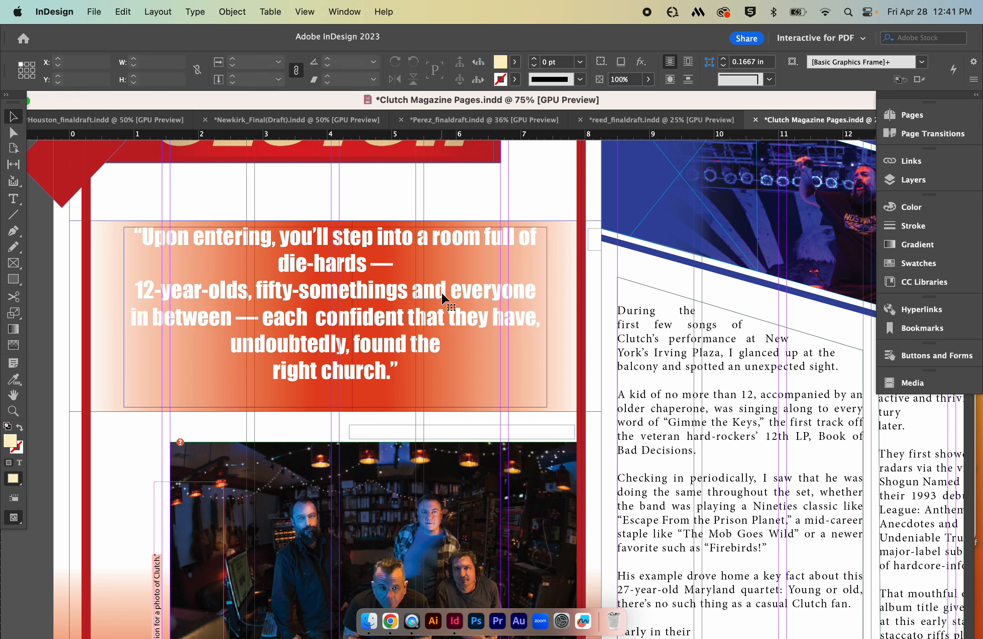
{"action": "key", "text": "super+z"}
{"action": "key", "text": "super+z"}
{"action": "key", "text": "super+z"}
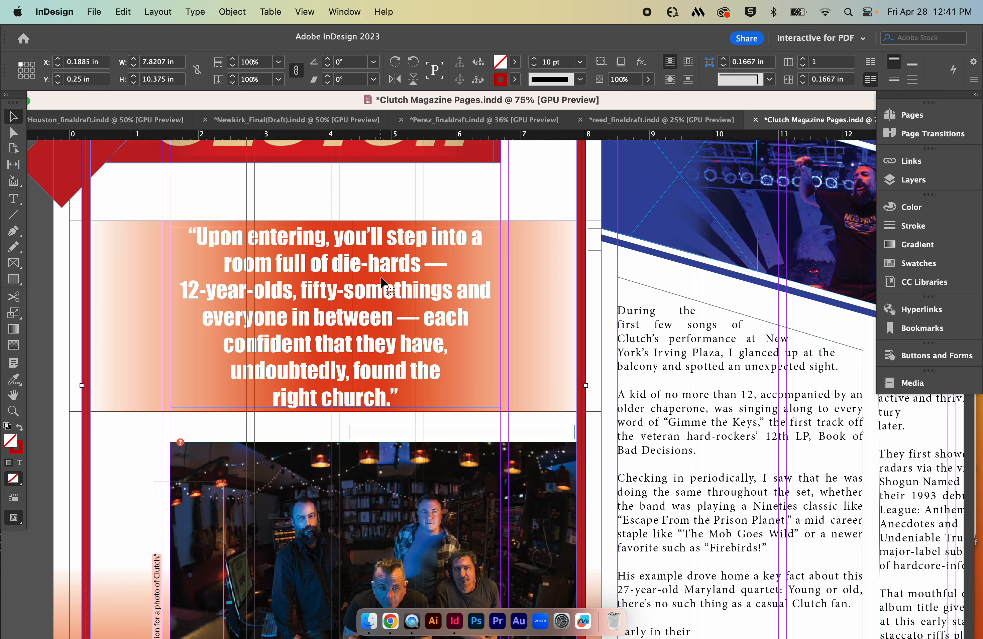
Examine the whole opening spread, including the Clutch title, pull quote, band photos and article text columns
{"action": "key", "text": "super+minus"}
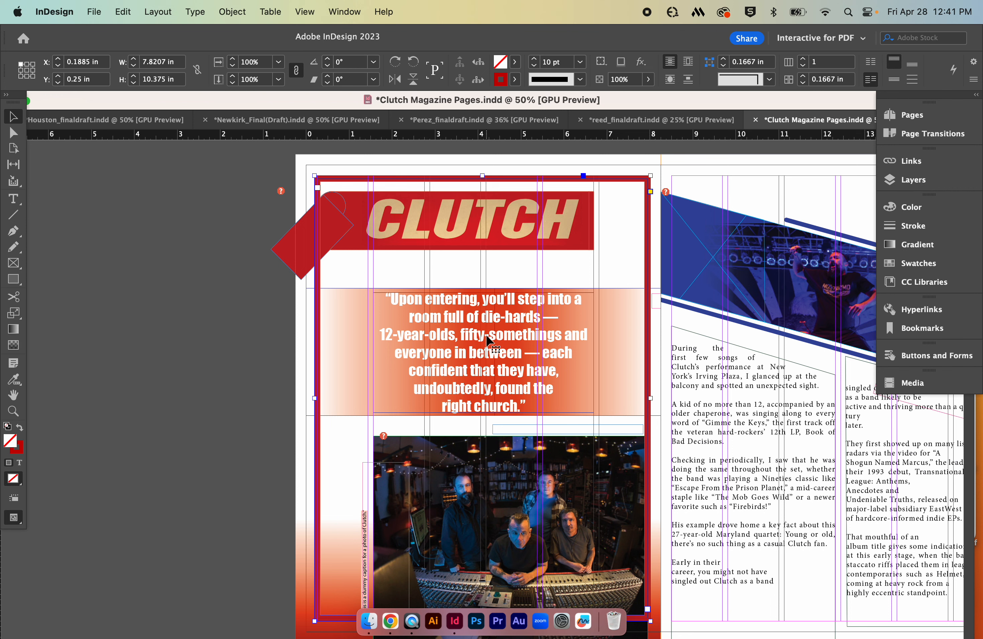
{"action": "key", "text": "t"}
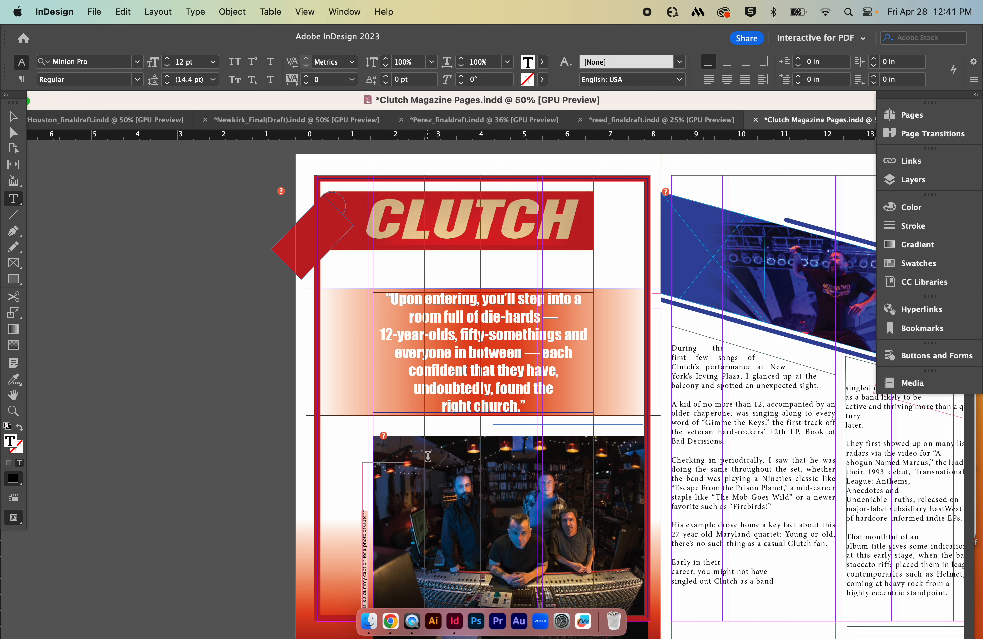
{"action": "scroll", "coordinate": [428, 454], "scroll_direction": "down", "scroll_amount": 5}
{"action": "scroll", "coordinate": [427, 455], "scroll_direction": "up", "scroll_amount": 6}
{"action": "scroll", "coordinate": [427, 455], "scroll_direction": "right", "scroll_amount": 10}
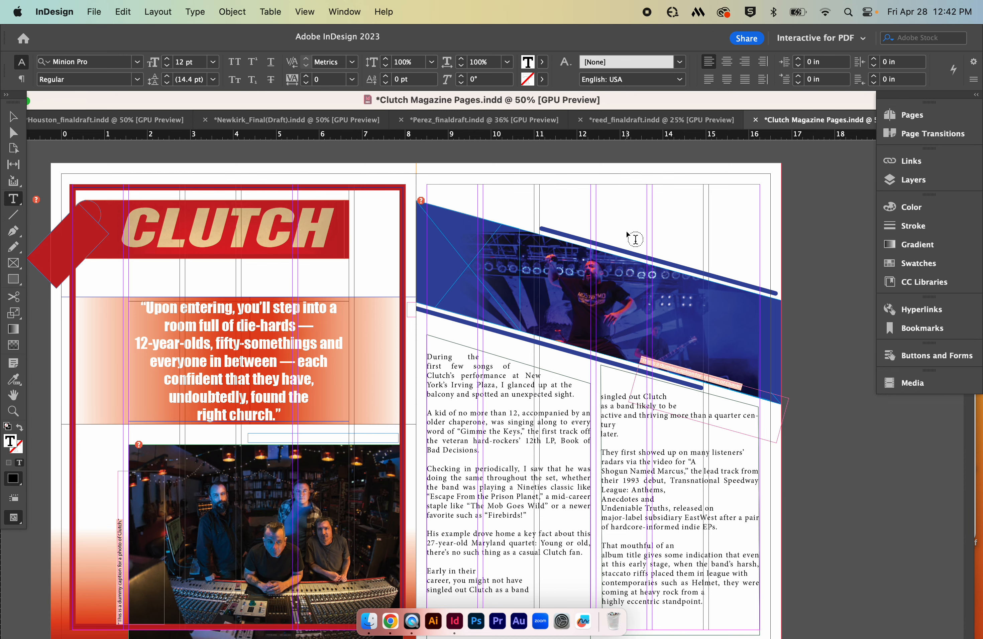
{"action": "scroll", "coordinate": [622, 286], "scroll_direction": "down", "scroll_amount": 5}
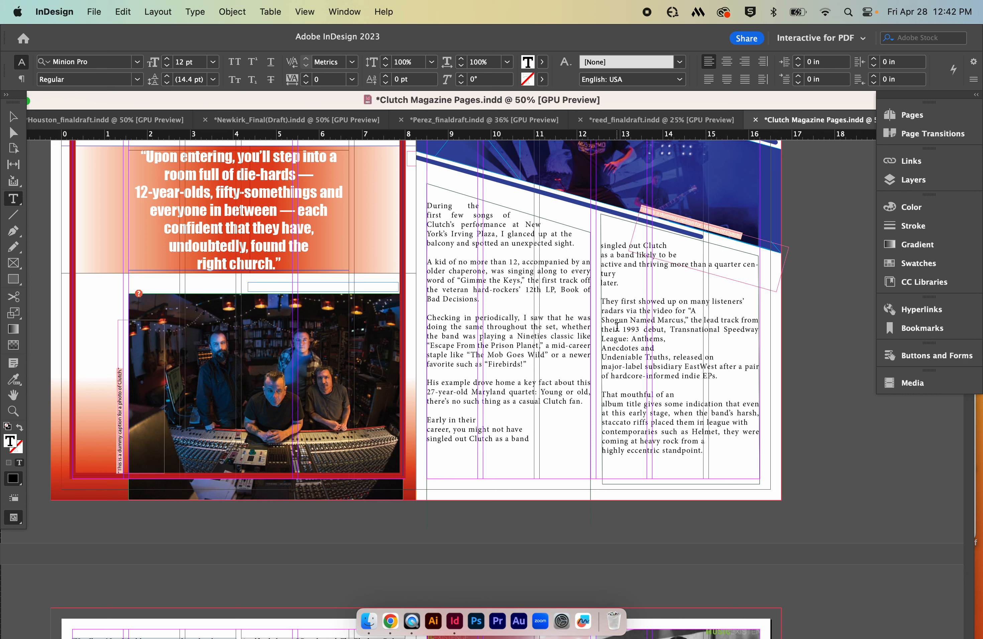
Examine the second spread's article columns, concert photos, dummy captions and purple lyrics block for alignment and spacing
{"action": "scroll", "coordinate": [576, 342], "scroll_direction": "down", "scroll_amount": 8}
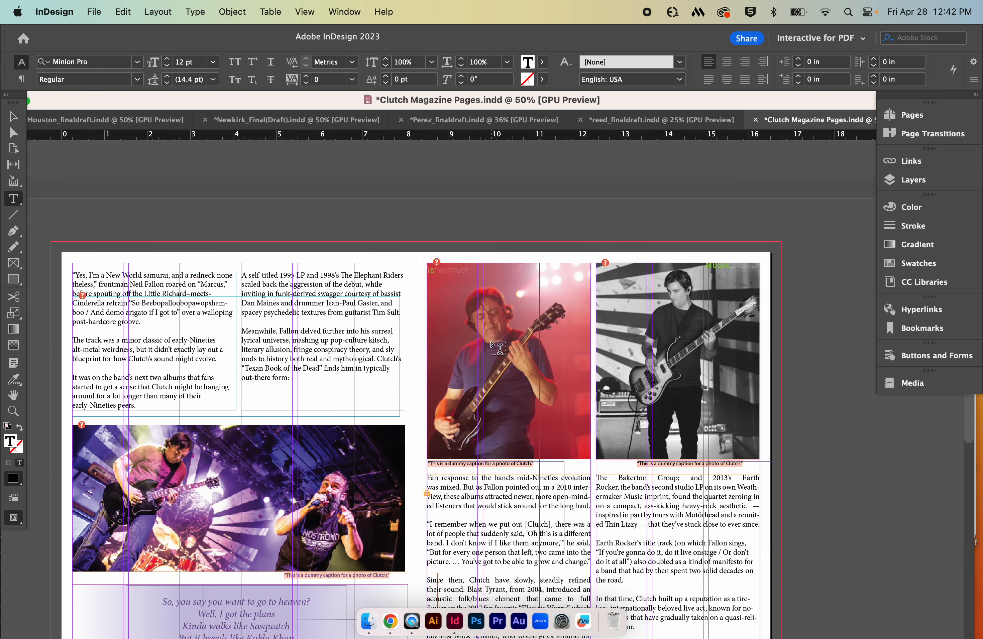
{"action": "scroll", "coordinate": [498, 347], "scroll_direction": "down", "scroll_amount": 3}
{"action": "scroll", "coordinate": [498, 347], "scroll_direction": "up", "scroll_amount": 1}
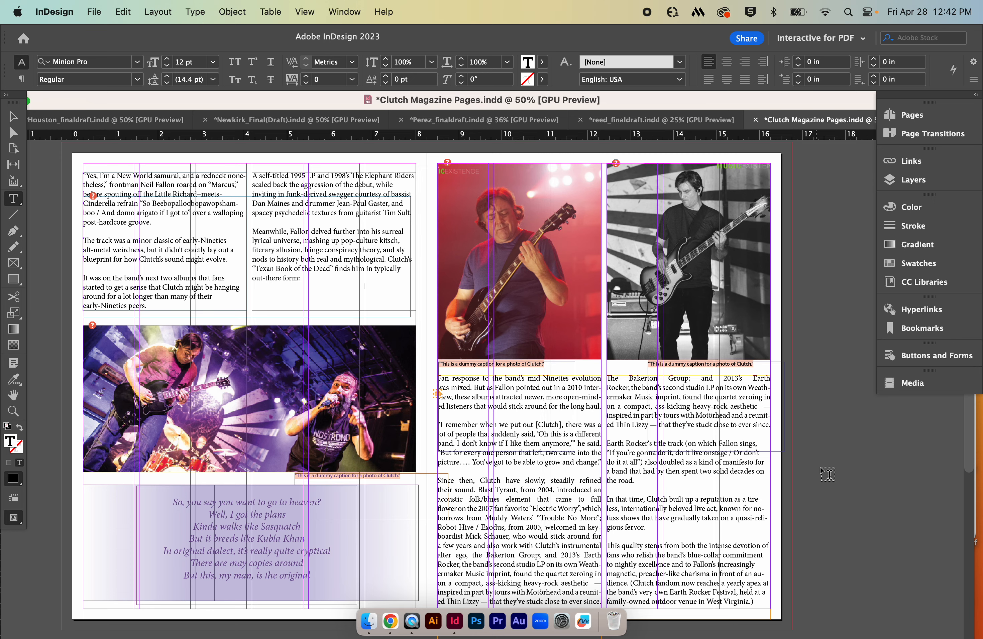
{"action": "scroll", "coordinate": [628, 501], "scroll_direction": "down", "scroll_amount": 2}
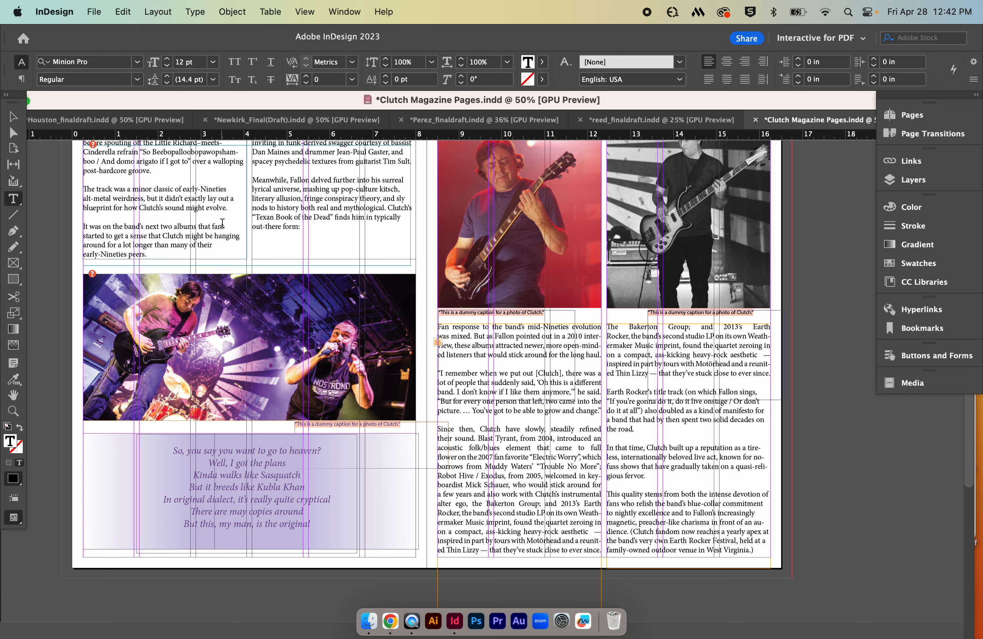
{"action": "scroll", "coordinate": [230, 229], "scroll_direction": "up", "scroll_amount": 5}
{"action": "scroll", "coordinate": [230, 229], "scroll_direction": "down", "scroll_amount": 4}
{"action": "scroll", "coordinate": [224, 222], "scroll_direction": "up", "scroll_amount": 1}
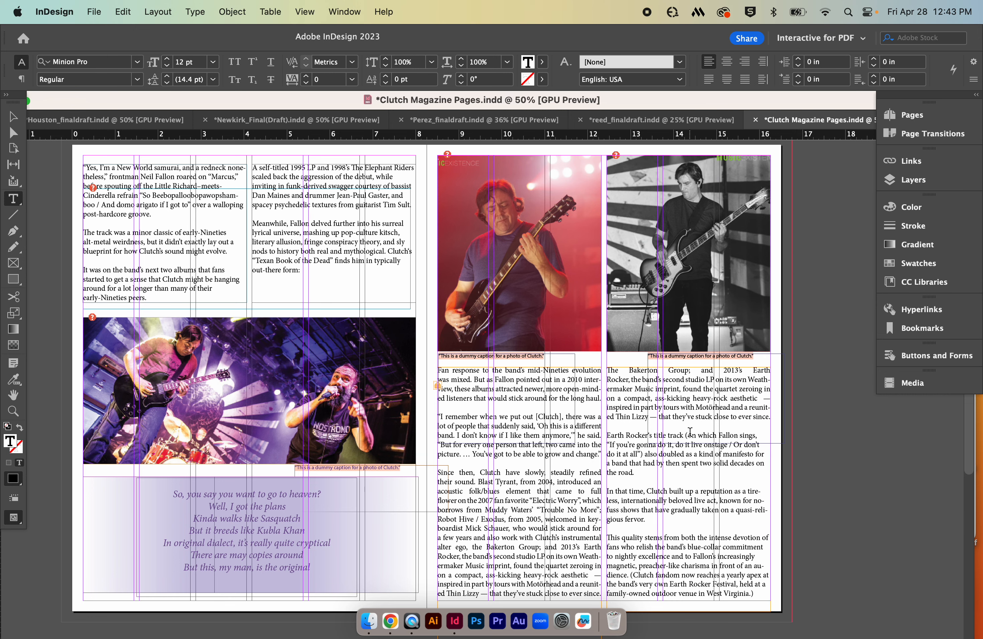
{"action": "scroll", "coordinate": [698, 441], "scroll_direction": "down", "scroll_amount": 2}
{"action": "scroll", "coordinate": [556, 446], "scroll_direction": "up", "scroll_amount": 1}
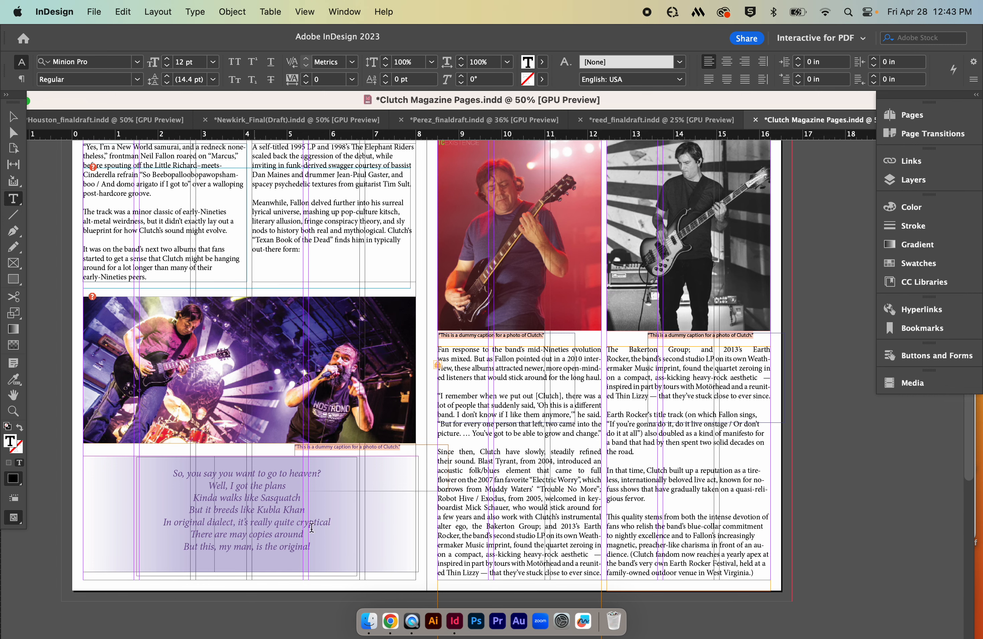
Compare the second spread with the third spread's drummer photo, yellow lyrics band, barn group photo and text columns
{"action": "scroll", "coordinate": [350, 404], "scroll_direction": "down", "scroll_amount": 15}
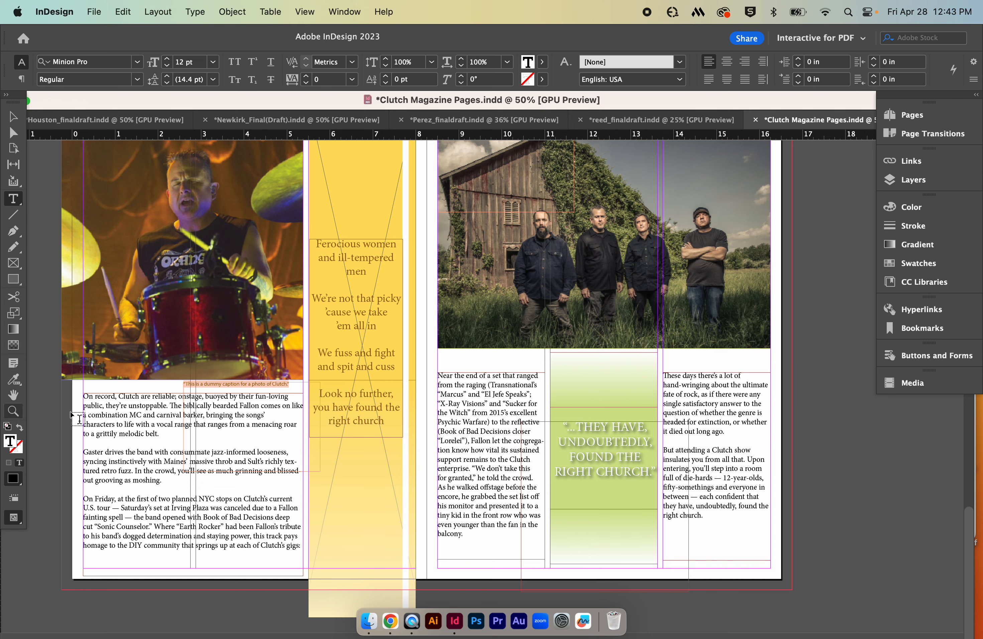
{"action": "scroll", "coordinate": [644, 431], "scroll_direction": "up", "scroll_amount": 15}
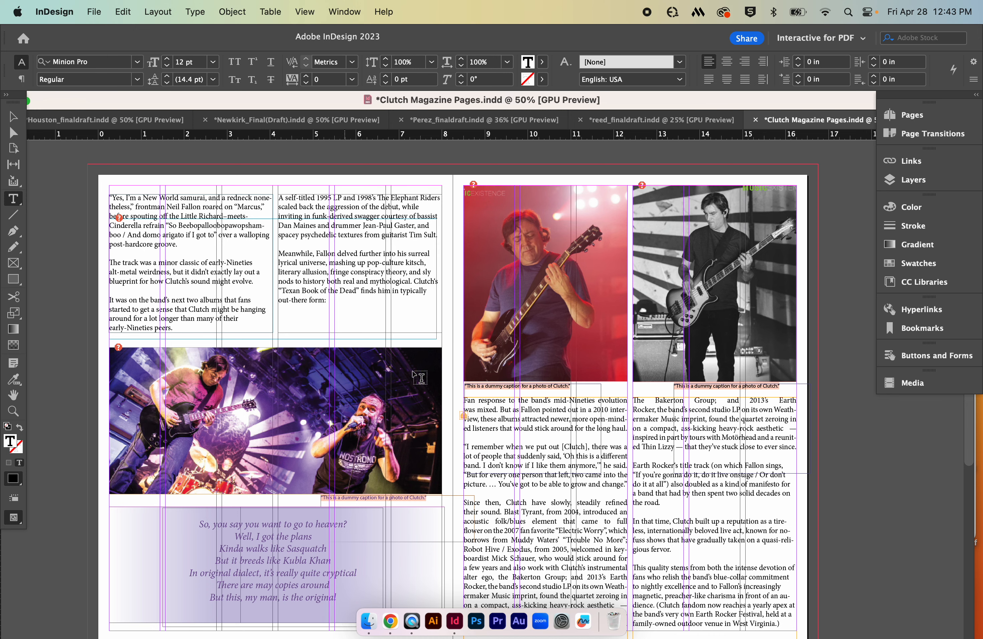
{"action": "scroll", "coordinate": [595, 372], "scroll_direction": "down", "scroll_amount": 2}
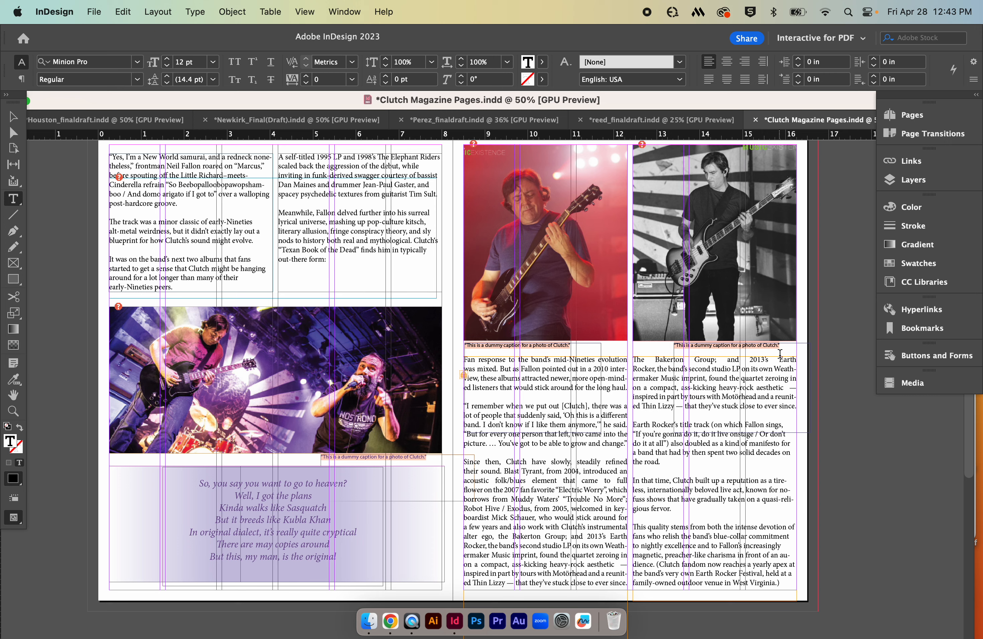
{"action": "scroll", "coordinate": [602, 448], "scroll_direction": "down", "scroll_amount": 6}
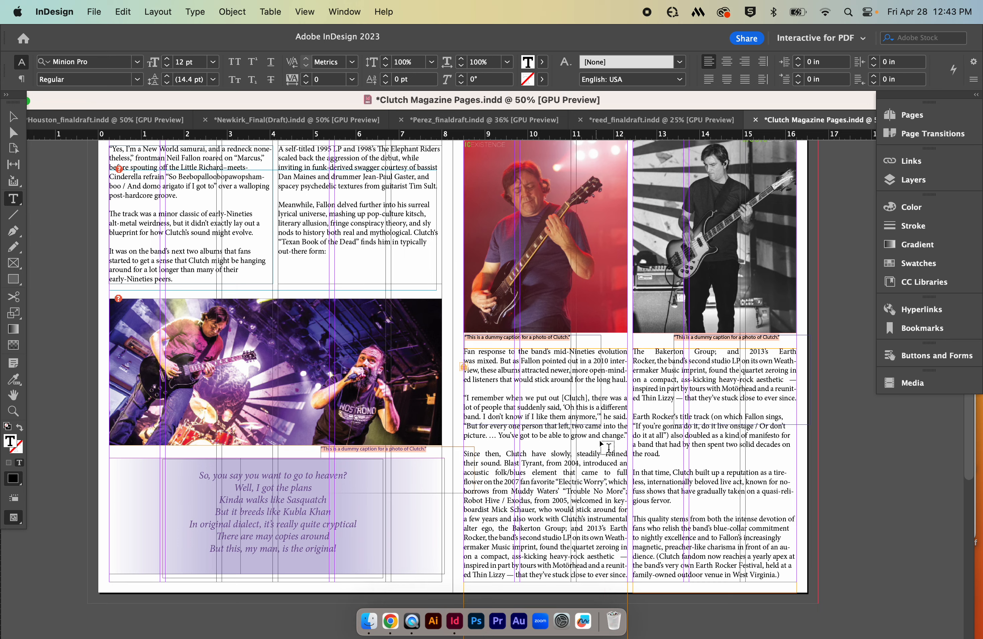
{"action": "scroll", "coordinate": [602, 448], "scroll_direction": "down", "scroll_amount": 9}
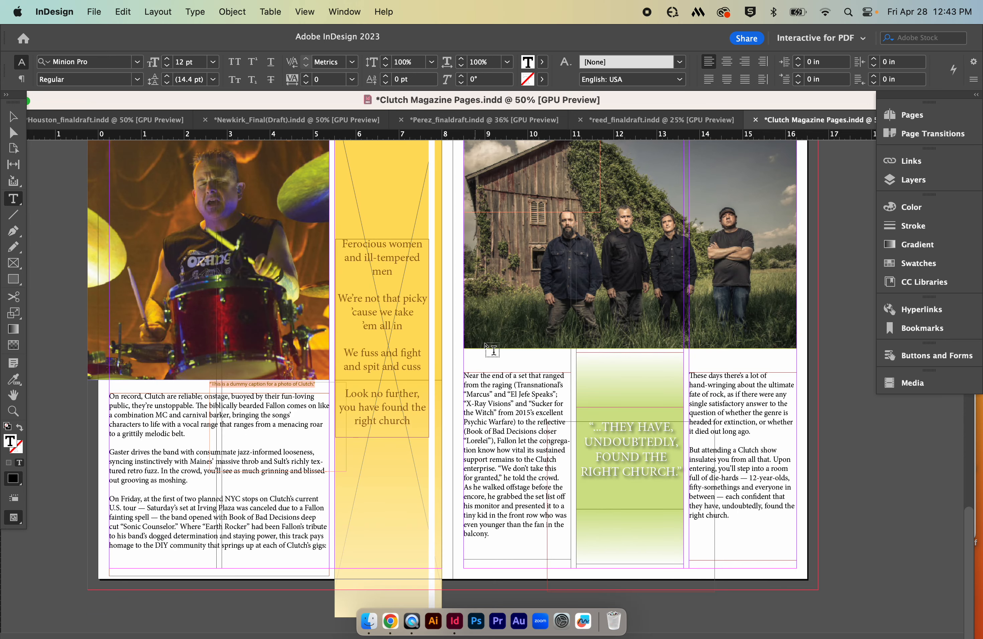
{"action": "scroll", "coordinate": [491, 343], "scroll_direction": "up", "scroll_amount": 1}
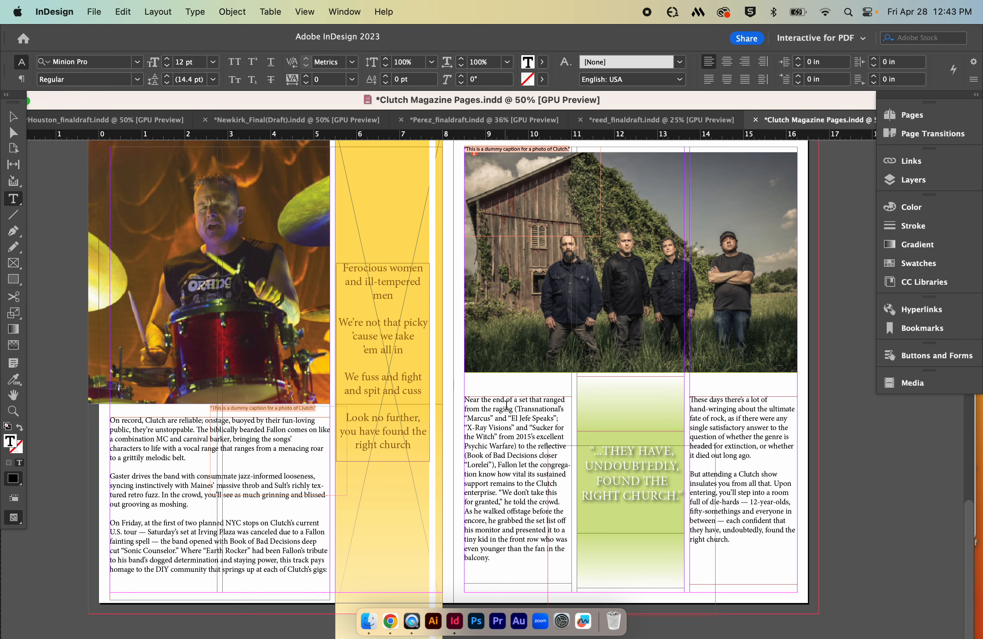
Compare the orange pull quote, purple lyrics block and green pull quote treatments across the three spreads
{"action": "scroll", "coordinate": [502, 405], "scroll_direction": "up", "scroll_amount": 10}
{"action": "scroll", "coordinate": [522, 439], "scroll_direction": "up", "scroll_amount": 10}
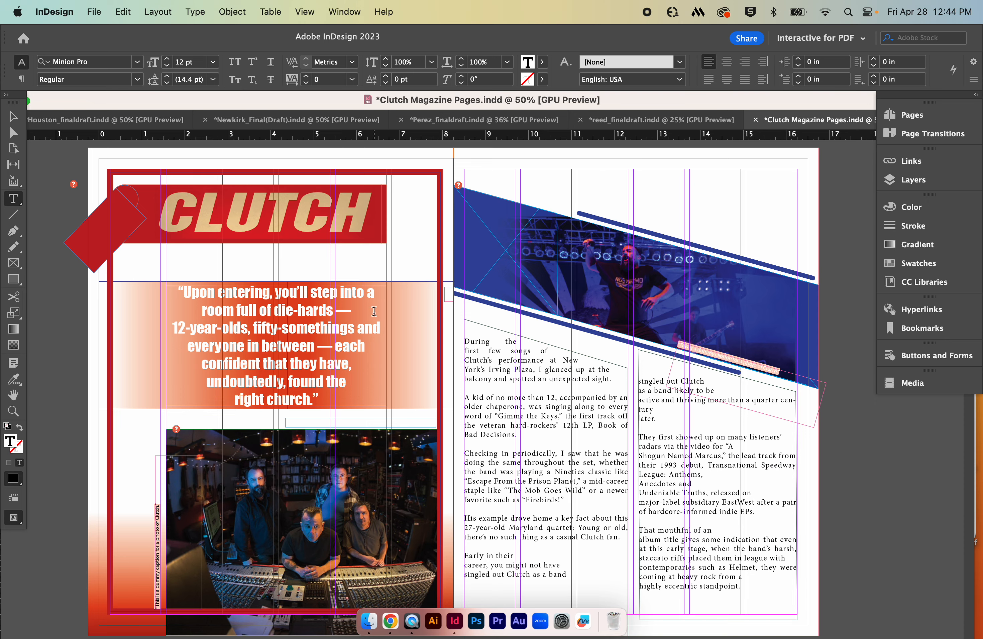
{"action": "scroll", "coordinate": [374, 312], "scroll_direction": "down", "scroll_amount": 10}
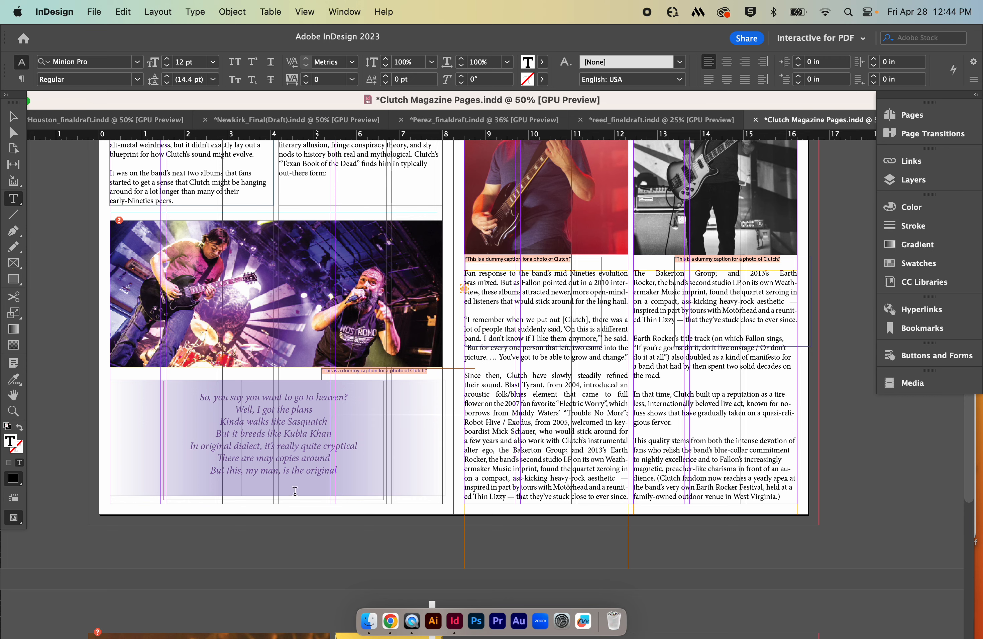
{"action": "scroll", "coordinate": [330, 432], "scroll_direction": "up", "scroll_amount": 10}
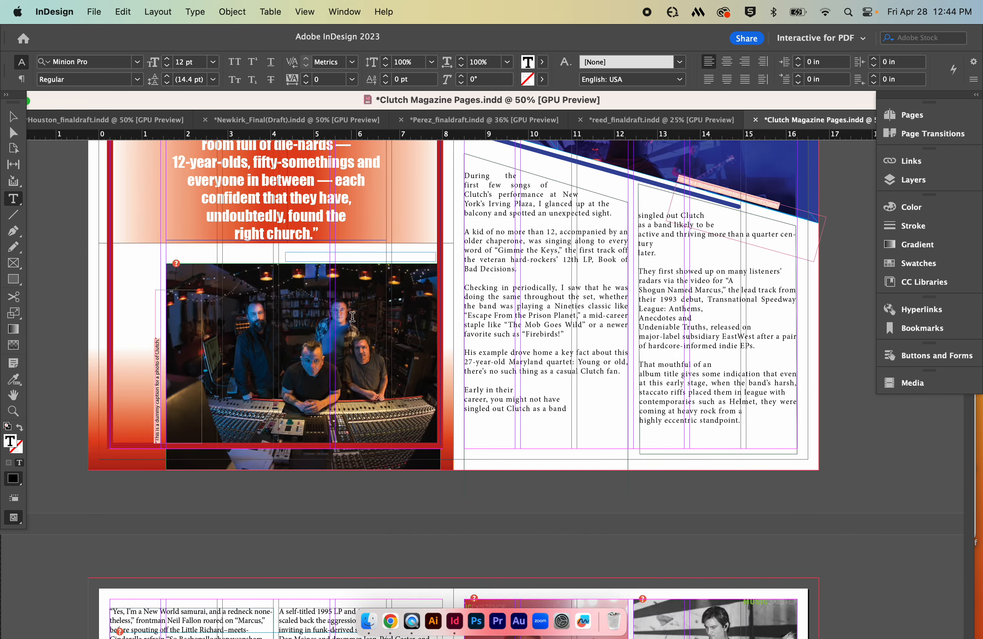
{"action": "scroll", "coordinate": [352, 316], "scroll_direction": "down", "scroll_amount": 15}
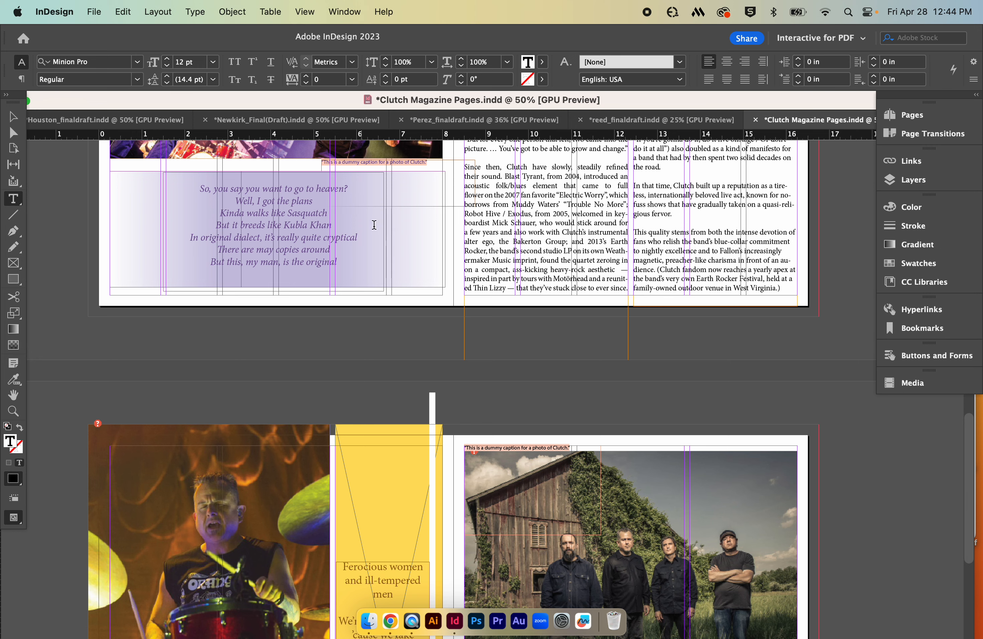
{"action": "scroll", "coordinate": [423, 325], "scroll_direction": "down", "scroll_amount": 7}
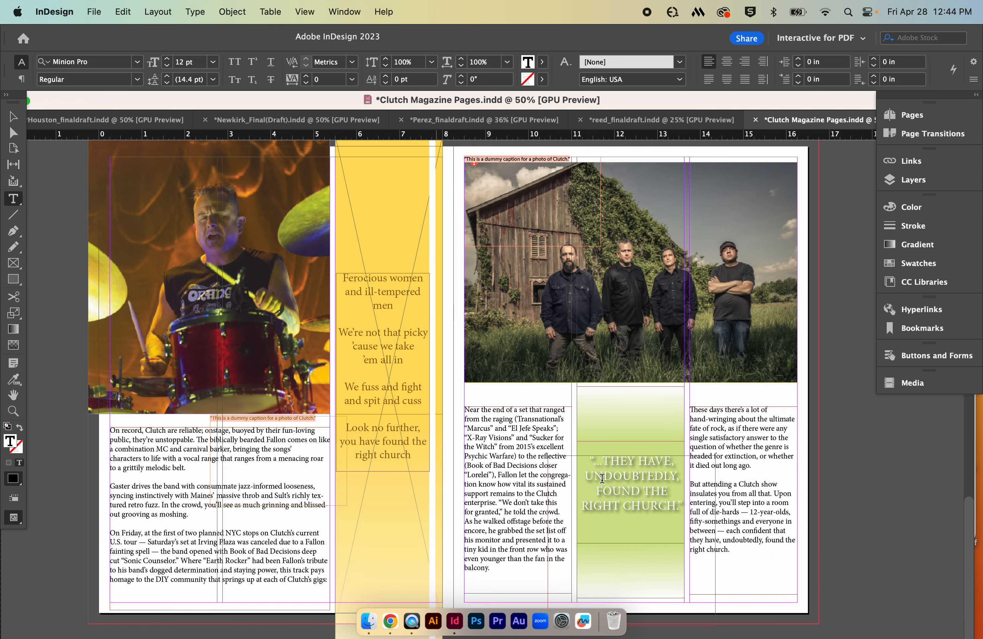
{"action": "scroll", "coordinate": [602, 478], "scroll_direction": "down", "scroll_amount": 1}
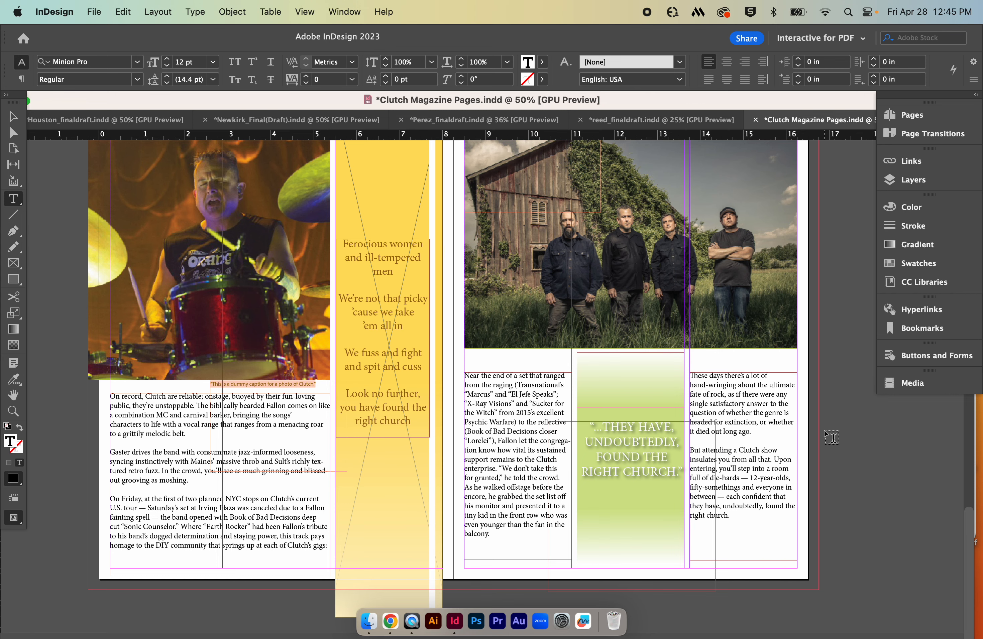
Review all three Clutch spreads once more for consistency of colour, type and layout, ending at the opening spread
{"action": "scroll", "coordinate": [825, 434], "scroll_direction": "up", "scroll_amount": 8}
{"action": "scroll", "coordinate": [824, 433], "scroll_direction": "up", "scroll_amount": 2}
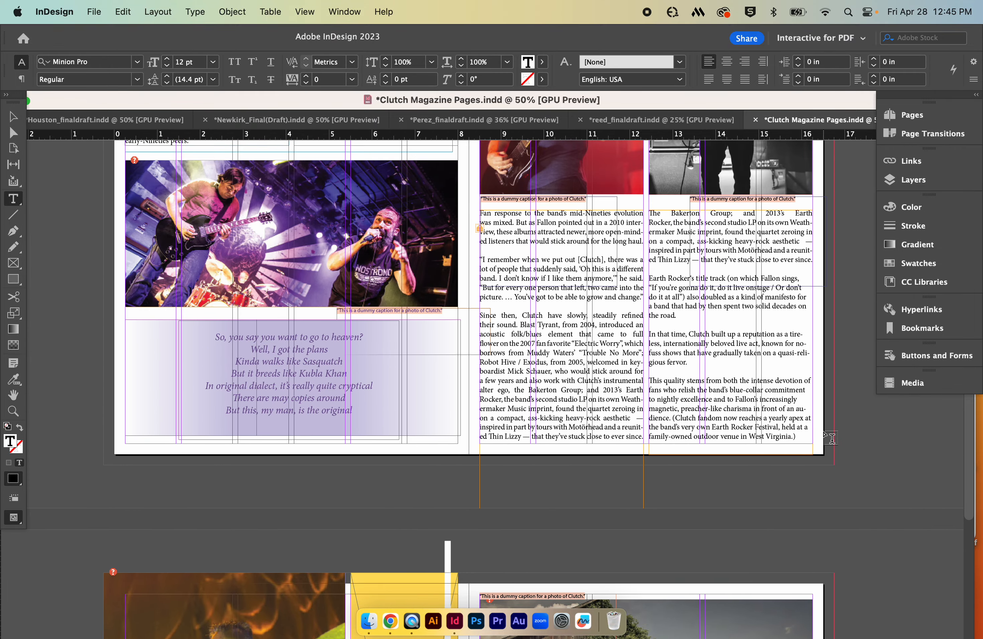
{"action": "scroll", "coordinate": [823, 433], "scroll_direction": "up", "scroll_amount": 8}
{"action": "scroll", "coordinate": [824, 436], "scroll_direction": "up", "scroll_amount": 10}
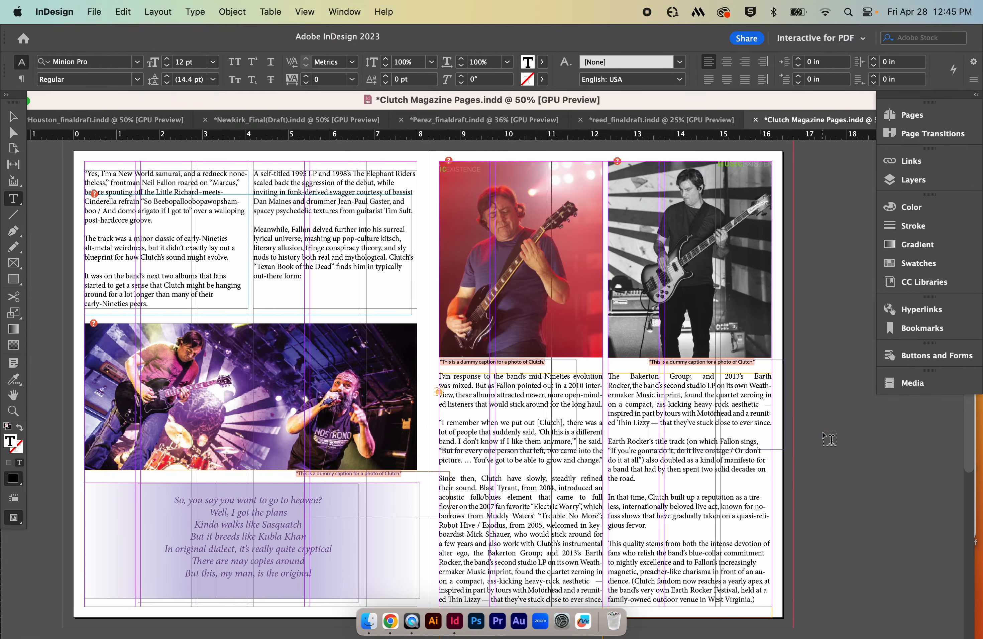
{"action": "scroll", "coordinate": [828, 439], "scroll_direction": "up", "scroll_amount": 4}
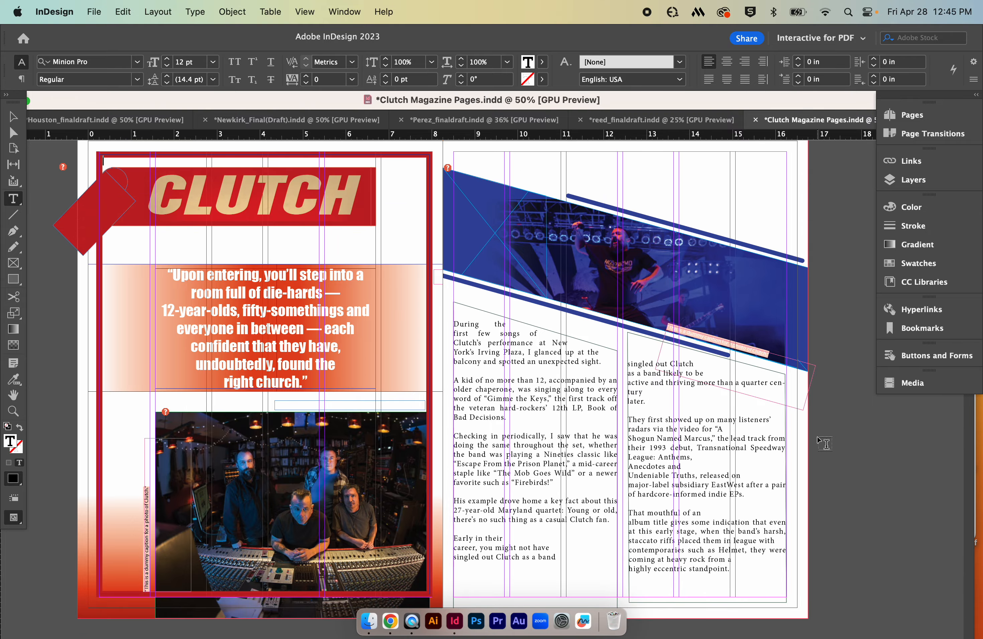
{"action": "scroll", "coordinate": [828, 440], "scroll_direction": "down", "scroll_amount": 10}
{"action": "scroll", "coordinate": [825, 443], "scroll_direction": "down", "scroll_amount": 20}
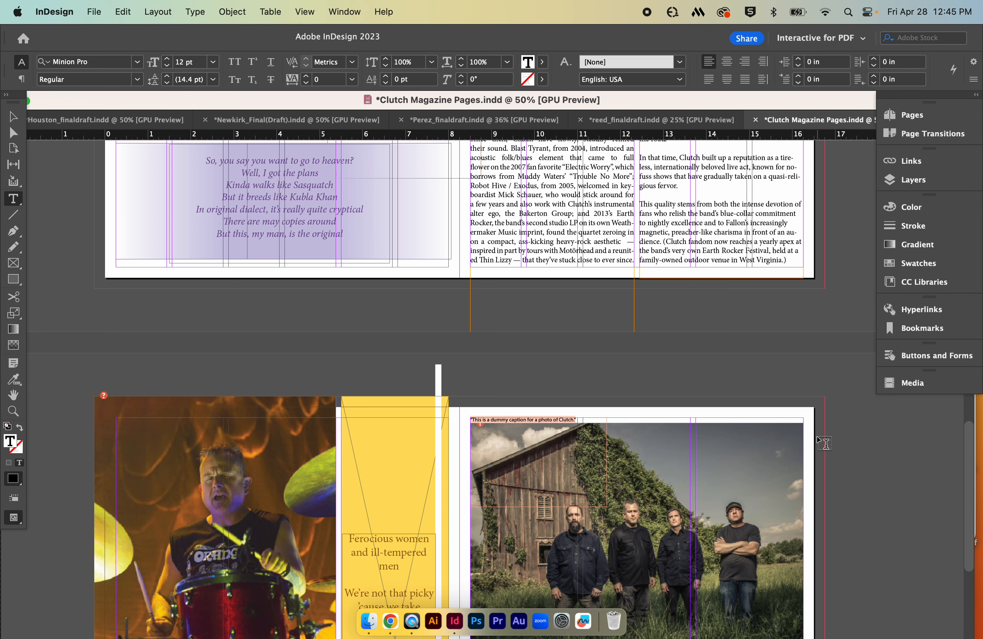
{"action": "scroll", "coordinate": [825, 444], "scroll_direction": "down", "scroll_amount": 14}
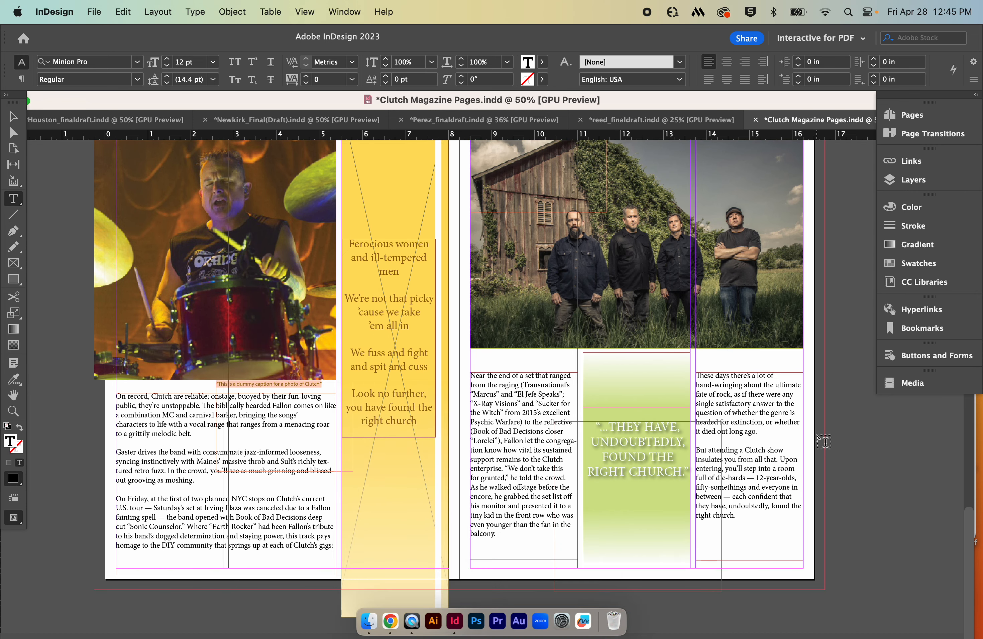
{"action": "scroll", "coordinate": [823, 442], "scroll_direction": "up", "scroll_amount": 5}
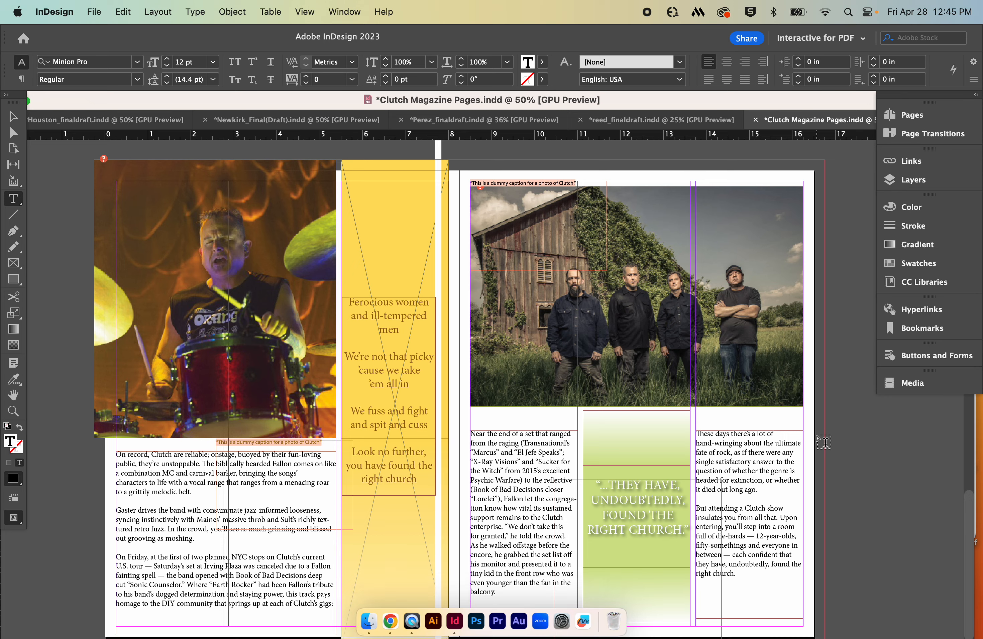
{"action": "scroll", "coordinate": [824, 441], "scroll_direction": "up", "scroll_amount": 20}
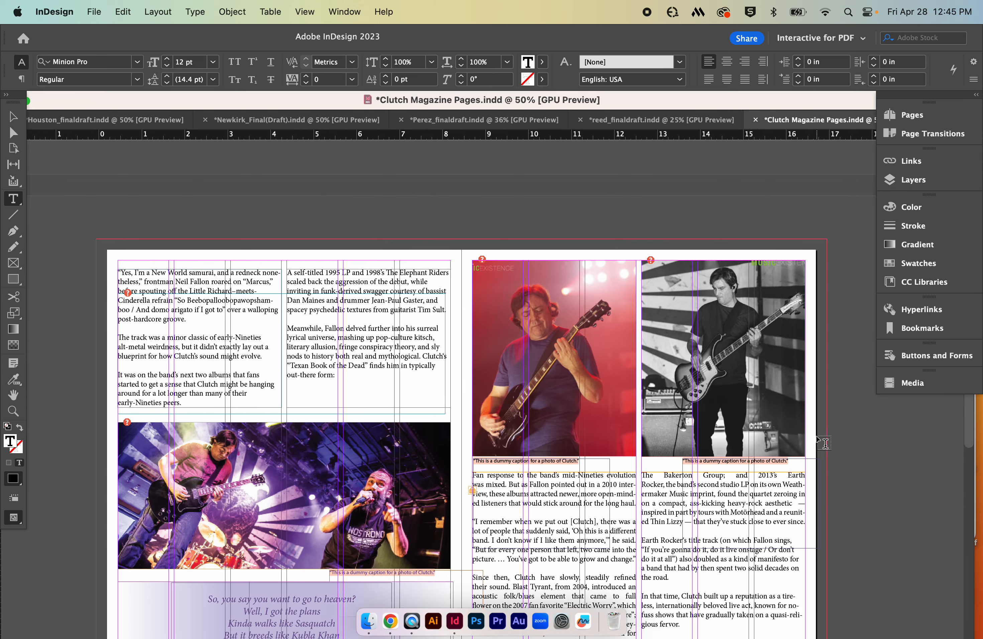
{"action": "scroll", "coordinate": [824, 442], "scroll_direction": "up", "scroll_amount": 9}
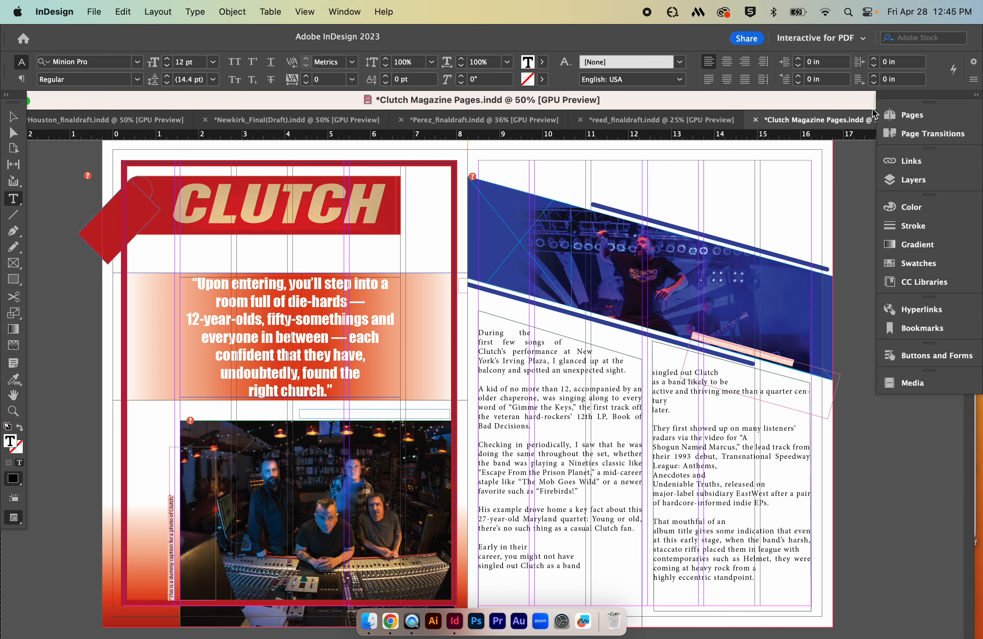
Switch to the open InDesign document marked "final draft (updated)"
{"action": "left_click_drag", "start_coordinate": [847, 103], "coordinate": [665, 108]}
{"action": "left_click", "coordinate": [788, 125]}
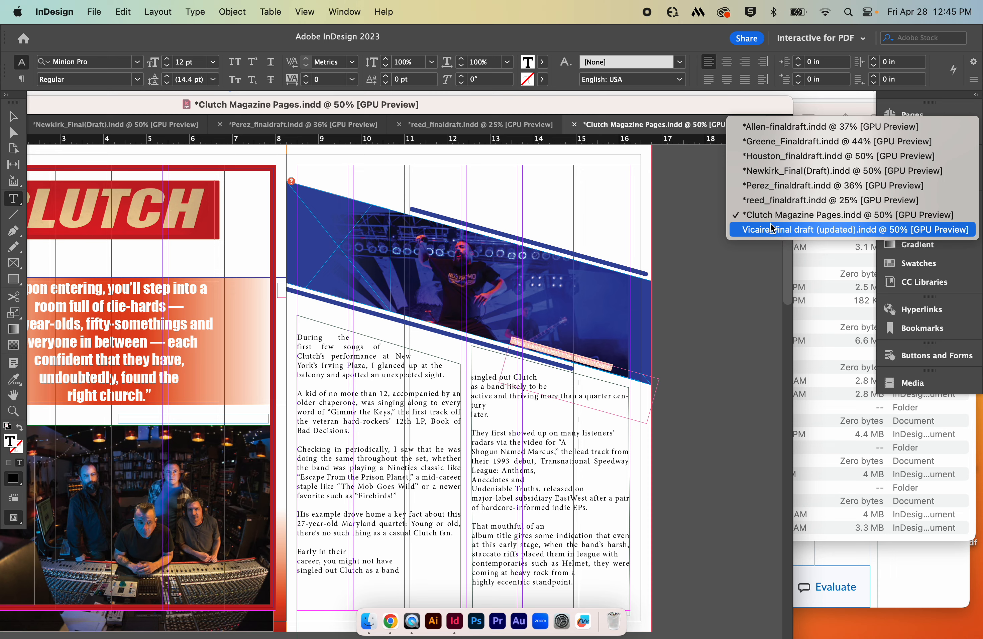
{"action": "left_click", "coordinate": [778, 230]}
{"action": "left_click_drag", "start_coordinate": [660, 112], "coordinate": [766, 106]}
{"action": "key", "text": "super+minus"}
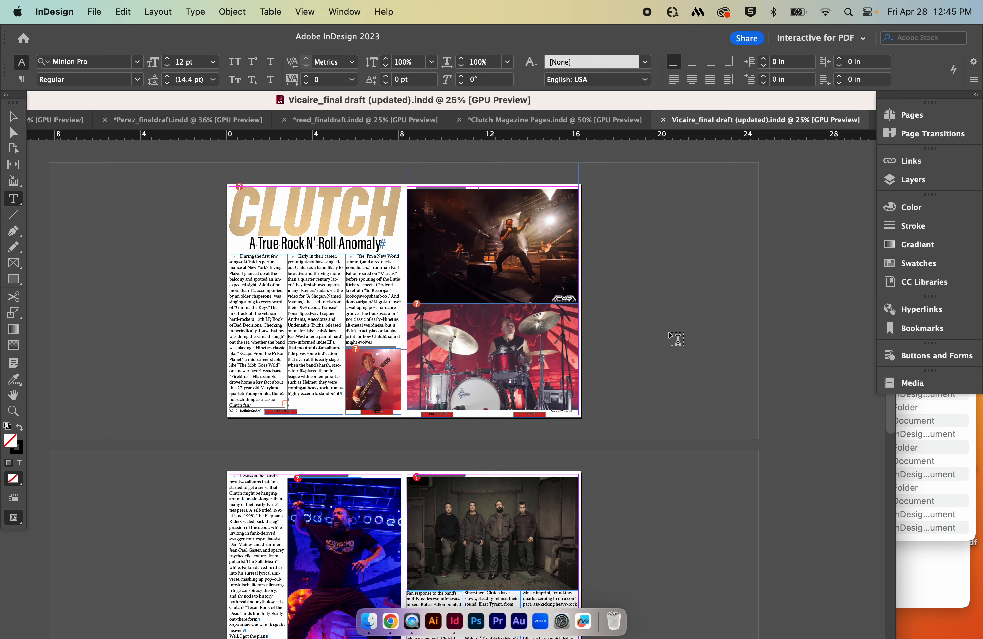
Examine all three spreads of the updated final draft, including the Clutch title, article columns, photos and page footers
{"action": "scroll", "coordinate": [676, 339], "scroll_direction": "down", "scroll_amount": 4}
{"action": "scroll", "coordinate": [677, 339], "scroll_direction": "down", "scroll_amount": 5}
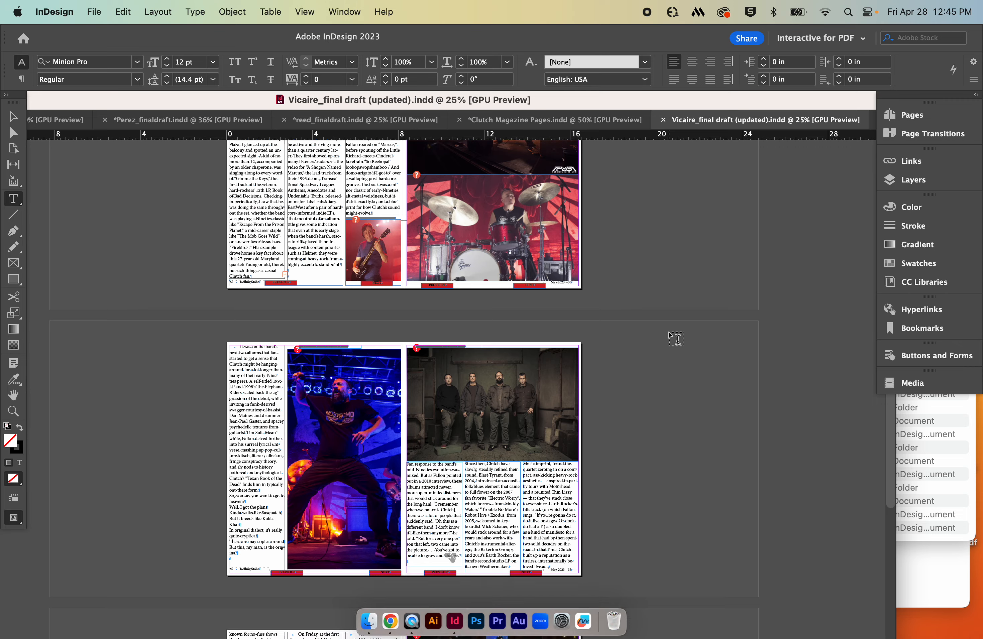
{"action": "scroll", "coordinate": [676, 338], "scroll_direction": "down", "scroll_amount": 1}
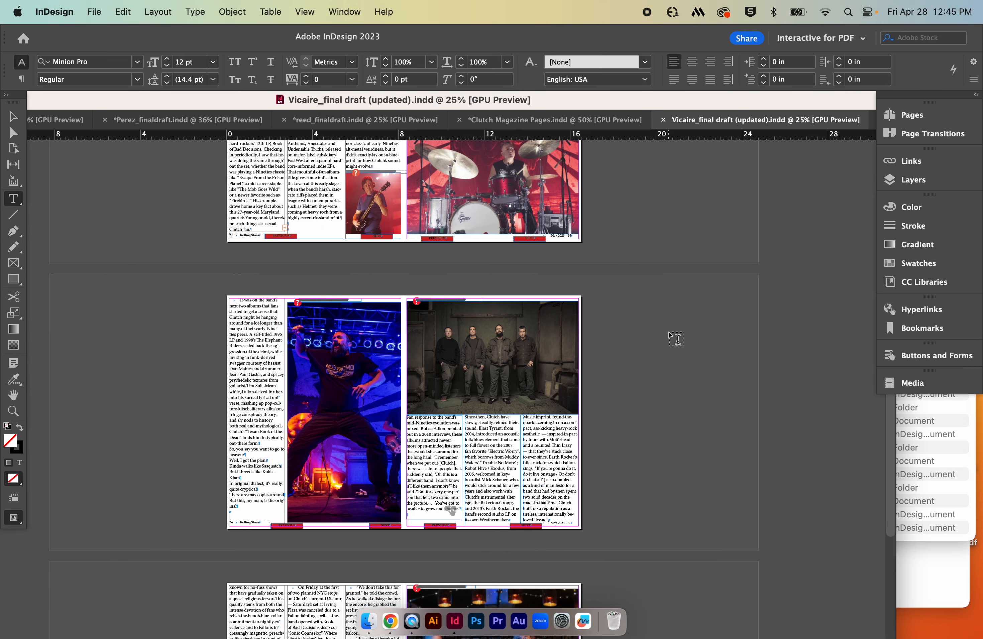
{"action": "scroll", "coordinate": [676, 339], "scroll_direction": "down", "scroll_amount": 3}
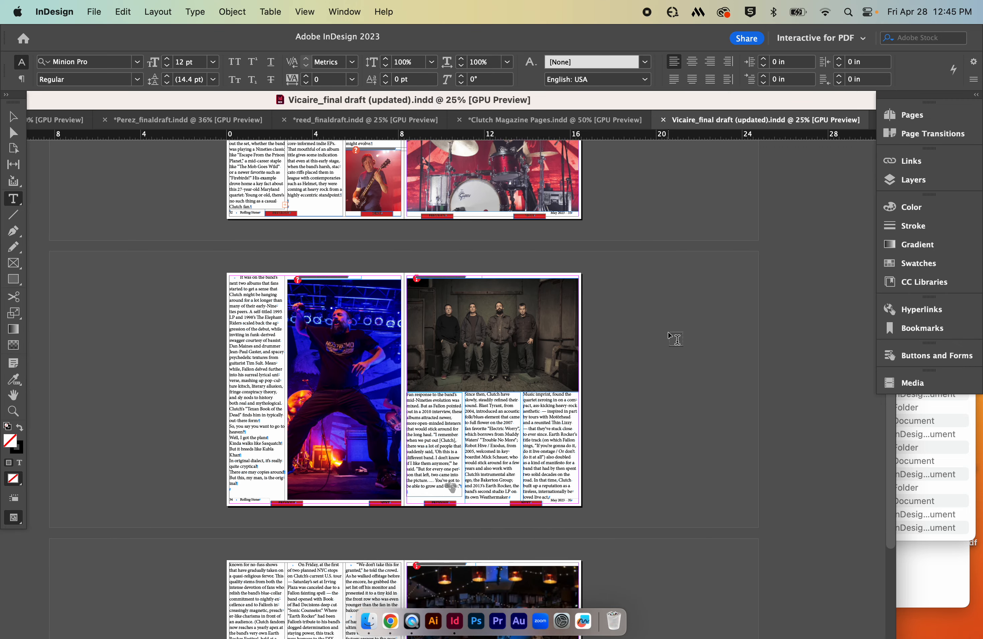
{"action": "scroll", "coordinate": [675, 338], "scroll_direction": "down", "scroll_amount": 7}
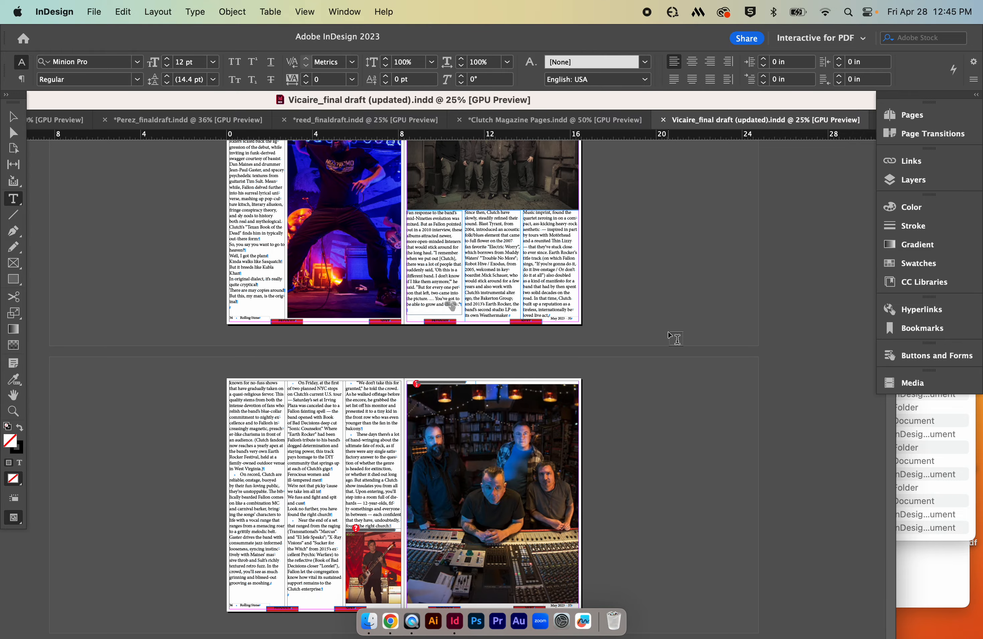
{"action": "scroll", "coordinate": [676, 338], "scroll_direction": "up", "scroll_amount": 15}
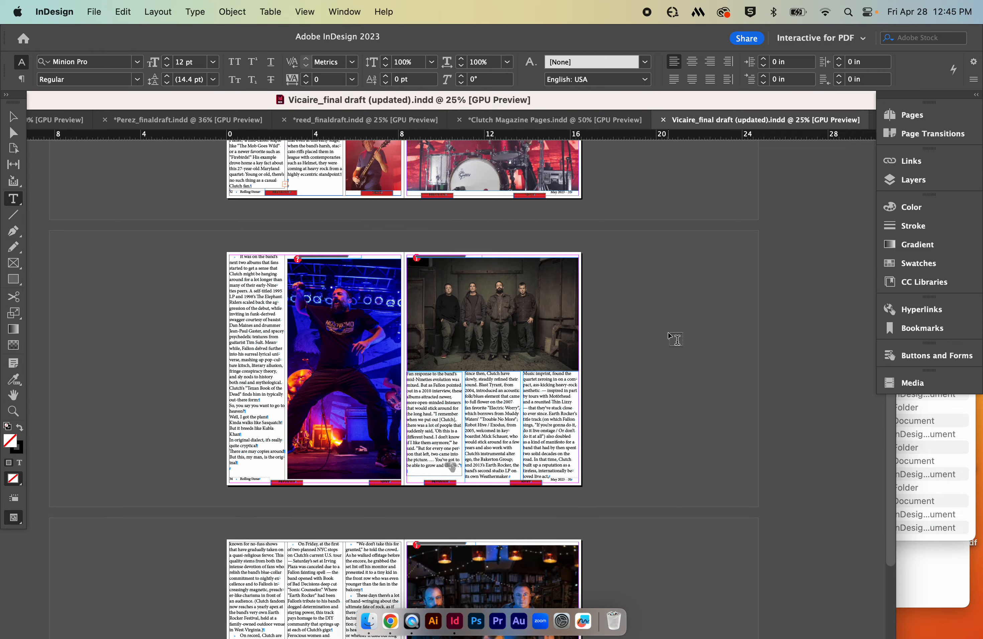
{"action": "scroll", "coordinate": [676, 338], "scroll_direction": "up", "scroll_amount": 2}
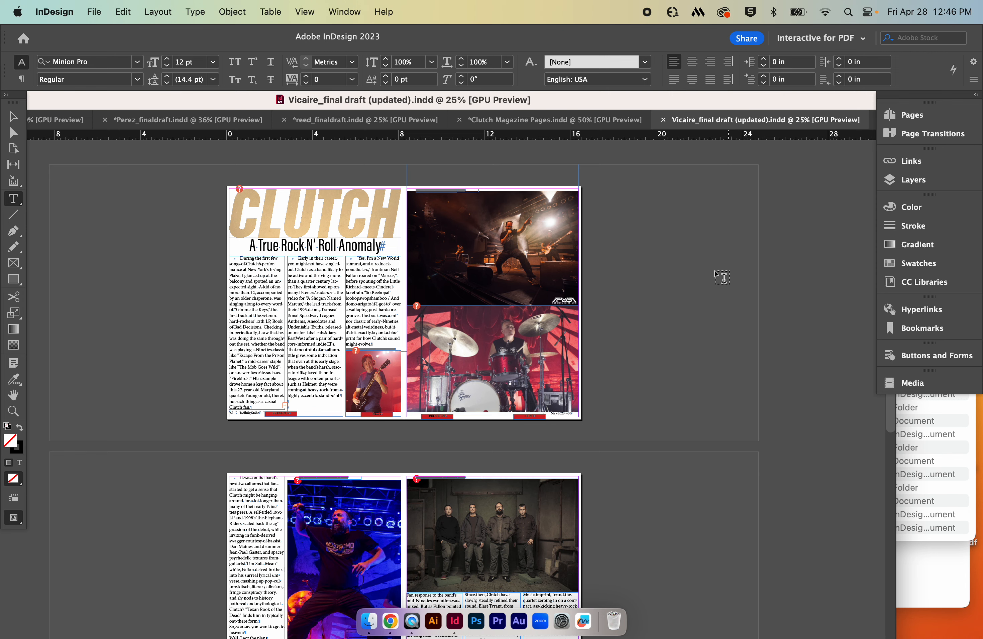
{"action": "scroll", "coordinate": [699, 284], "scroll_direction": "down", "scroll_amount": 7}
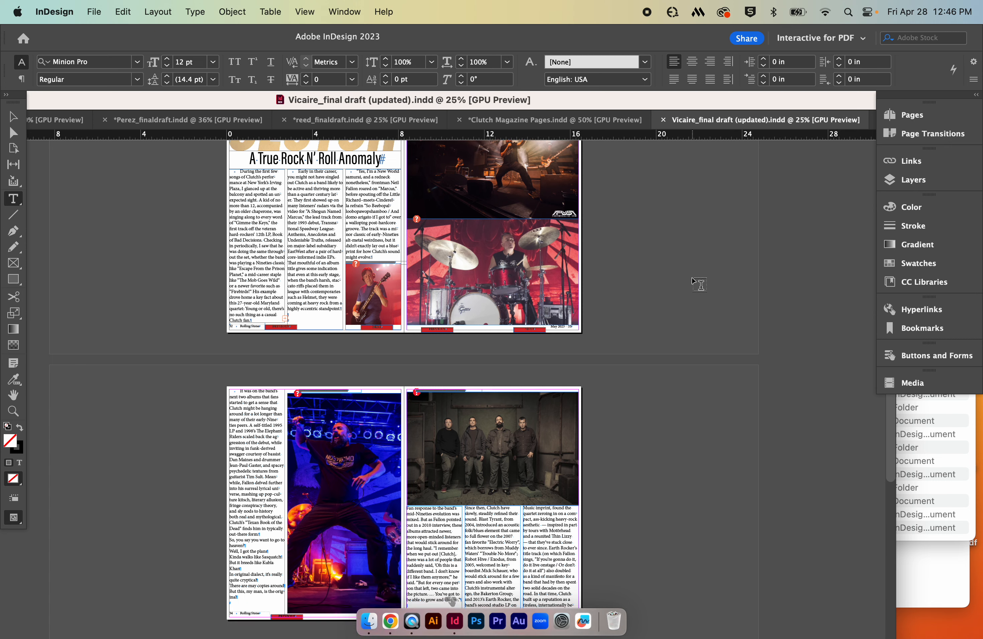
{"action": "scroll", "coordinate": [699, 284], "scroll_direction": "down", "scroll_amount": 5}
{"action": "scroll", "coordinate": [699, 284], "scroll_direction": "up", "scroll_amount": 12}
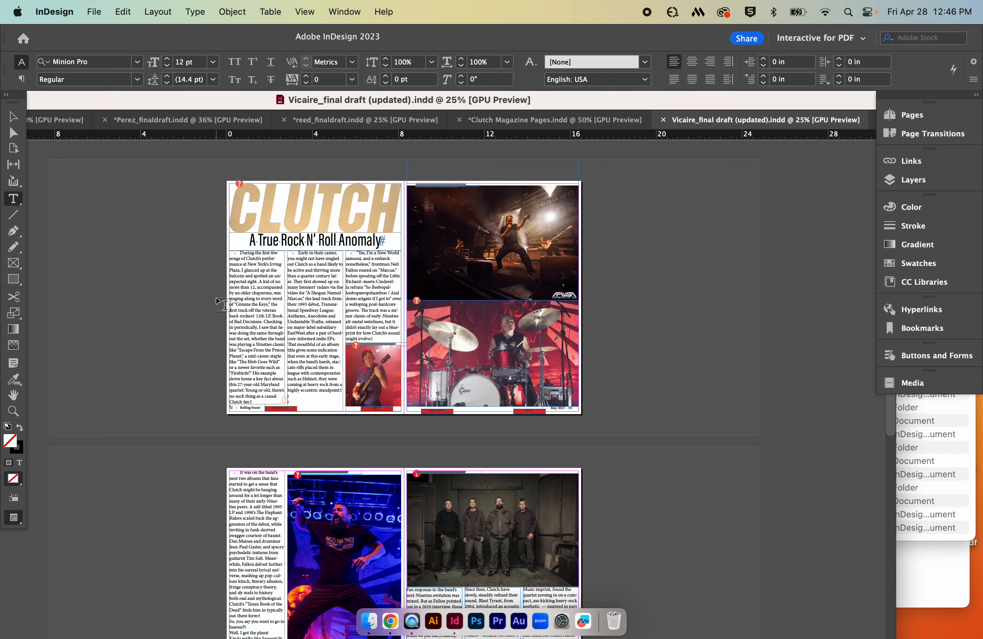
Examine the photos, title and article columns across all three spreads of the updated final draft
{"action": "scroll", "coordinate": [222, 302], "scroll_direction": "down", "scroll_amount": 5}
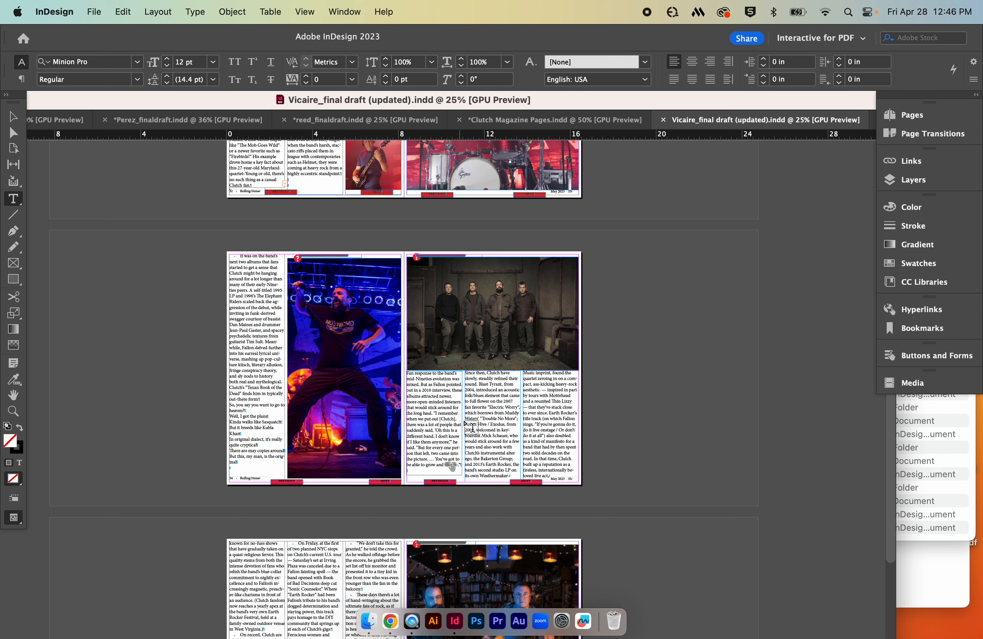
{"action": "scroll", "coordinate": [554, 412], "scroll_direction": "down", "scroll_amount": 4}
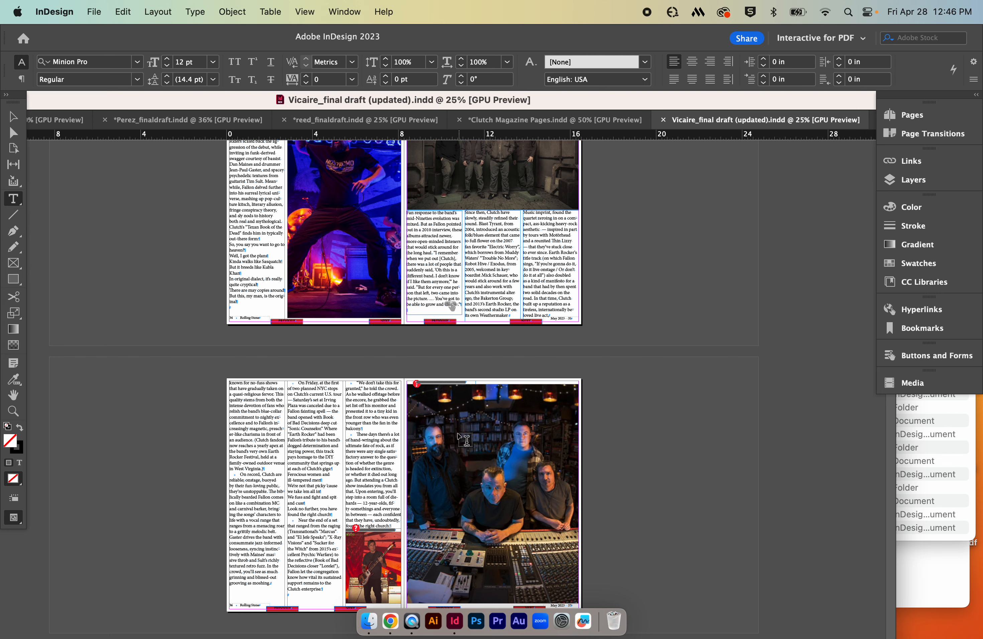
{"action": "scroll", "coordinate": [474, 406], "scroll_direction": "up", "scroll_amount": 10}
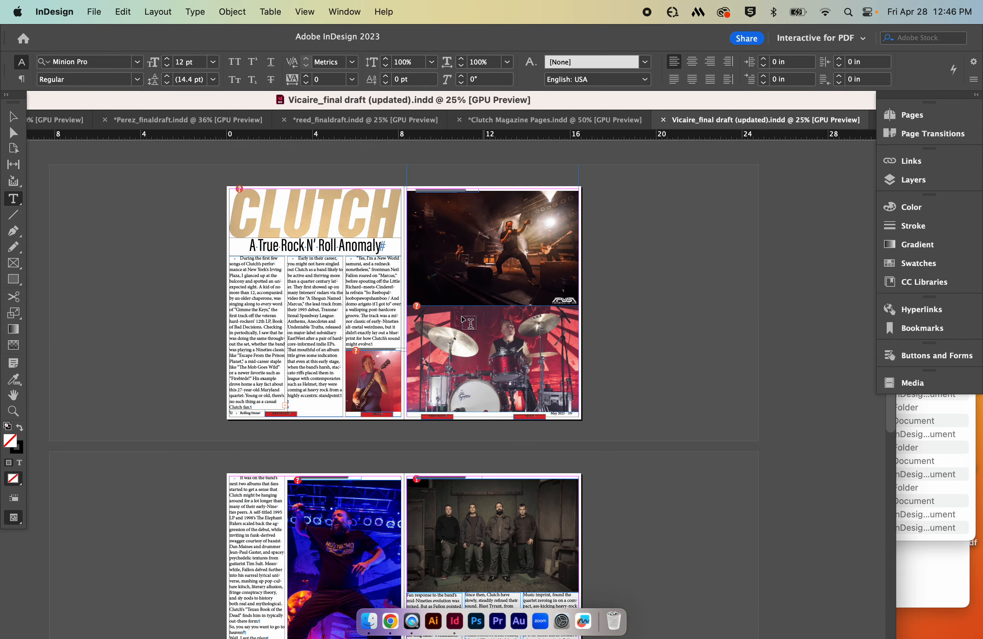
{"action": "left_click", "coordinate": [15, 119]}
{"action": "scroll", "coordinate": [391, 380], "scroll_direction": "down", "scroll_amount": 10}
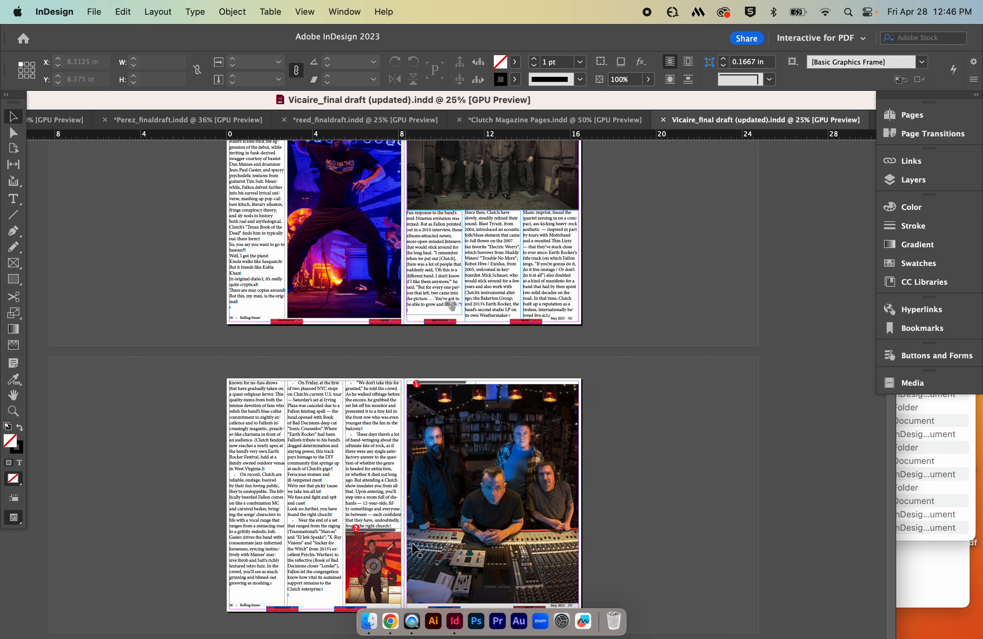
{"action": "scroll", "coordinate": [420, 457], "scroll_direction": "up", "scroll_amount": 6}
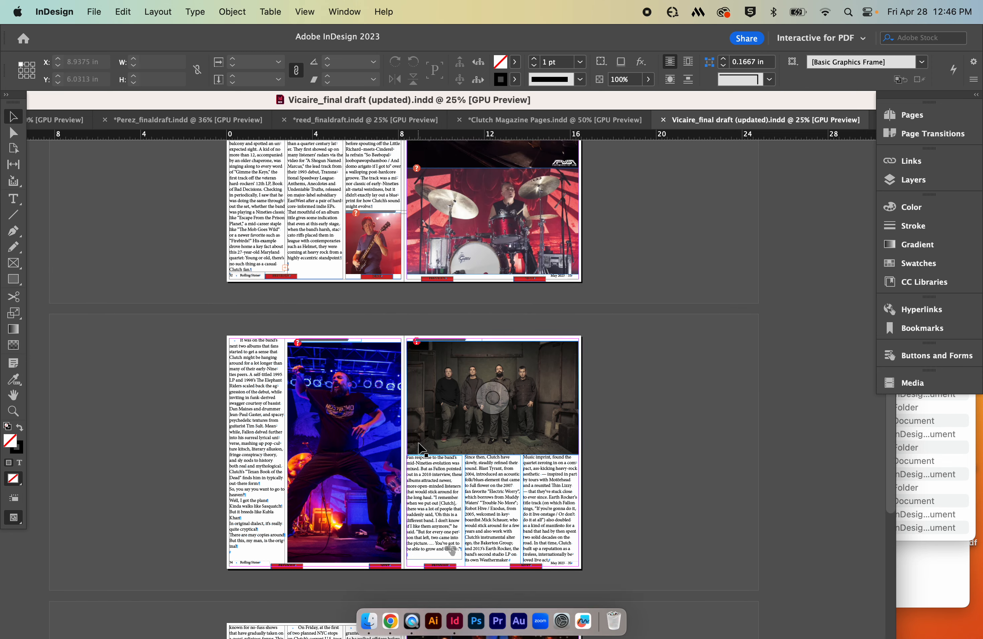
{"action": "scroll", "coordinate": [420, 448], "scroll_direction": "up", "scroll_amount": 3}
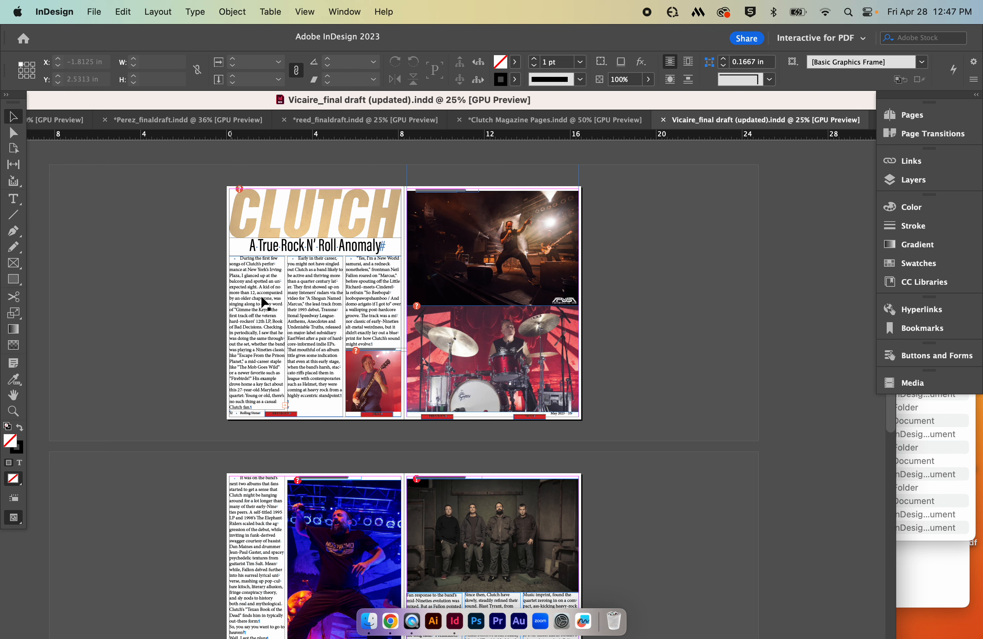
{"action": "scroll", "coordinate": [275, 329], "scroll_direction": "down", "scroll_amount": 15}
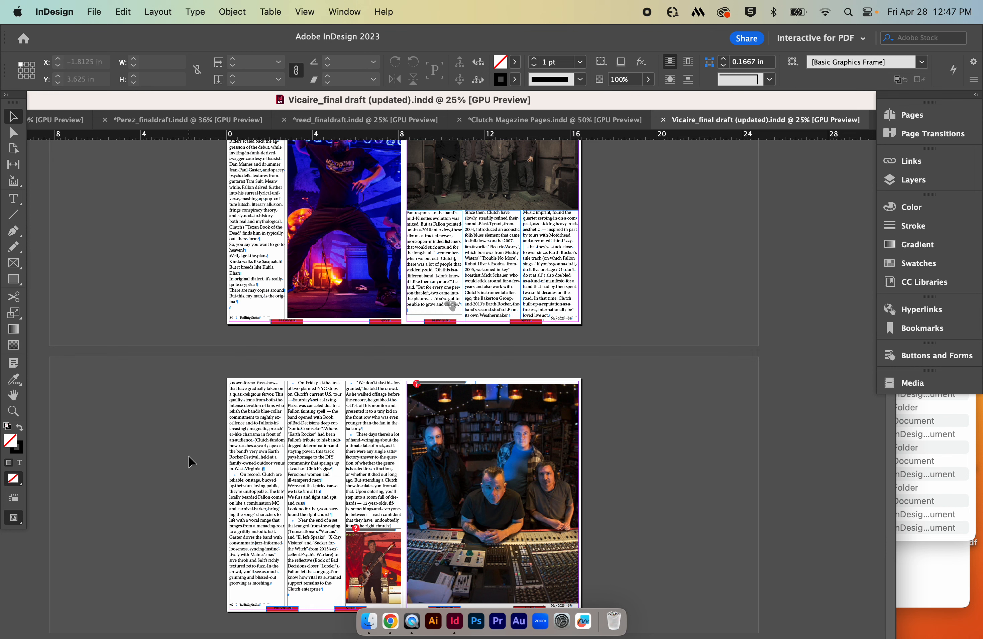
Inspect the text columns and small bassist photo on the left page of the last spread up close
{"action": "key", "text": "super+equal"}
{"action": "key", "text": "super+equal"}
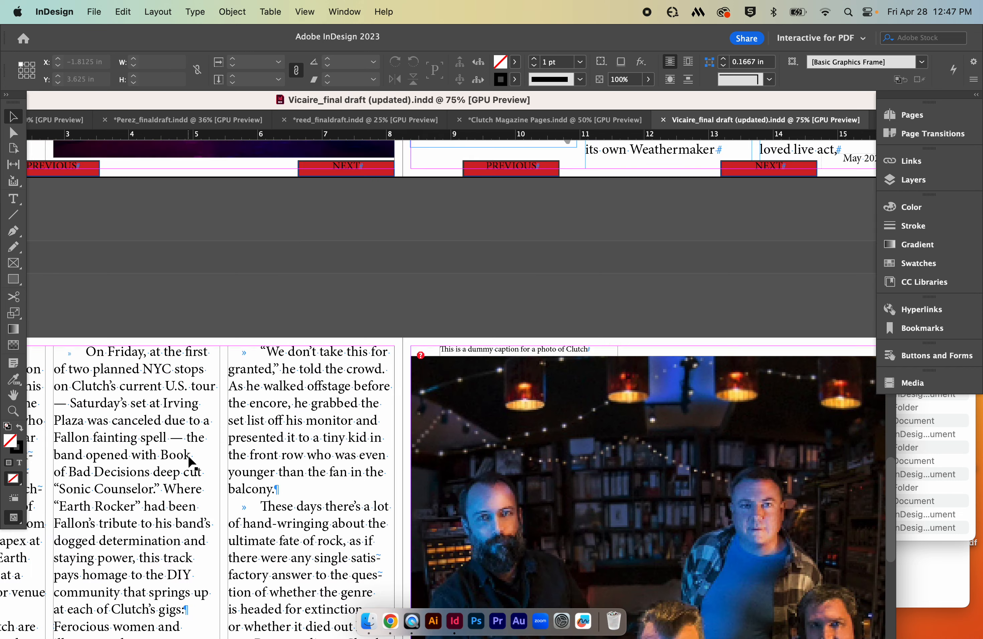
{"action": "scroll", "coordinate": [470, 389], "scroll_direction": "down", "scroll_amount": 15}
{"action": "scroll", "coordinate": [471, 390], "scroll_direction": "left", "scroll_amount": 5}
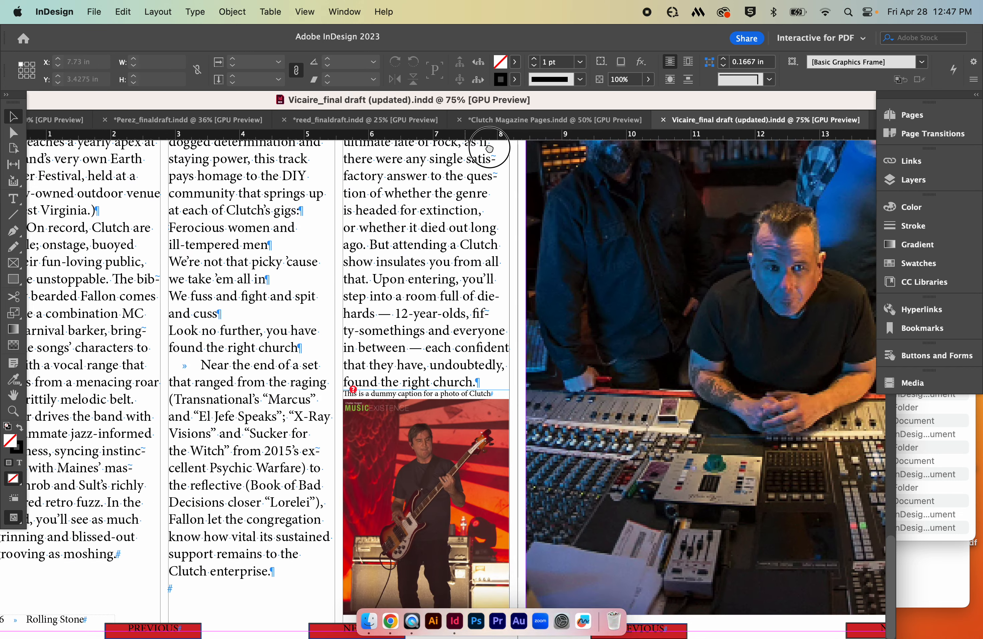
{"action": "key", "text": "super+minus"}
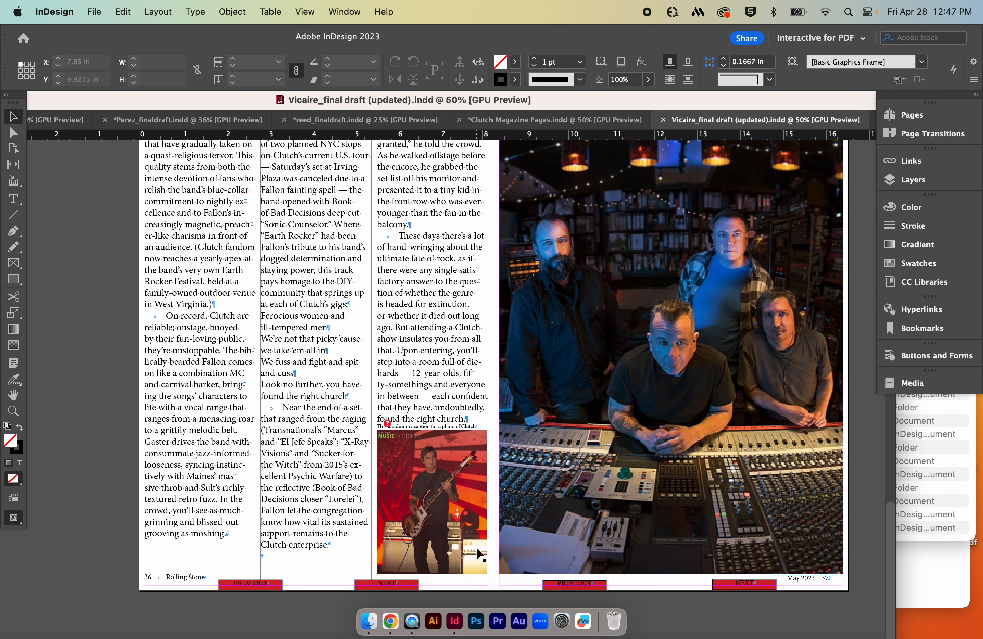
{"action": "left_click", "coordinate": [431, 498]}
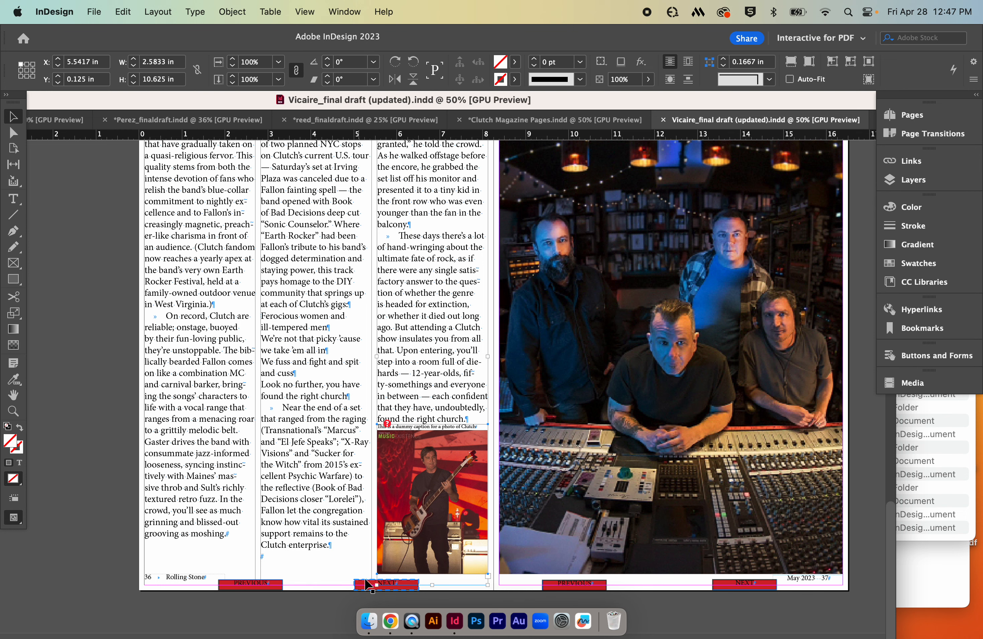
{"action": "left_click_drag", "start_coordinate": [375, 586], "coordinate": [273, 602]}
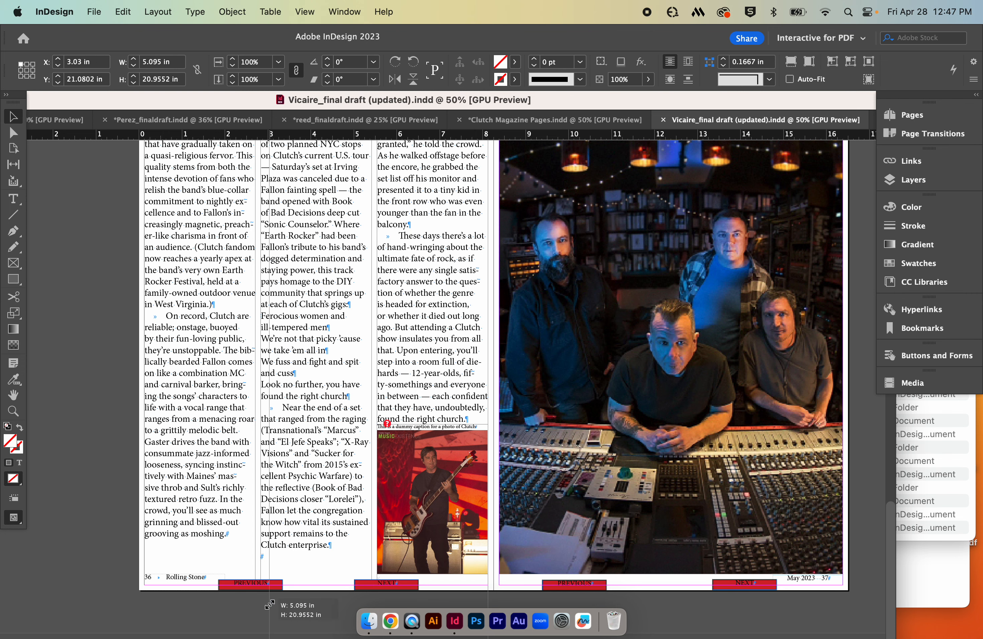
{"action": "key", "text": "Escape"}
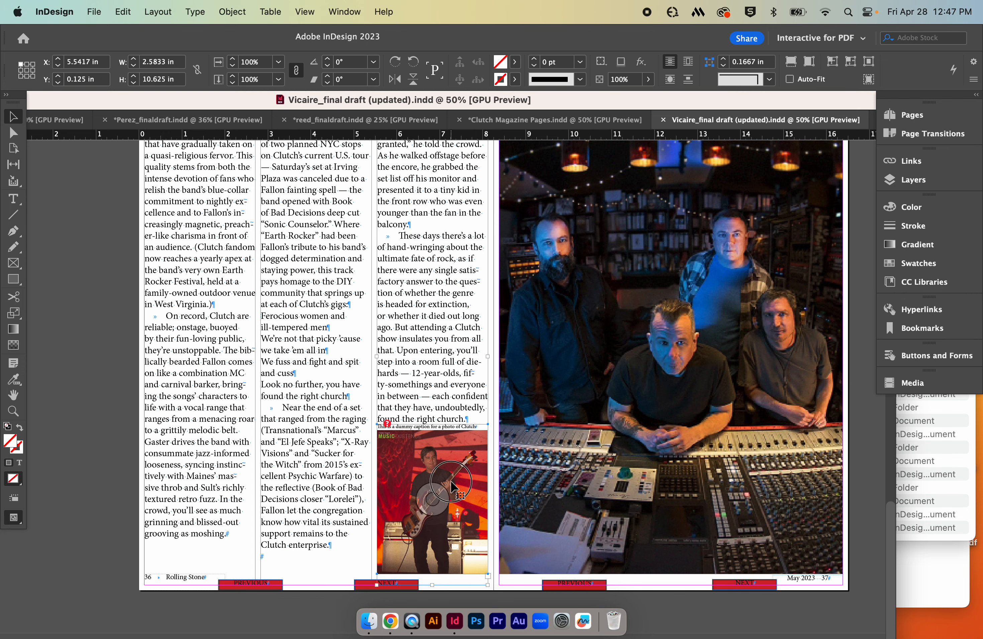
{"action": "left_click", "coordinate": [75, 346]}
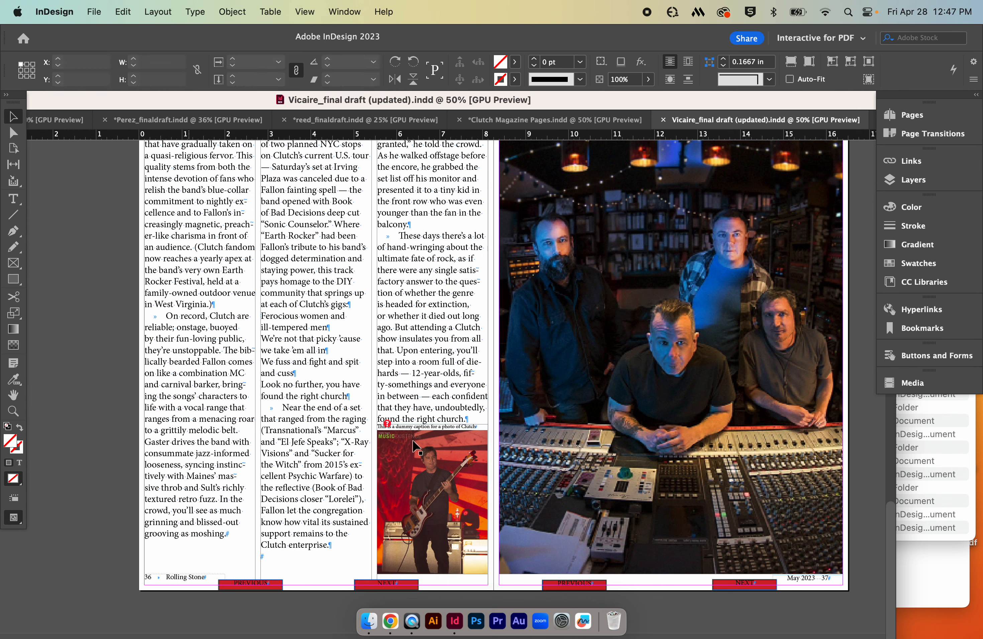
Scale the bassist photo on page 36 to 150% and move it over the middle of the text columns
{"action": "left_click", "coordinate": [473, 443]}
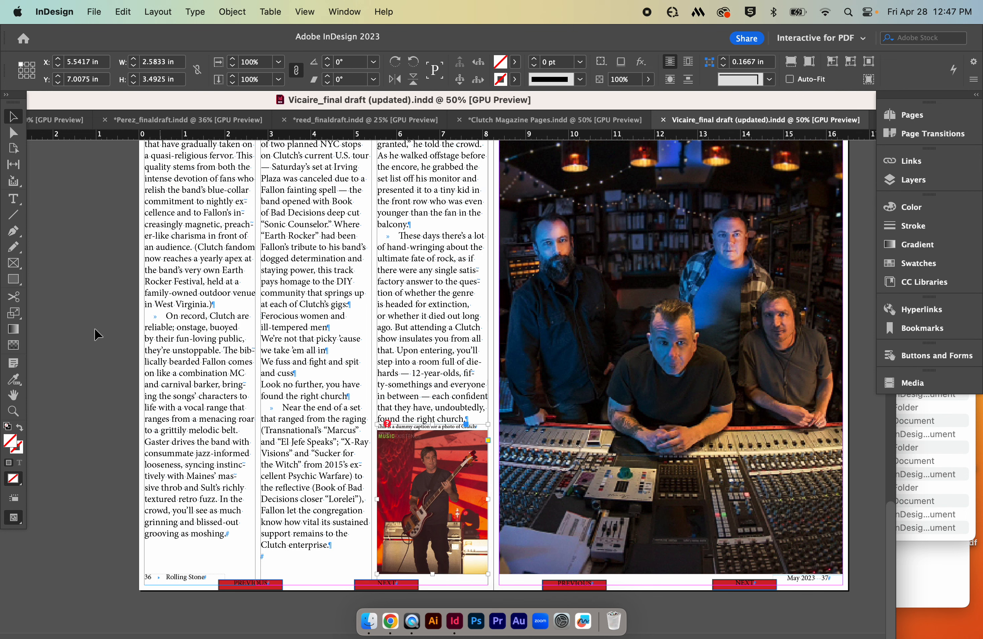
{"action": "double_click", "coordinate": [14, 313]}
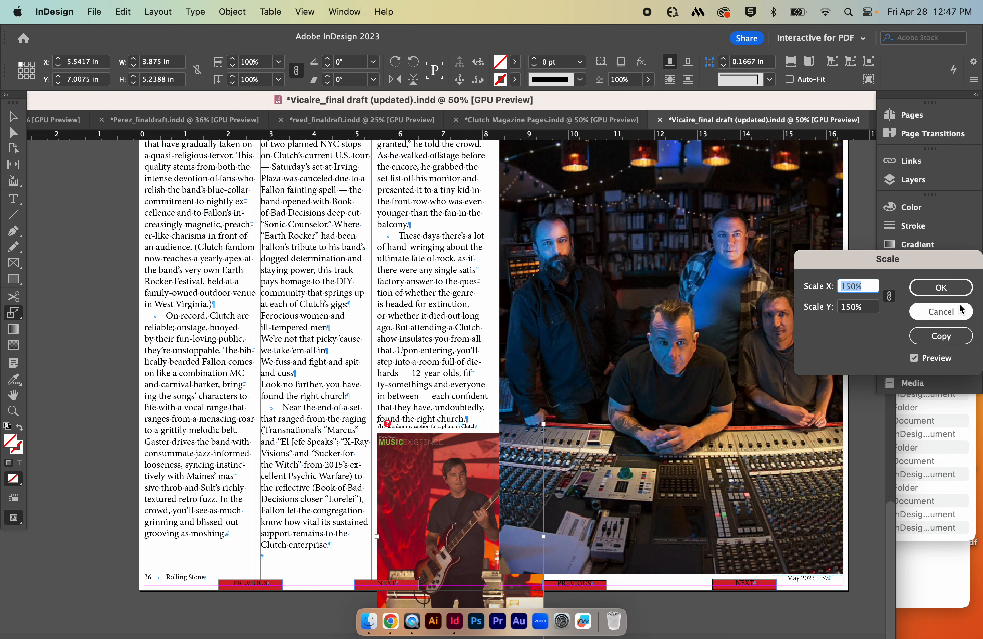
{"action": "left_click", "coordinate": [940, 311]}
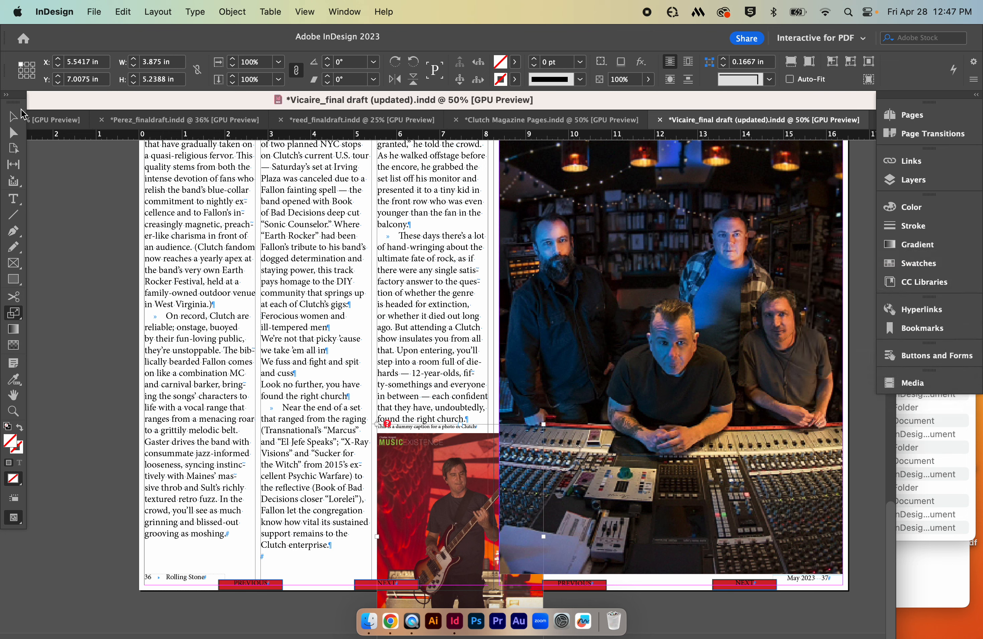
{"action": "left_click", "coordinate": [13, 116]}
{"action": "left_click_drag", "start_coordinate": [454, 473], "coordinate": [354, 306]}
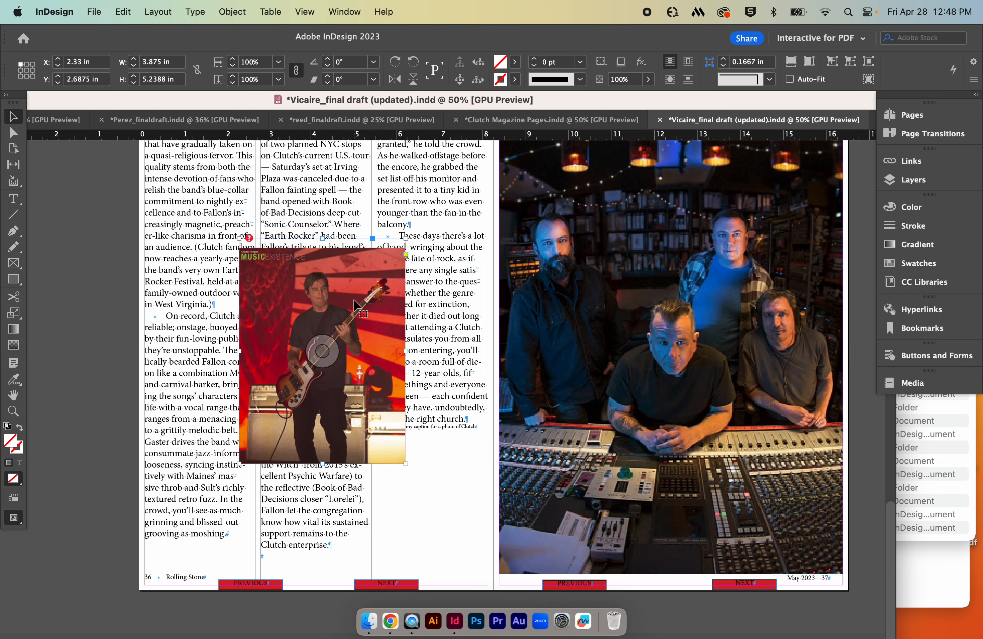
Wrap the text around the bassist photo's object shape and shift the photo slightly lower between the columns
{"action": "left_click", "coordinate": [675, 85]}
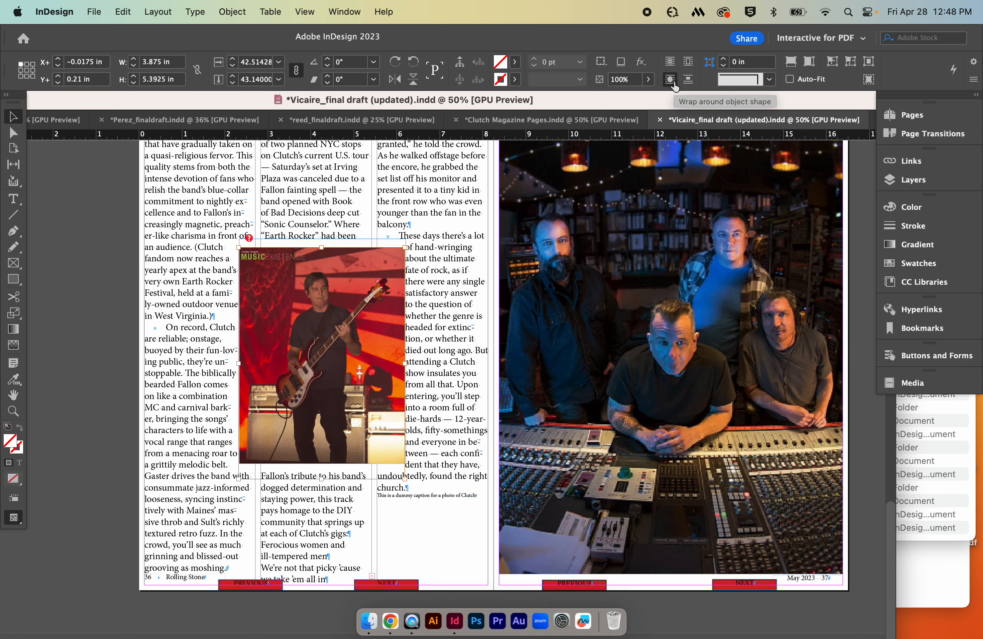
{"action": "key", "text": "super+minus"}
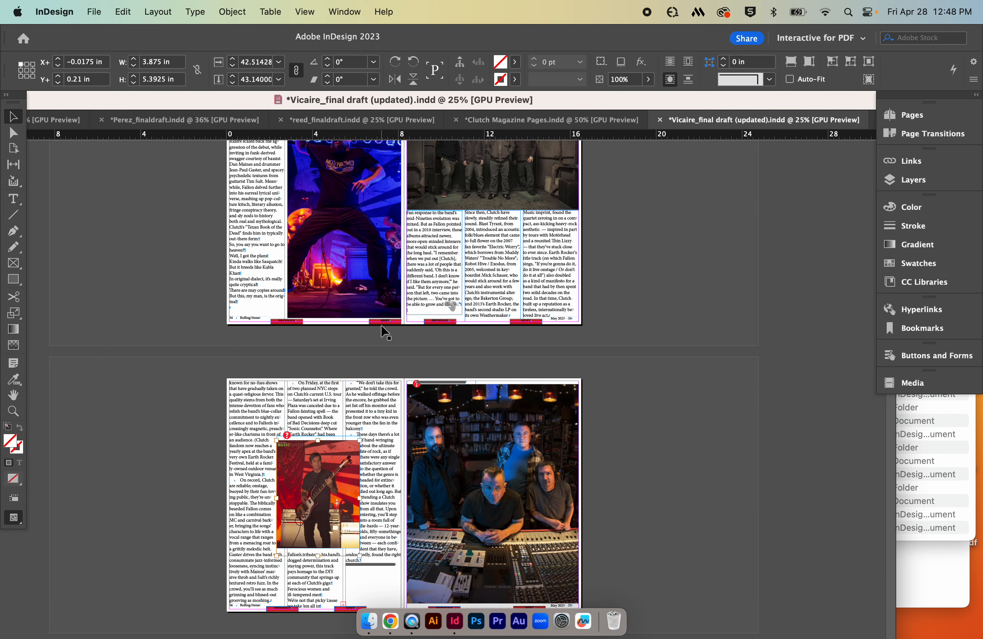
{"action": "left_click_drag", "start_coordinate": [327, 479], "coordinate": [327, 492]}
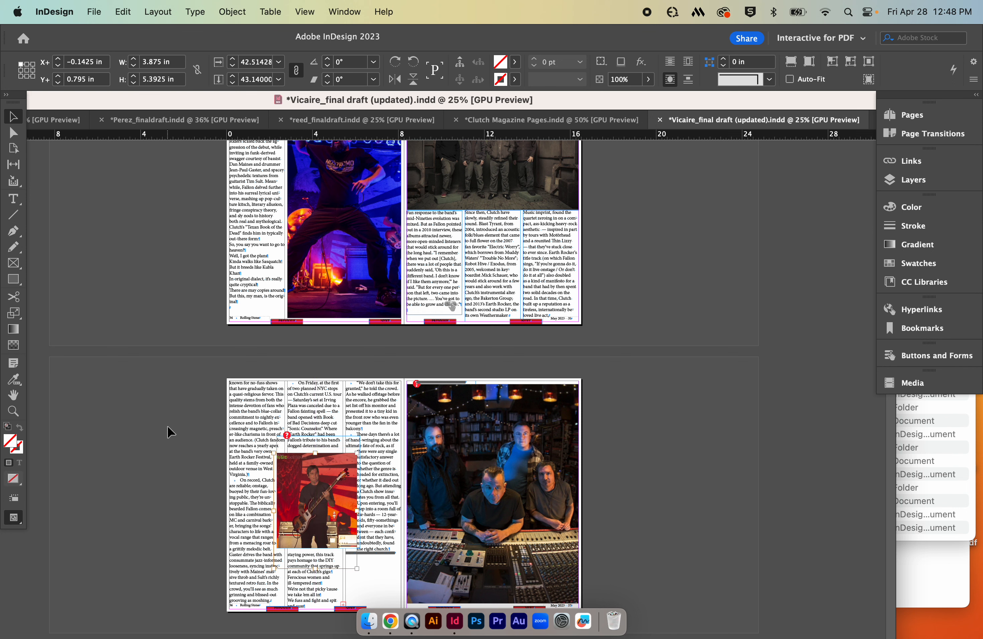
{"action": "left_click_drag", "start_coordinate": [343, 483], "coordinate": [338, 485]}
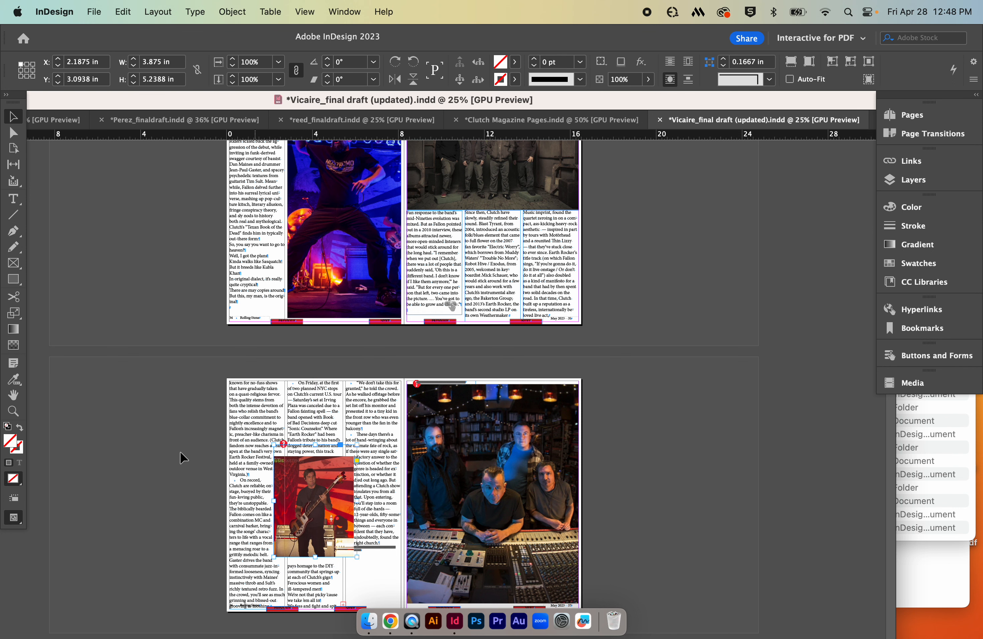
{"action": "left_click", "coordinate": [172, 448]}
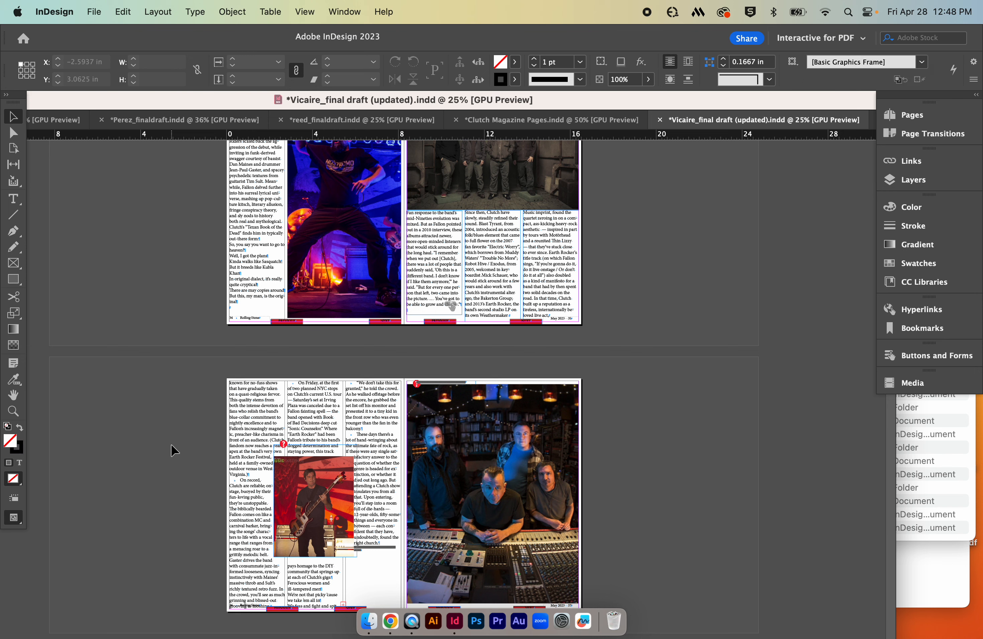
Move the bassist photo across the first two columns near the top of page 36, at about X 0.77 in, Y 0.2 in
{"action": "left_click_drag", "start_coordinate": [328, 501], "coordinate": [290, 427]}
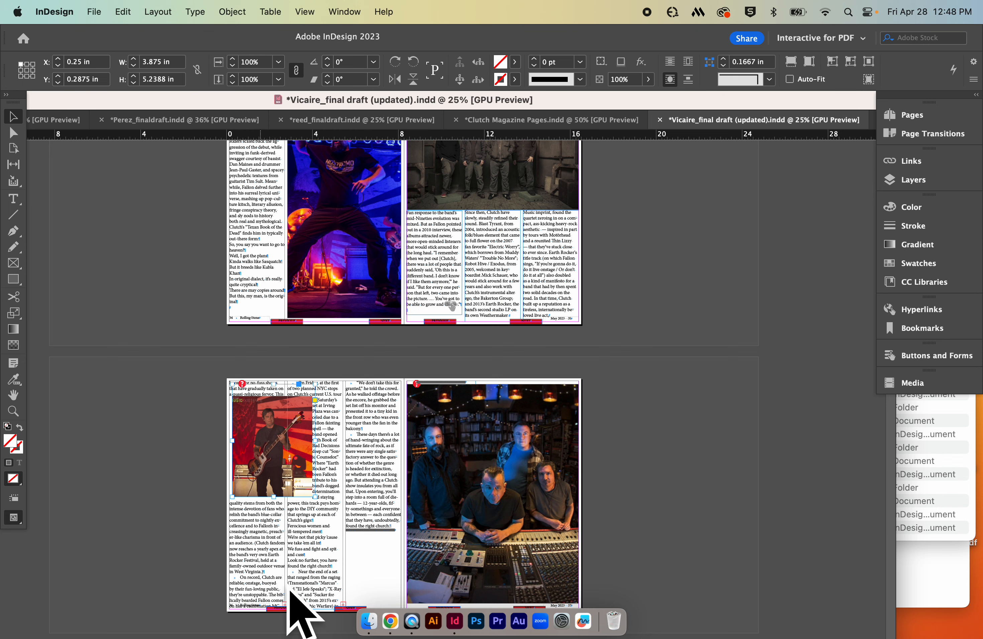
{"action": "left_click_drag", "start_coordinate": [285, 409], "coordinate": [354, 390]}
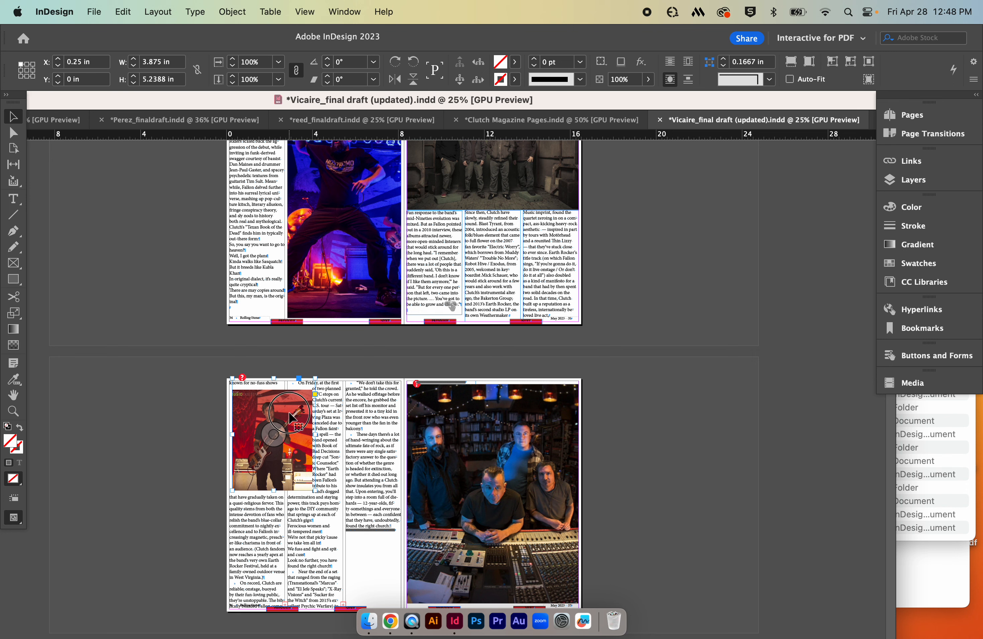
{"action": "left_click_drag", "start_coordinate": [291, 417], "coordinate": [302, 418]}
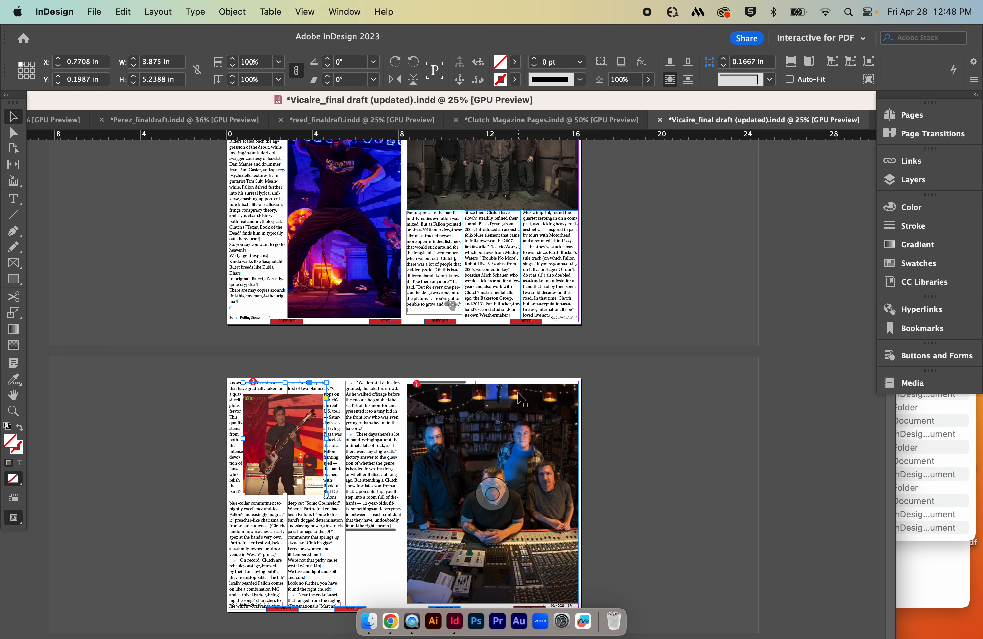
Undo all the moves, the text wrap and the scaling applied to the bassist photo
{"action": "scroll", "coordinate": [512, 409], "scroll_direction": "up", "scroll_amount": 5}
{"action": "scroll", "coordinate": [515, 397], "scroll_direction": "up", "scroll_amount": 3}
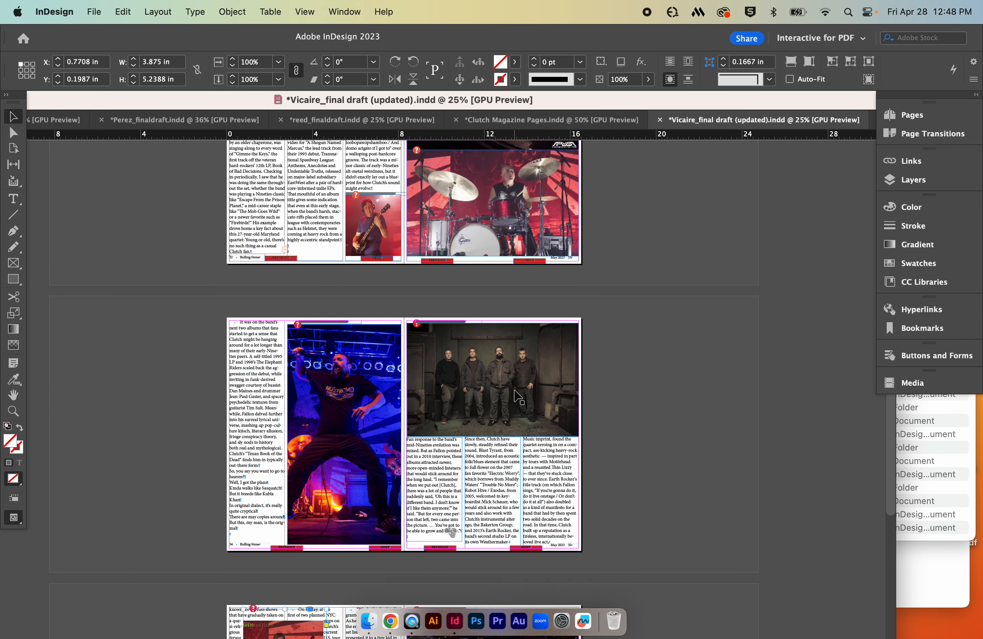
{"action": "scroll", "coordinate": [515, 394], "scroll_direction": "down", "scroll_amount": 8}
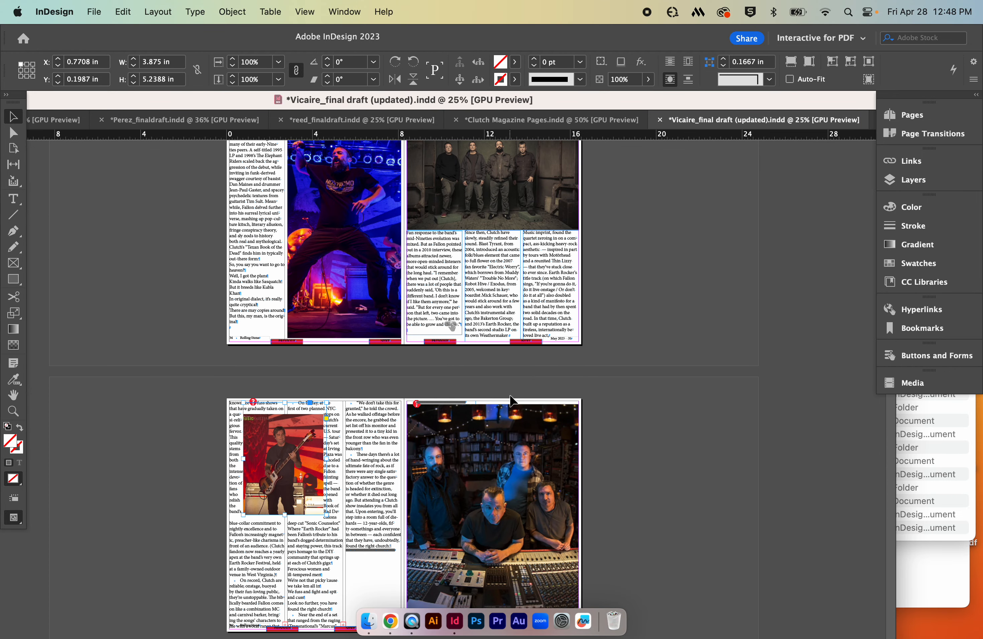
{"action": "key", "text": "super+space"}
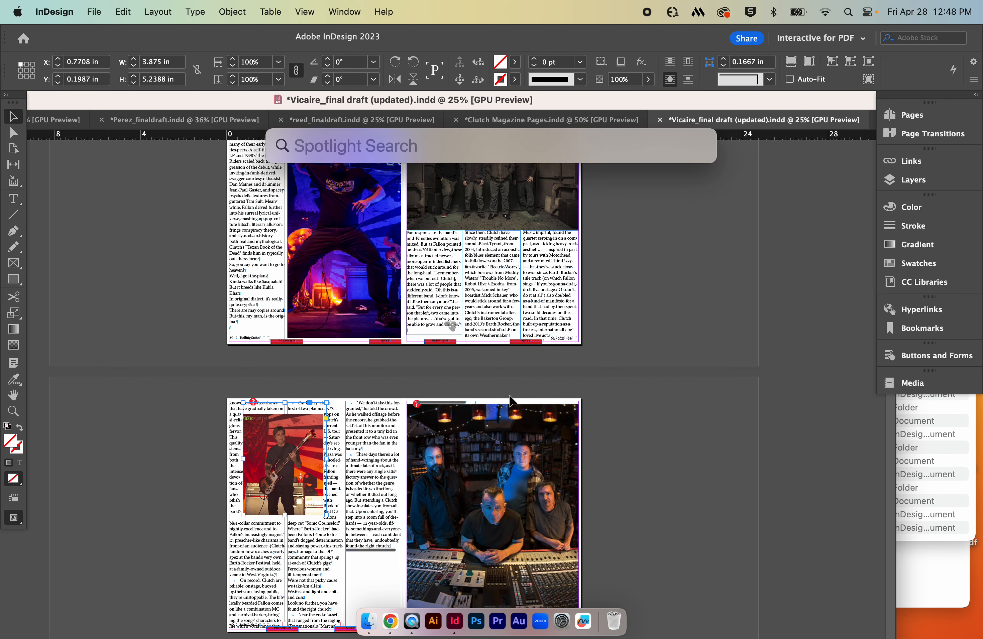
{"action": "key", "text": "Escape"}
{"action": "key", "text": "super+z"}
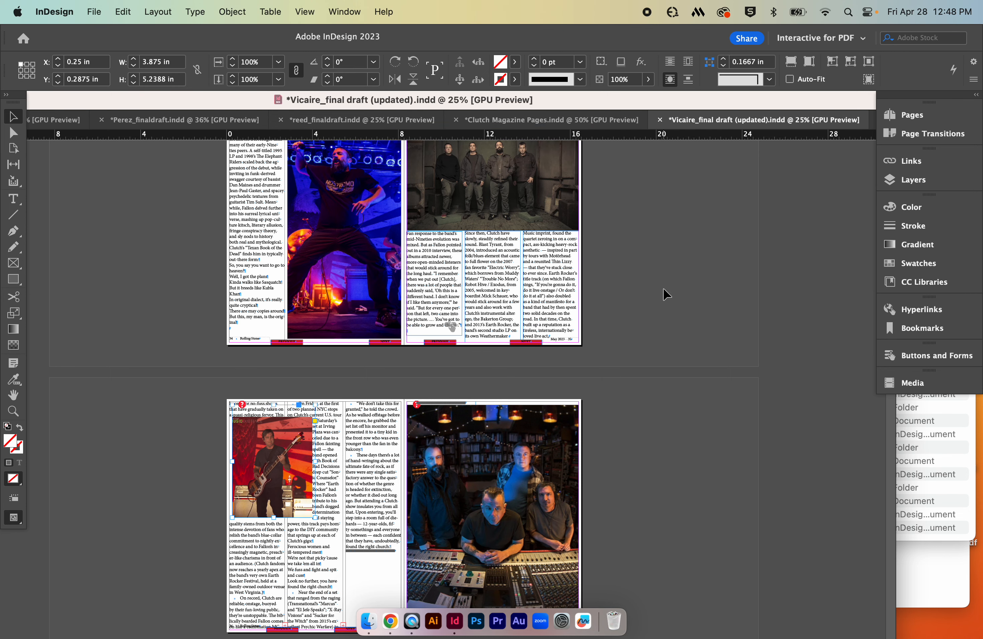
{"action": "key", "text": "super+z"}
{"action": "key", "text": "super+z"}
{"action": "key", "text": "super+z"}
{"action": "key", "text": "super+z"}
{"action": "key", "text": "super+z"}
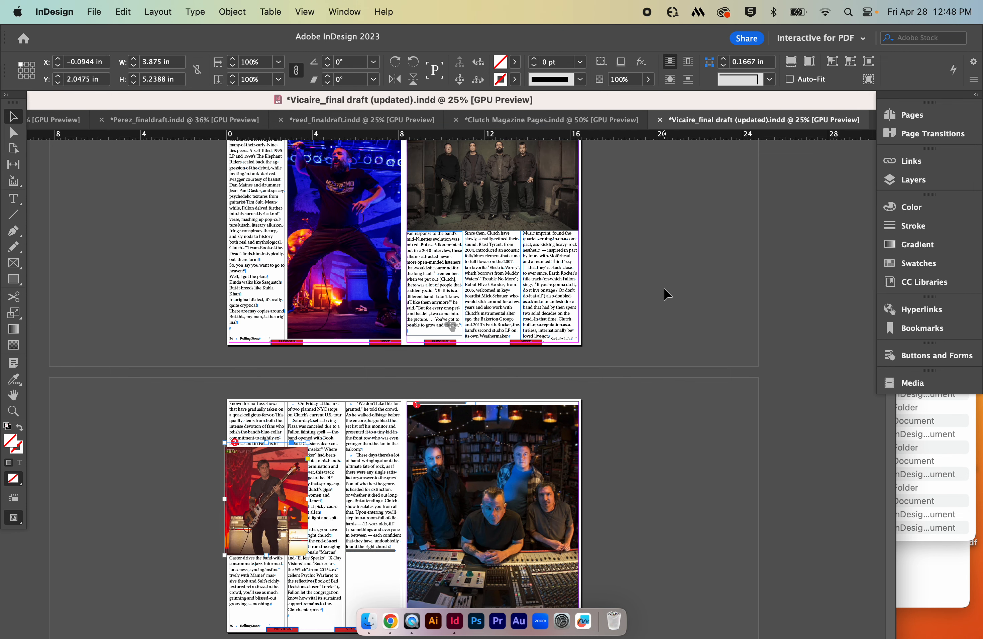
{"action": "key", "text": "super+z"}
{"action": "key", "text": "super+z"}
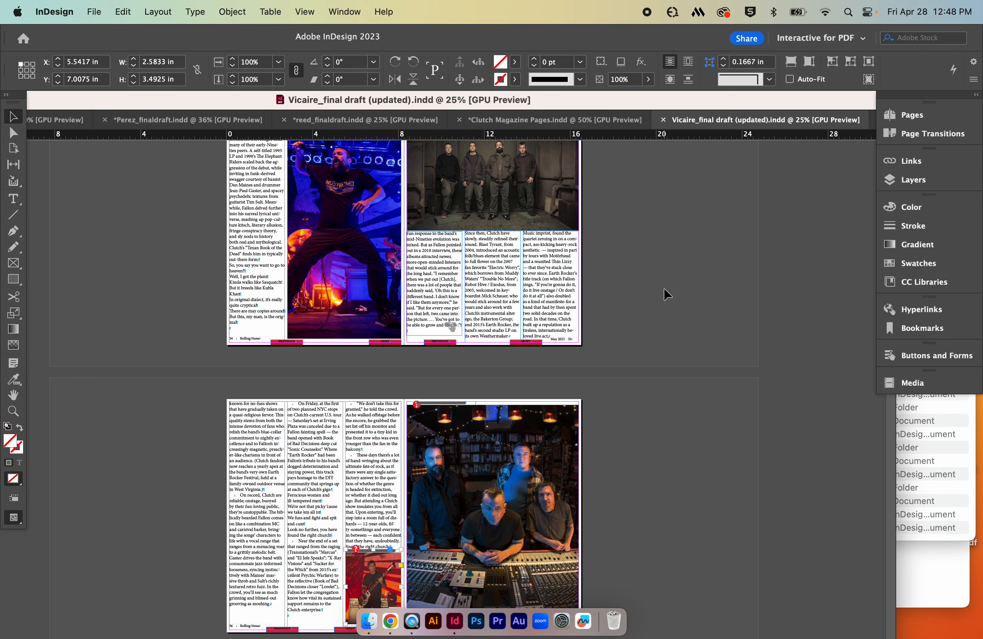
Review the three spreads together as an overview, and inspect the three article columns on page 35 up close
{"action": "key", "text": "super+minus"}
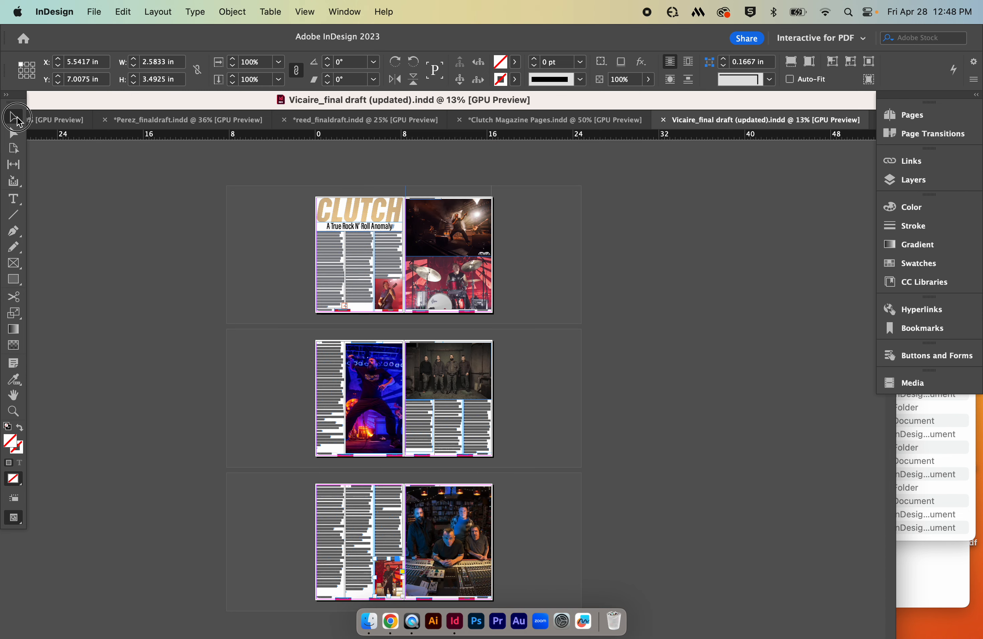
{"action": "left_click", "coordinate": [155, 234]}
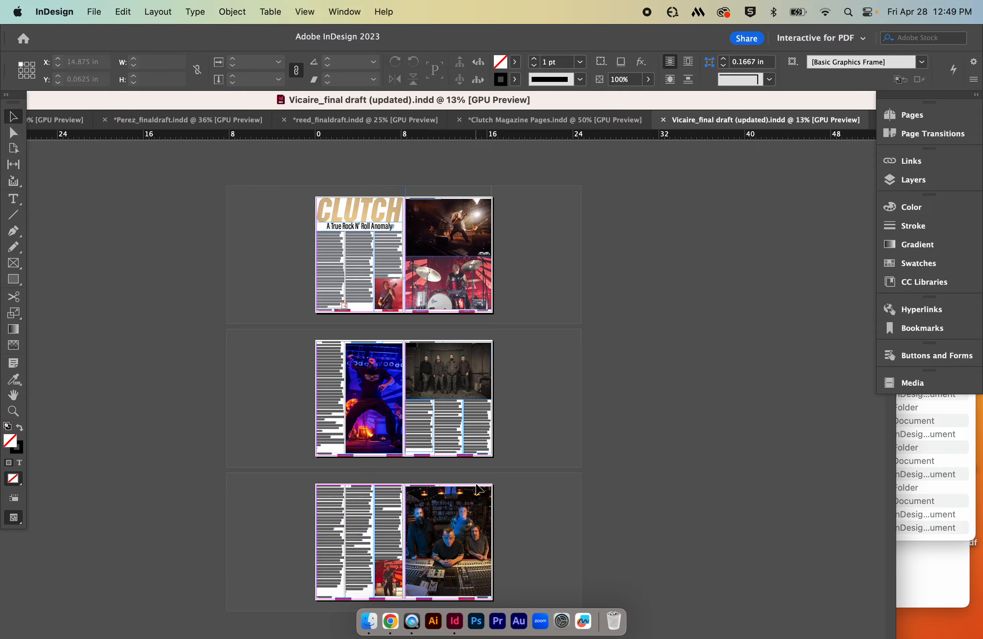
{"action": "scroll", "coordinate": [478, 489], "scroll_direction": "up", "scroll_amount": 4}
{"action": "scroll", "coordinate": [455, 324], "scroll_direction": "up", "scroll_amount": 5}
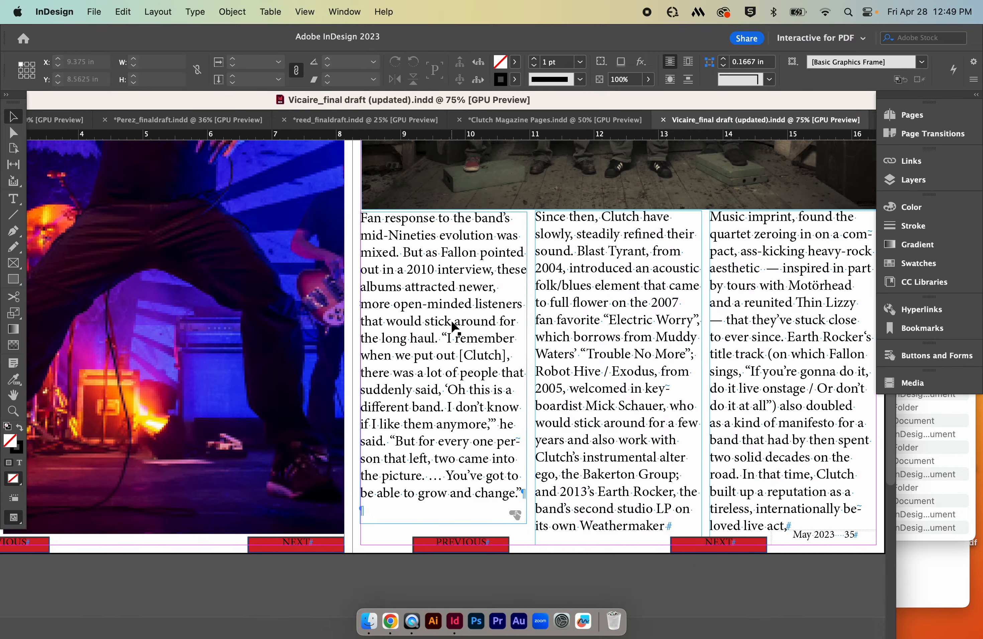
Examine the PREVIOUS and NEXT buttons along the bottom of the pages across the three spreads
{"action": "scroll", "coordinate": [454, 328], "scroll_direction": "down", "scroll_amount": 5}
{"action": "left_click", "coordinate": [448, 305]}
{"action": "left_click", "coordinate": [353, 351]}
{"action": "scroll", "coordinate": [355, 350], "scroll_direction": "left", "scroll_amount": 5}
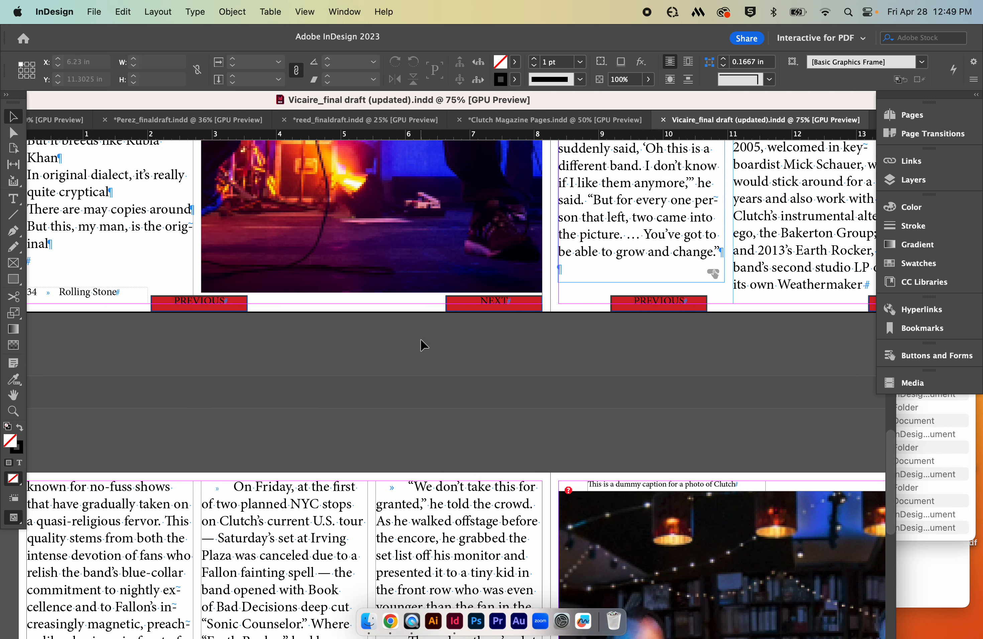
{"action": "scroll", "coordinate": [419, 344], "scroll_direction": "down", "scroll_amount": 2}
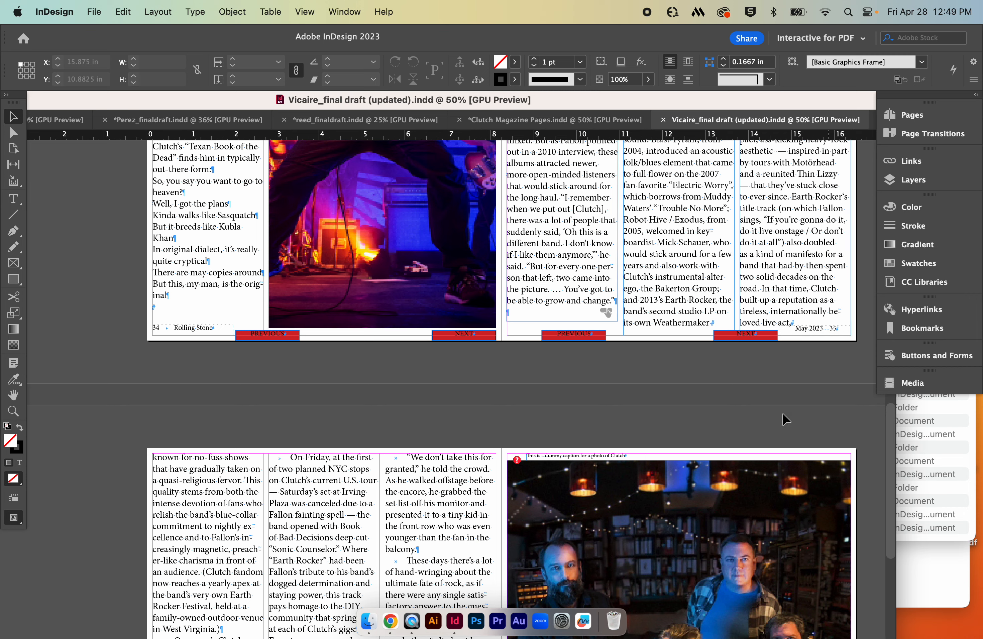
{"action": "scroll", "coordinate": [588, 394], "scroll_direction": "up", "scroll_amount": 10}
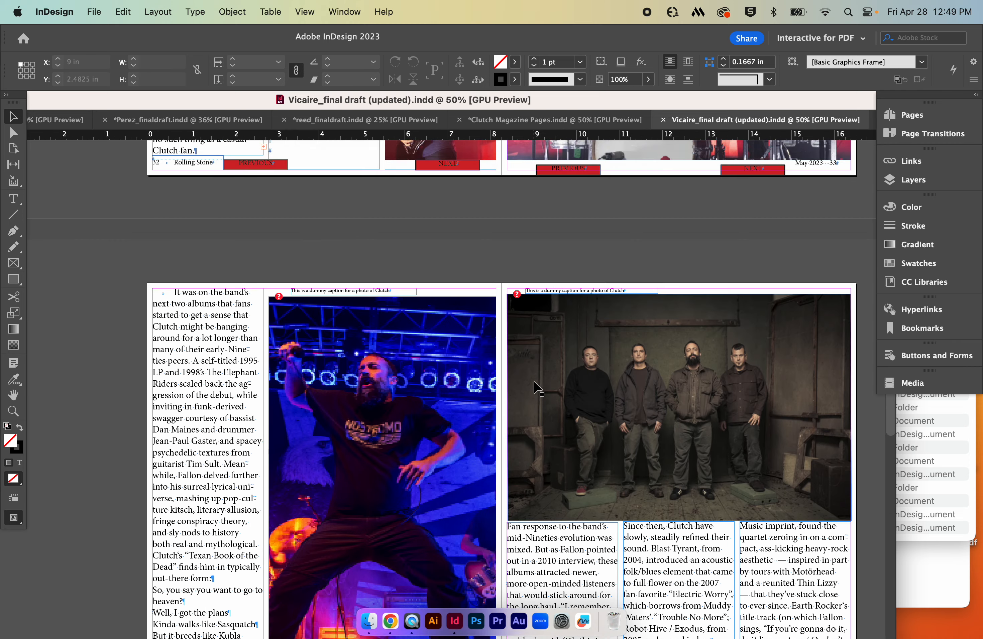
{"action": "scroll", "coordinate": [535, 381], "scroll_direction": "up", "scroll_amount": 6}
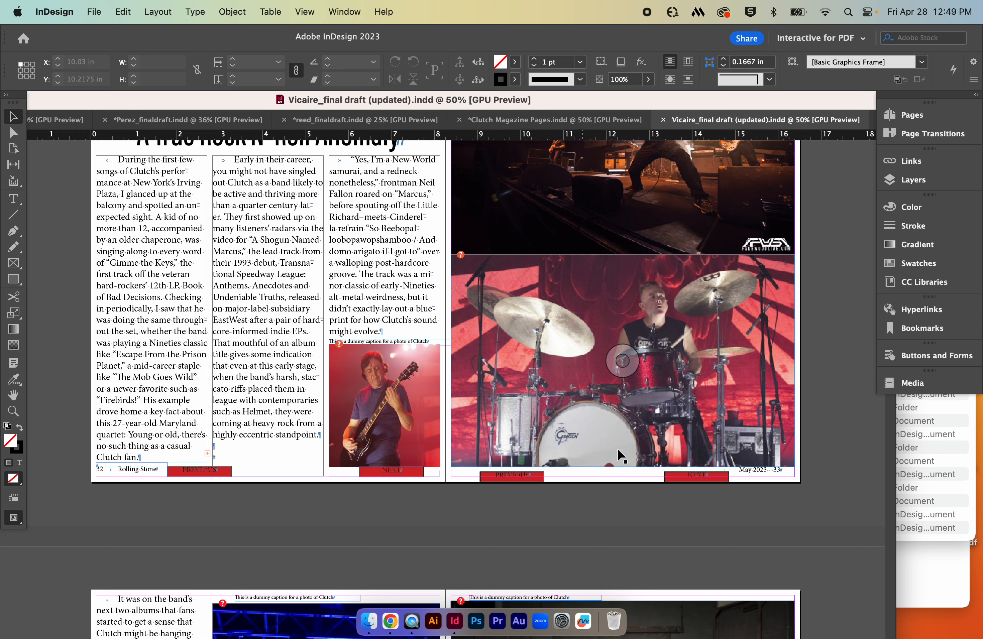
Delete the NEXT button on page 32 and the PREVIOUS button on page 33
{"action": "left_click", "coordinate": [409, 473]}
{"action": "key", "text": "BackSpace"}
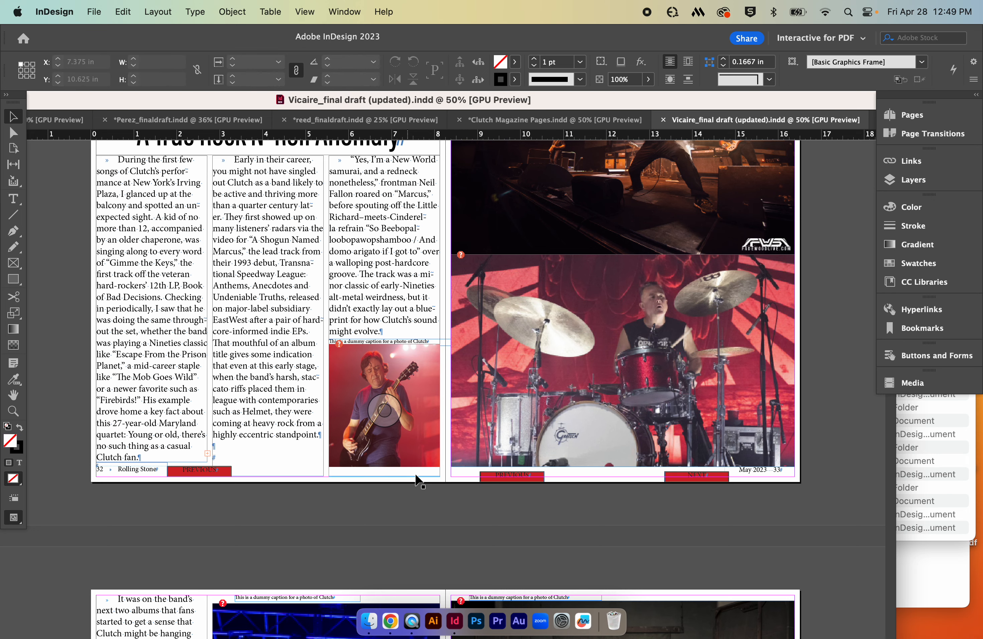
{"action": "left_click", "coordinate": [511, 476]}
{"action": "key", "text": "BackSpace"}
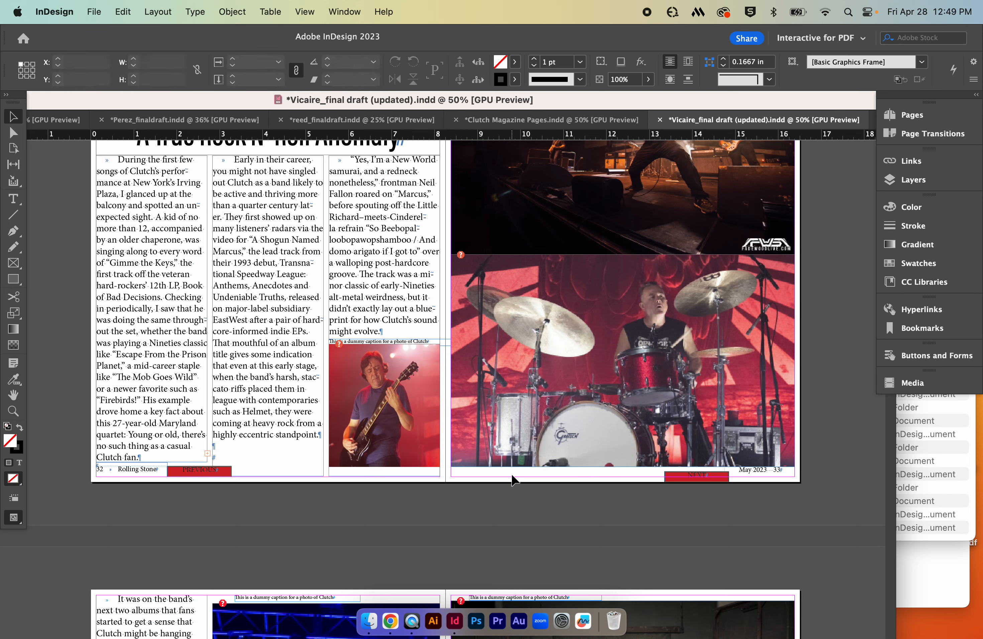
Delete the PREVIOUS button on page 35 and the NEXT button on page 34
{"action": "key", "text": "super+minus"}
{"action": "key", "text": "super+minus"}
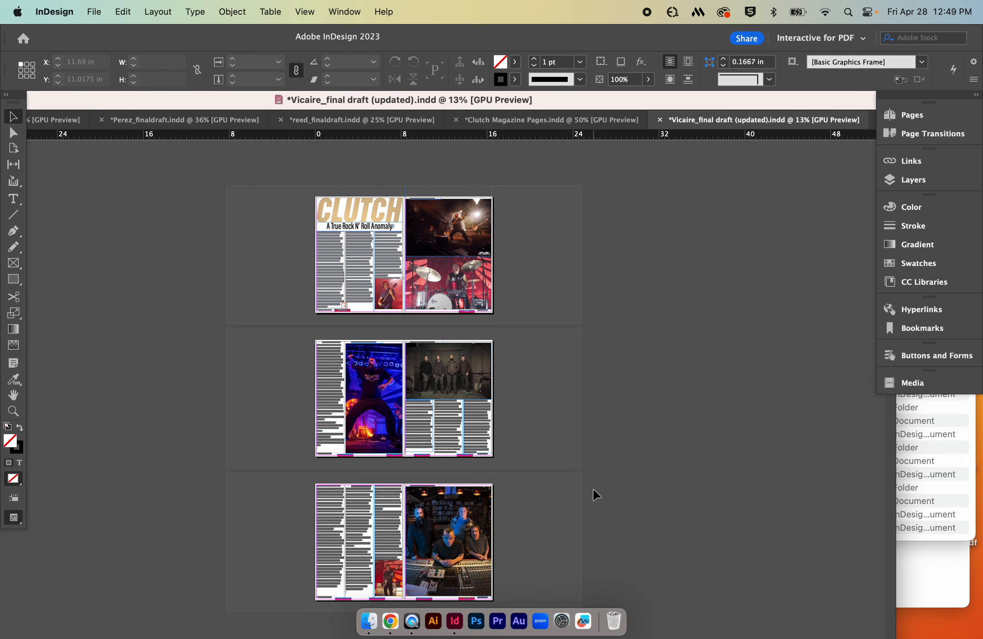
{"action": "key", "text": "super+equal"}
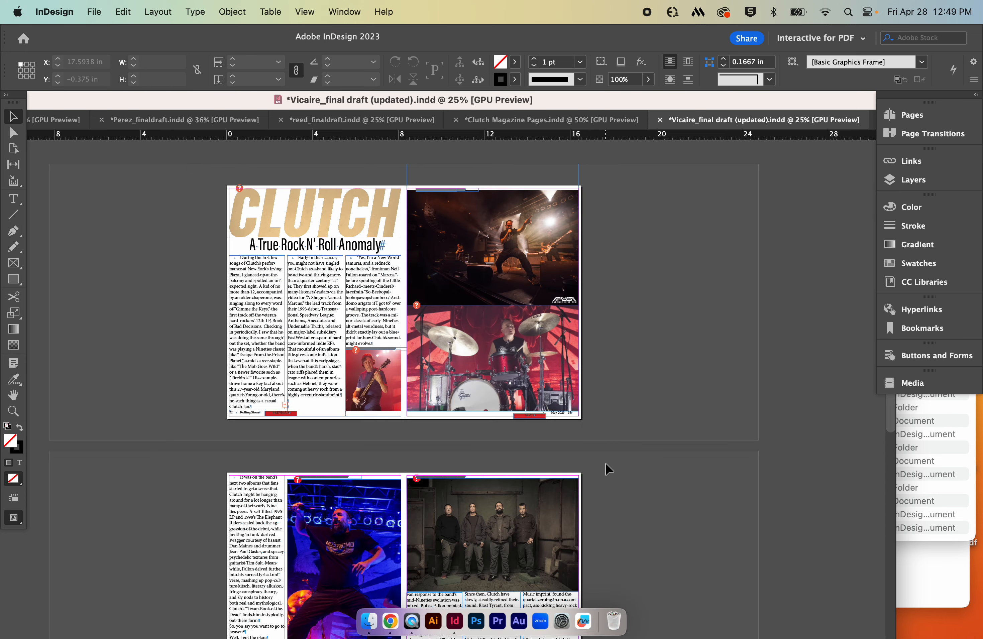
{"action": "scroll", "coordinate": [605, 462], "scroll_direction": "down", "scroll_amount": 6}
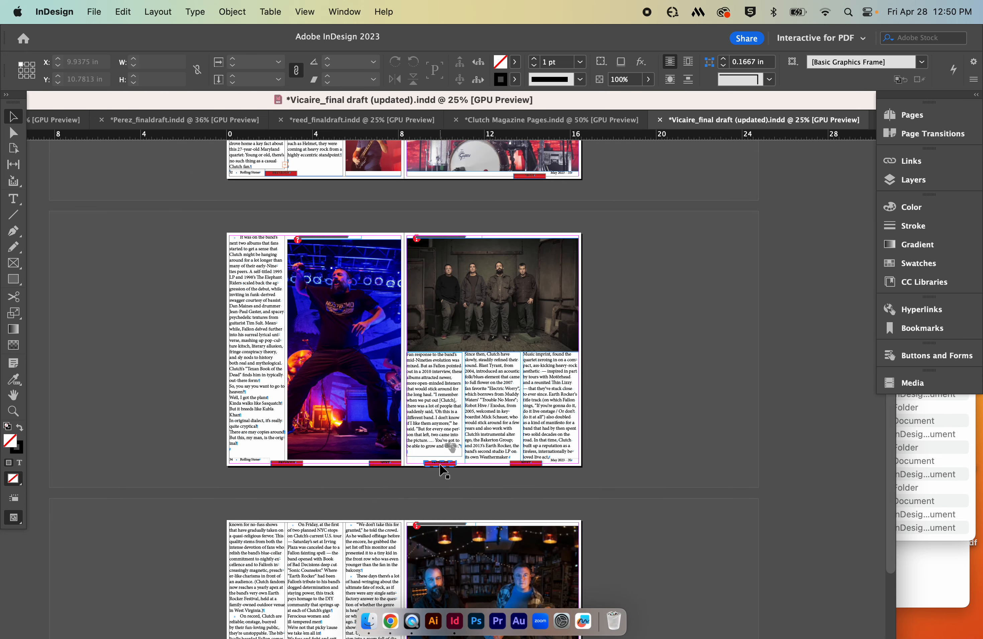
{"action": "left_click", "coordinate": [439, 462]}
{"action": "key", "text": "Delete"}
{"action": "left_click", "coordinate": [375, 463]}
{"action": "key", "text": "Delete"}
Delete the PREVIOUS button on page 37 and the NEXT button on page 36, keeping the studio band photo
{"action": "scroll", "coordinate": [437, 466], "scroll_direction": "down", "scroll_amount": 4}
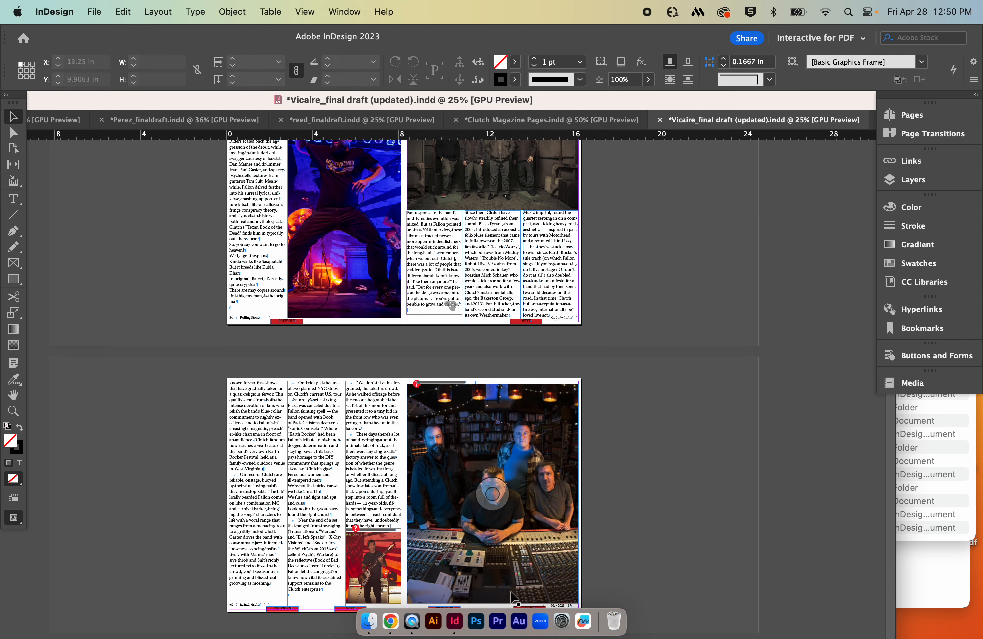
{"action": "left_click", "coordinate": [527, 494]}
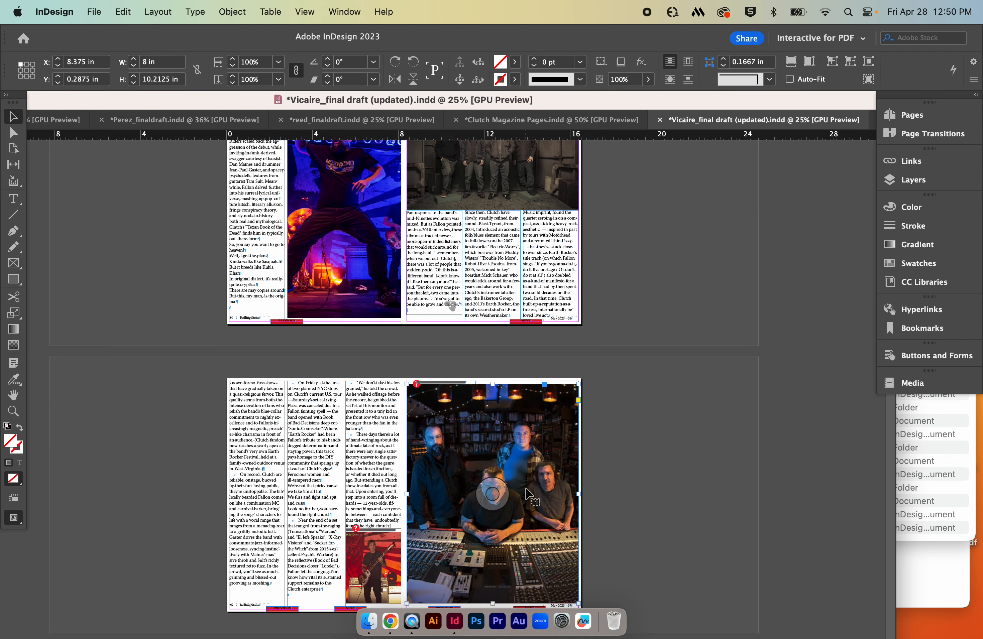
{"action": "key", "text": "Delete"}
{"action": "key", "text": "super+z"}
{"action": "key", "text": "super+equal"}
{"action": "key", "text": "super+equal"}
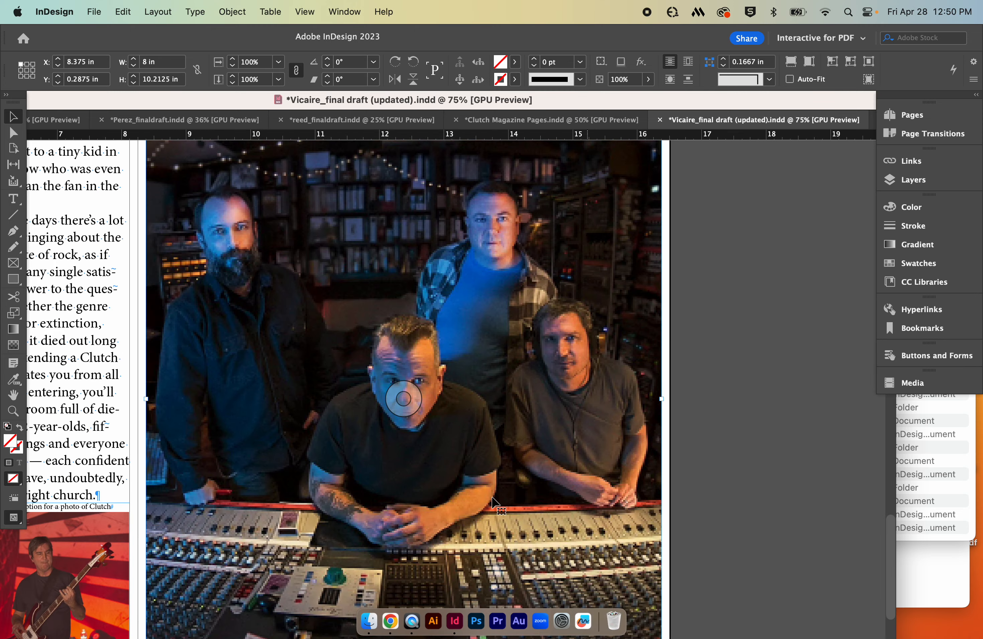
{"action": "scroll", "coordinate": [506, 477], "scroll_direction": "down", "scroll_amount": 5}
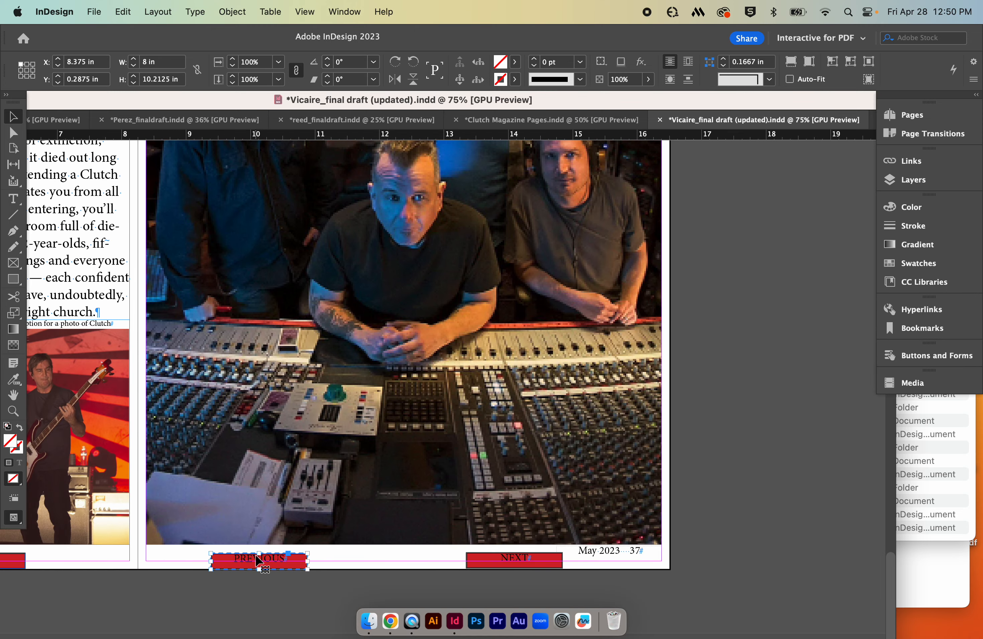
{"action": "key", "text": "Delete"}
{"action": "scroll", "coordinate": [222, 547], "scroll_direction": "left", "scroll_amount": 3}
{"action": "scroll", "coordinate": [221, 544], "scroll_direction": "left", "scroll_amount": 2}
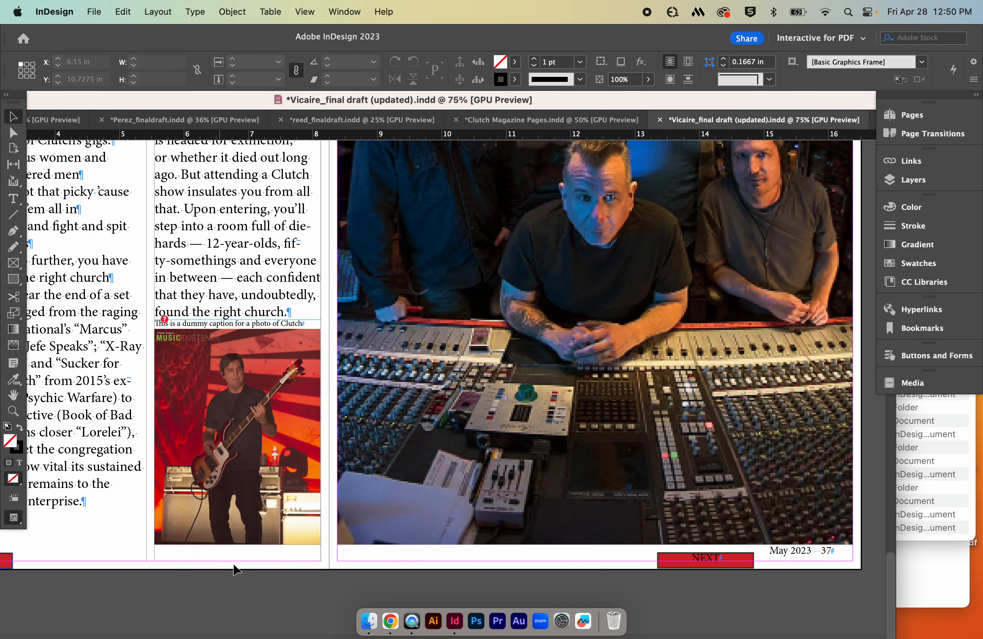
Review the three spreads with only the outer PREVIOUS and NEXT buttons on each
{"action": "key", "text": "super+minus"}
{"action": "key", "text": "super+minus"}
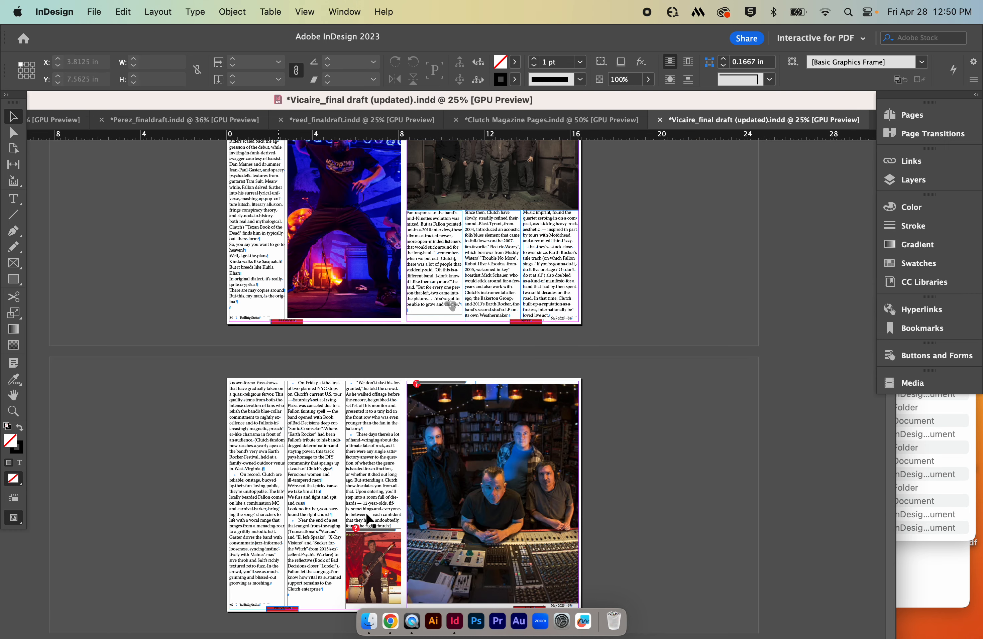
{"action": "scroll", "coordinate": [659, 473], "scroll_direction": "up", "scroll_amount": 8}
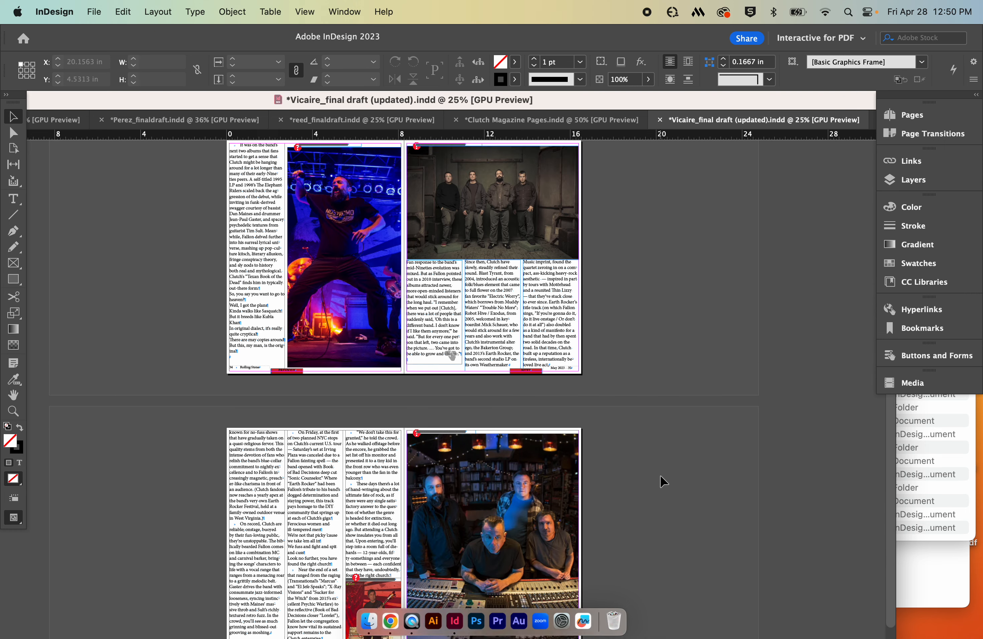
{"action": "scroll", "coordinate": [660, 474], "scroll_direction": "up", "scroll_amount": 2}
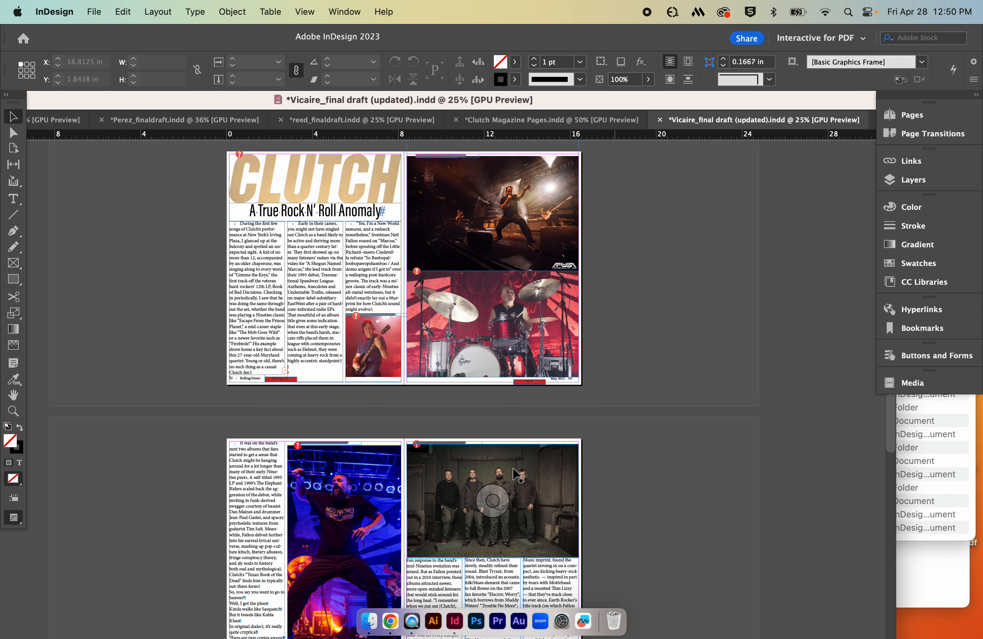
{"action": "scroll", "coordinate": [505, 469], "scroll_direction": "down", "scroll_amount": 10}
{"action": "scroll", "coordinate": [507, 472], "scroll_direction": "down", "scroll_amount": 2}
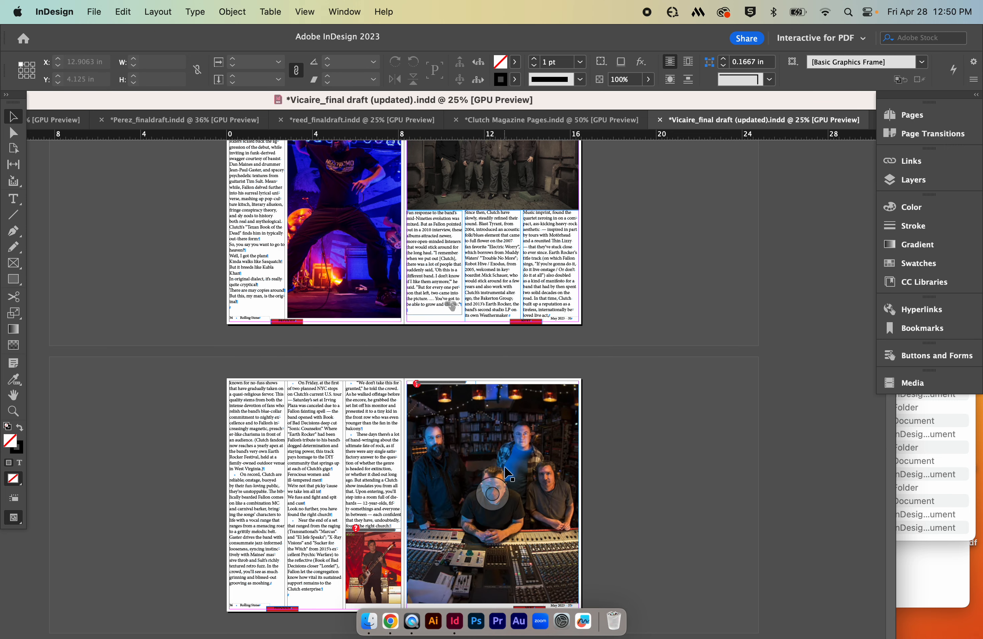
Undo all the navigation button deletions on the three spreads and clear the selection
{"action": "key", "text": "super+alt+shift+v"}
{"action": "key", "text": "super+z"}
{"action": "key", "text": "super+z"}
{"action": "key", "text": "super+z"}
{"action": "key", "text": "super+z"}
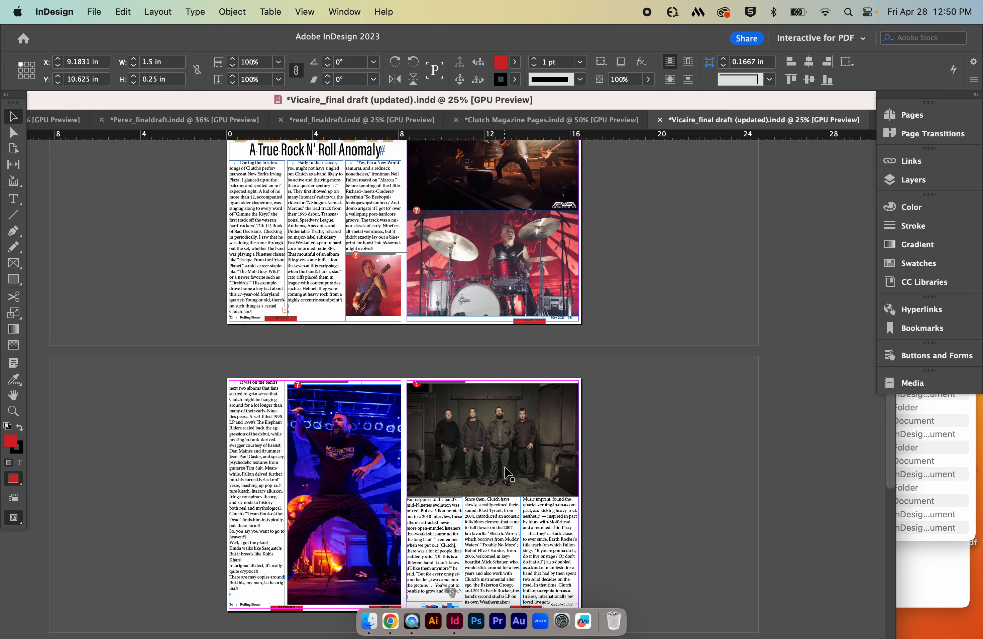
{"action": "key", "text": "super+s"}
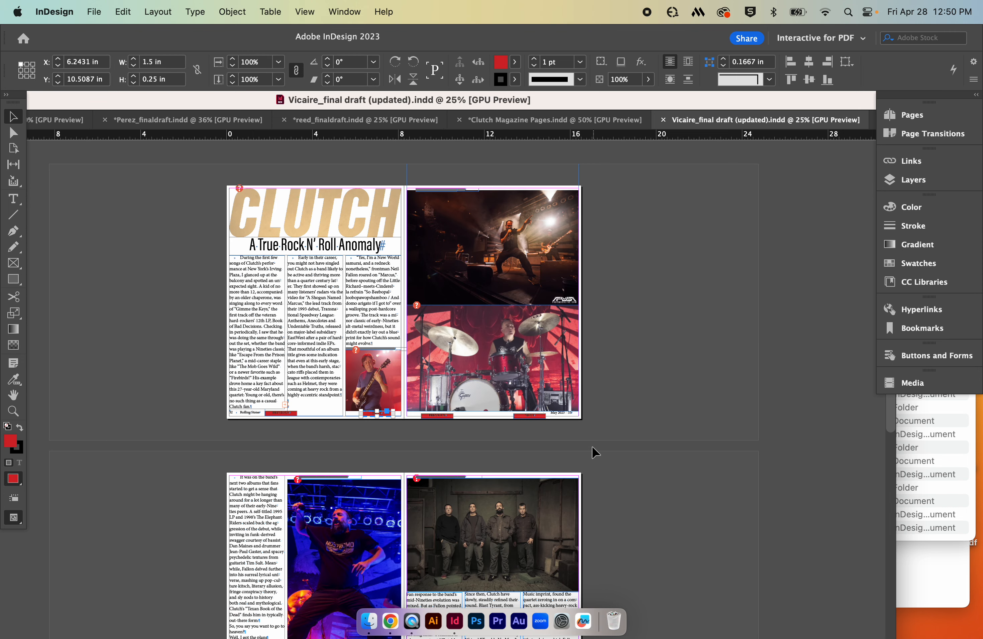
{"action": "left_click", "coordinate": [623, 405]}
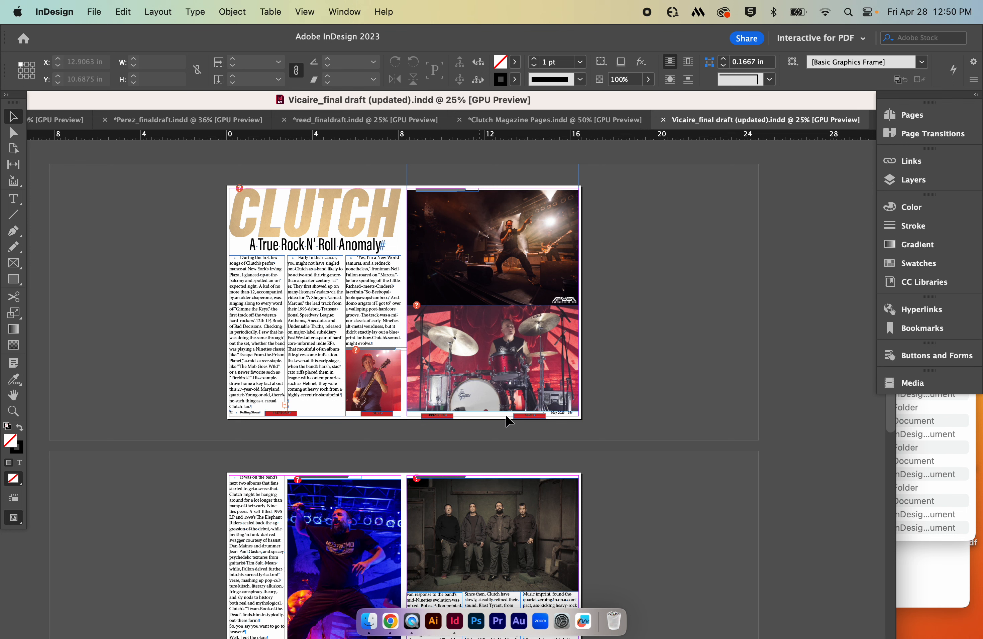
Inspect the vertical placement of the PREVIOUS and NEXT buttons on pages 32 and 33 up close
{"action": "key", "text": "super+equal"}
{"action": "key", "text": "super+equal"}
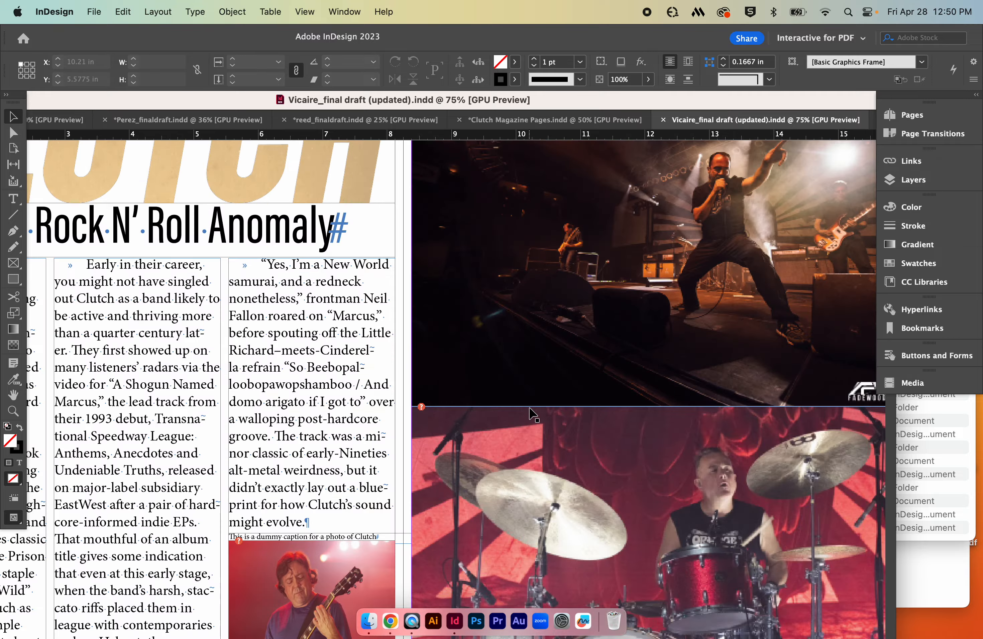
{"action": "scroll", "coordinate": [543, 412], "scroll_direction": "down", "scroll_amount": 10}
{"action": "scroll", "coordinate": [552, 407], "scroll_direction": "down", "scroll_amount": 10}
{"action": "scroll", "coordinate": [581, 436], "scroll_direction": "up", "scroll_amount": 15}
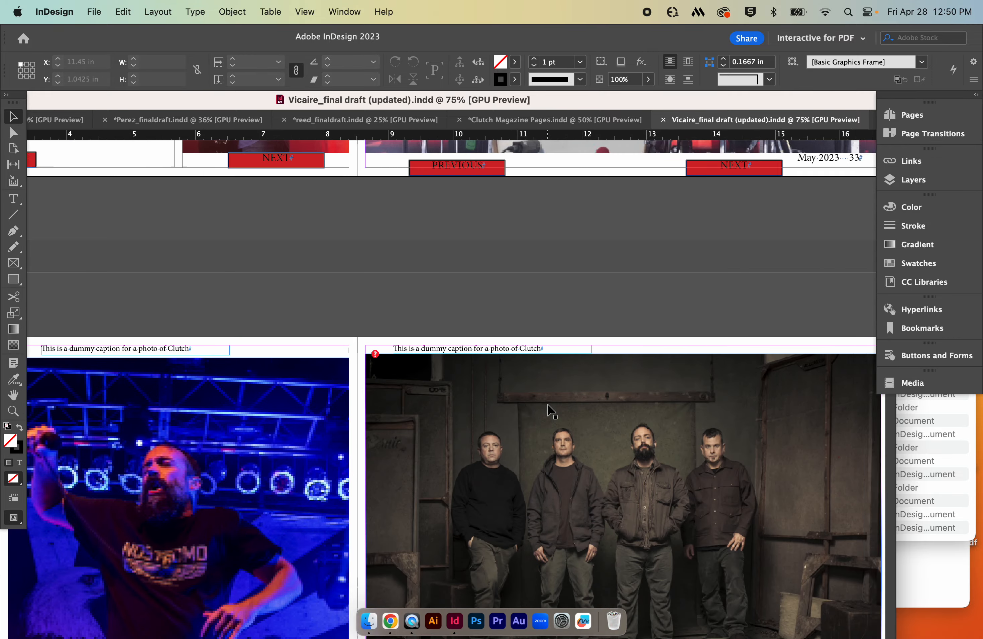
{"action": "scroll", "coordinate": [664, 477], "scroll_direction": "right", "scroll_amount": 3}
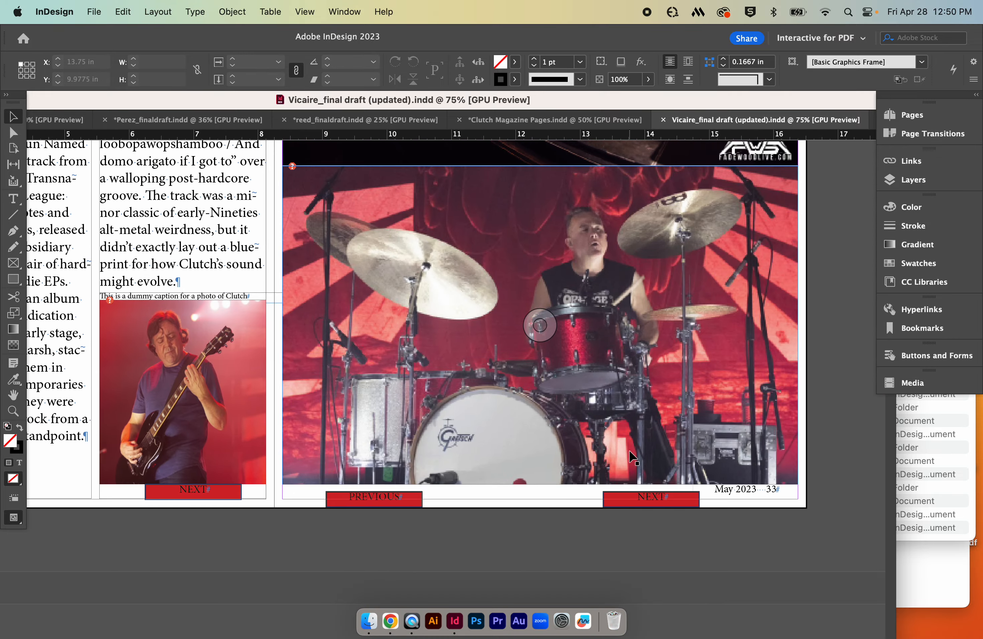
{"action": "scroll", "coordinate": [626, 457], "scroll_direction": "left", "scroll_amount": 6}
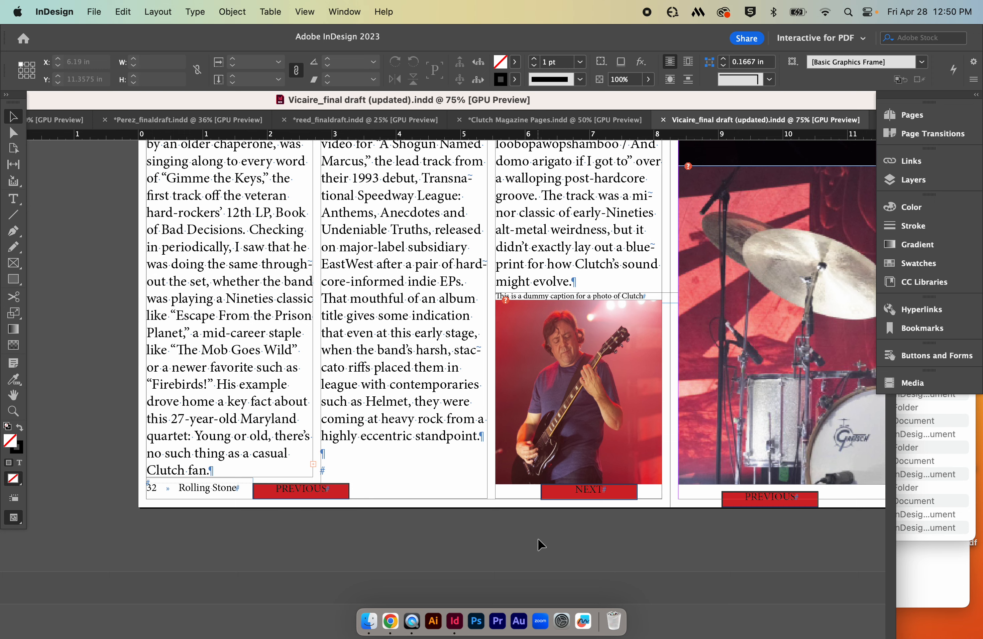
{"action": "scroll", "coordinate": [554, 540], "scroll_direction": "up", "scroll_amount": 2}
{"action": "scroll", "coordinate": [581, 535], "scroll_direction": "right", "scroll_amount": 6}
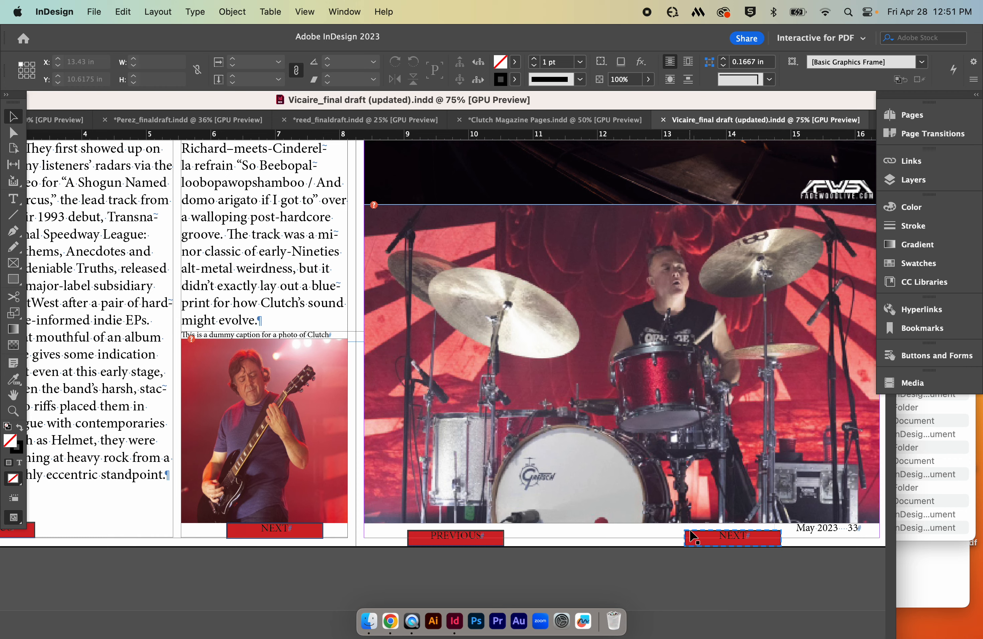
{"action": "scroll", "coordinate": [687, 531], "scroll_direction": "left", "scroll_amount": 4}
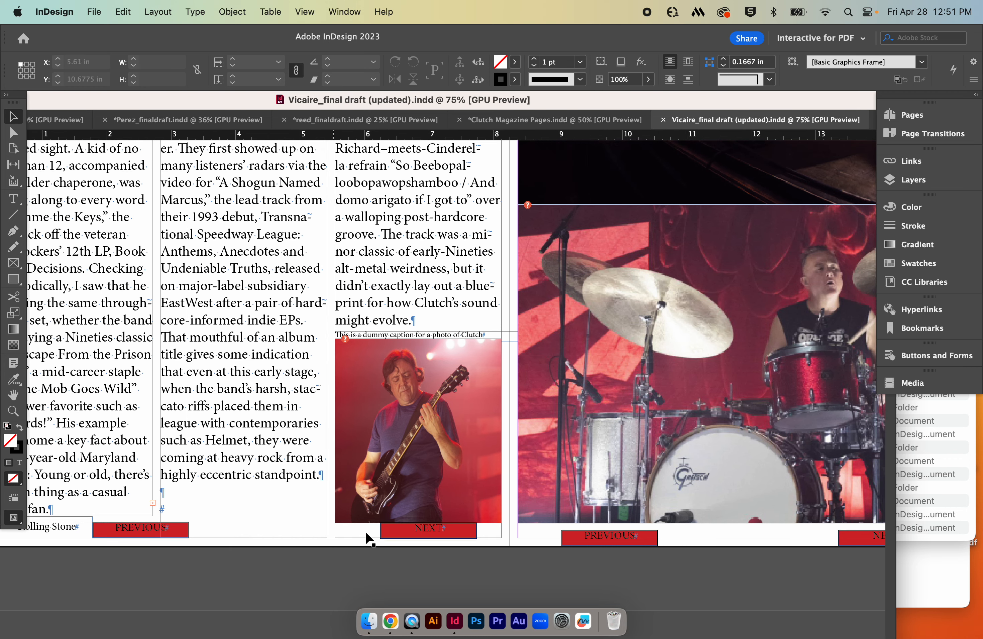
Move page 33's PREVIOUS and NEXT buttons together up against the drummer photo, at X 9.05 in, Y 10.5 in
{"action": "scroll", "coordinate": [554, 541], "scroll_direction": "right", "scroll_amount": 4}
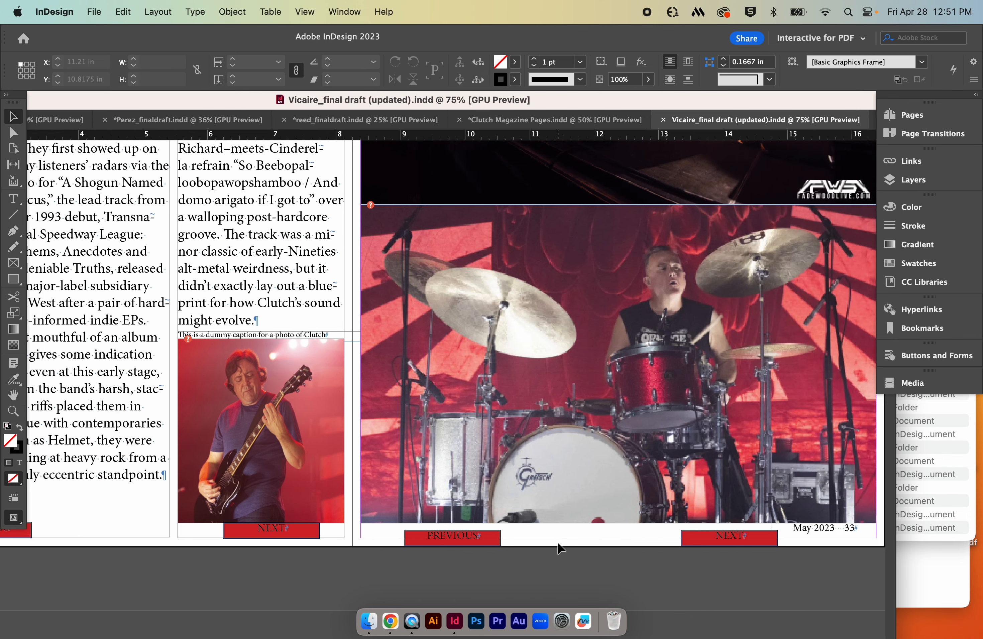
{"action": "scroll", "coordinate": [557, 541], "scroll_direction": "right", "scroll_amount": 1}
{"action": "left_click_drag", "start_coordinate": [461, 546], "coordinate": [733, 535]}
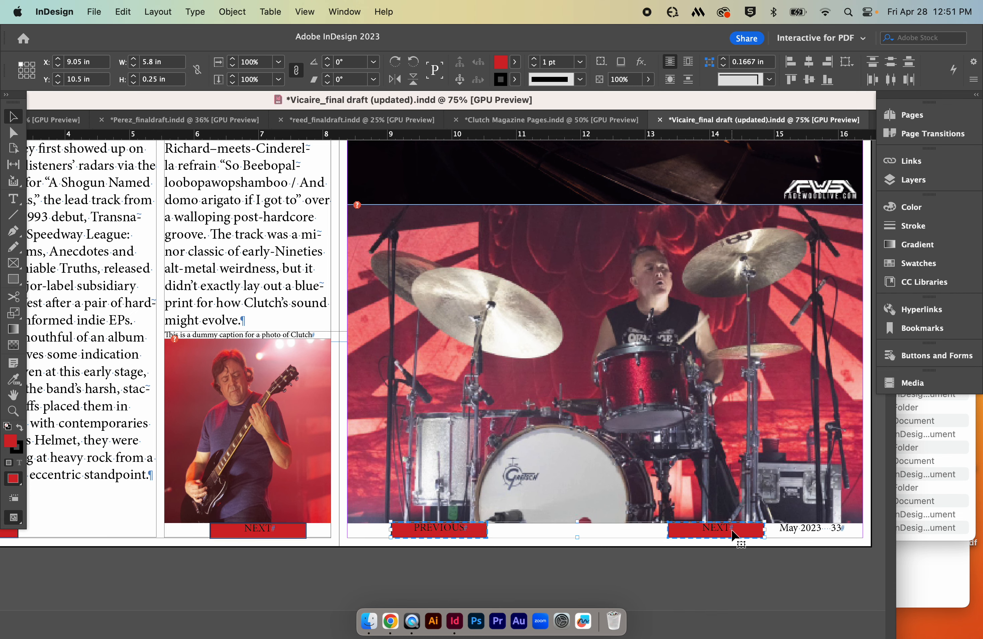
{"action": "left_click", "coordinate": [709, 563]}
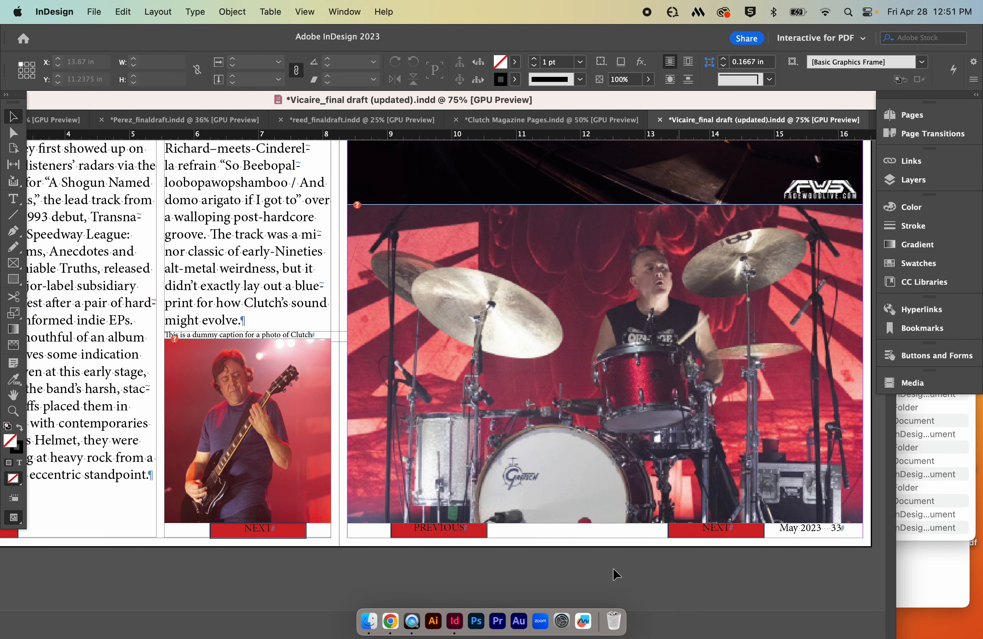
Compare the button alignment across pages 32 and 33, and select the NEXT button on page 33
{"action": "scroll", "coordinate": [616, 566], "scroll_direction": "left", "scroll_amount": 3}
{"action": "scroll", "coordinate": [616, 565], "scroll_direction": "left", "scroll_amount": 5}
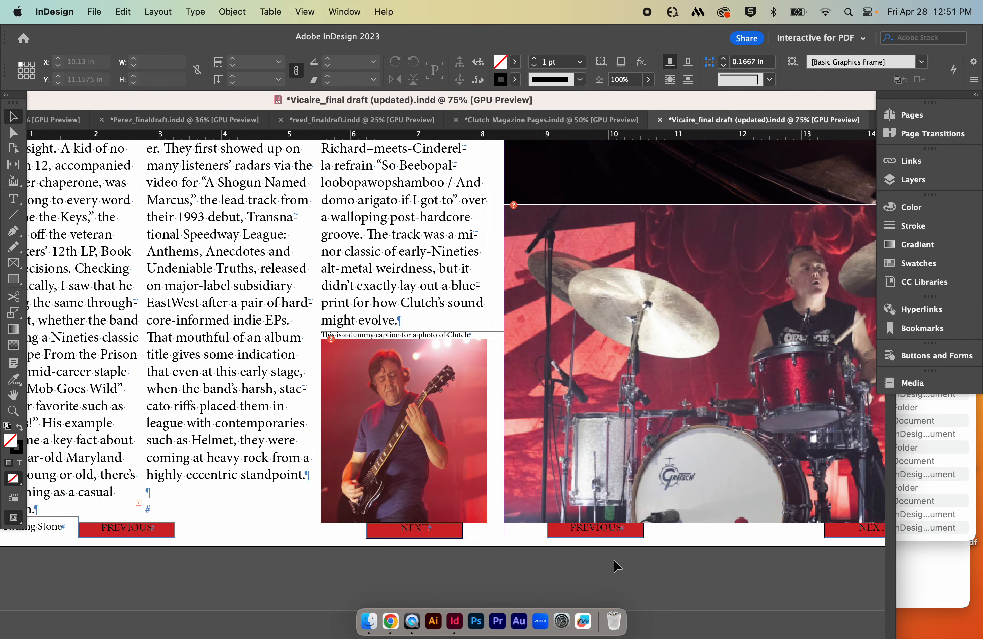
{"action": "left_click", "coordinate": [610, 533]}
{"action": "left_click", "coordinate": [300, 560]}
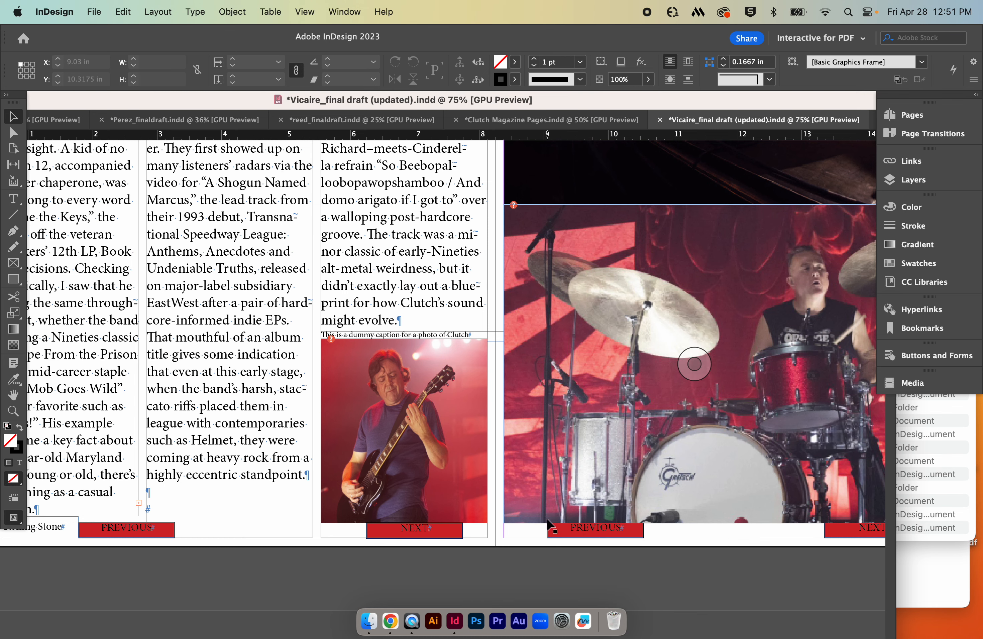
{"action": "left_click", "coordinate": [404, 534]}
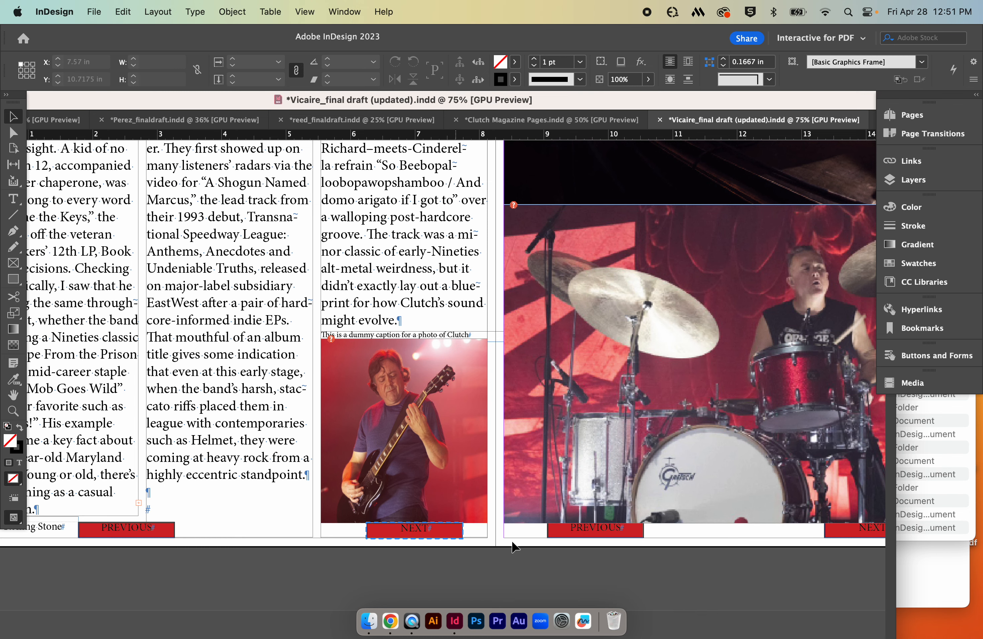
{"action": "left_click", "coordinate": [517, 550]}
{"action": "scroll", "coordinate": [517, 550], "scroll_direction": "right", "scroll_amount": 5}
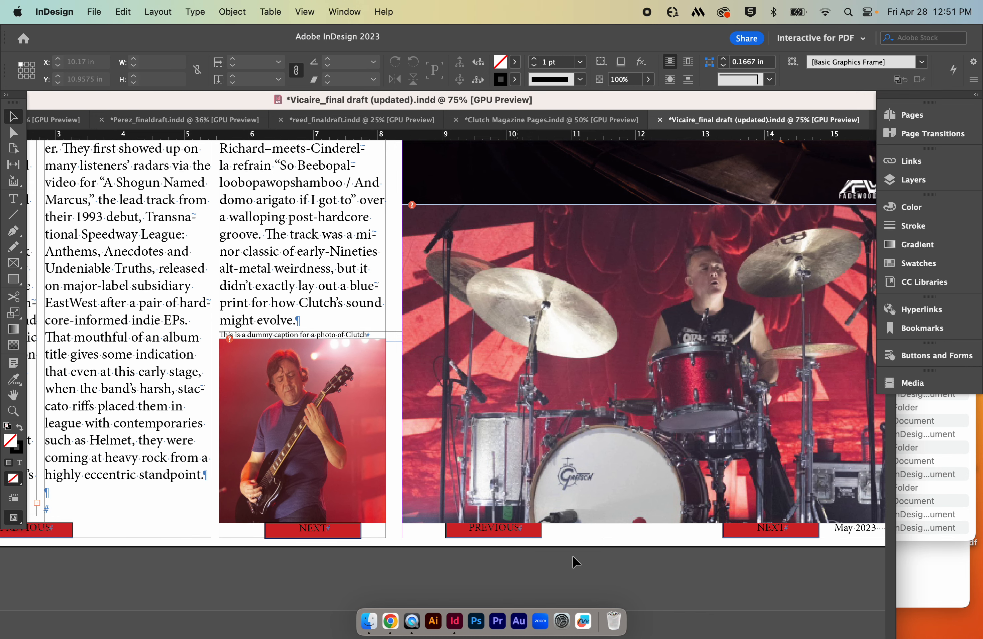
{"action": "left_click", "coordinate": [774, 535]}
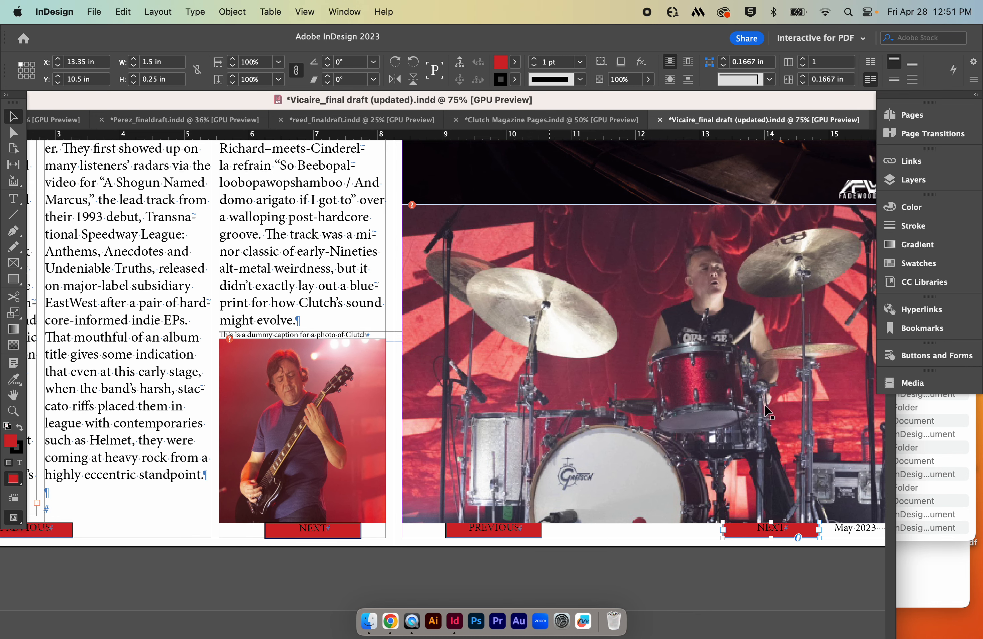
Deselect the NEXT button and examine the placement of the PREVIOUS and NEXT buttons across the spreads on pages 32 to 37
{"action": "left_click", "coordinate": [817, 587]}
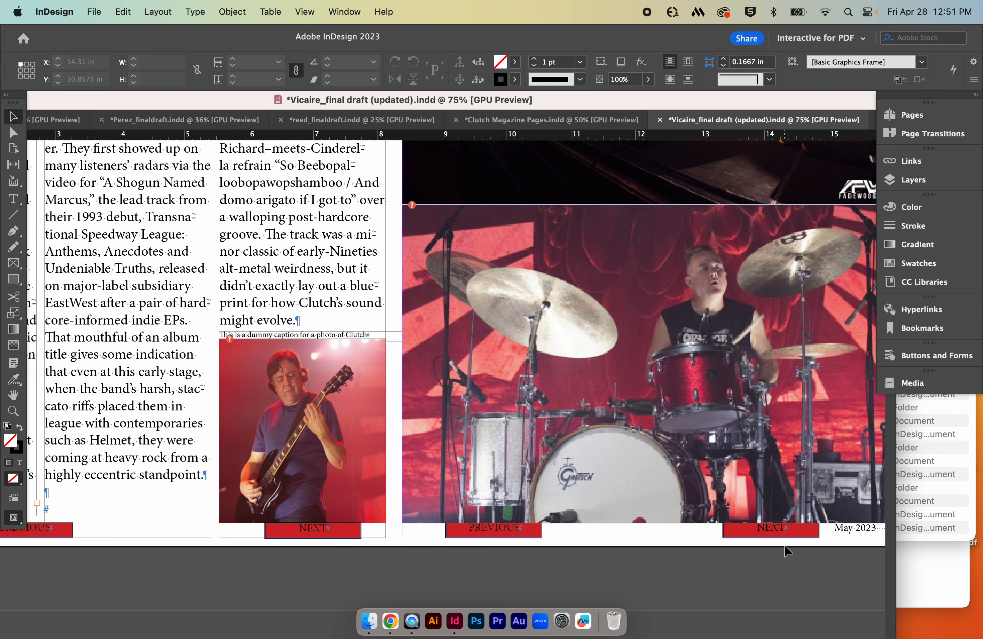
{"action": "key", "text": "super+minus"}
{"action": "scroll", "coordinate": [703, 488], "scroll_direction": "left", "scroll_amount": 3}
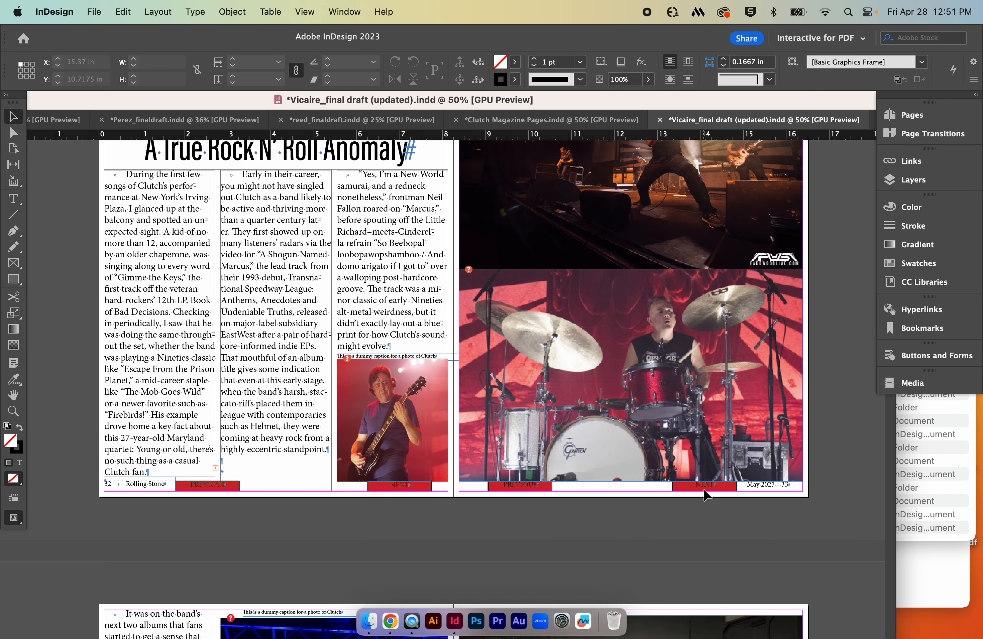
{"action": "scroll", "coordinate": [709, 497], "scroll_direction": "up", "scroll_amount": 2}
{"action": "scroll", "coordinate": [716, 510], "scroll_direction": "down", "scroll_amount": 2}
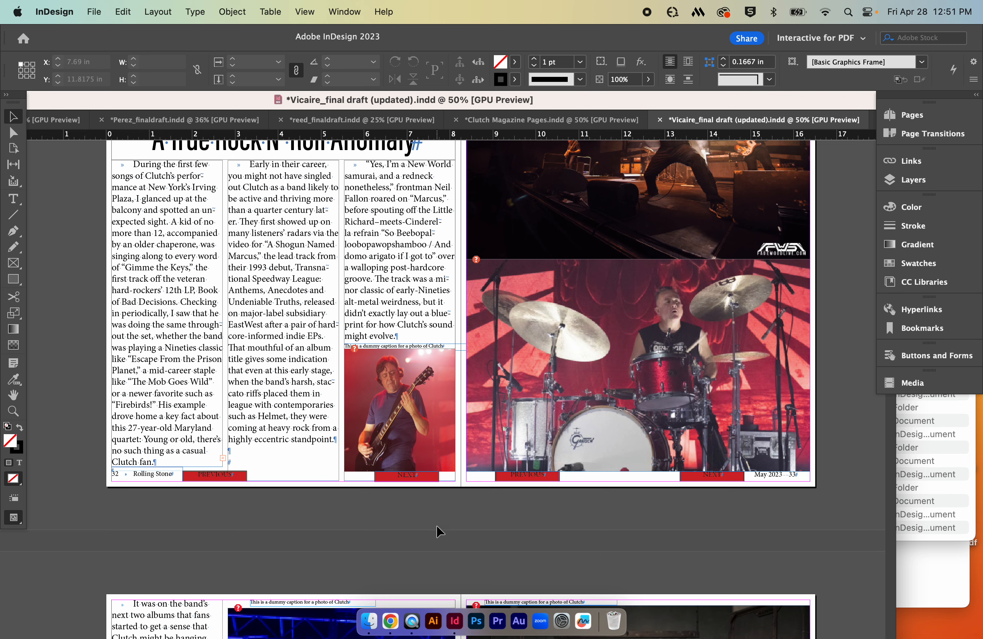
{"action": "scroll", "coordinate": [436, 525], "scroll_direction": "down", "scroll_amount": 3}
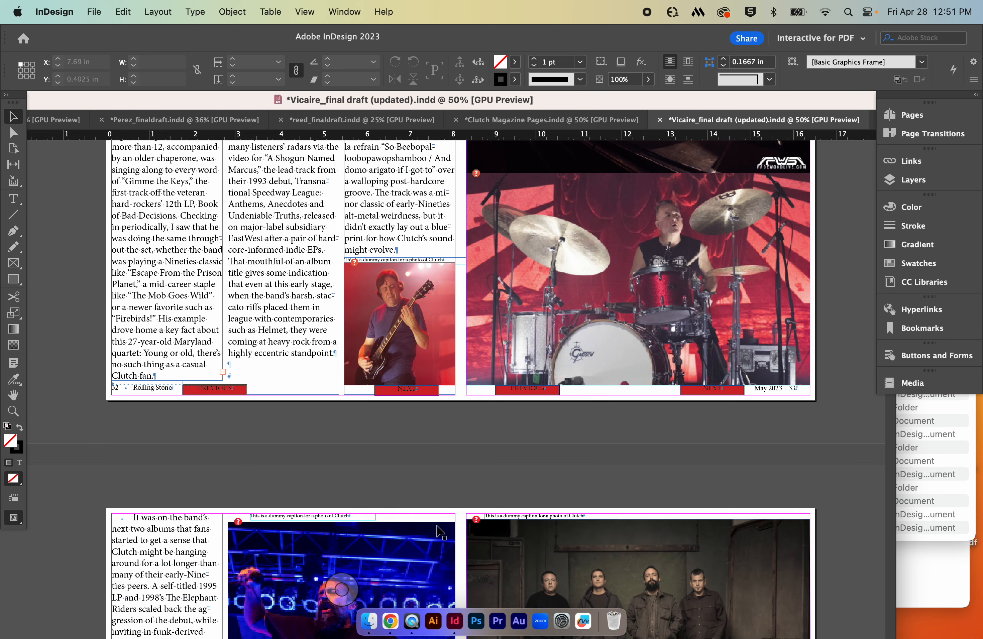
{"action": "scroll", "coordinate": [439, 532], "scroll_direction": "down", "scroll_amount": 20}
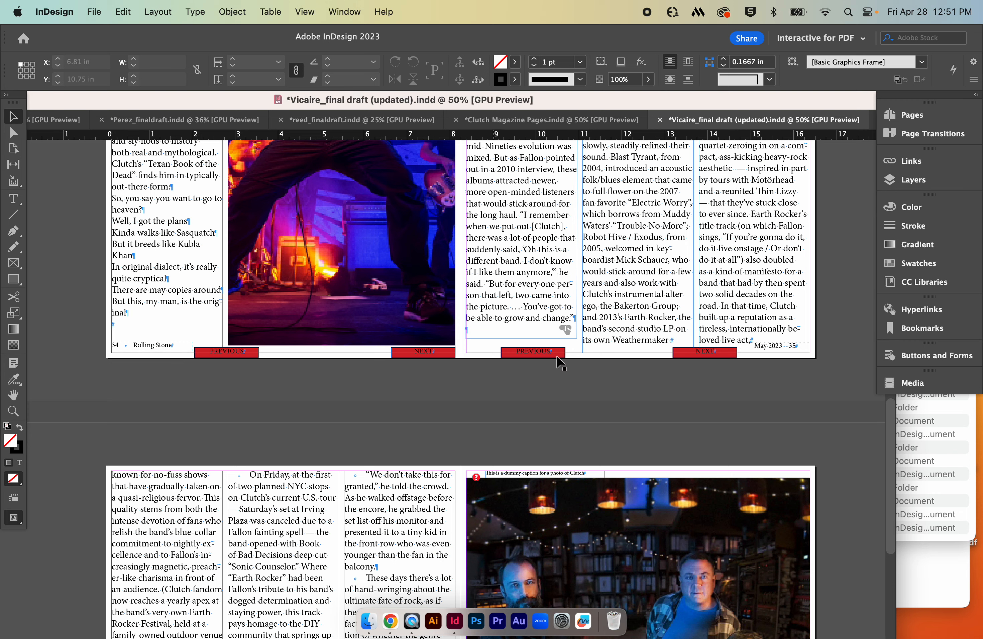
{"action": "scroll", "coordinate": [597, 382], "scroll_direction": "down", "scroll_amount": 3}
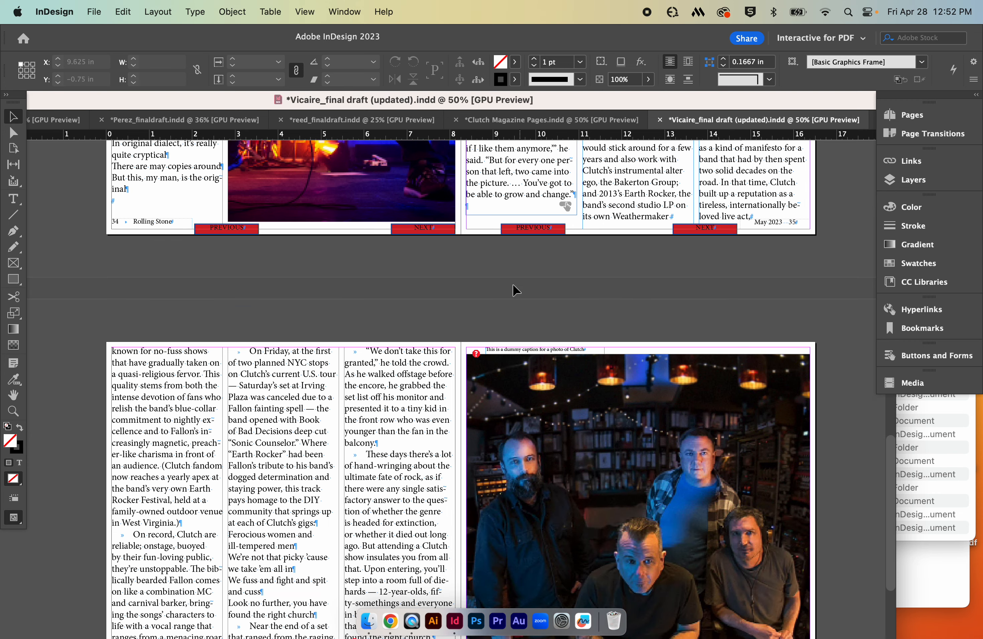
{"action": "scroll", "coordinate": [525, 273], "scroll_direction": "down", "scroll_amount": 5}
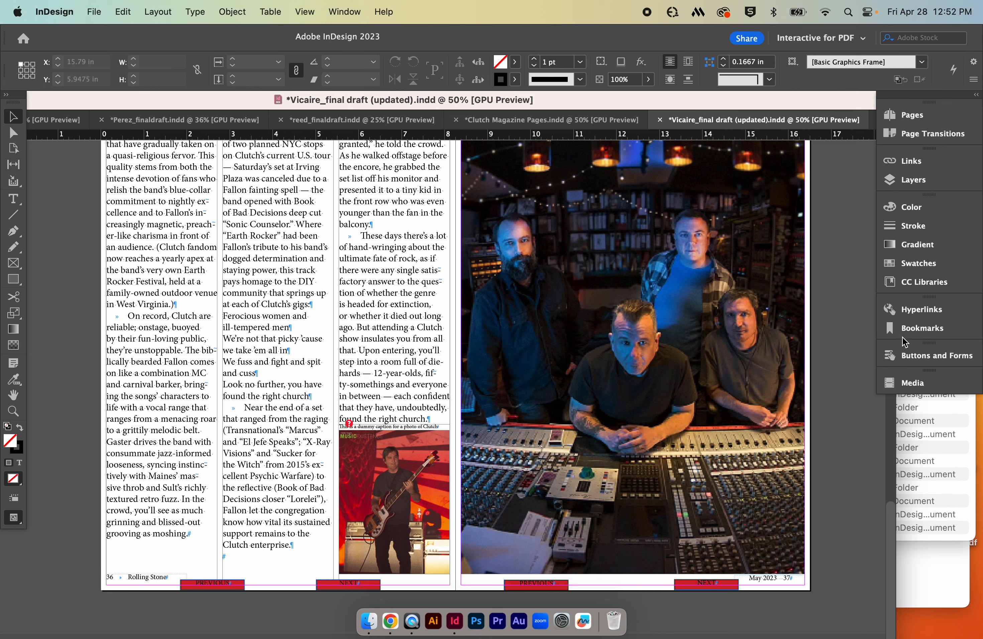
Examine the document's hyperlinks and bookmarks and the actions assigned to page 37's PREVIOUS button
{"action": "left_click", "coordinate": [905, 317]}
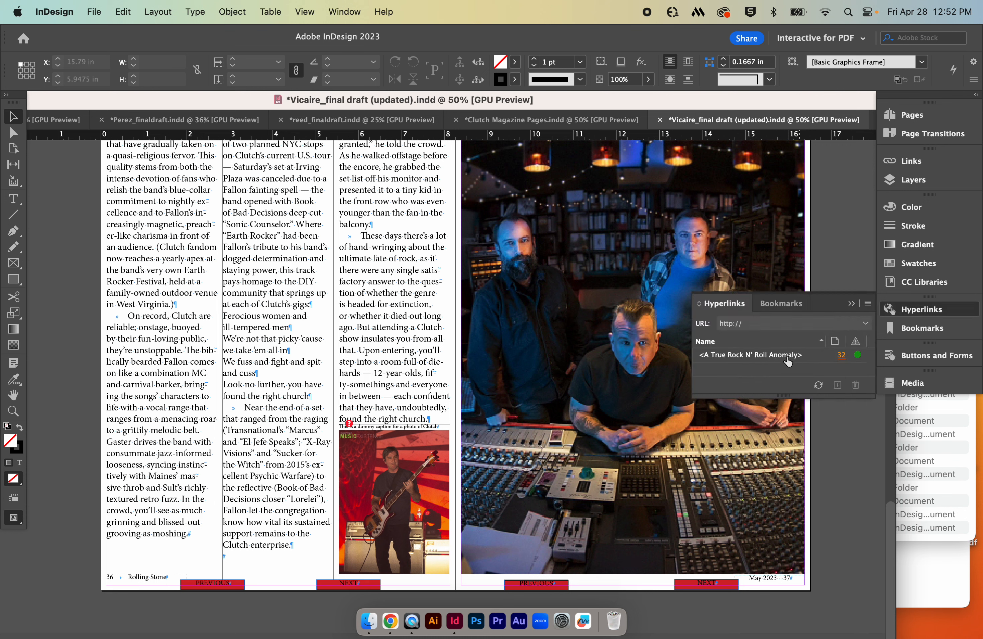
{"action": "left_click", "coordinate": [921, 328]}
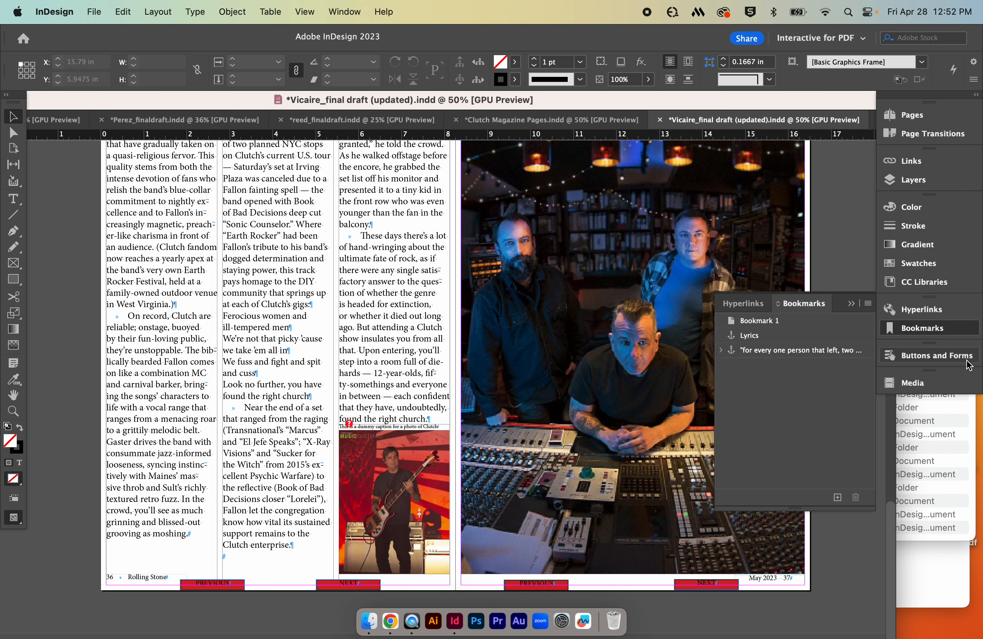
{"action": "left_click", "coordinate": [950, 357]}
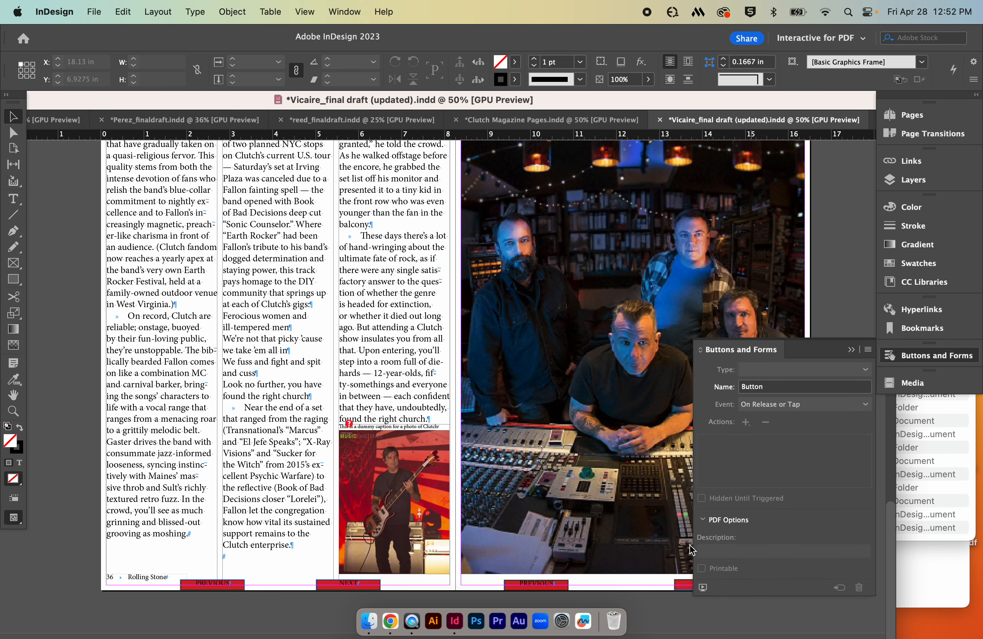
{"action": "left_click", "coordinate": [529, 585]}
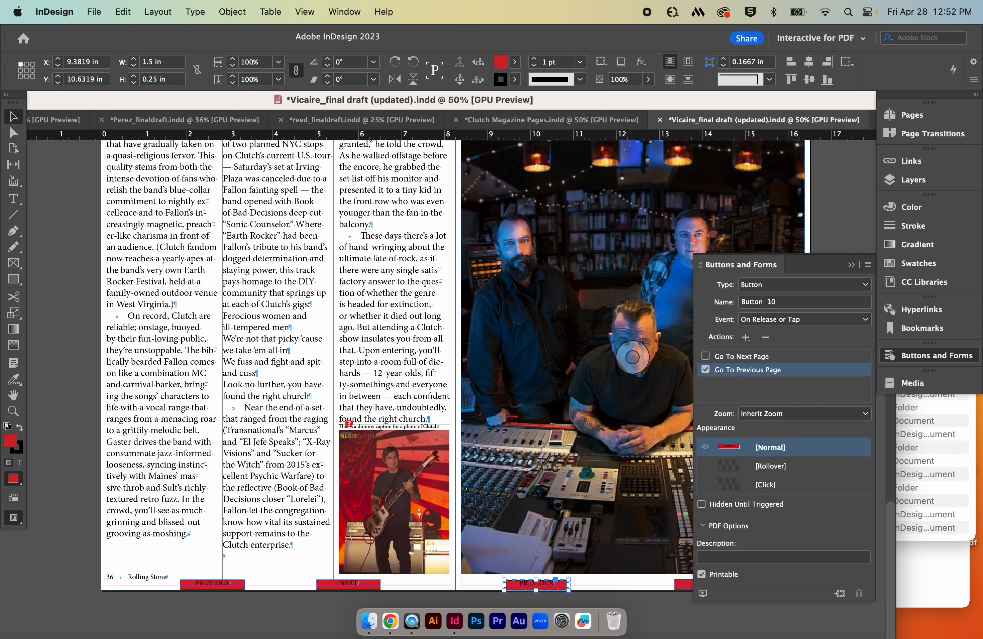
{"action": "left_click", "coordinate": [933, 356]}
{"action": "left_click", "coordinate": [849, 312]}
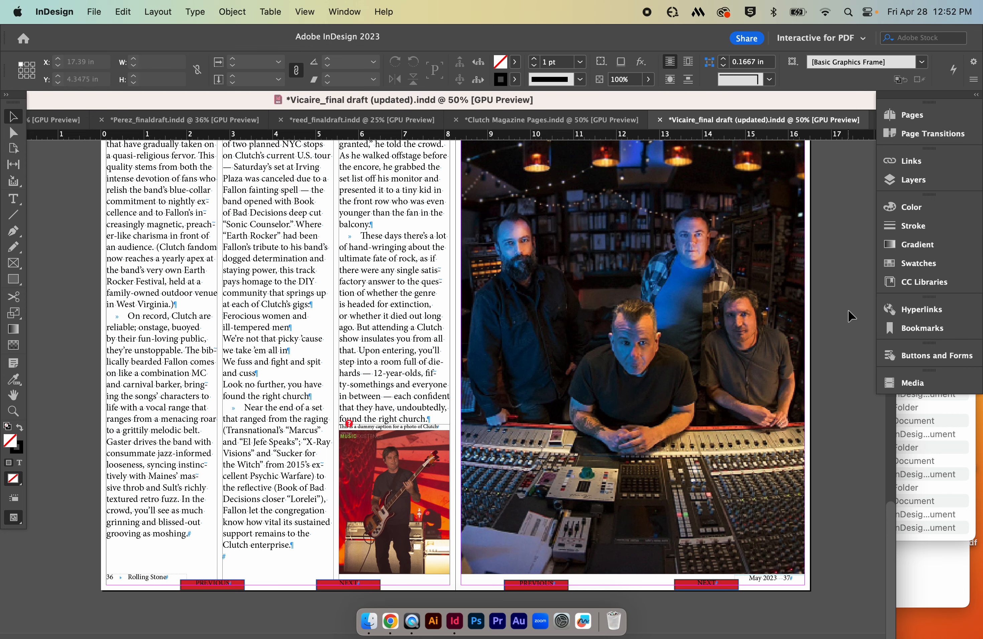
{"action": "scroll", "coordinate": [790, 328], "scroll_direction": "up", "scroll_amount": 15}
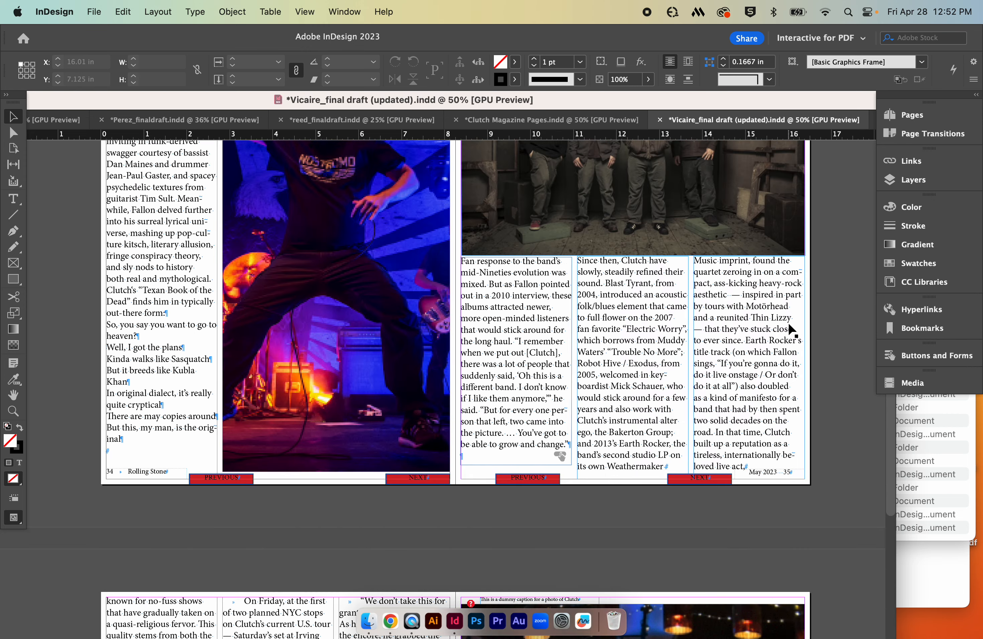
{"action": "scroll", "coordinate": [790, 327], "scroll_direction": "up", "scroll_amount": 5}
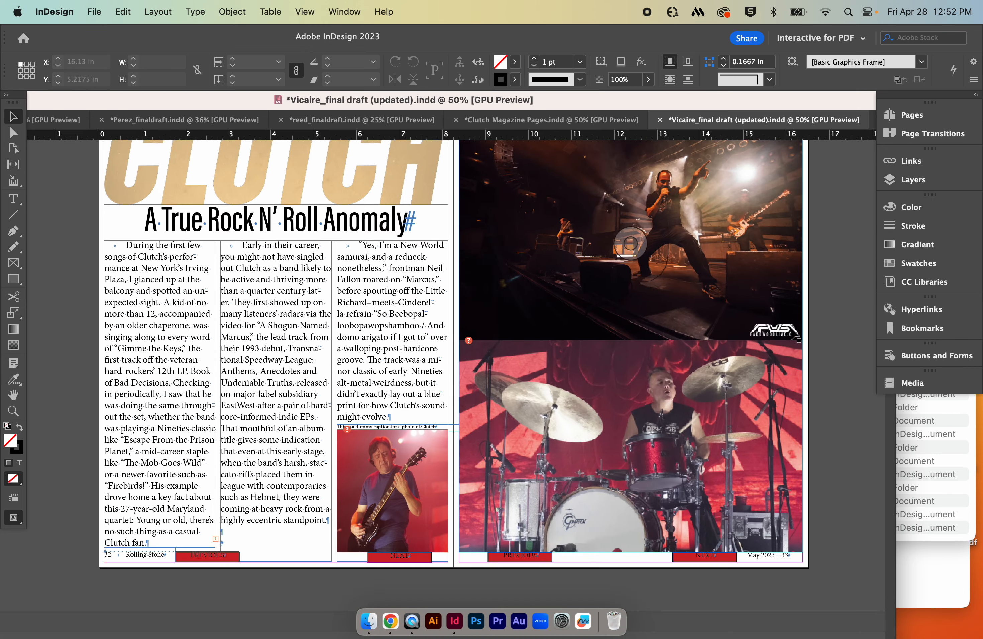
Hide InDesign and minimize the browser, leaving the Finder window of draft submissions moved slightly higher on the desktop
{"action": "left_click", "coordinate": [53, 12]}
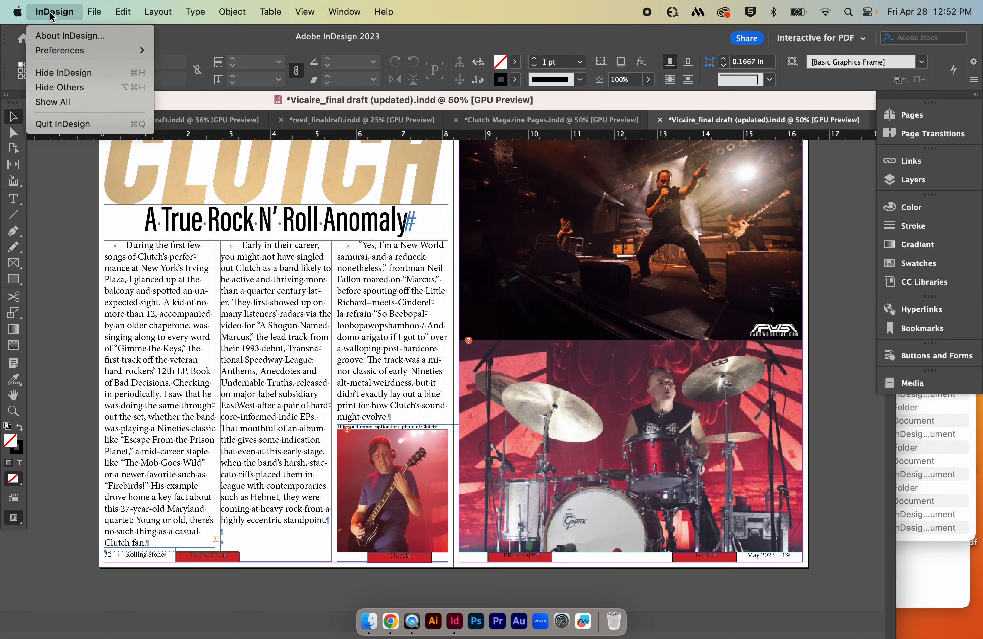
{"action": "left_click", "coordinate": [58, 72]}
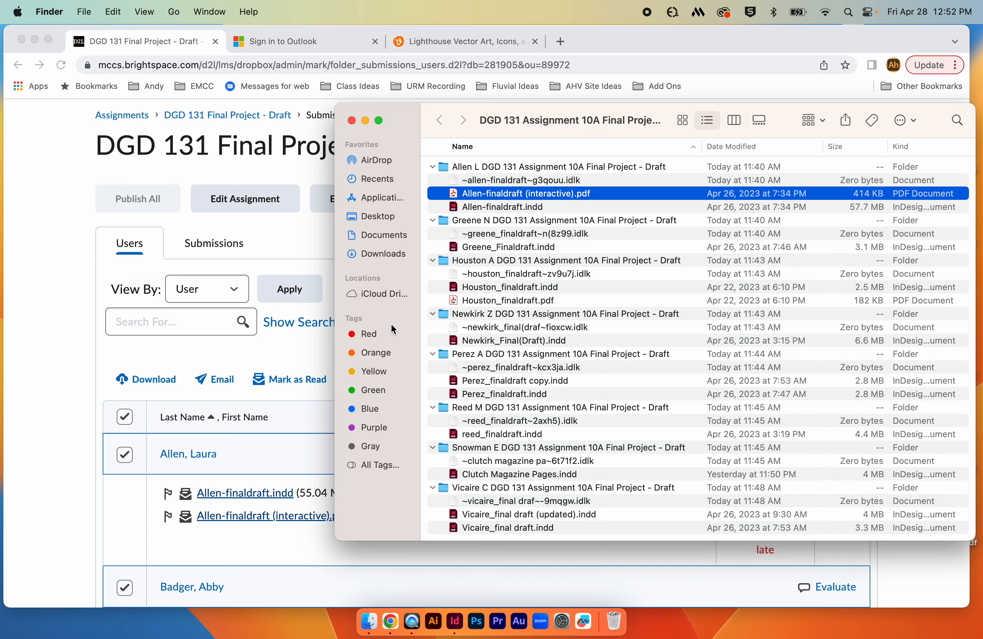
{"action": "left_click", "coordinate": [39, 212]}
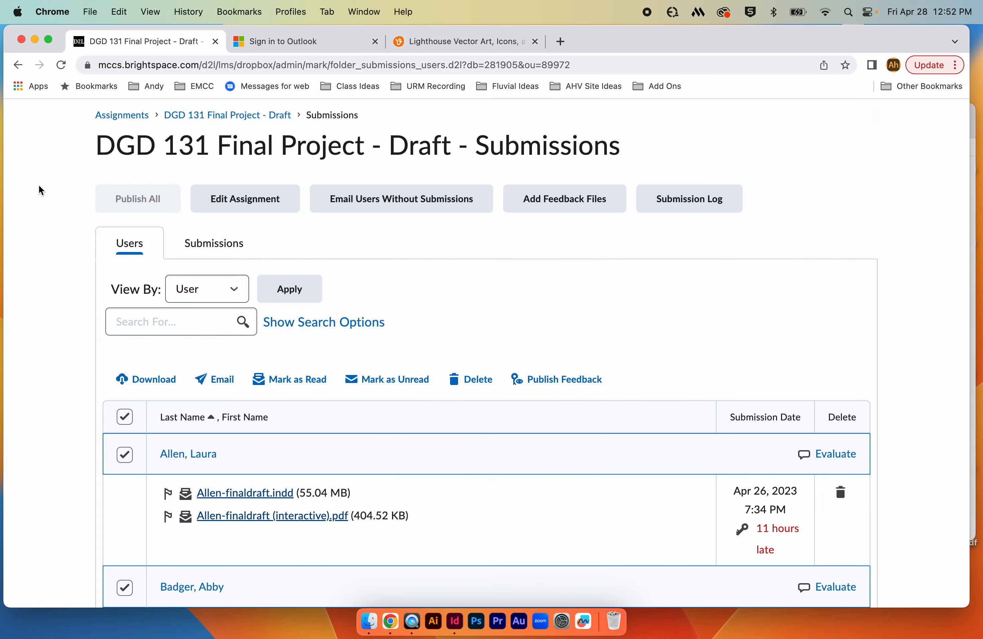
{"action": "left_click", "coordinate": [35, 39]}
{"action": "left_click_drag", "start_coordinate": [412, 117], "coordinate": [404, 79]}
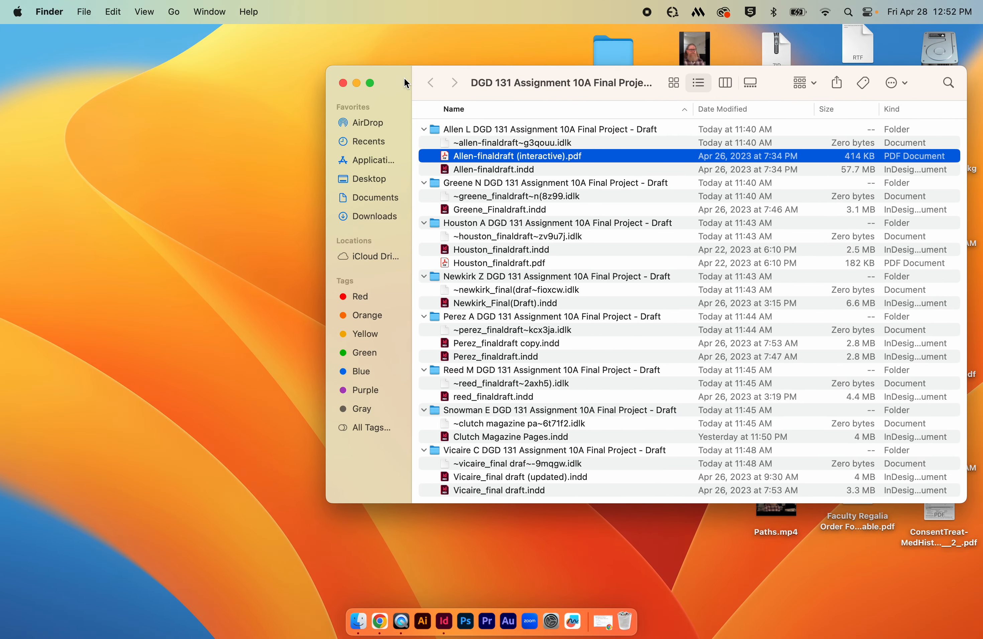